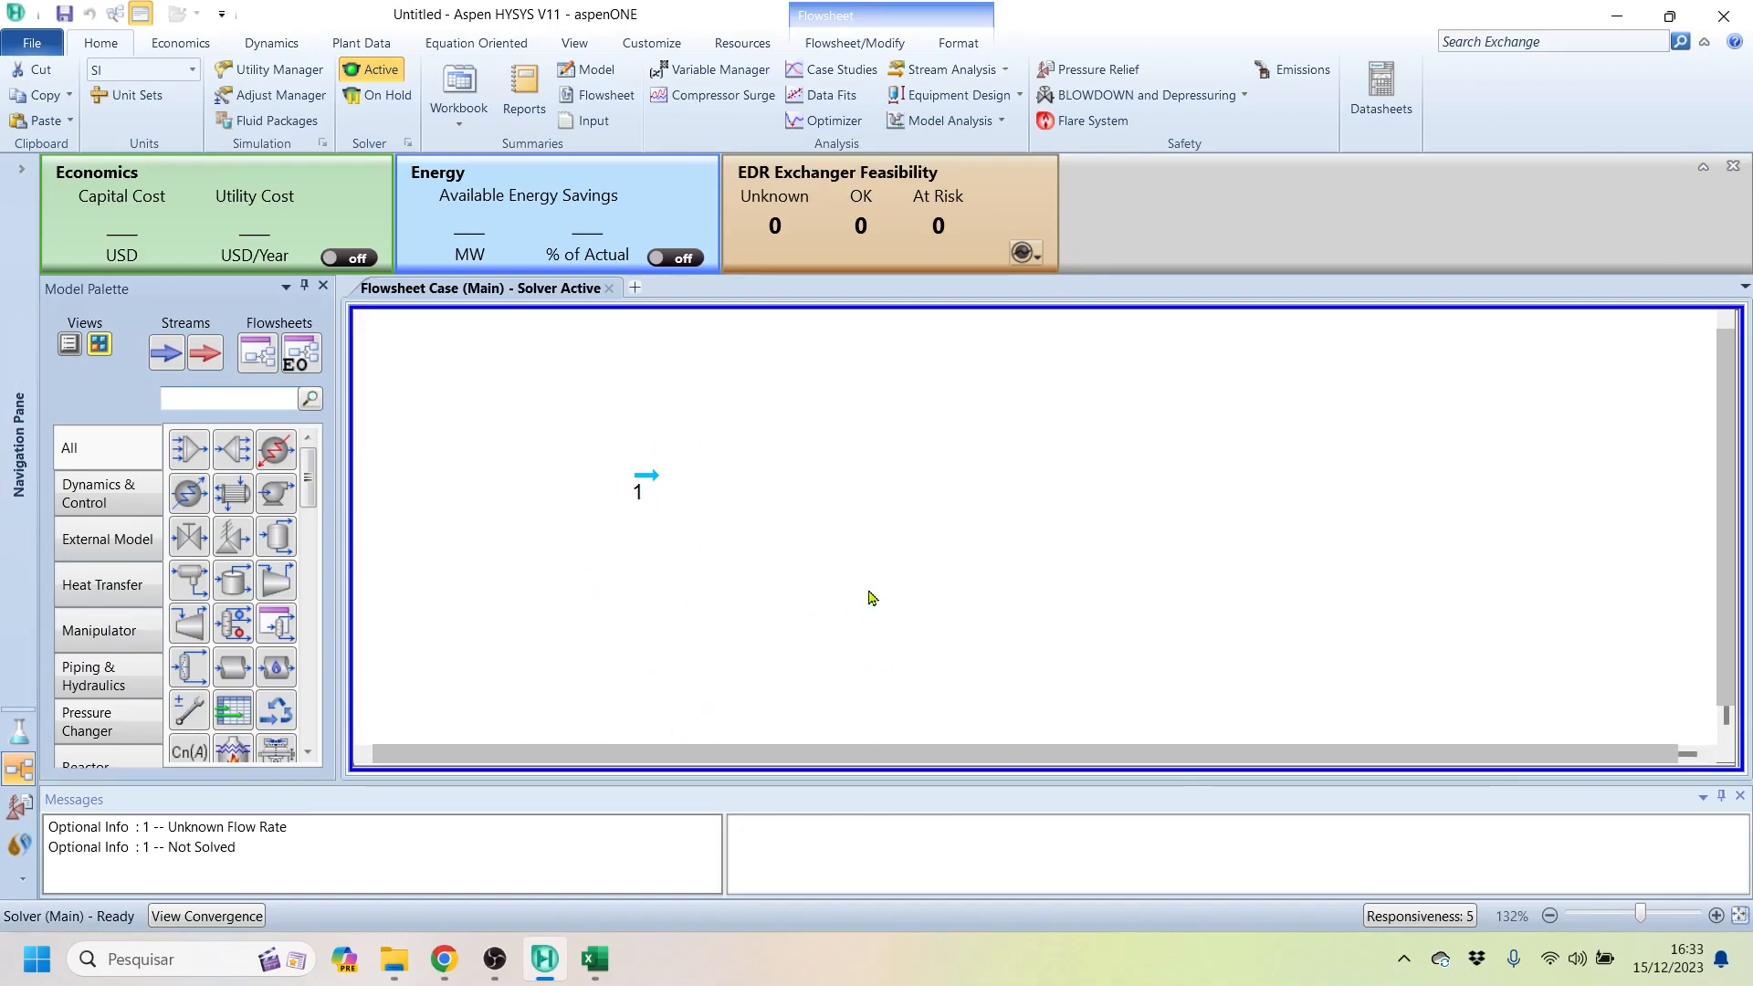
Step: Create a new blank simulation case
click(32, 44)
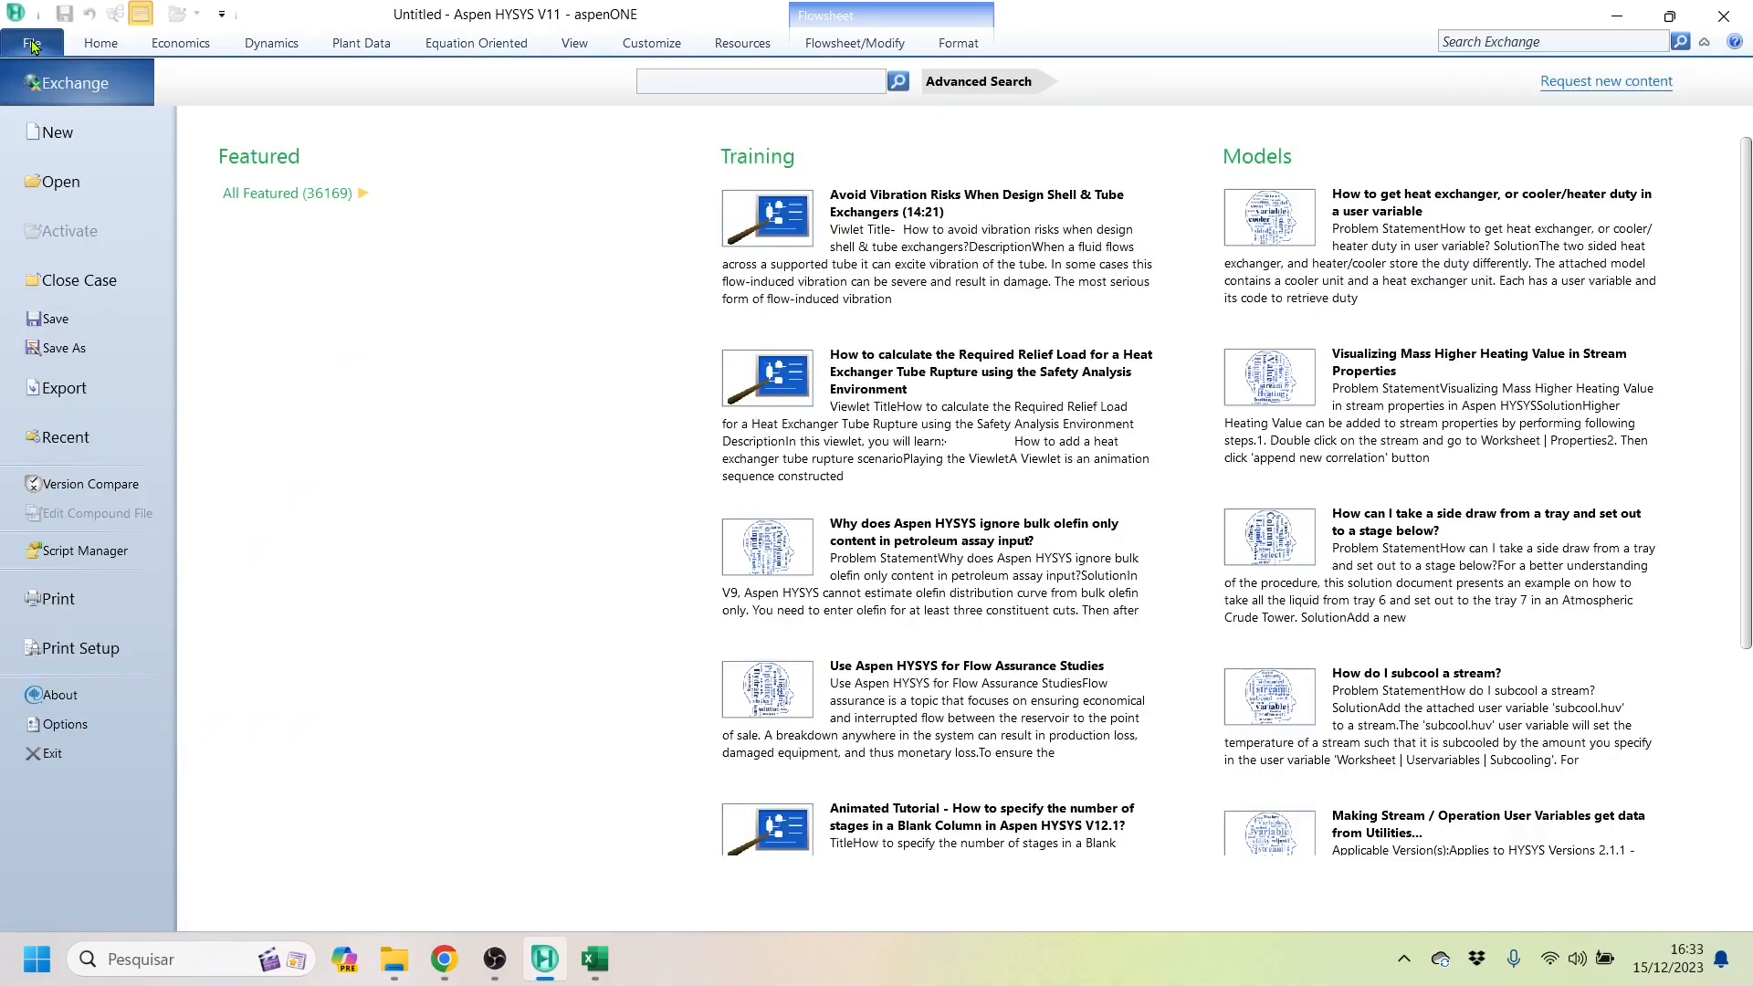
click(55, 137)
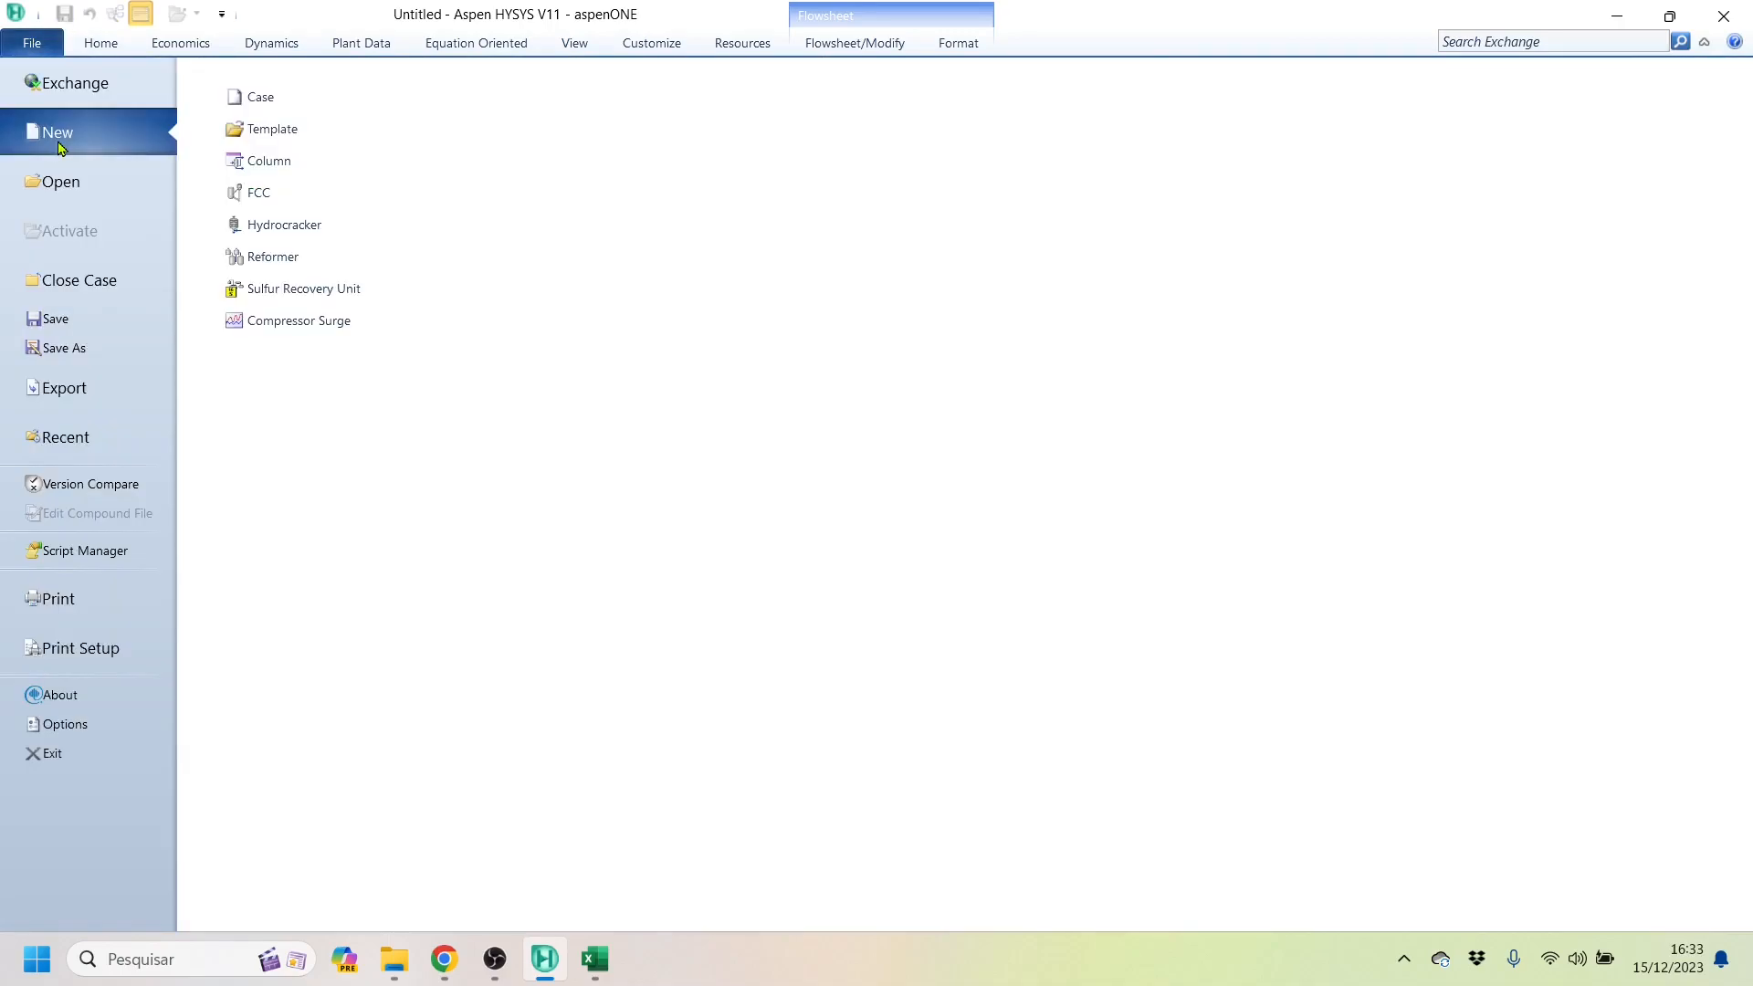
click(281, 101)
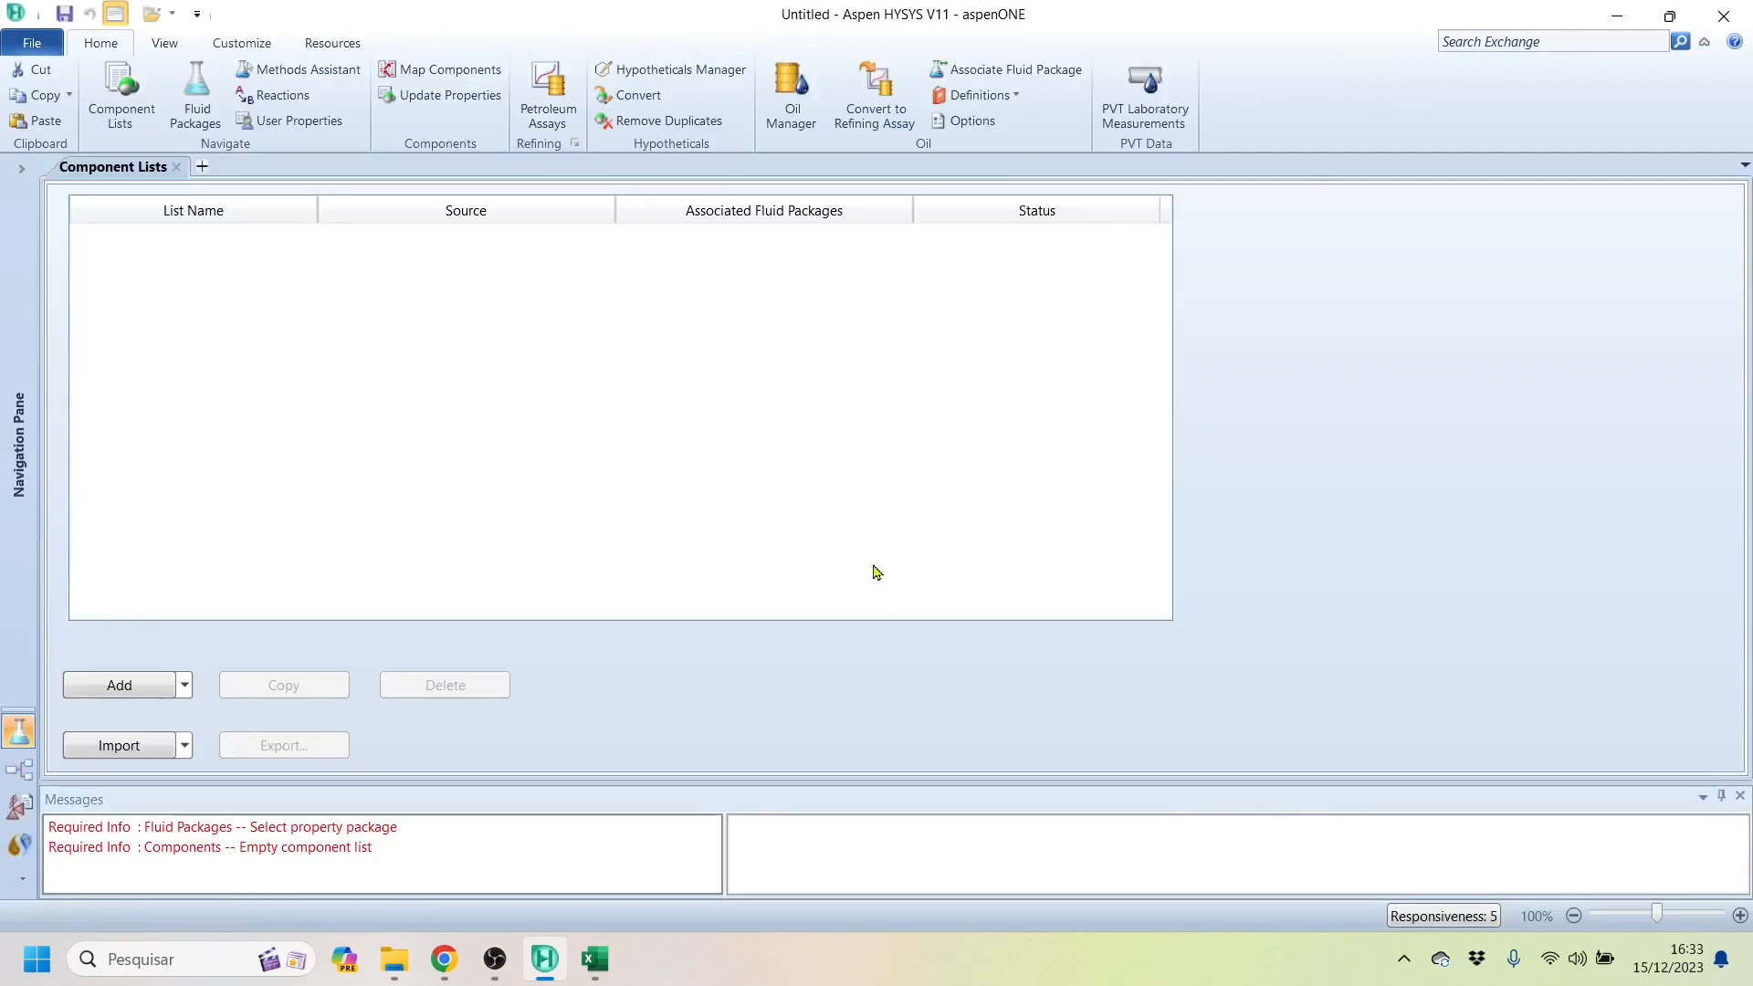
Step: Expand the navigation pane and add a new component list to the case's component lists
click(20, 167)
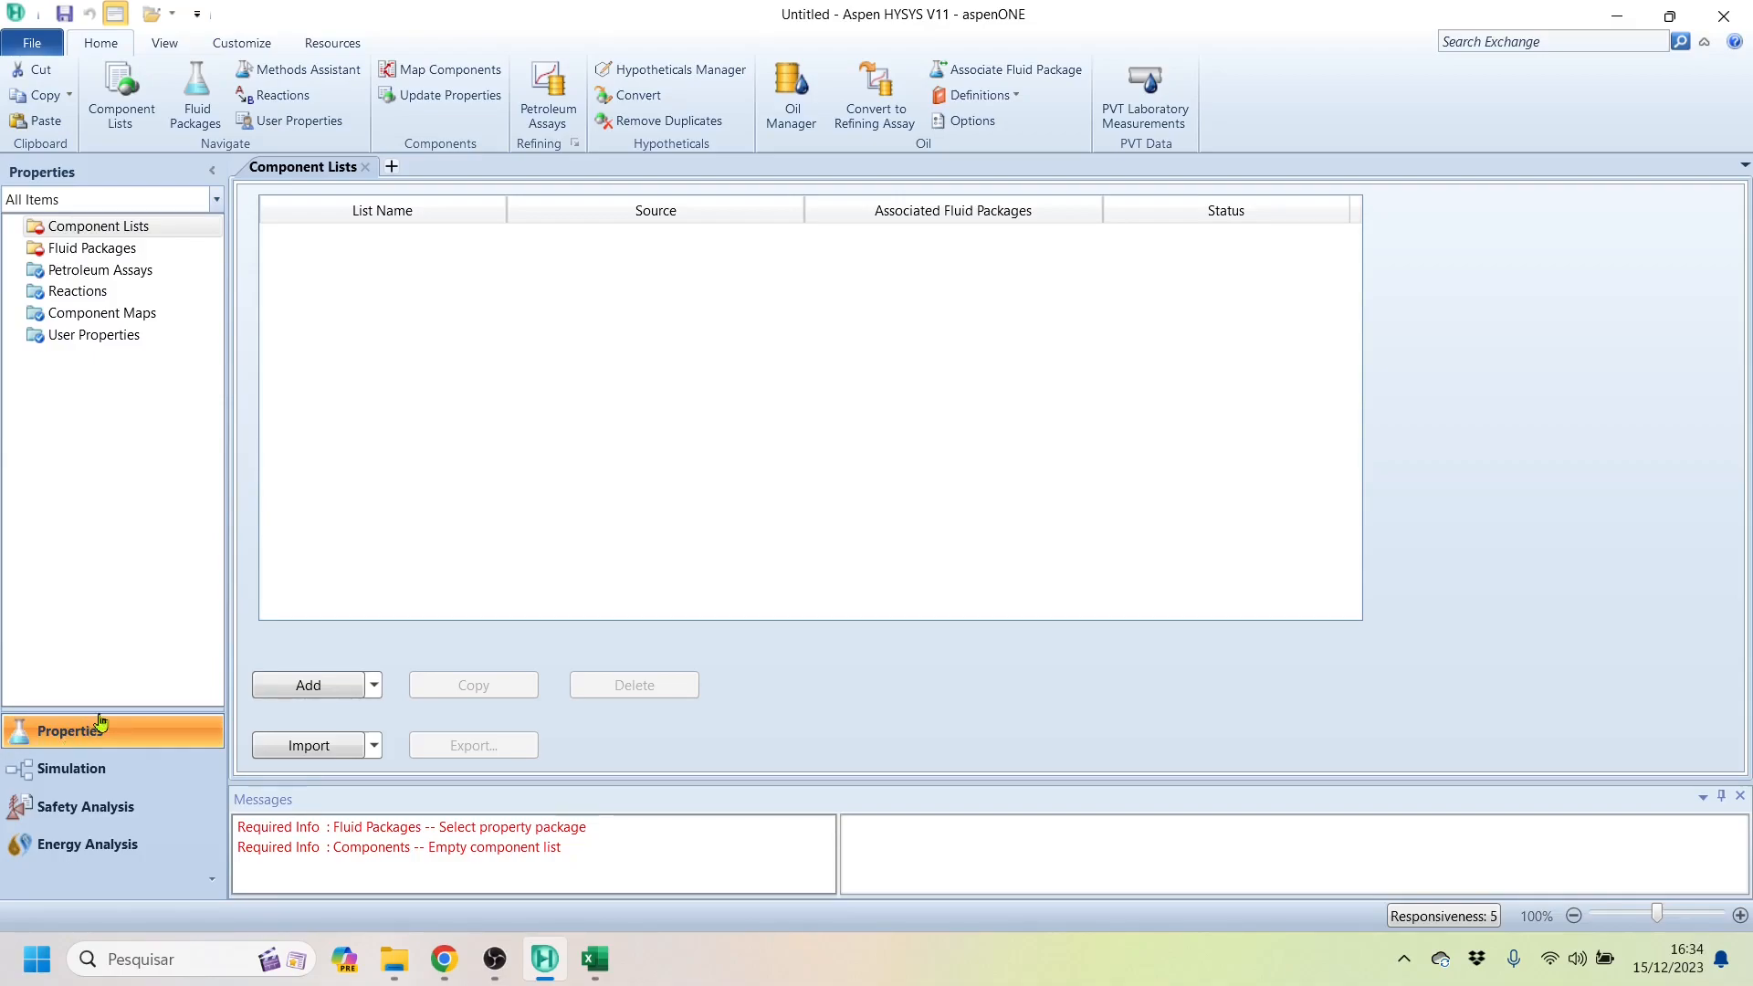
click(134, 229)
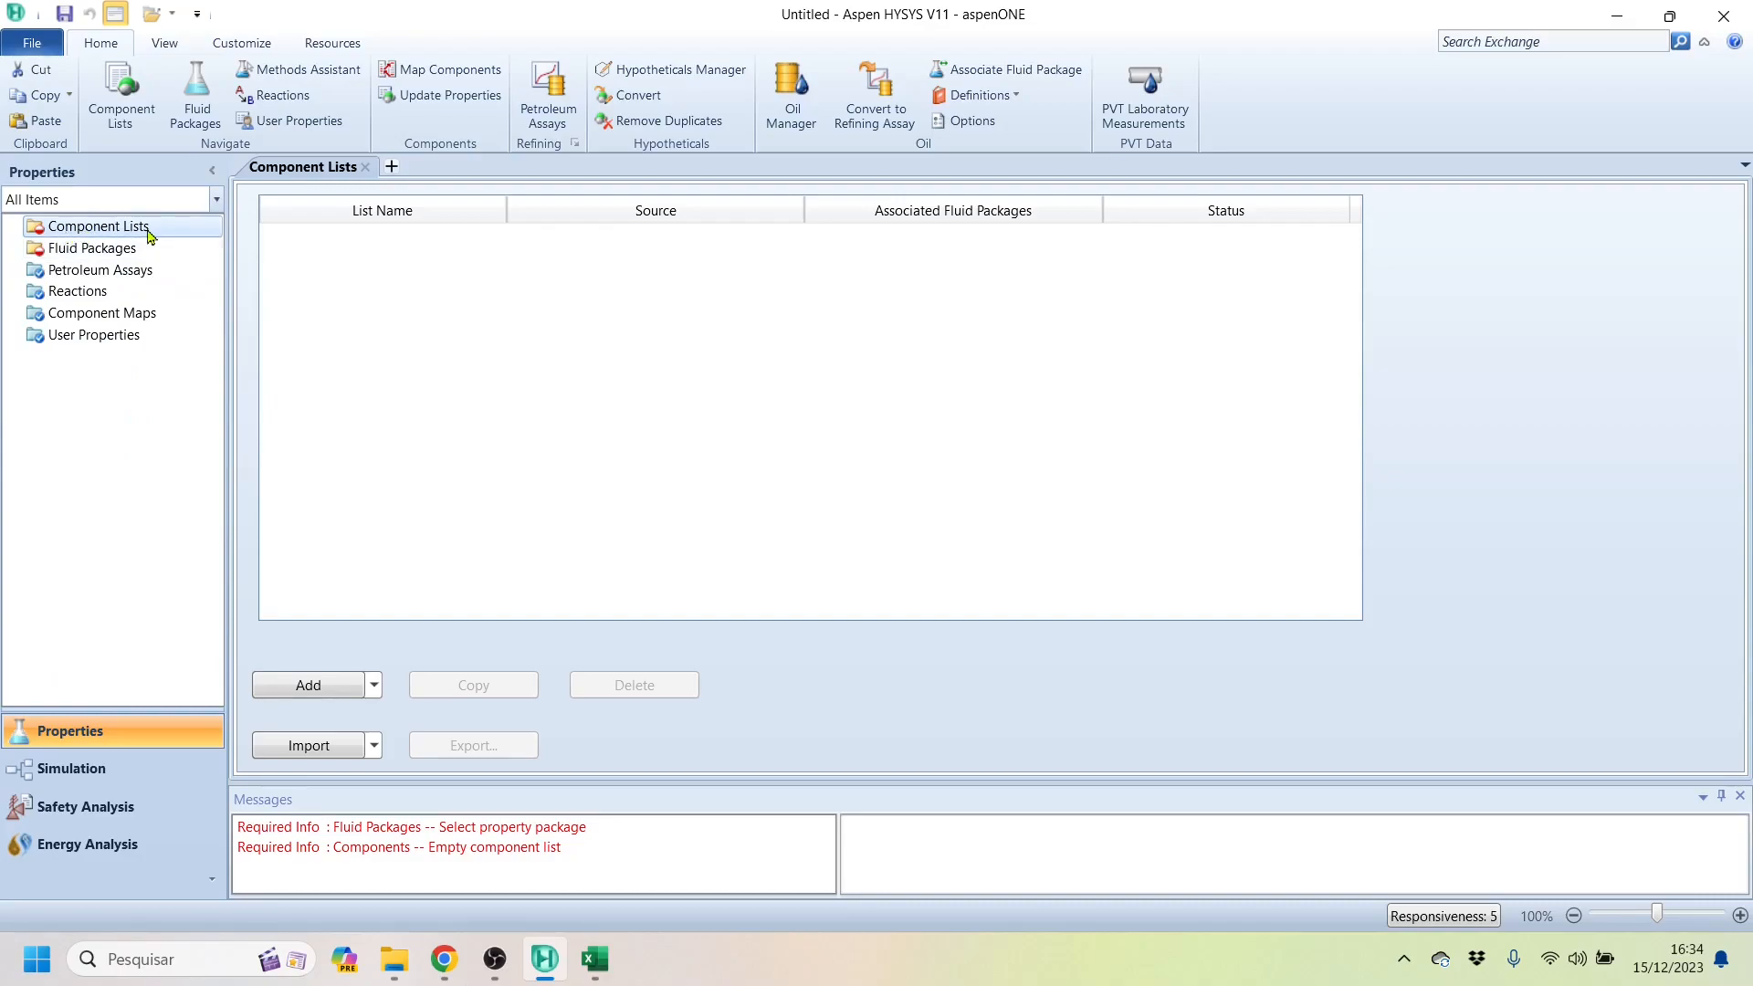
click(287, 700)
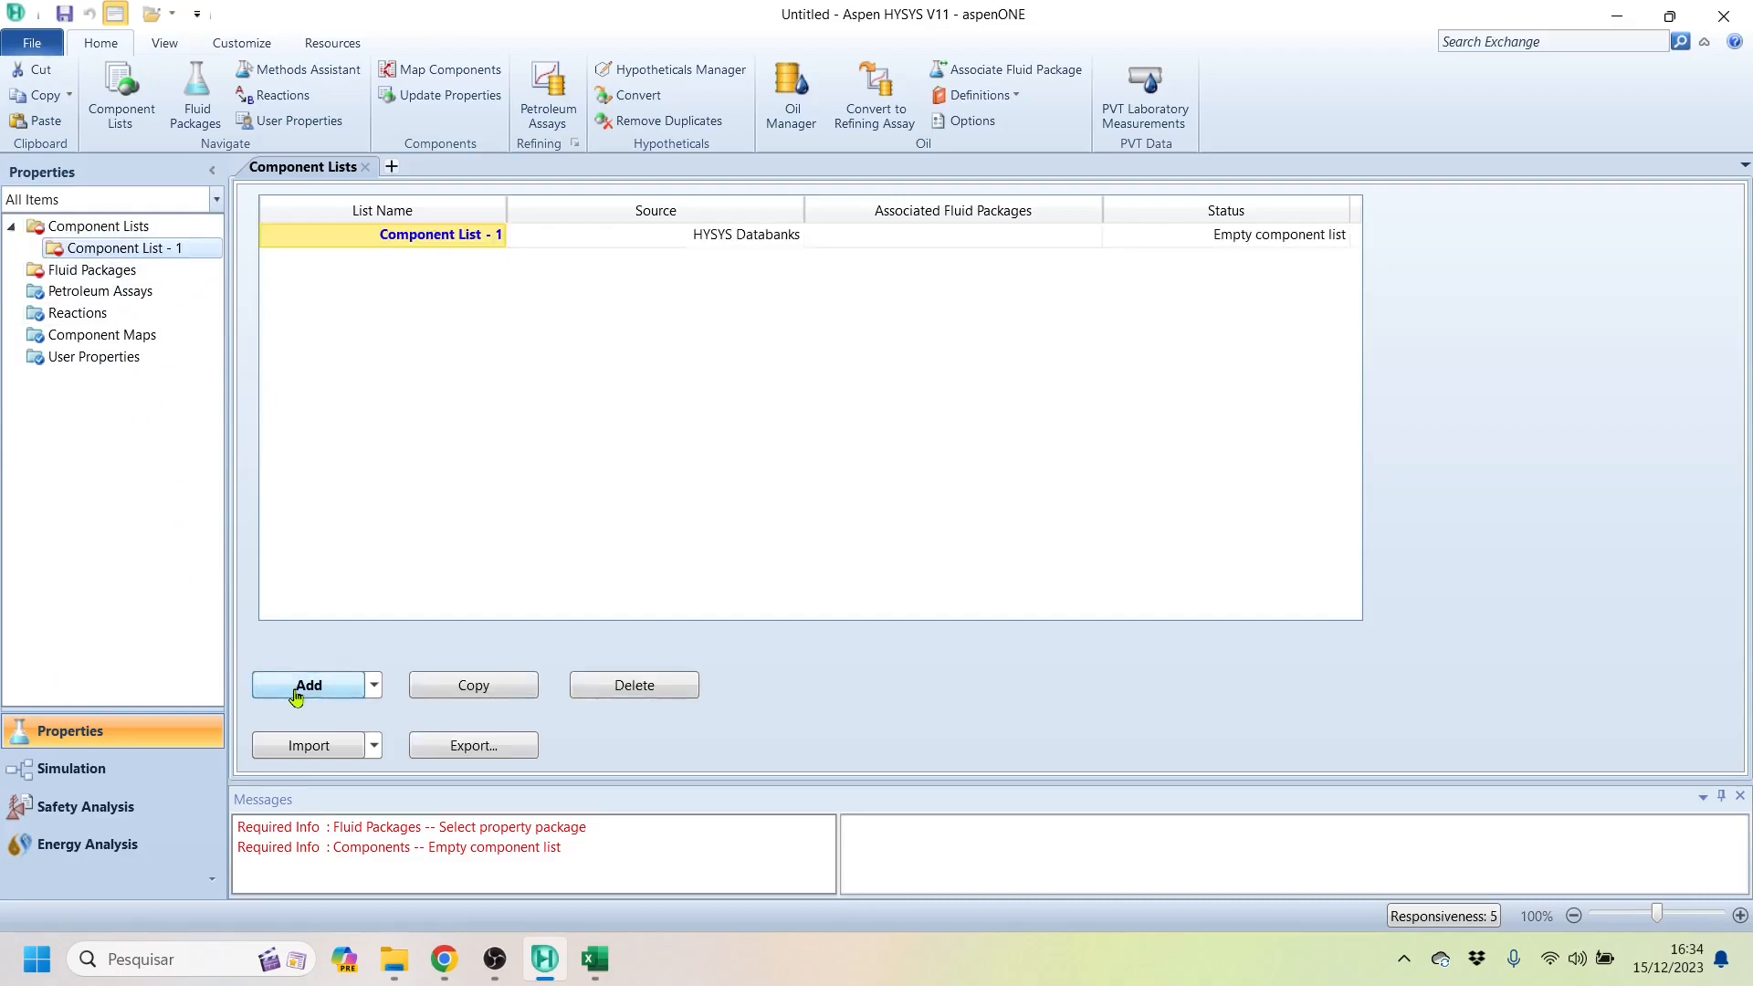
Step: Add methane, ethane, propane, i-butane, n-butane, i-pentane, n-pentane and n-hexane to the component list
click(1073, 374)
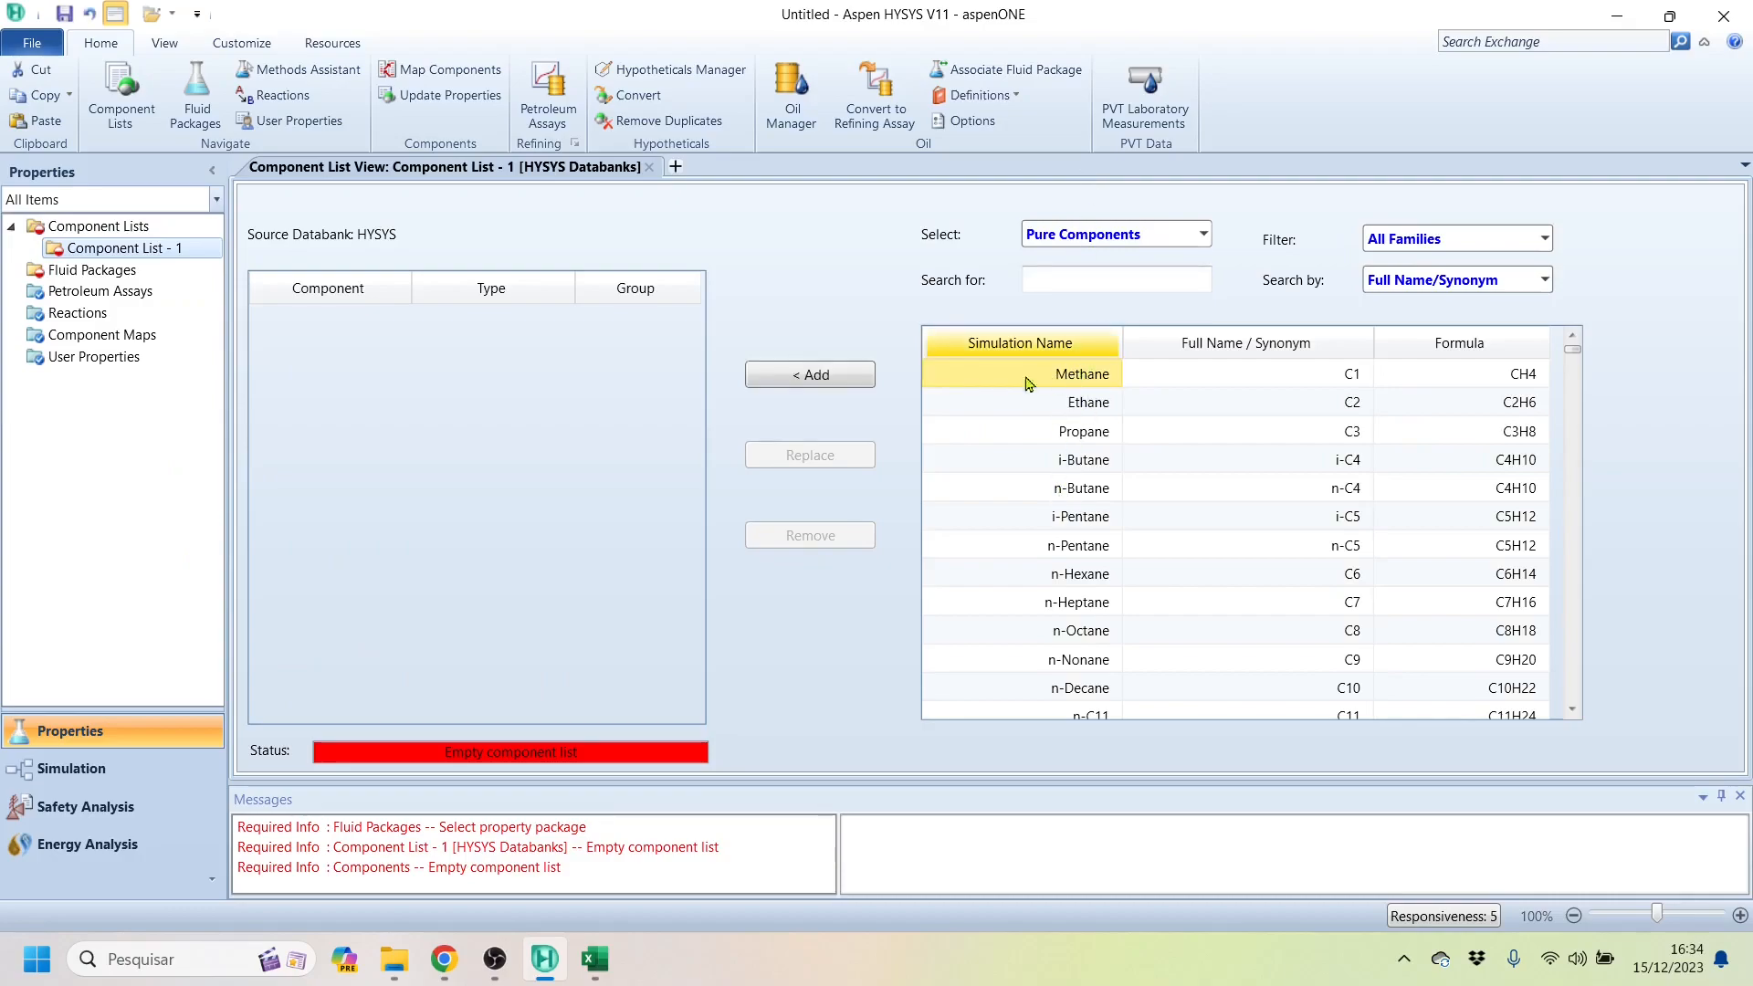
click(835, 377)
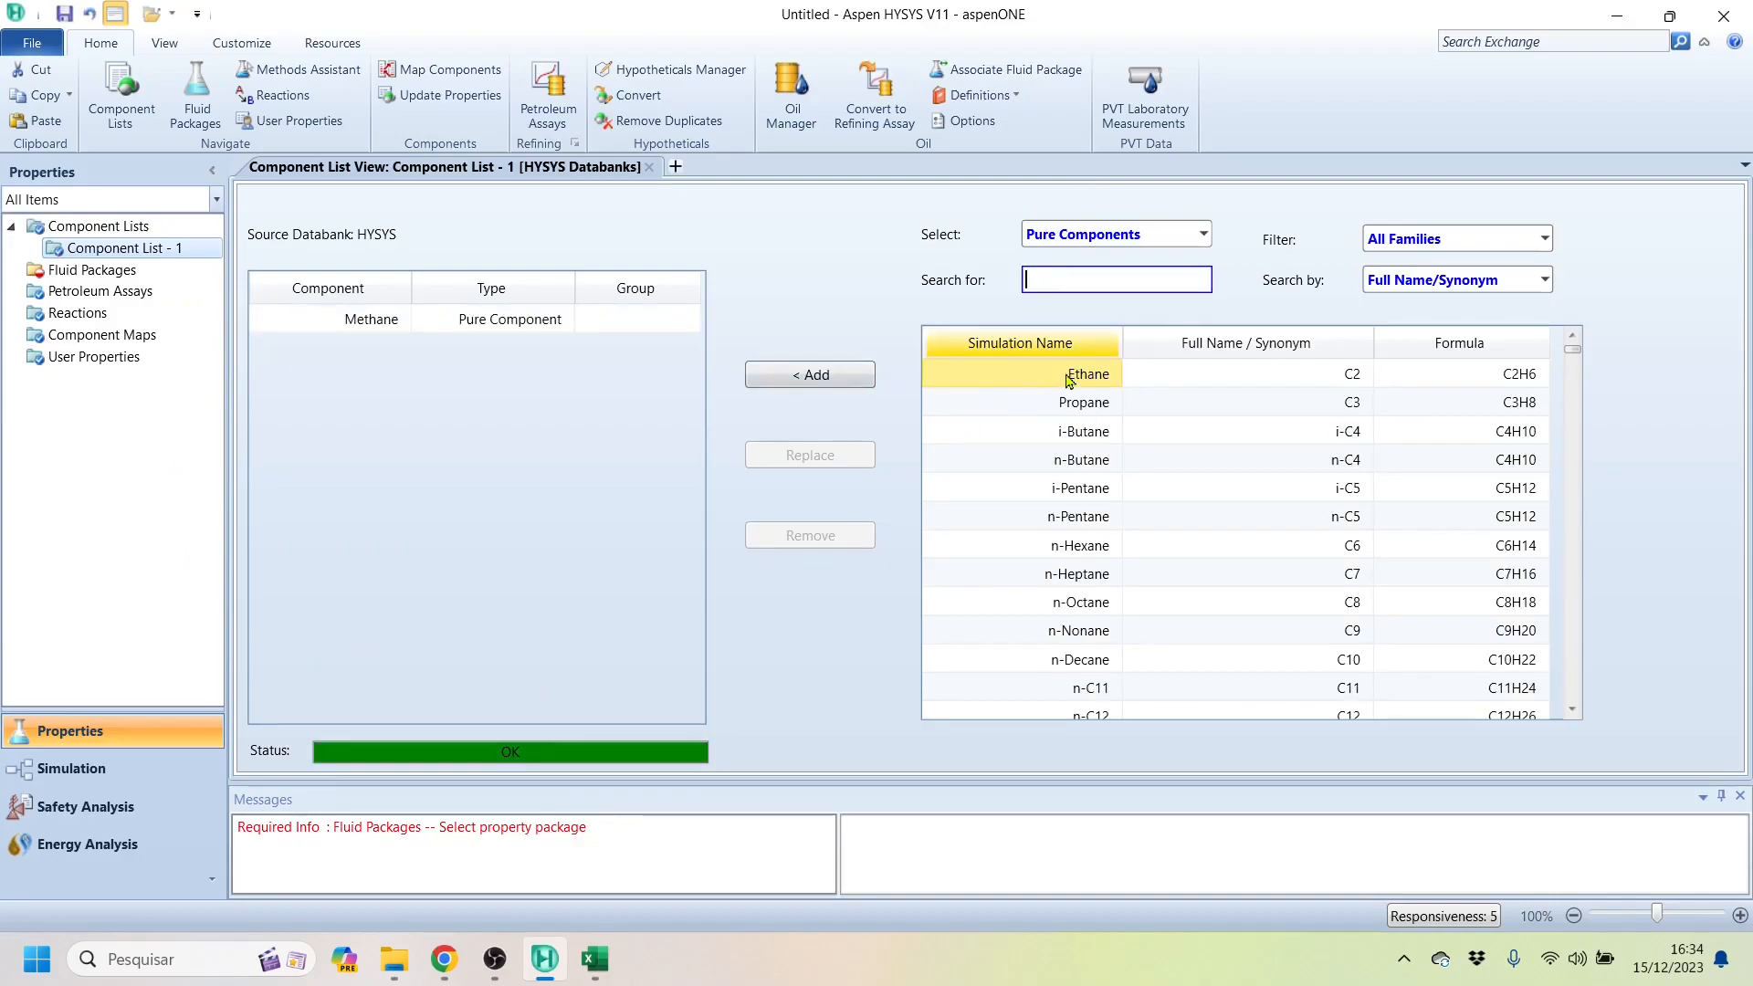
click(1070, 377)
double_click(1070, 377)
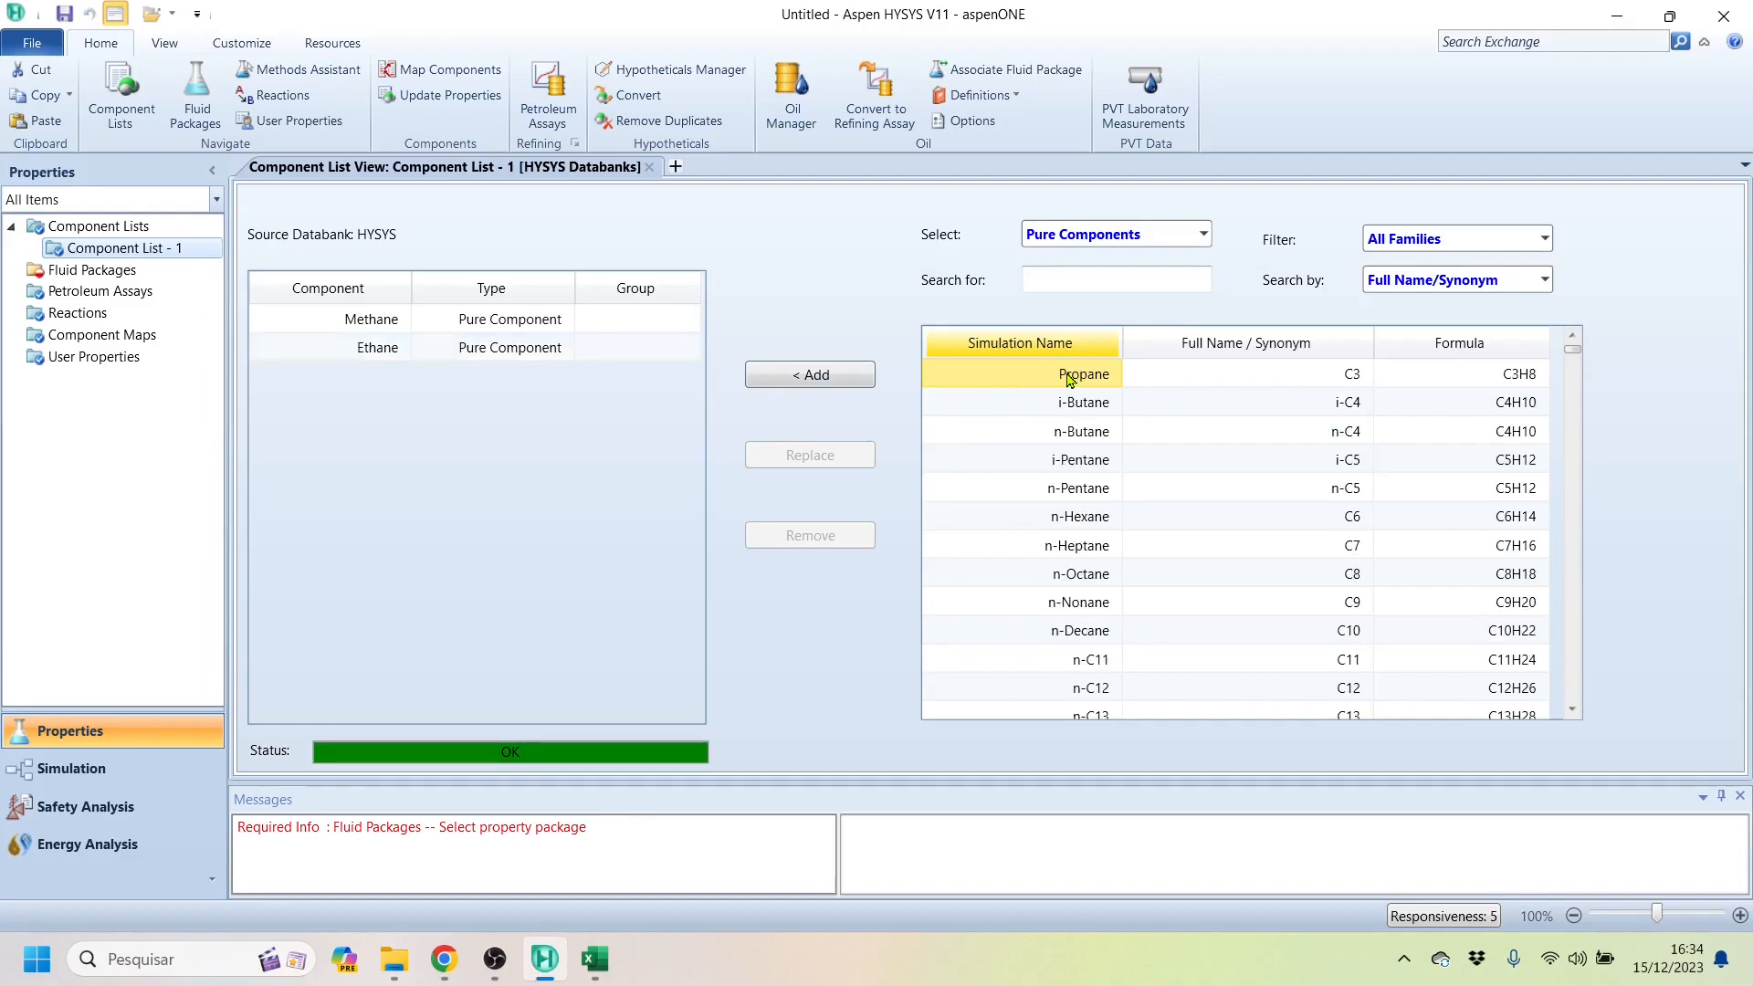
shift+click(1068, 516)
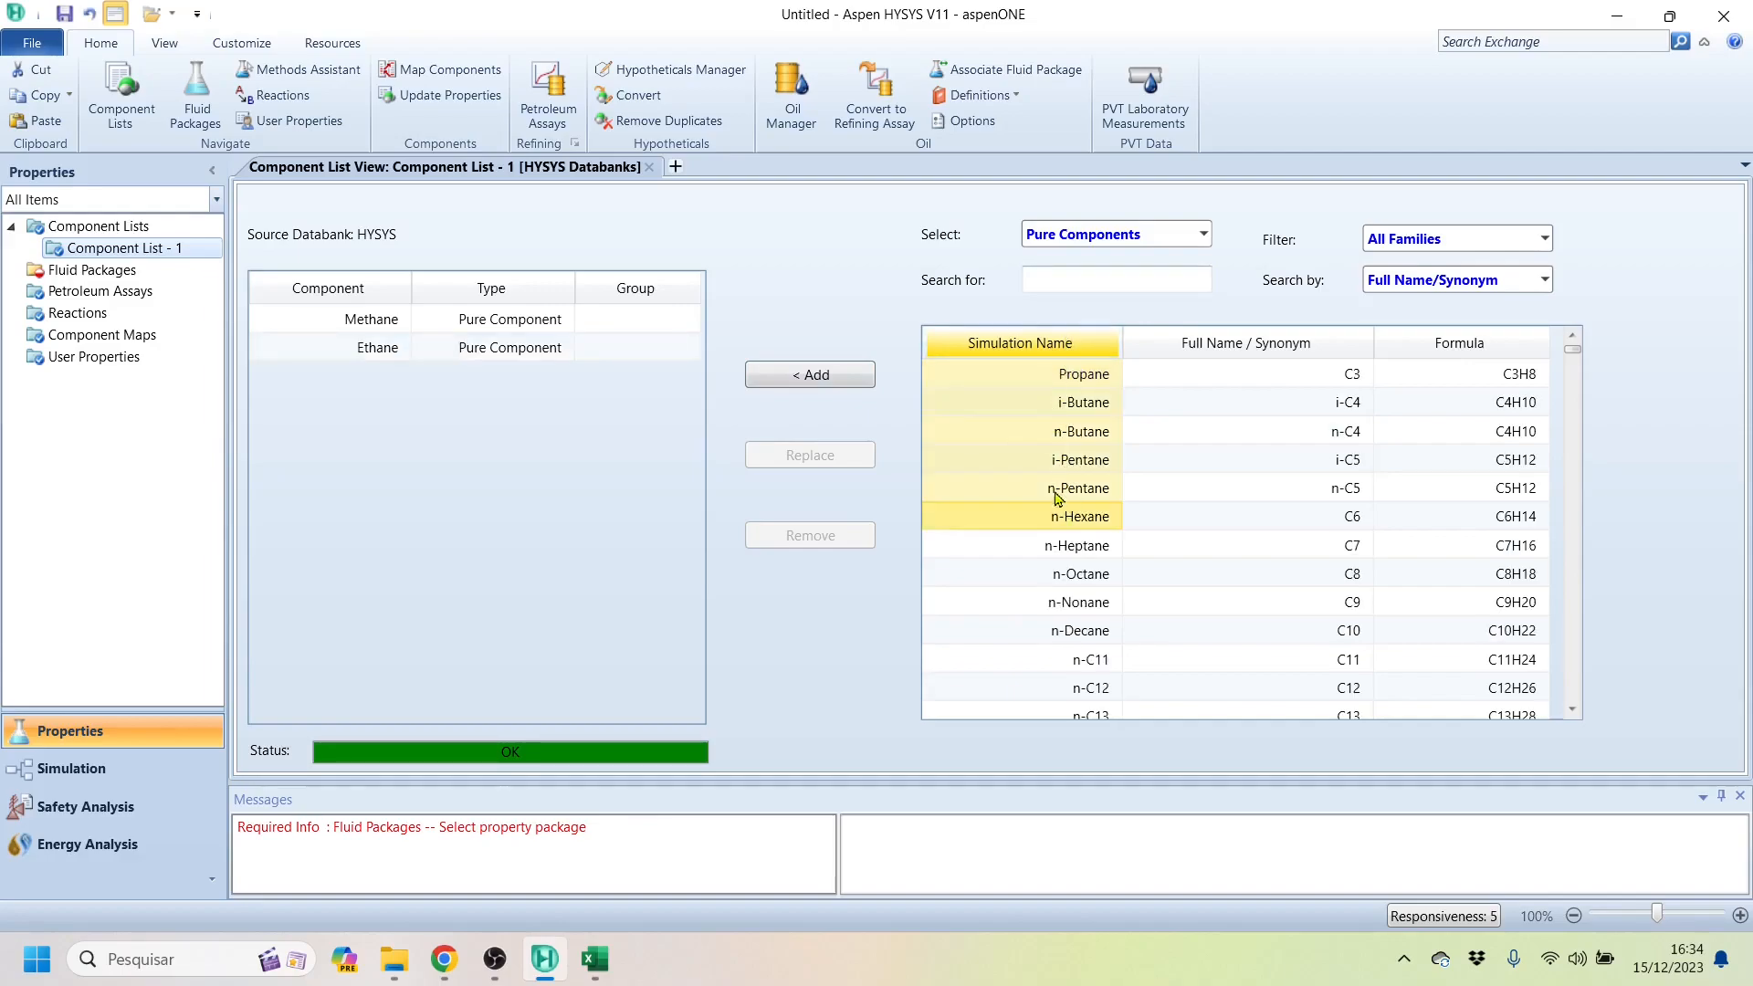
click(817, 376)
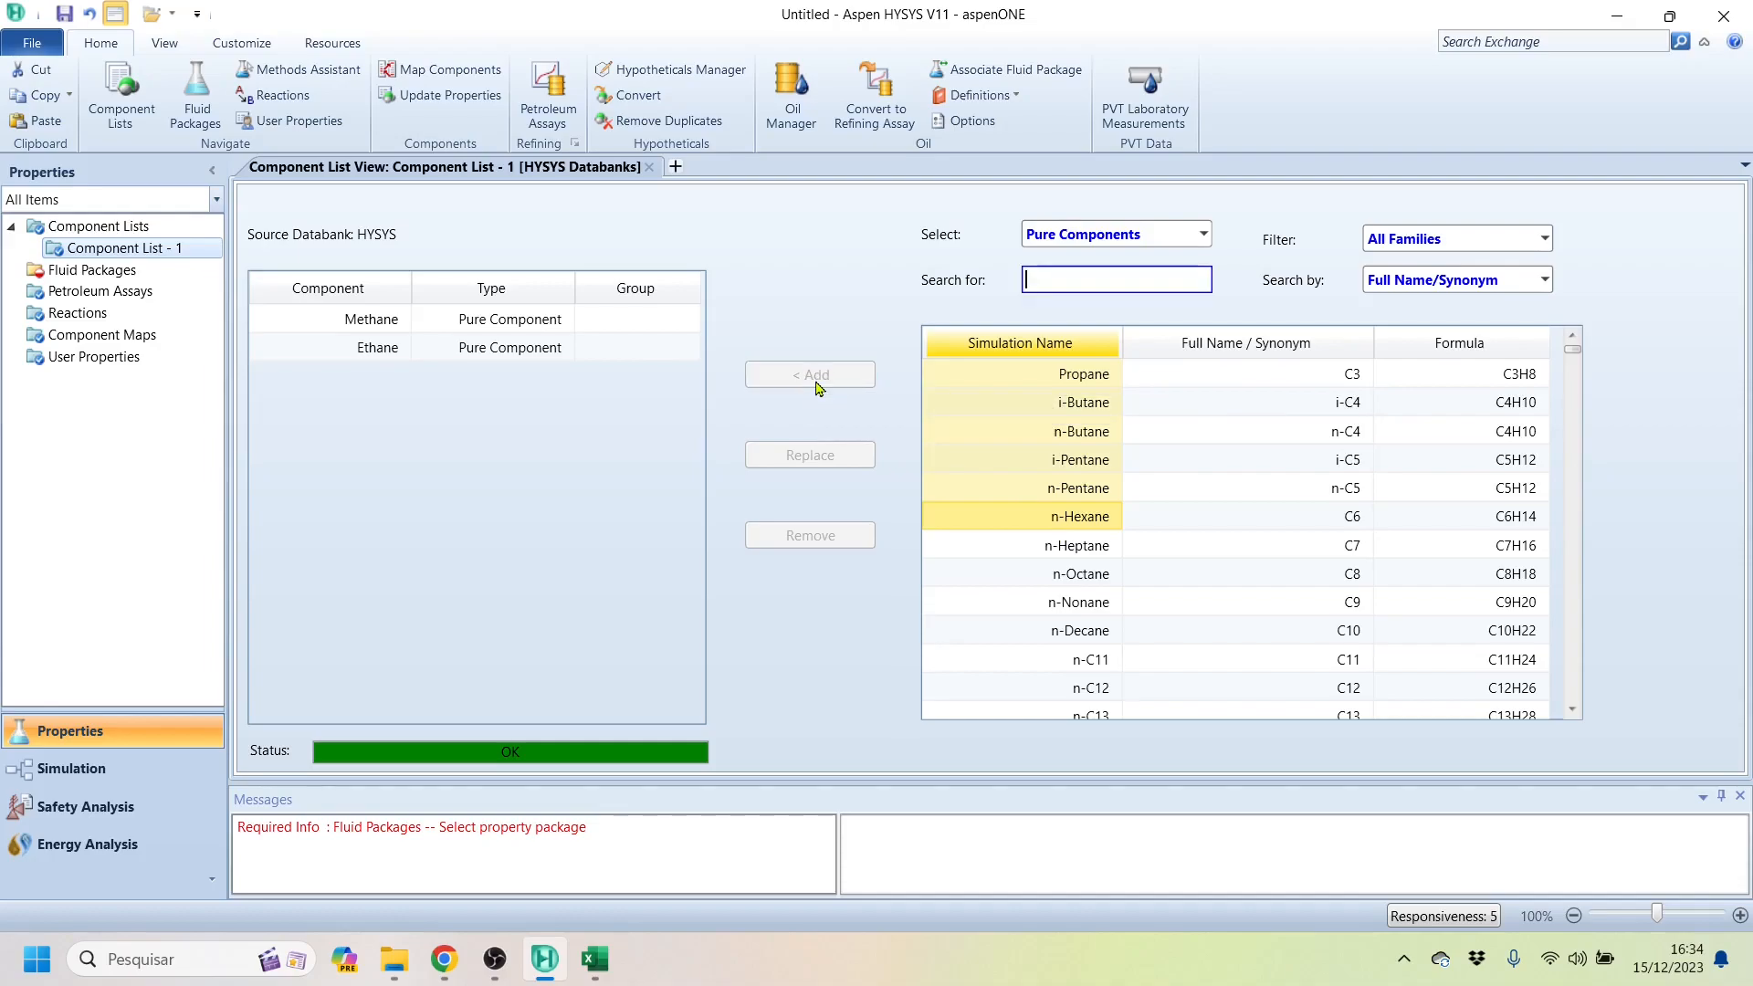
Step: Search the pure components by full name or synonym for h2o
click(1106, 275)
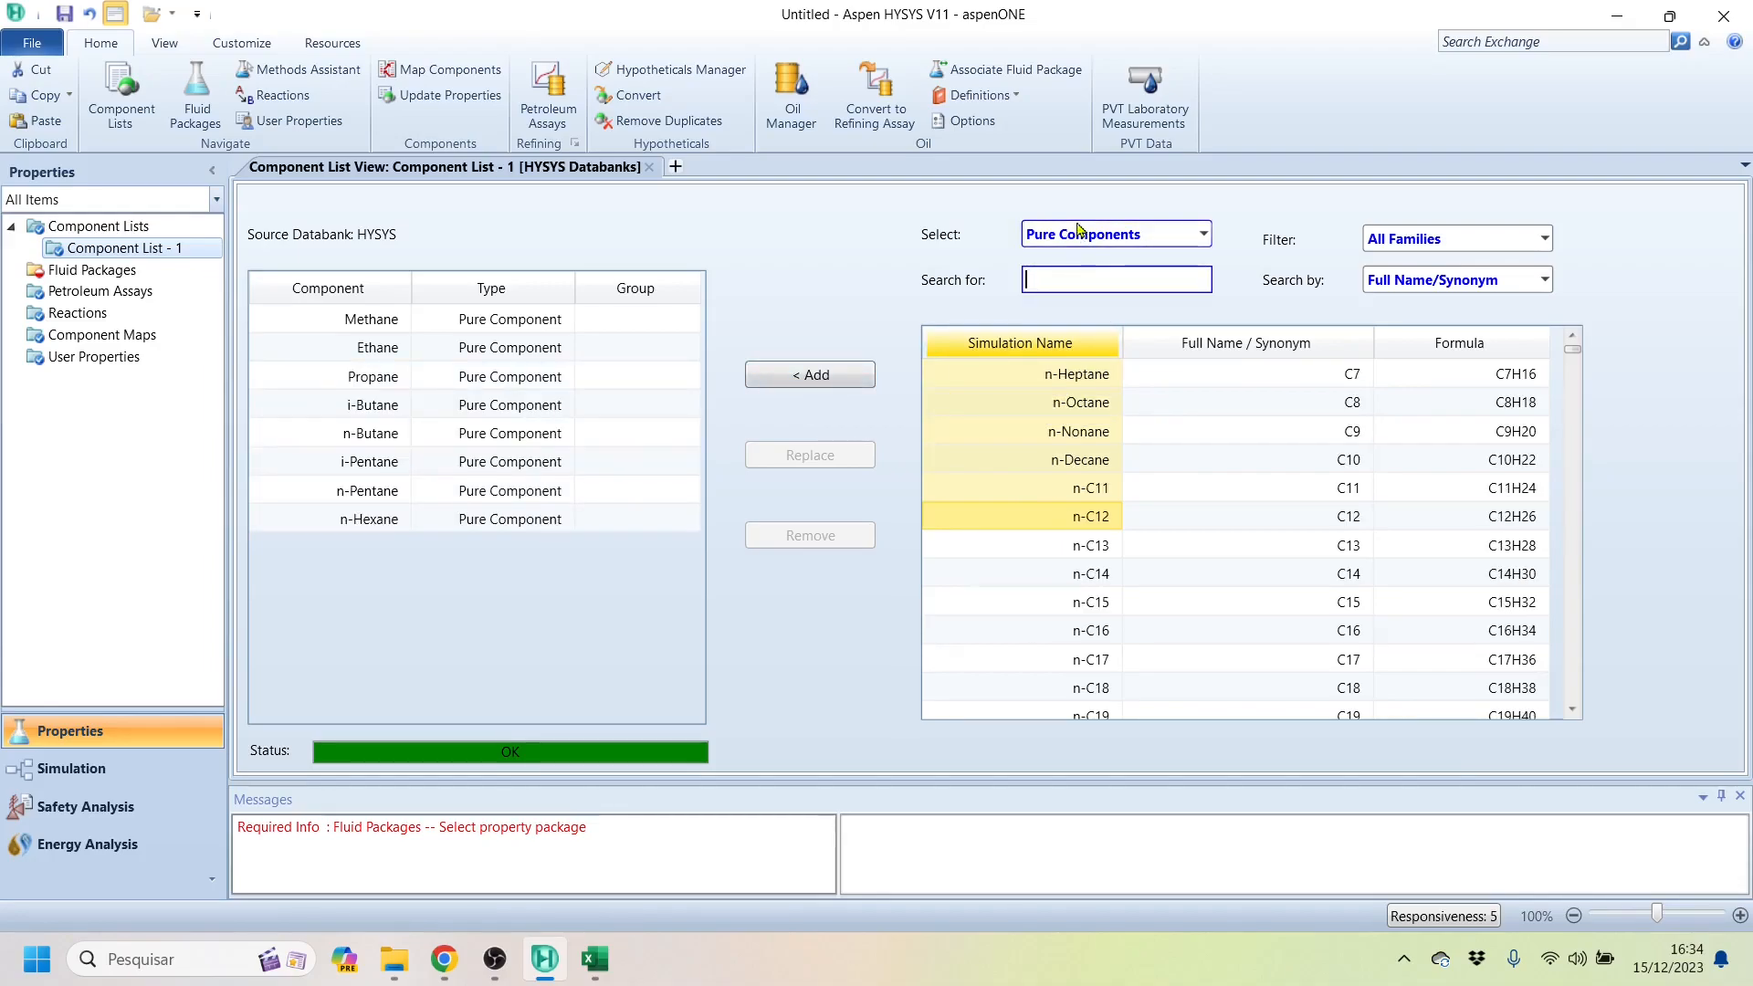
click(1130, 237)
click(1249, 223)
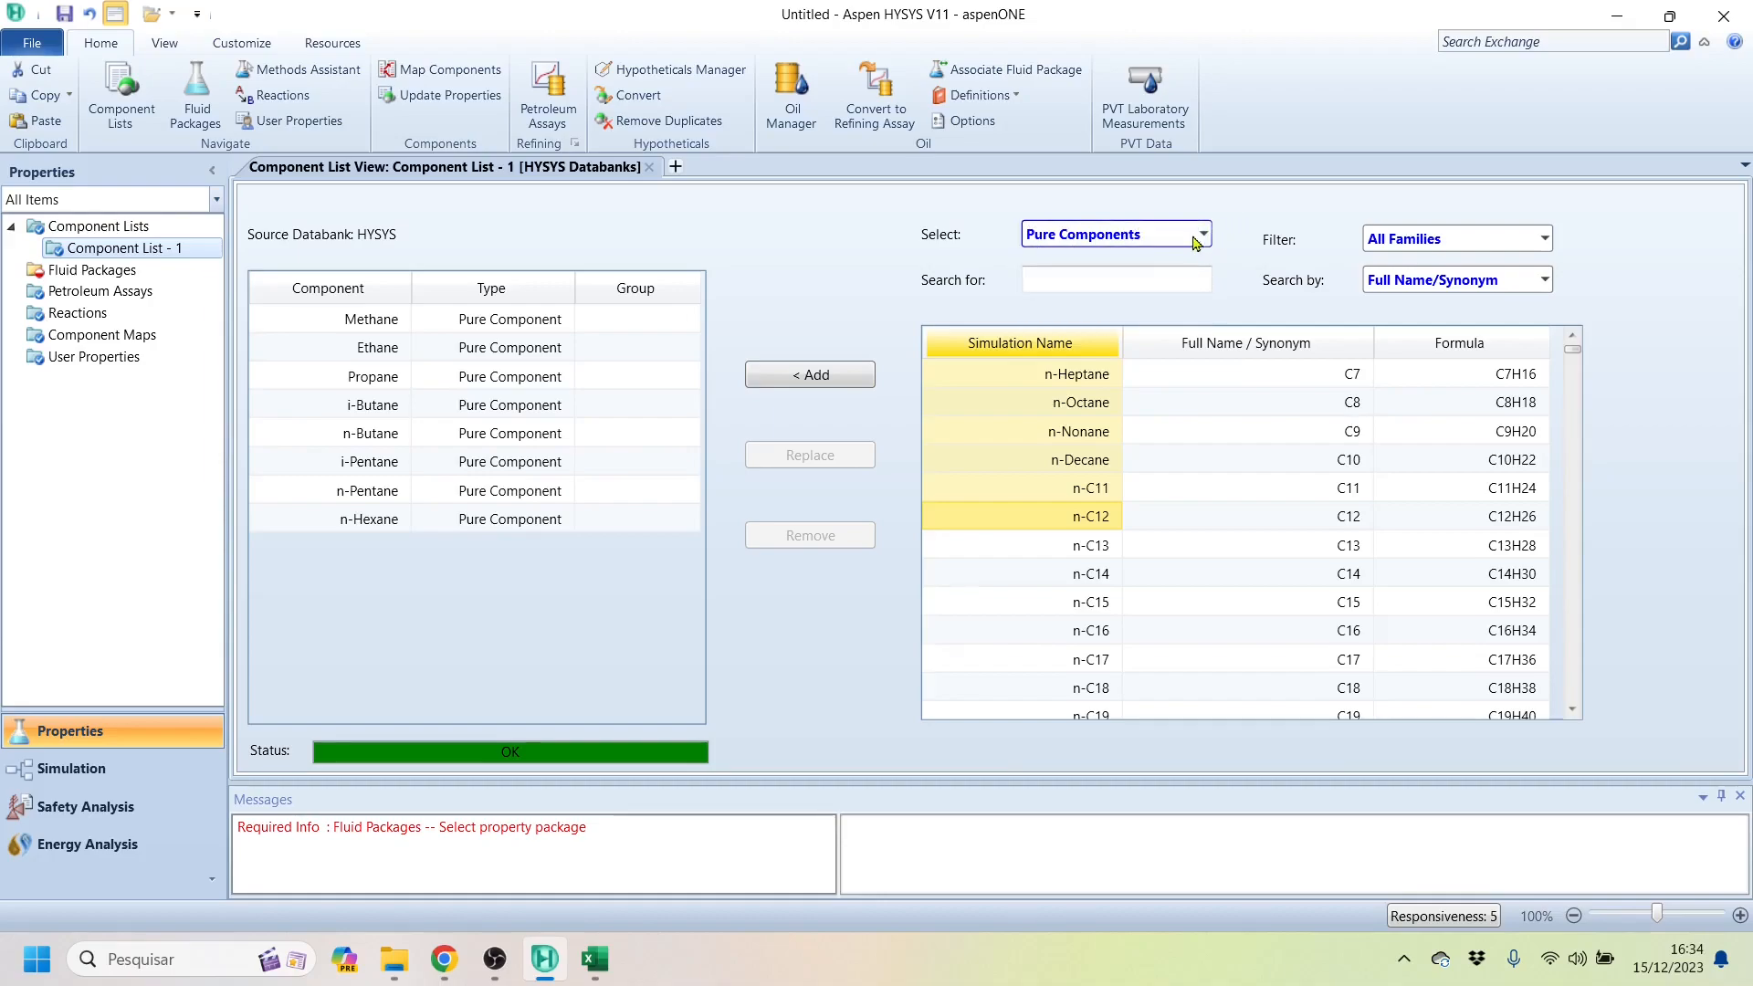
click(1039, 278)
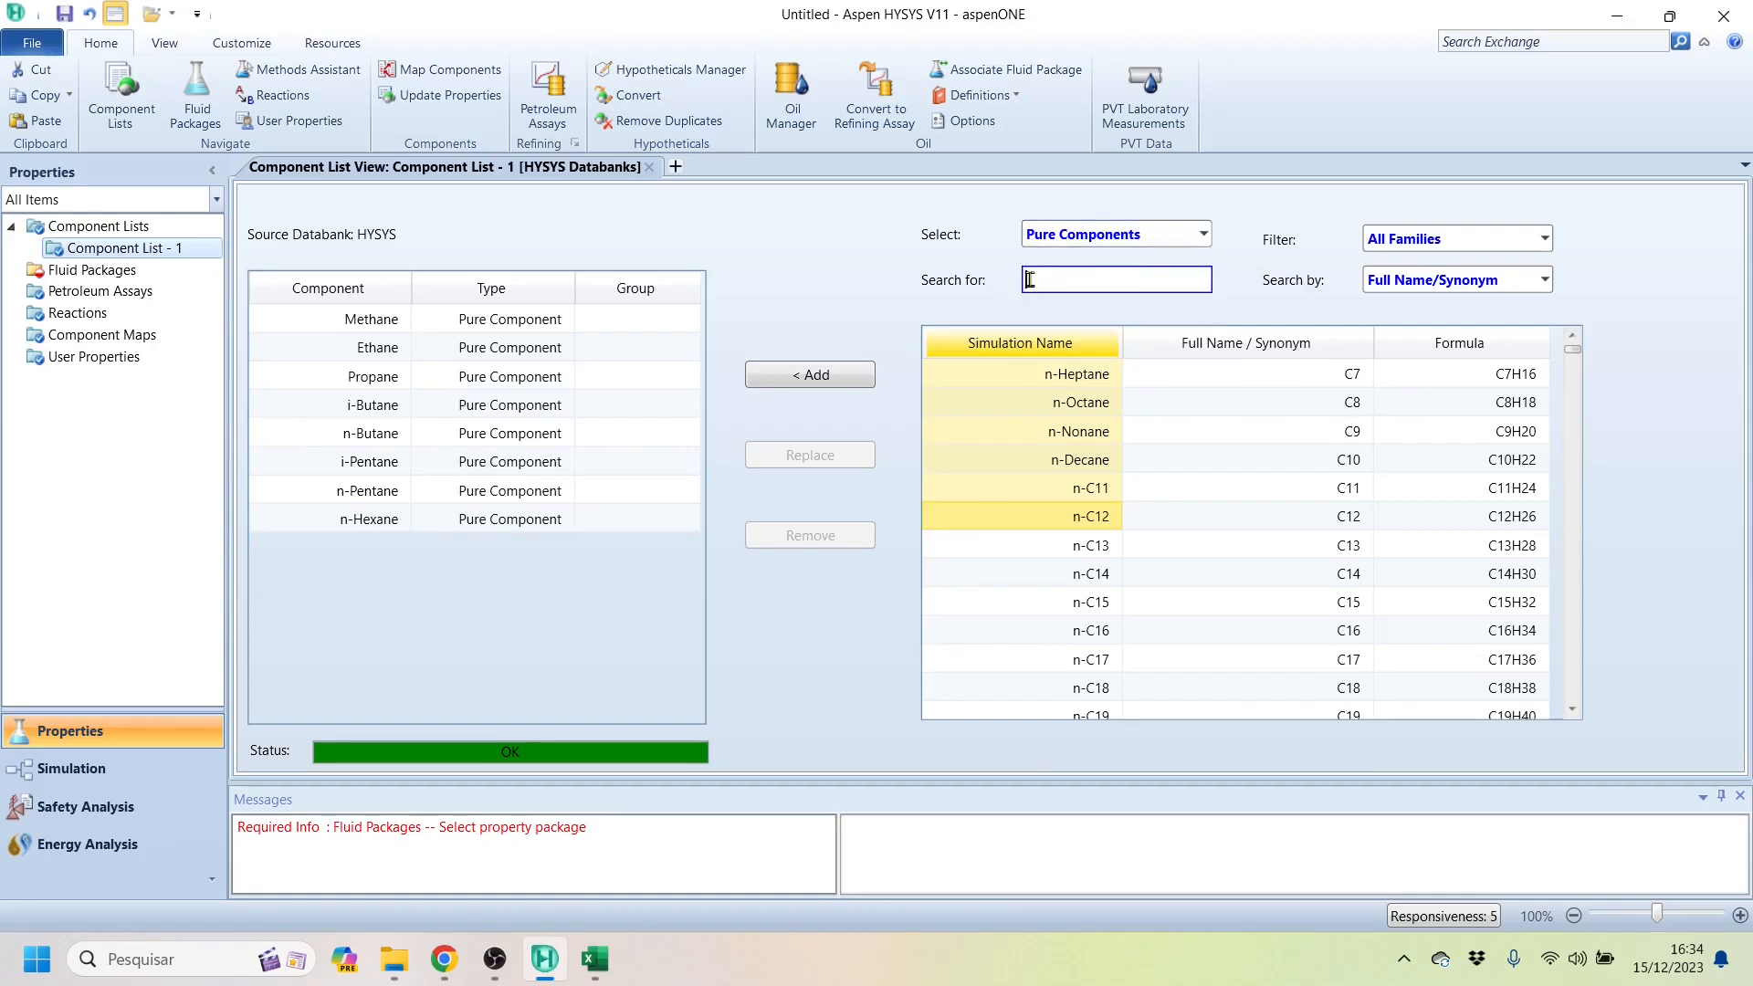
text(h2o)
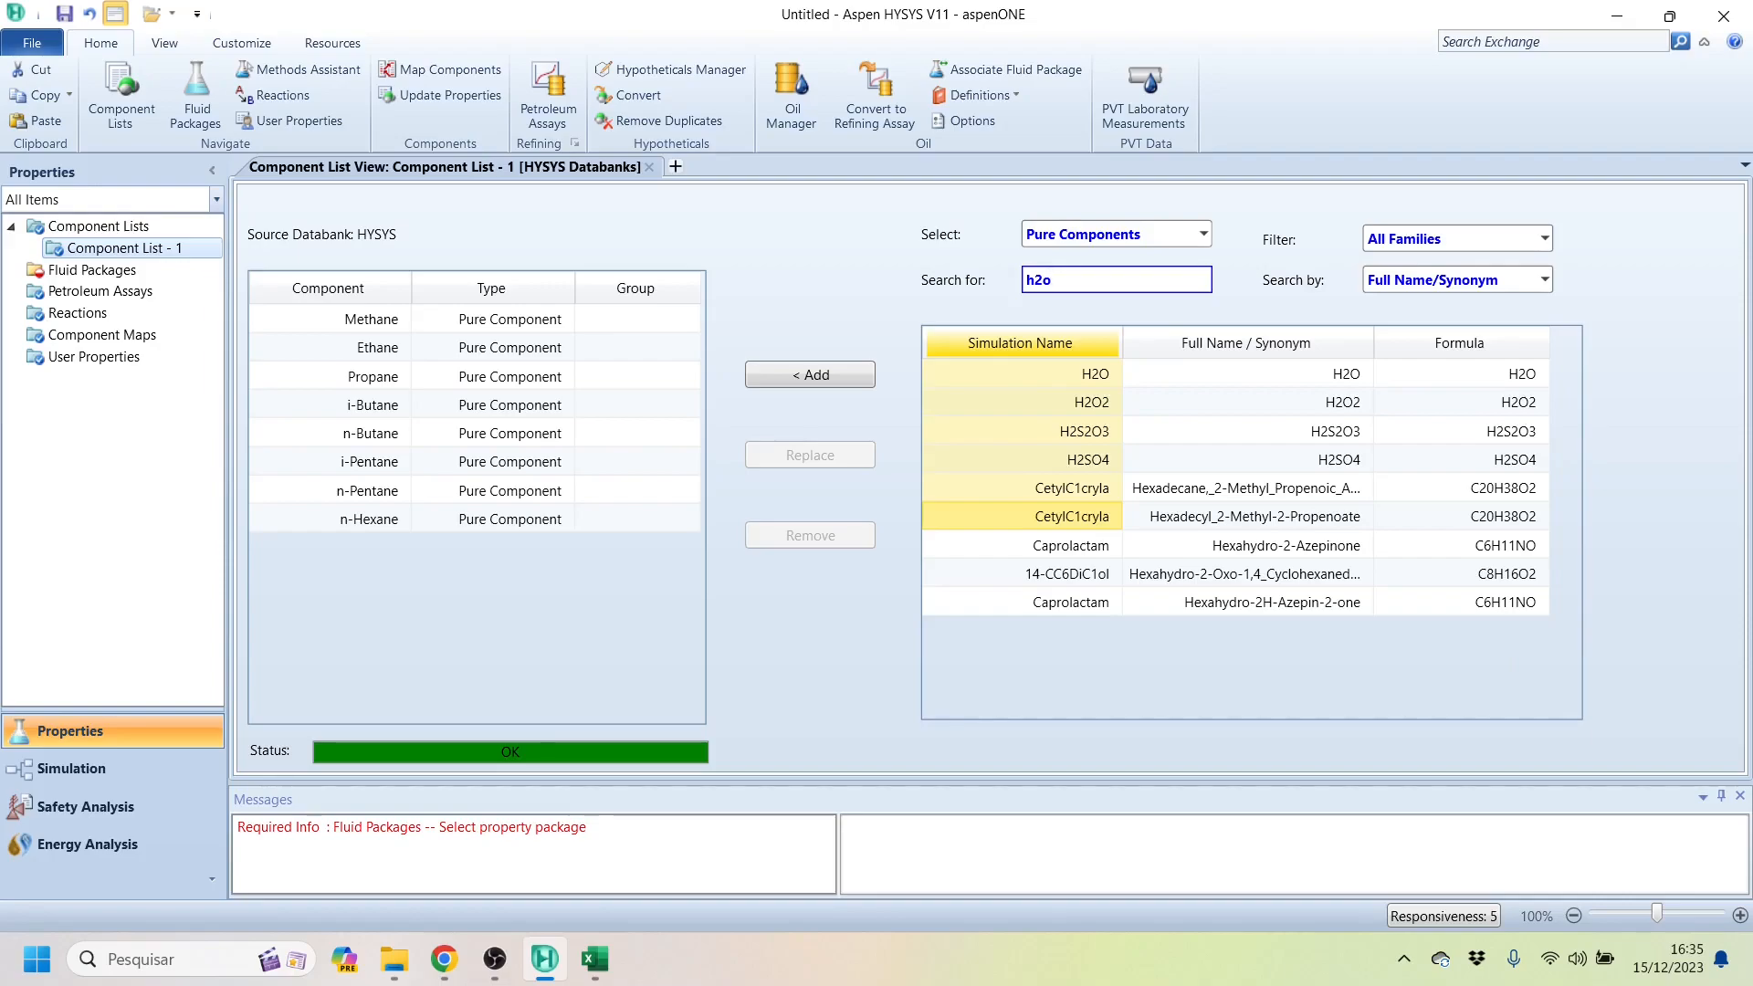
Step: Search the pure components for water instead and clear the search
key(BackSpace)
key(BackSpace)
key(BackSpace)
text(wa)
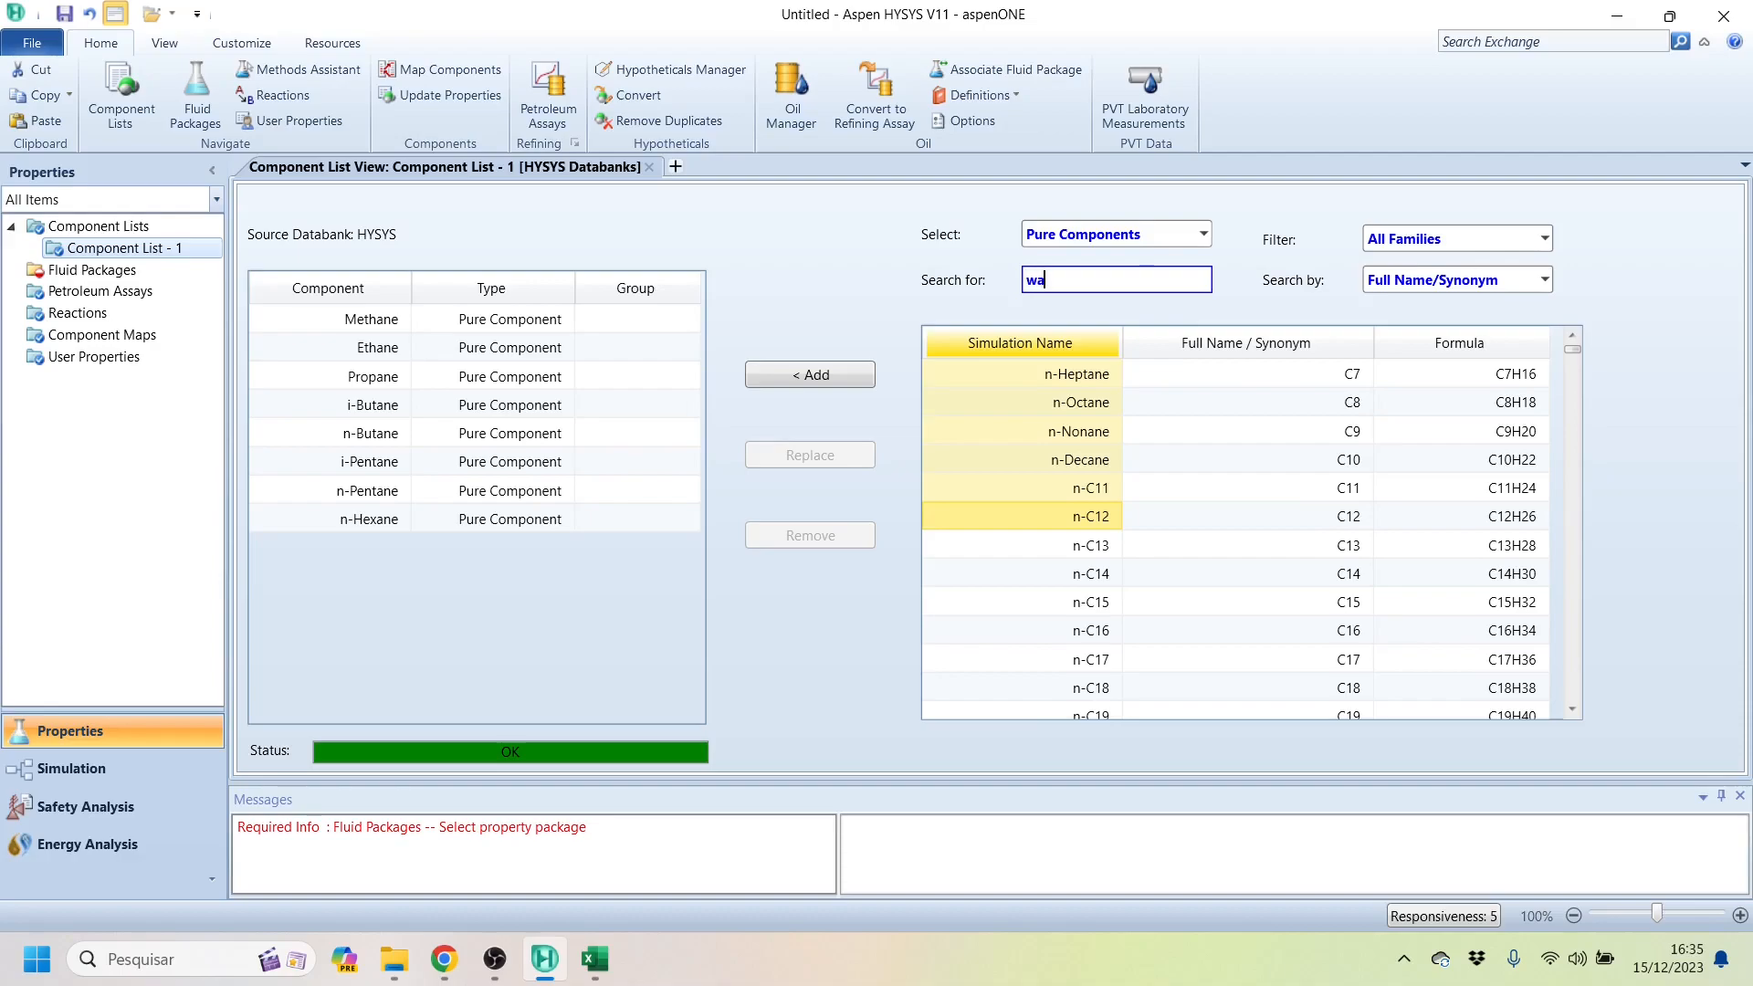
text(ter)
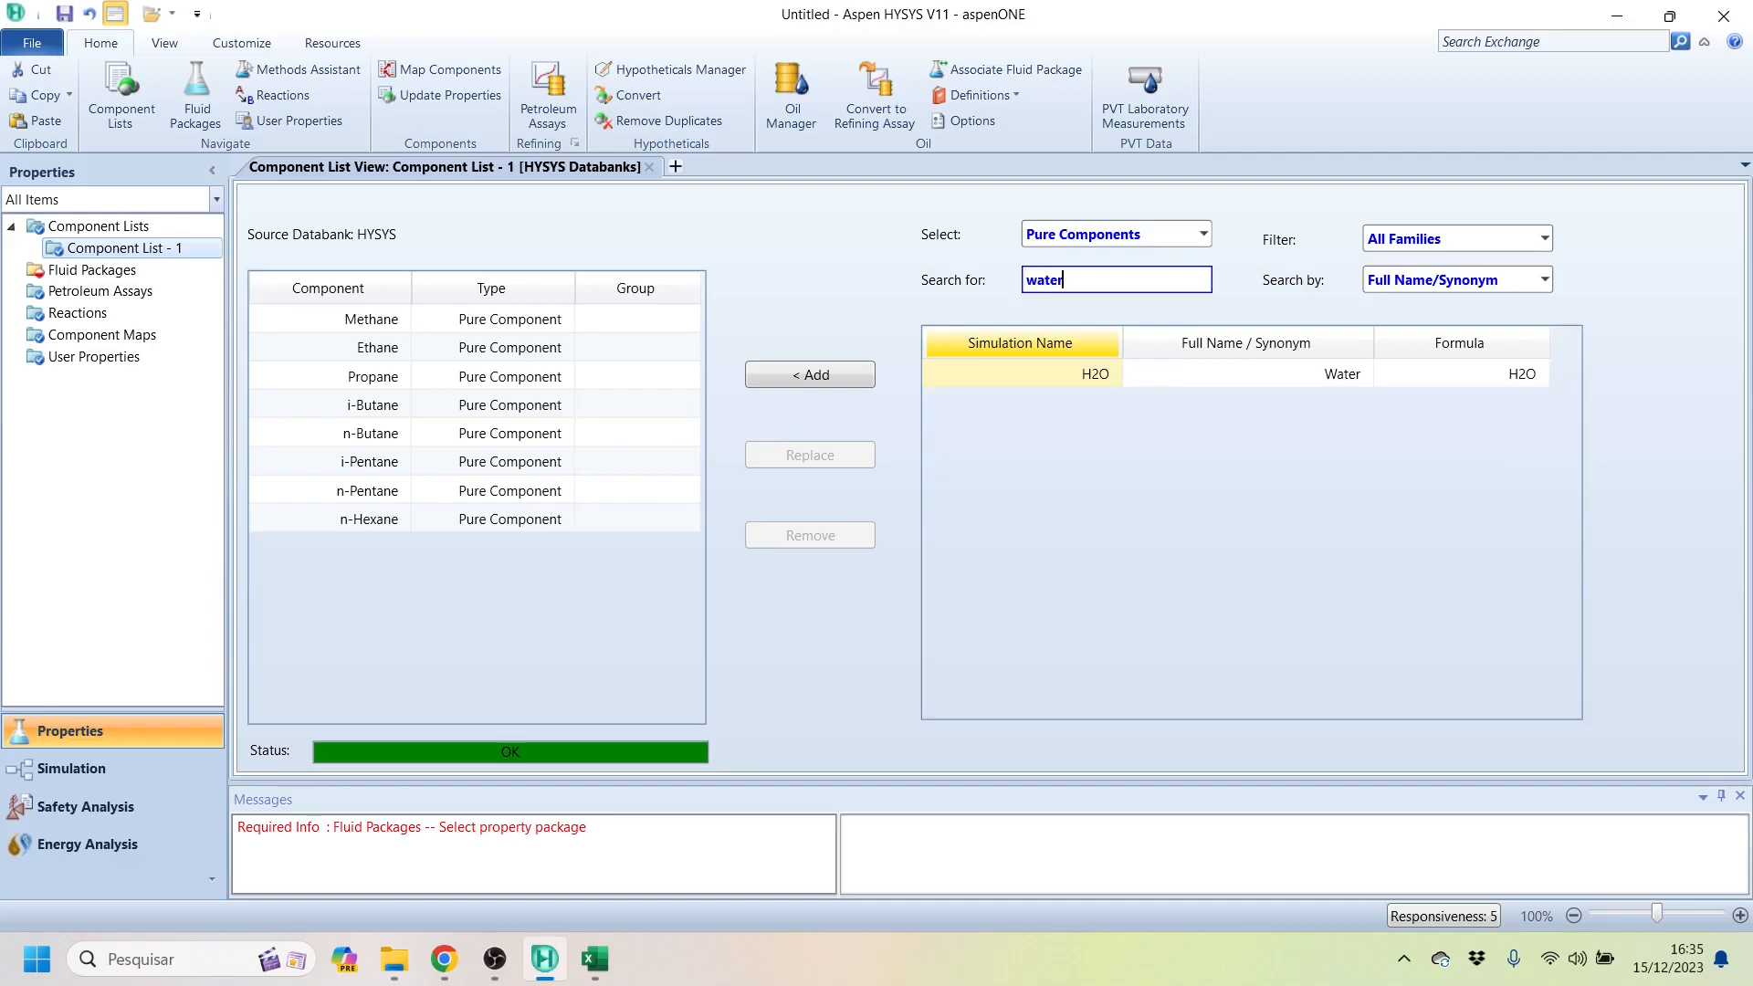
key(BackSpace)
key(BackSpace)
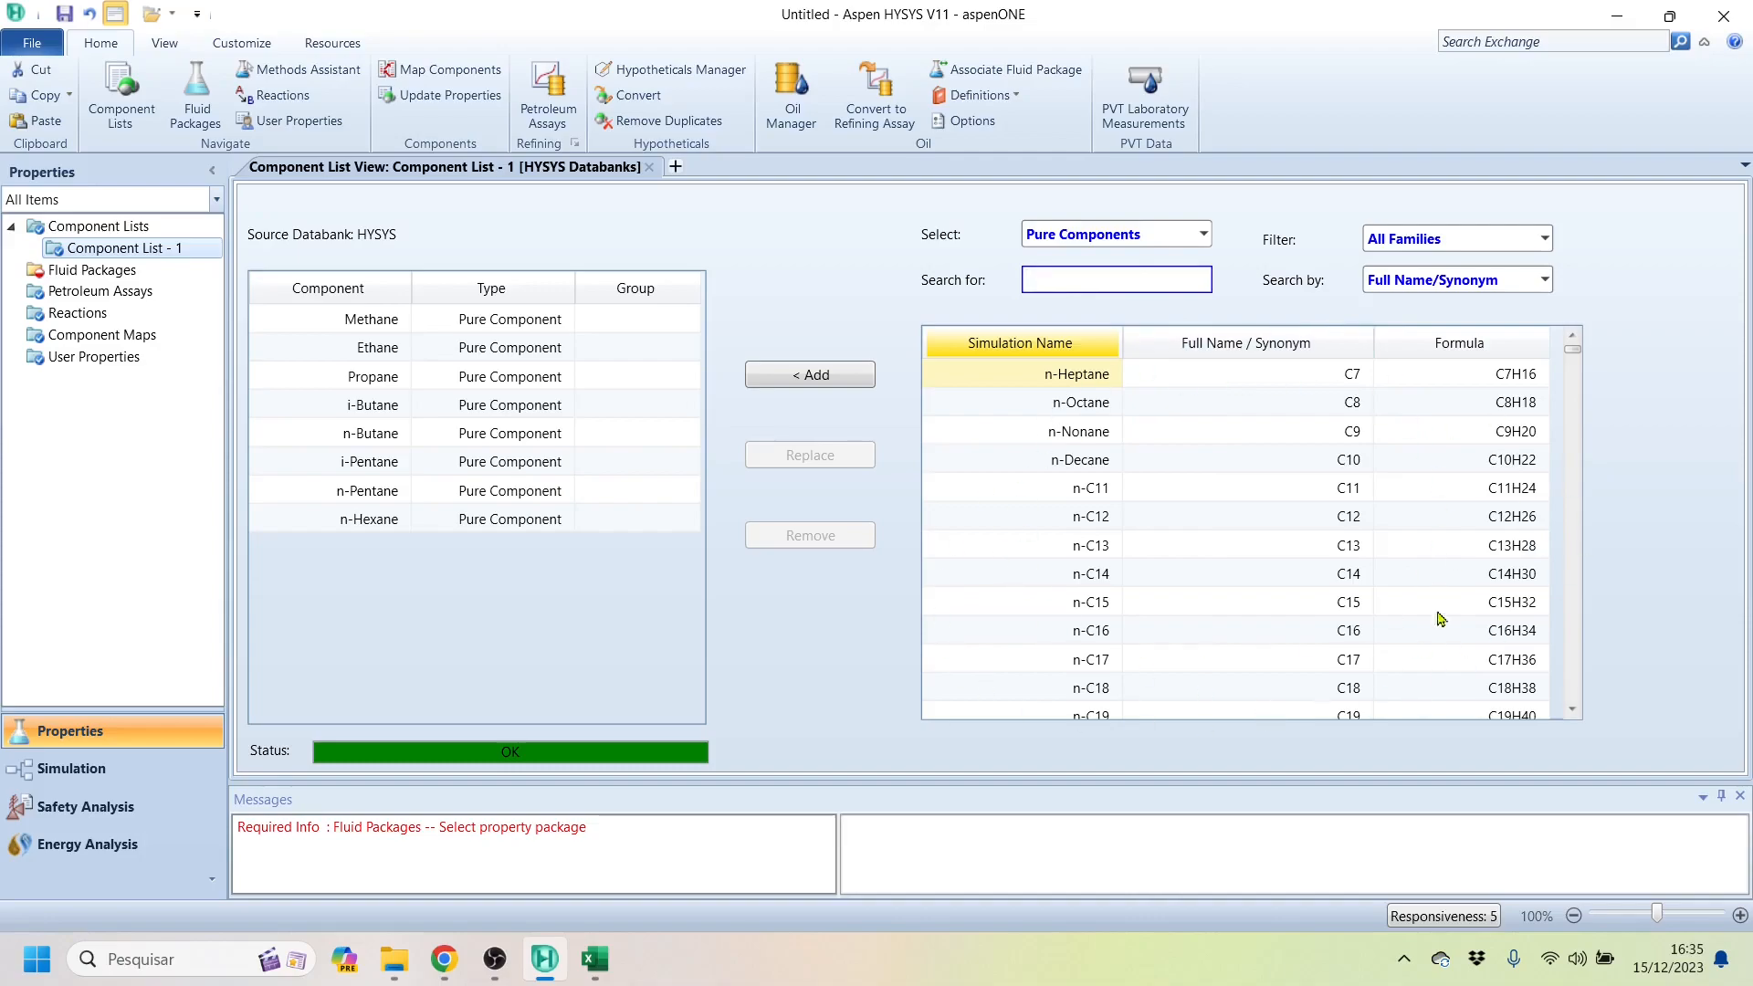
Step: Search the pure components by full name or synonym for c7h and for c7
click(1073, 281)
text(c7h)
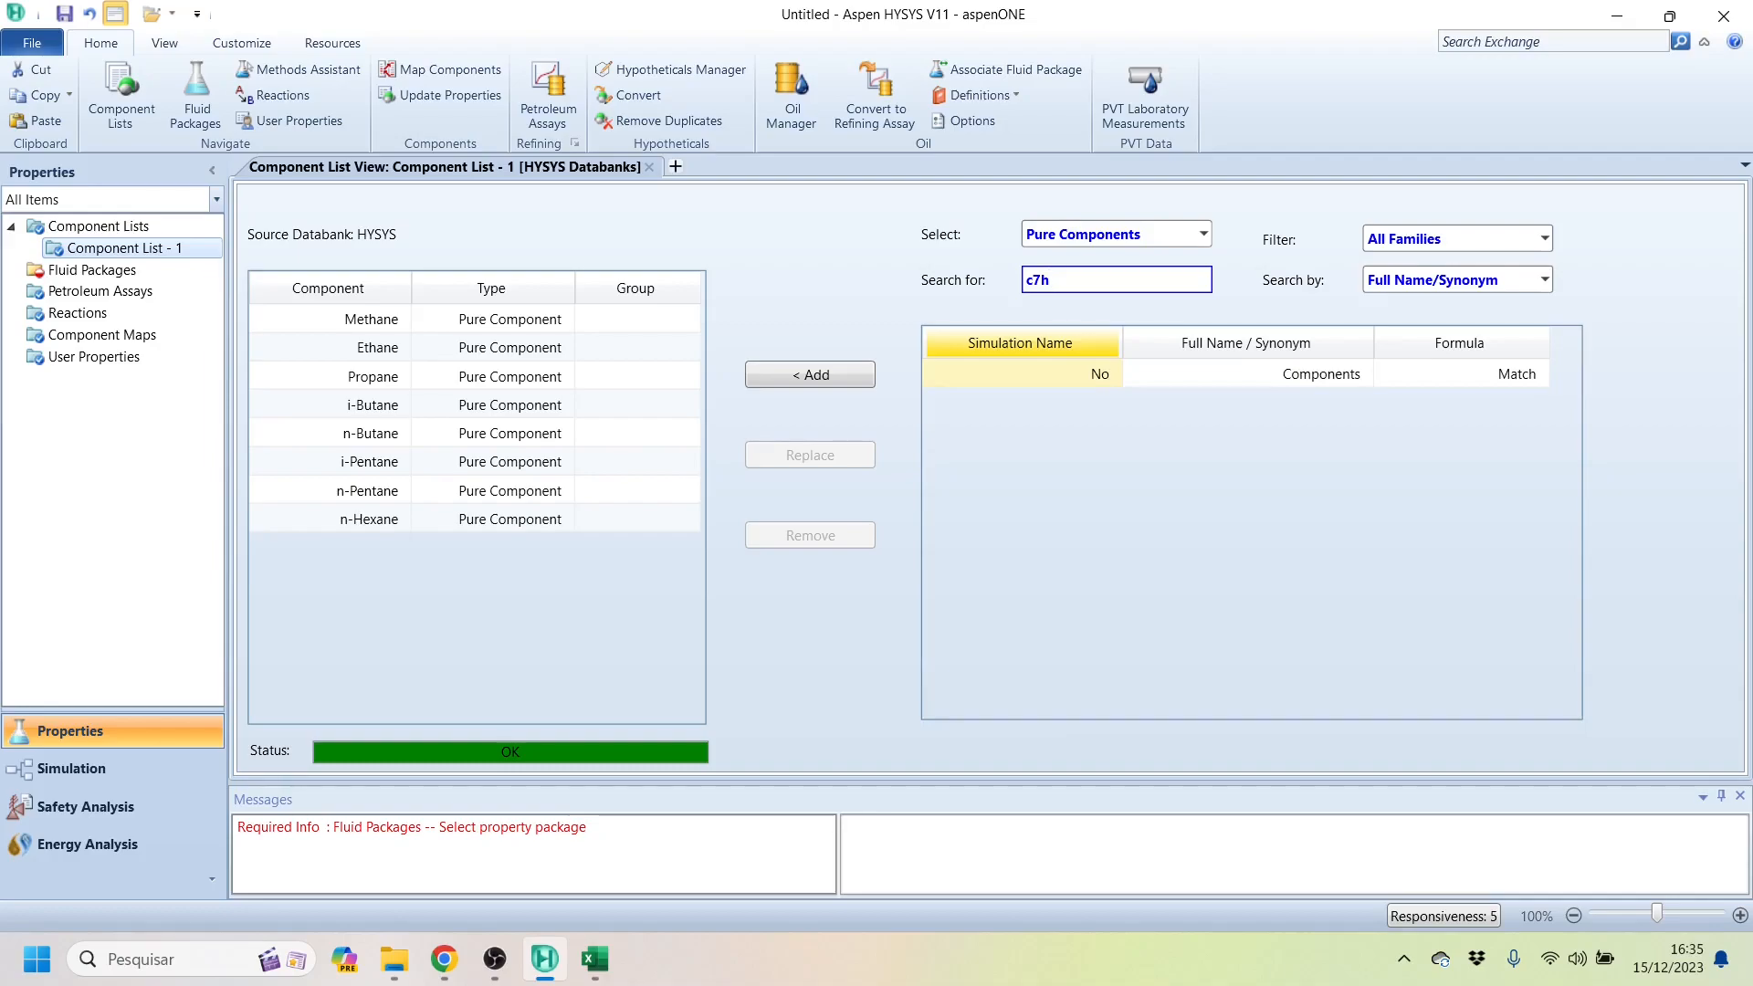
text(16)
key(BackSpace)
text(10)
key(BackSpace)
key(BackSpace)
key(BackSpace)
key(BackSpace)
text(c)
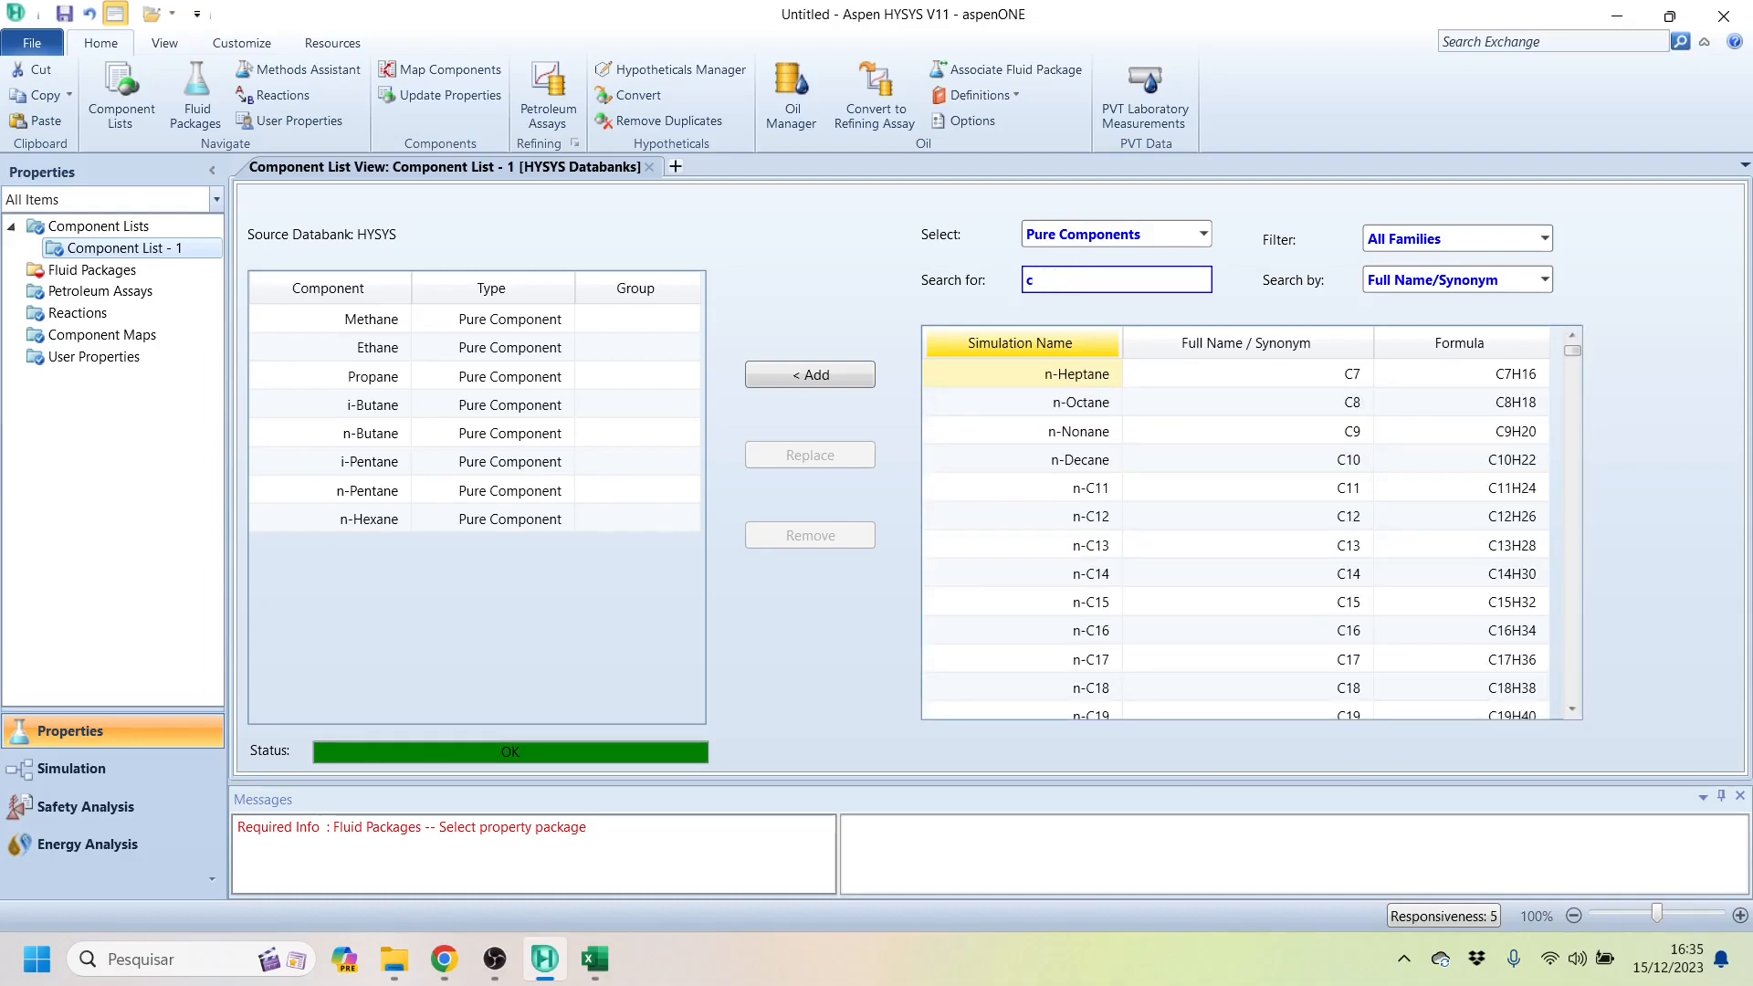
text(7H)
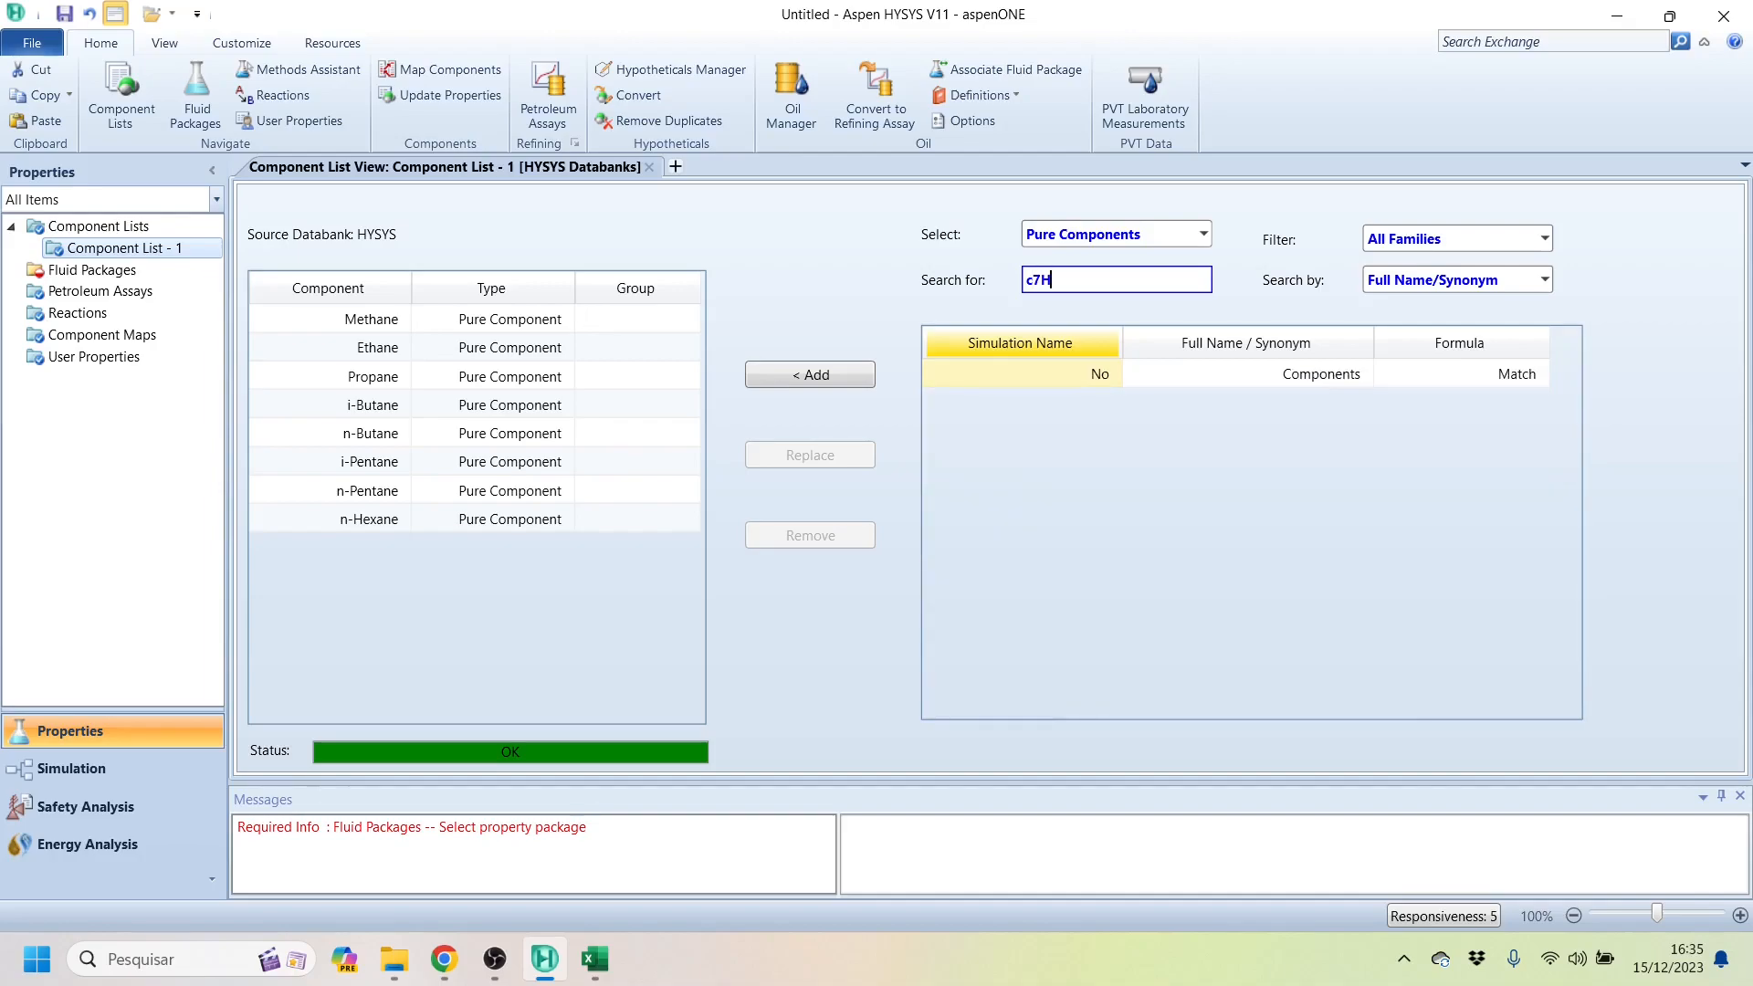
key(BackSpace)
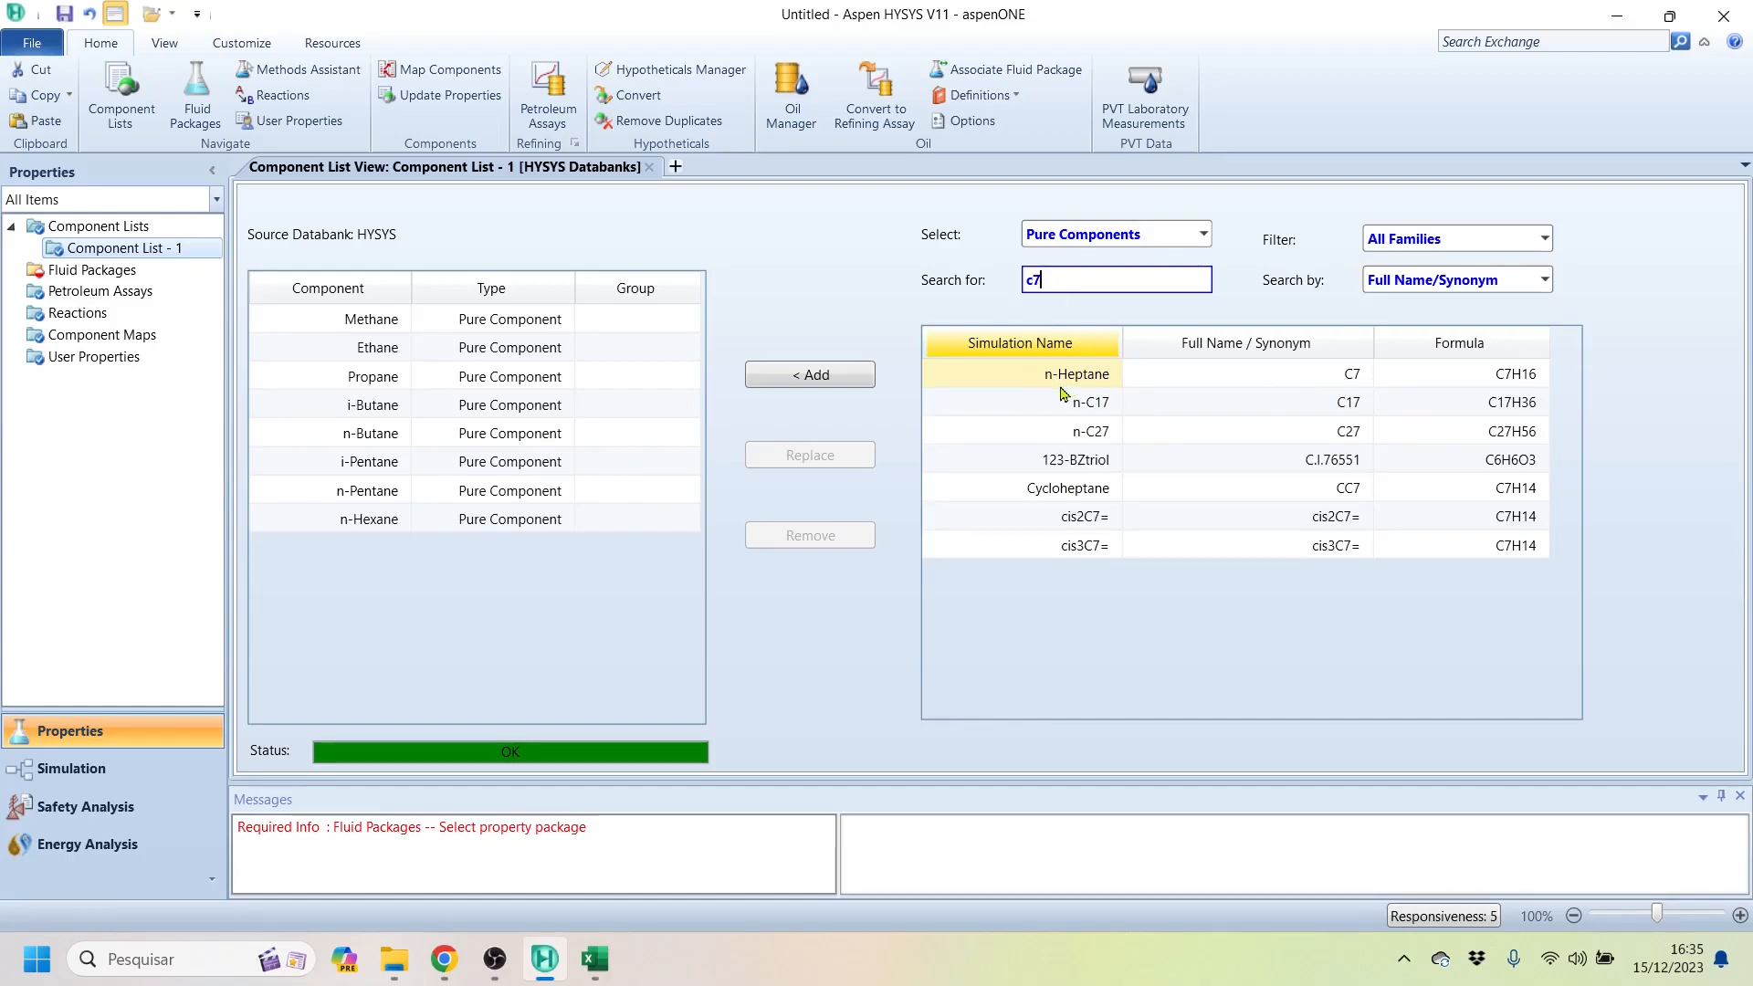
Step: Change the search criterion to Formula, search the pure components for c7h16, and clear the search text
click(1544, 280)
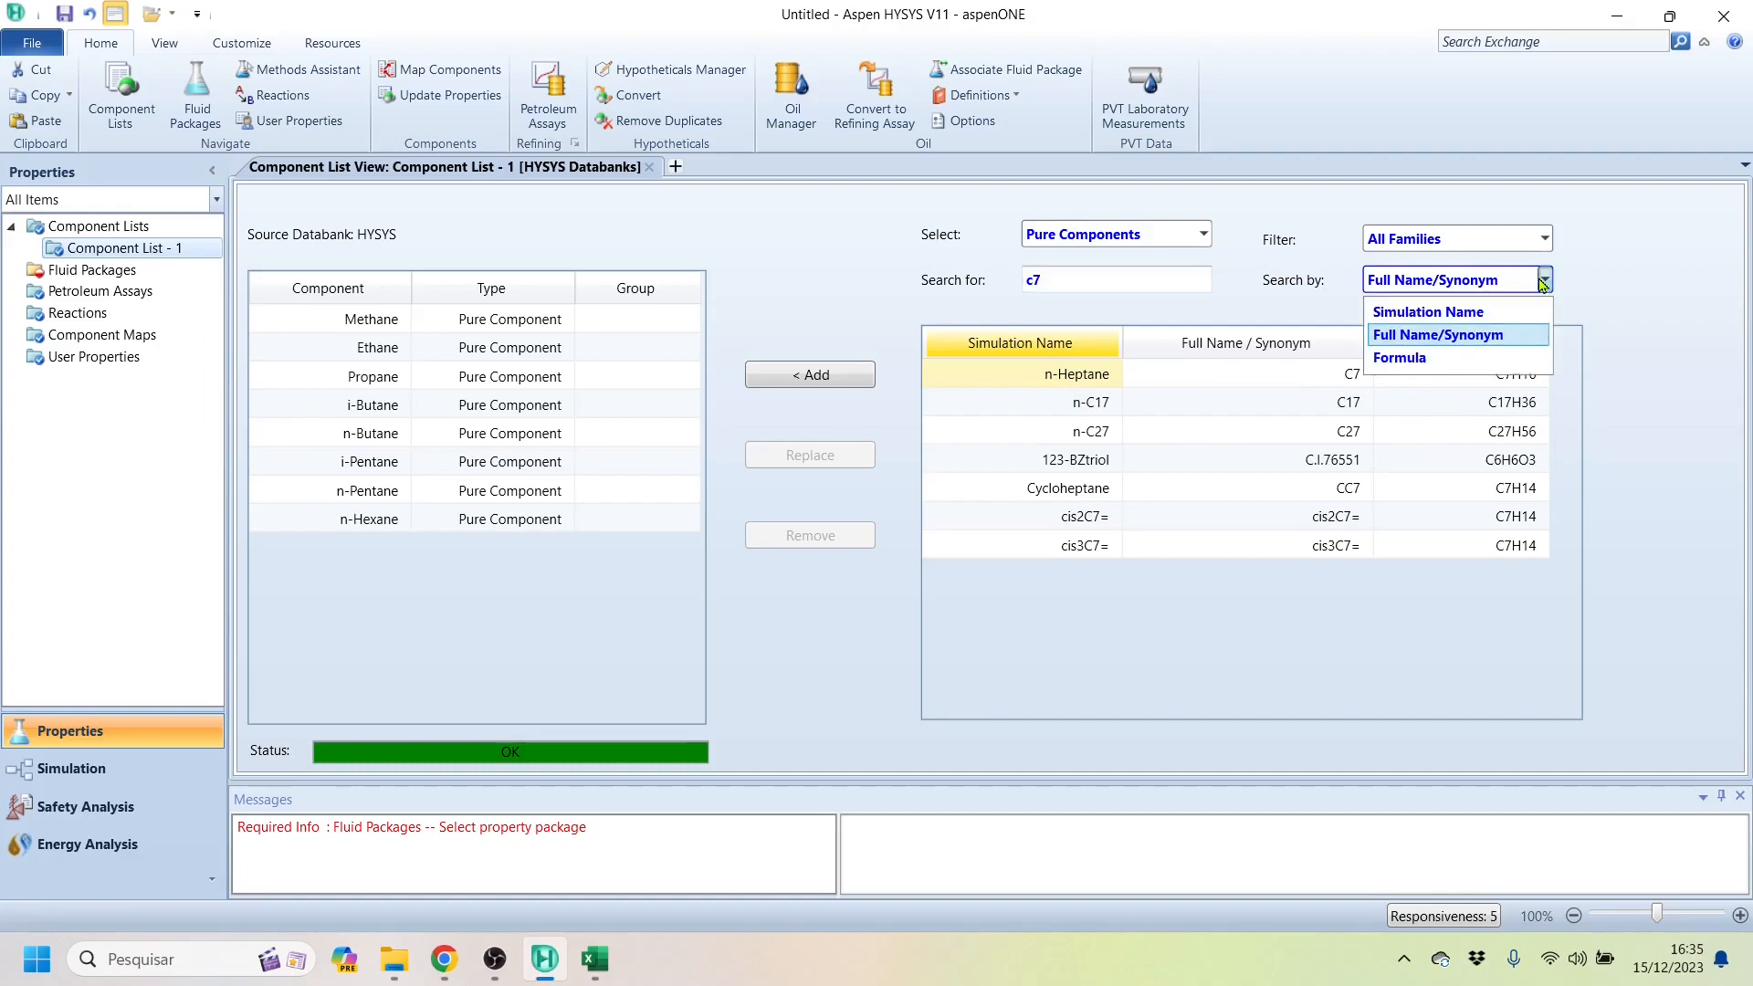
click(1458, 366)
click(1077, 281)
text(c7h16)
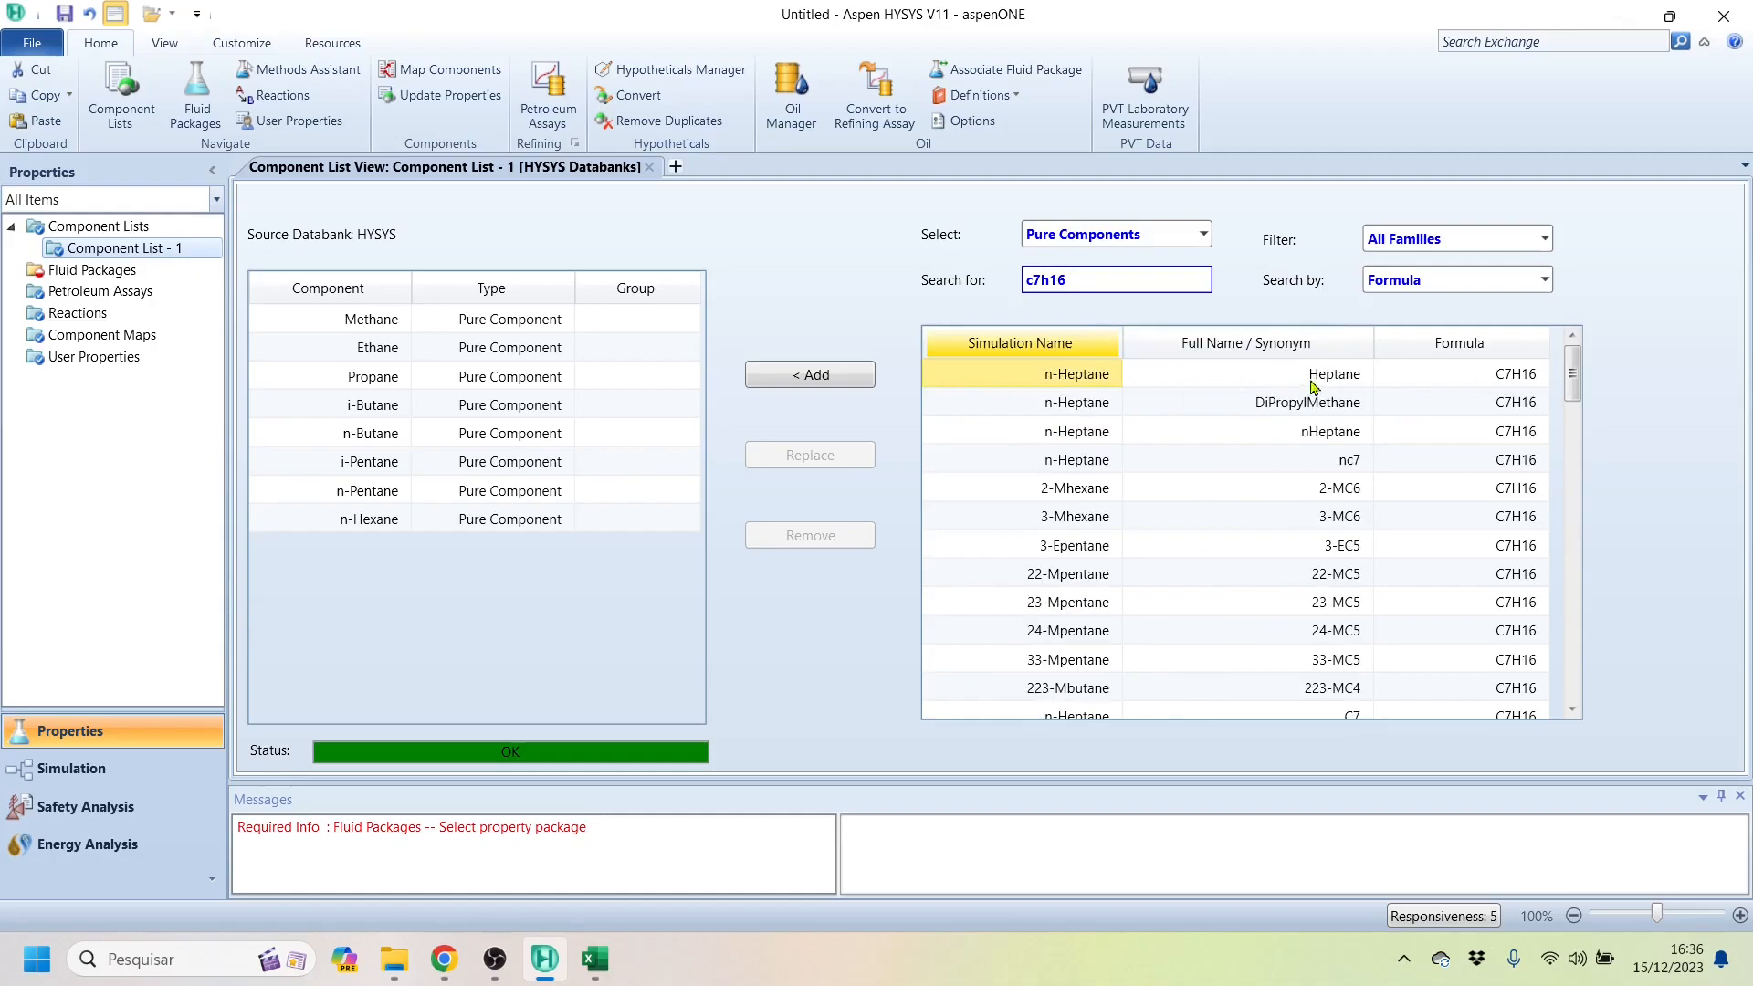
drag(1137, 287, 935, 294)
key(BackSpace)
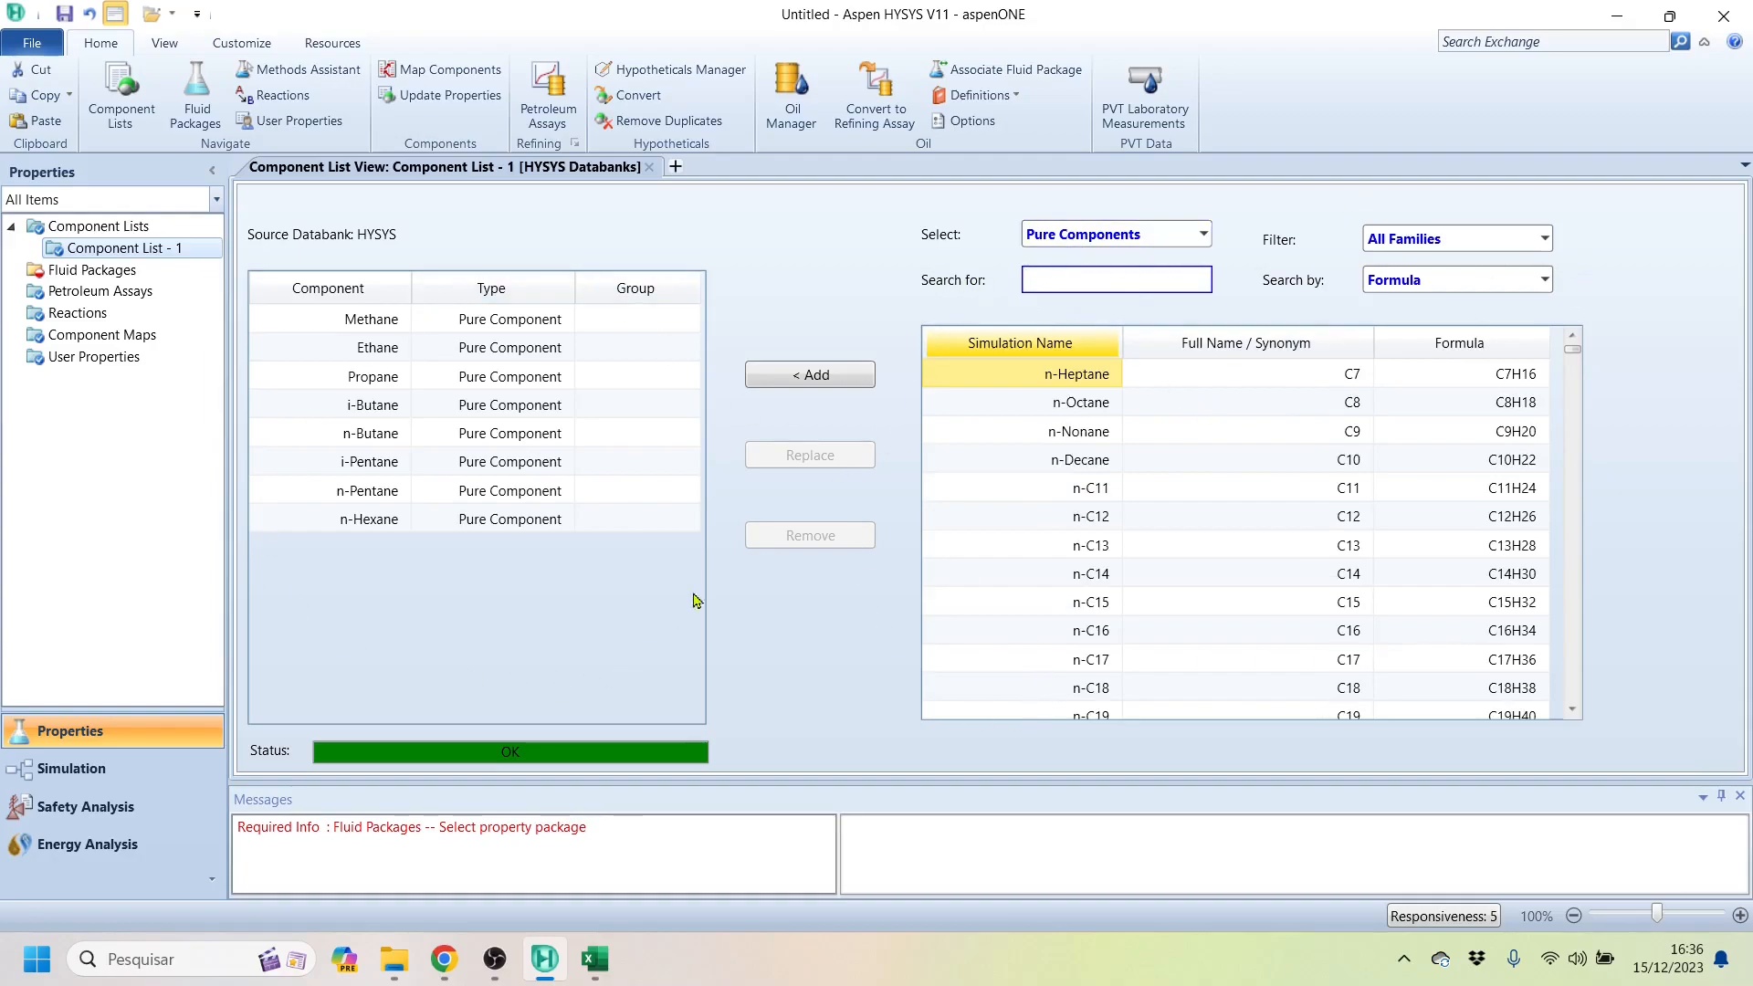
Step: Switch the component selection to Hypothetical in HypoGroup1 and set the method to Create and Edit Hypos, keeping the Base Properties type
click(396, 567)
click(1204, 236)
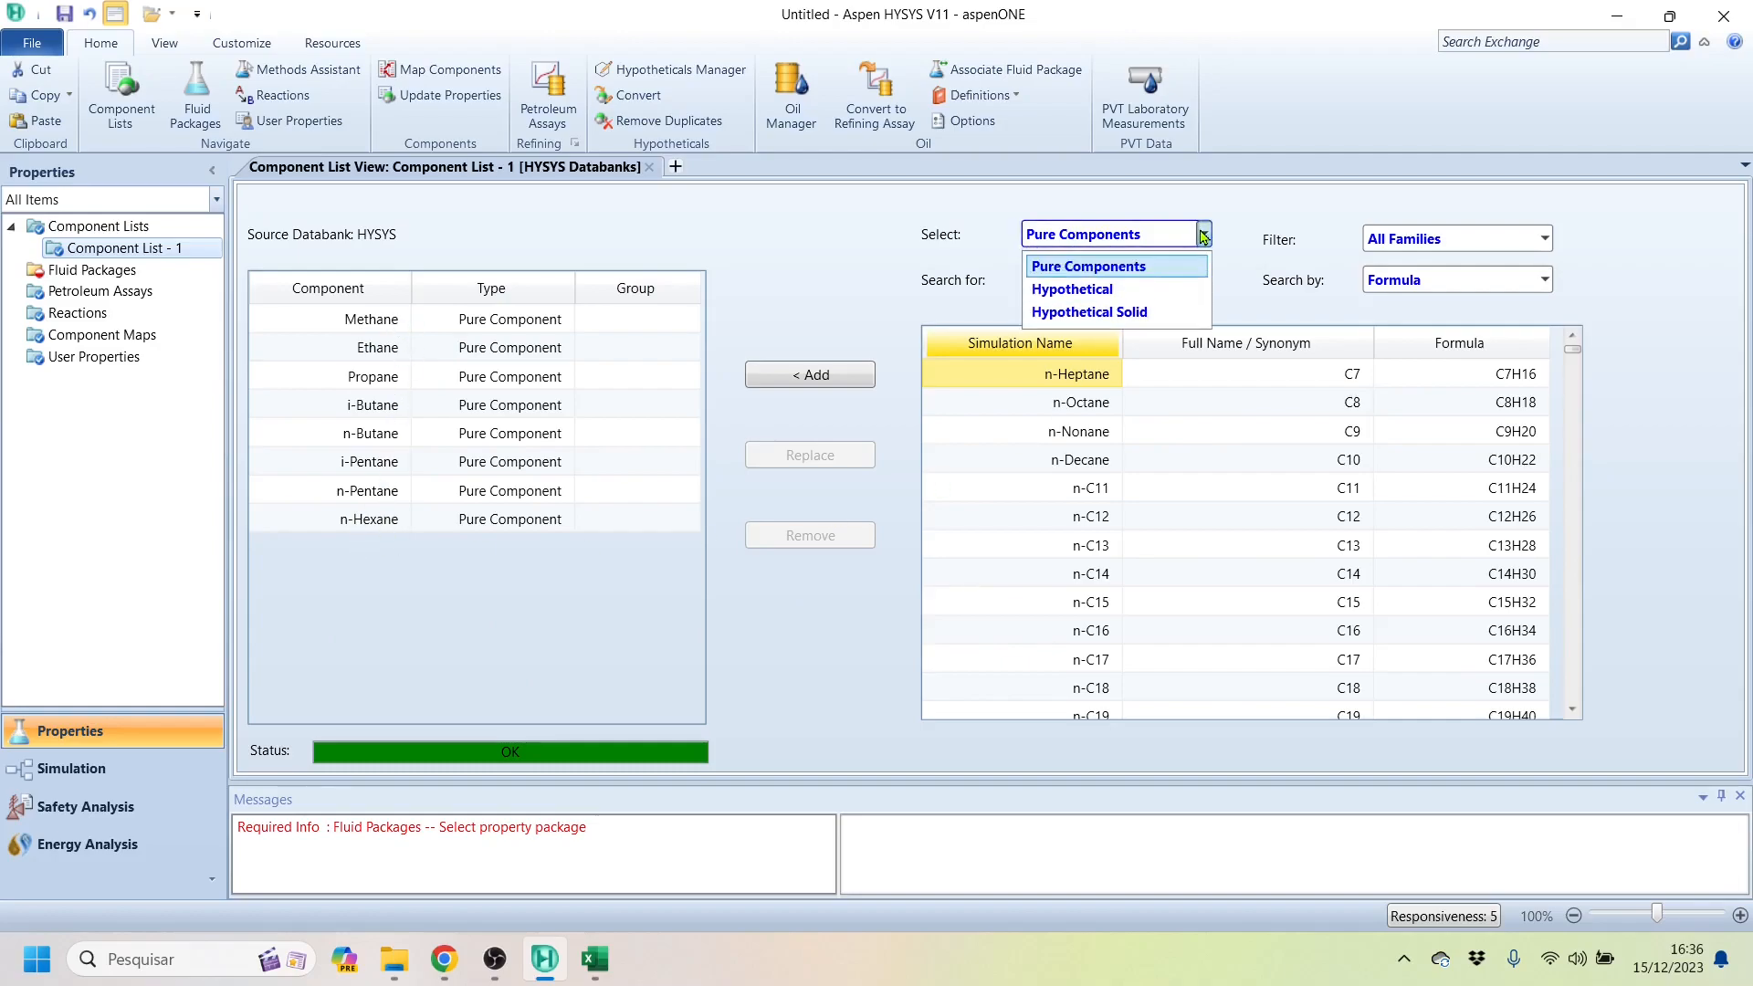
click(1123, 281)
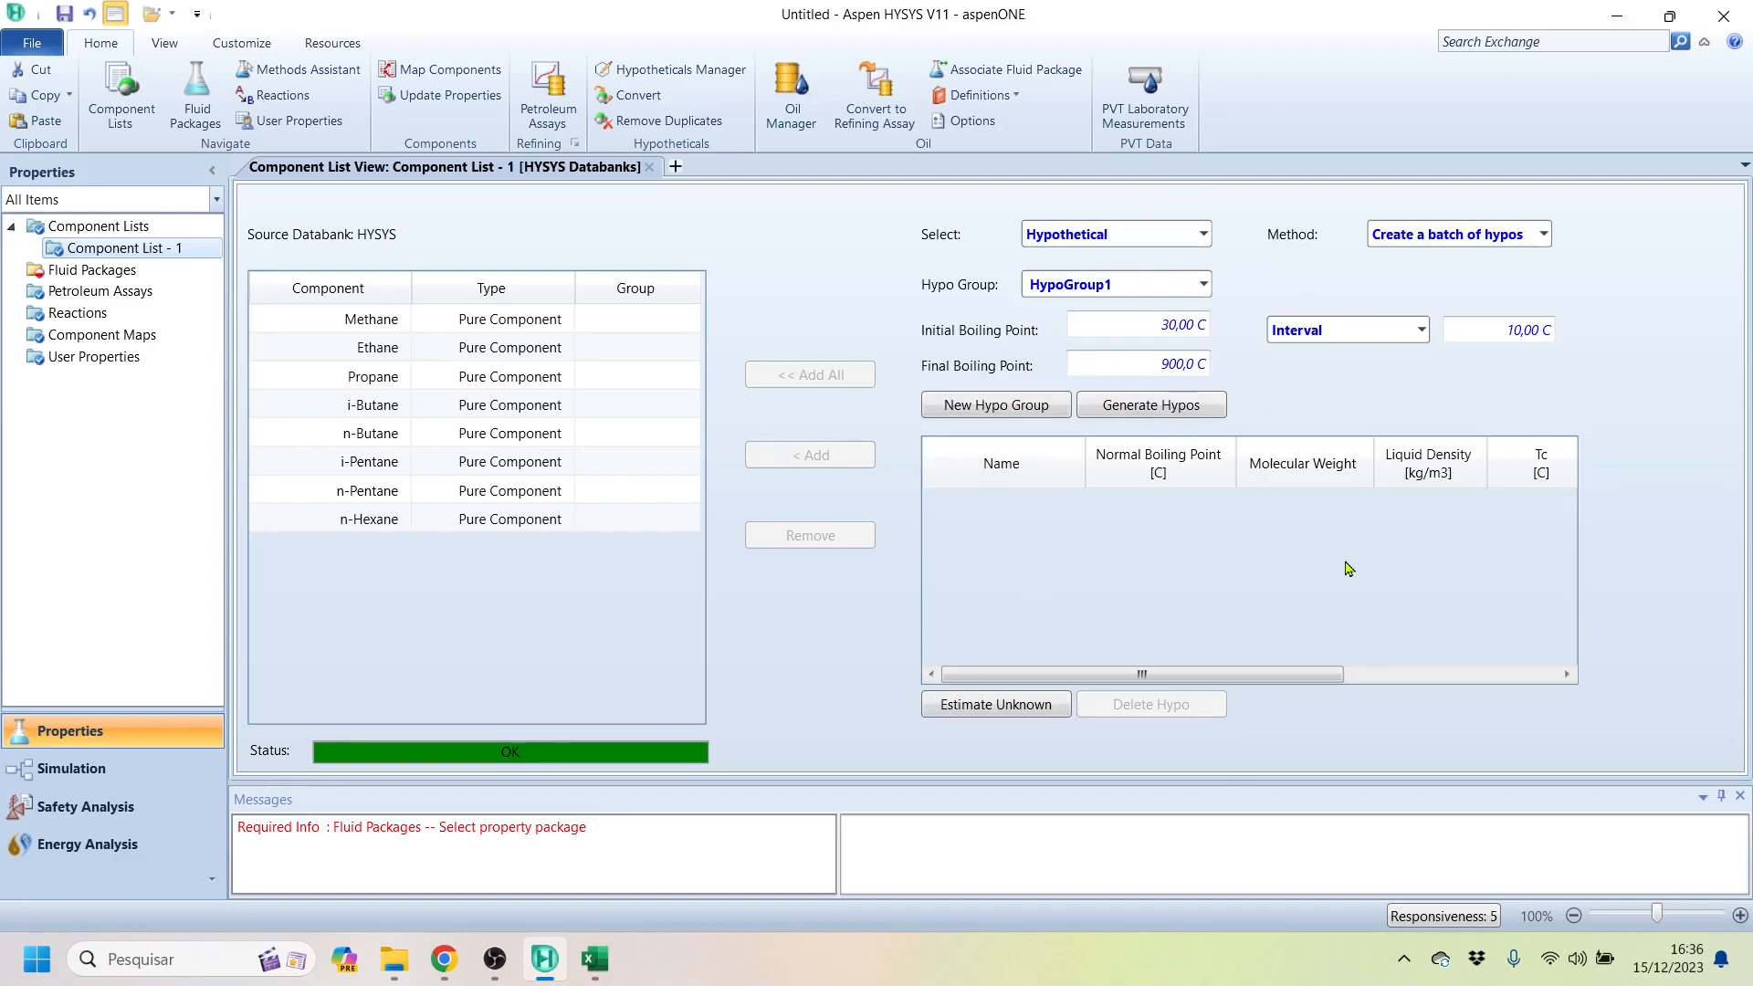
click(1203, 284)
click(1123, 313)
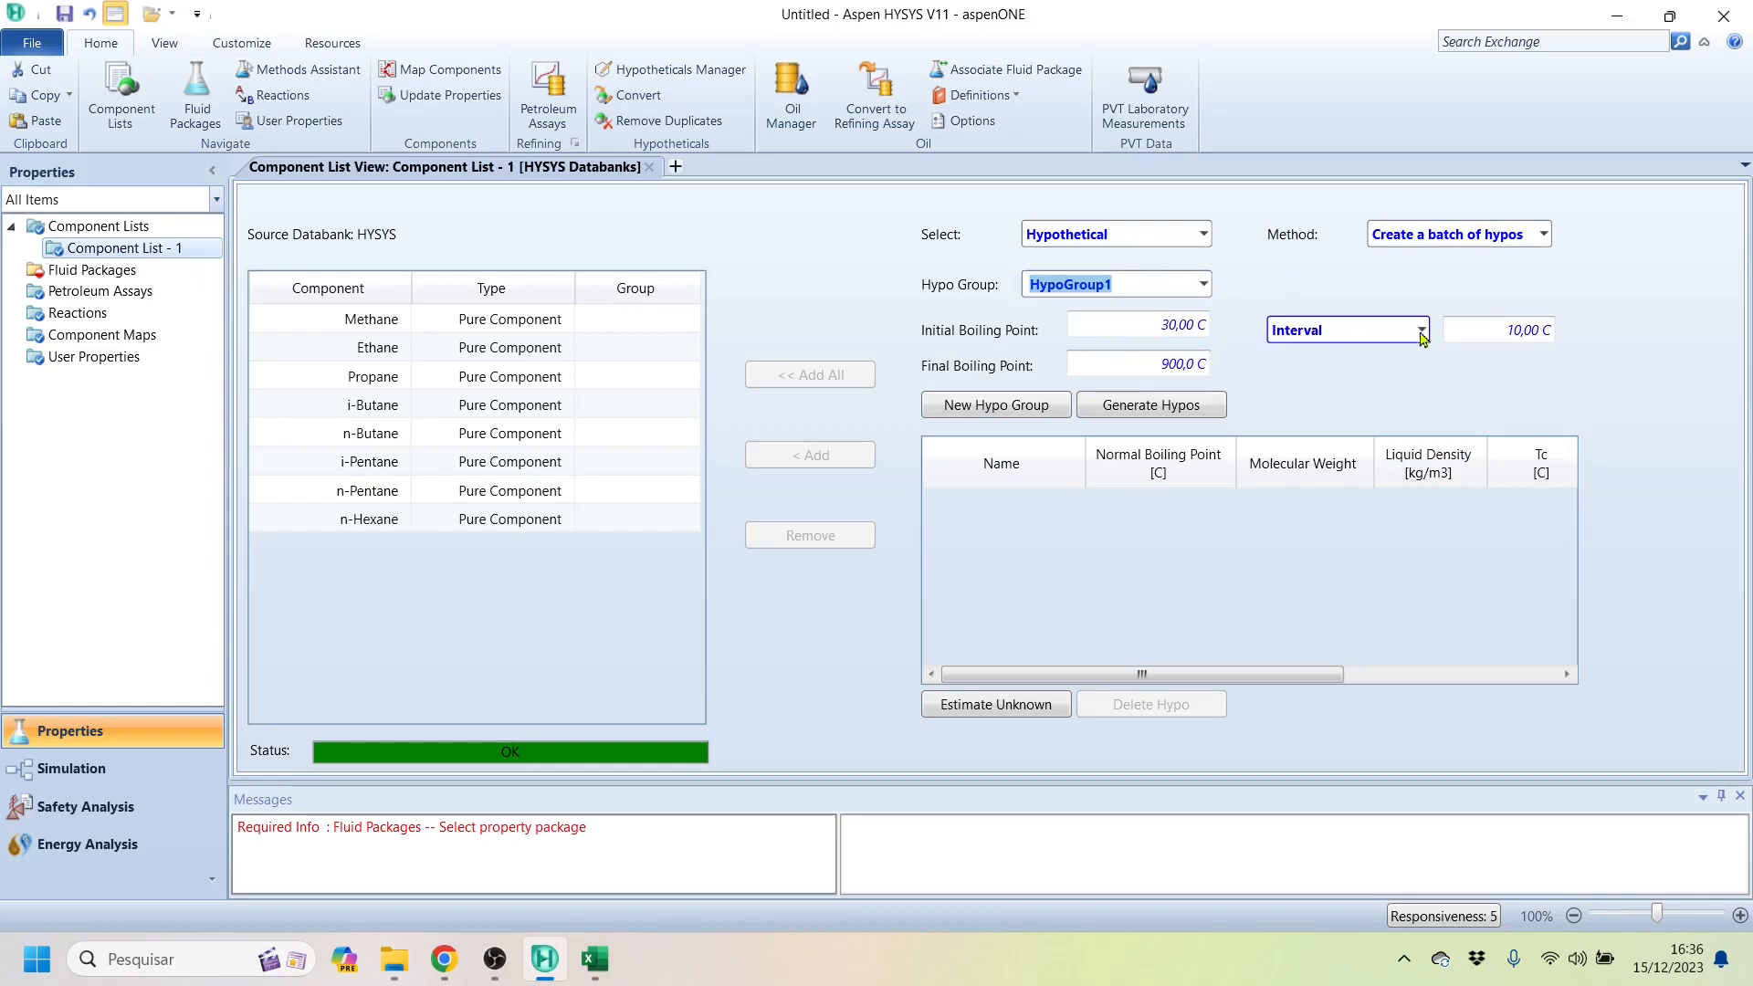
click(1543, 234)
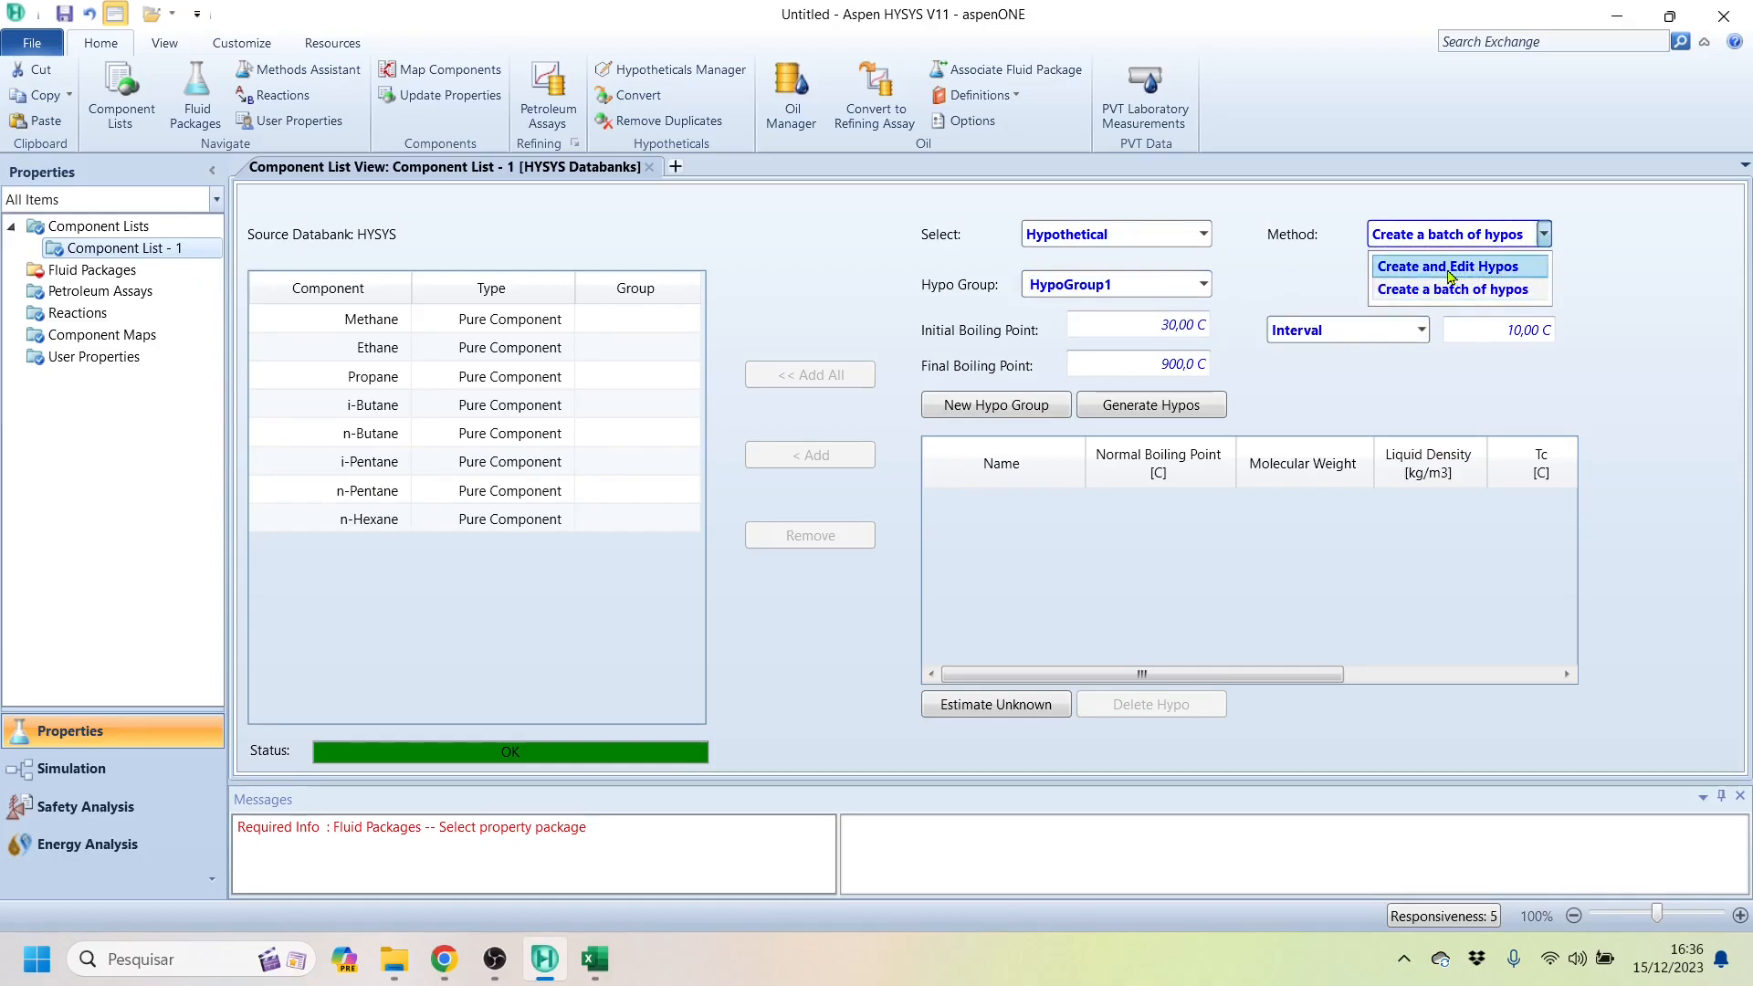
click(1531, 266)
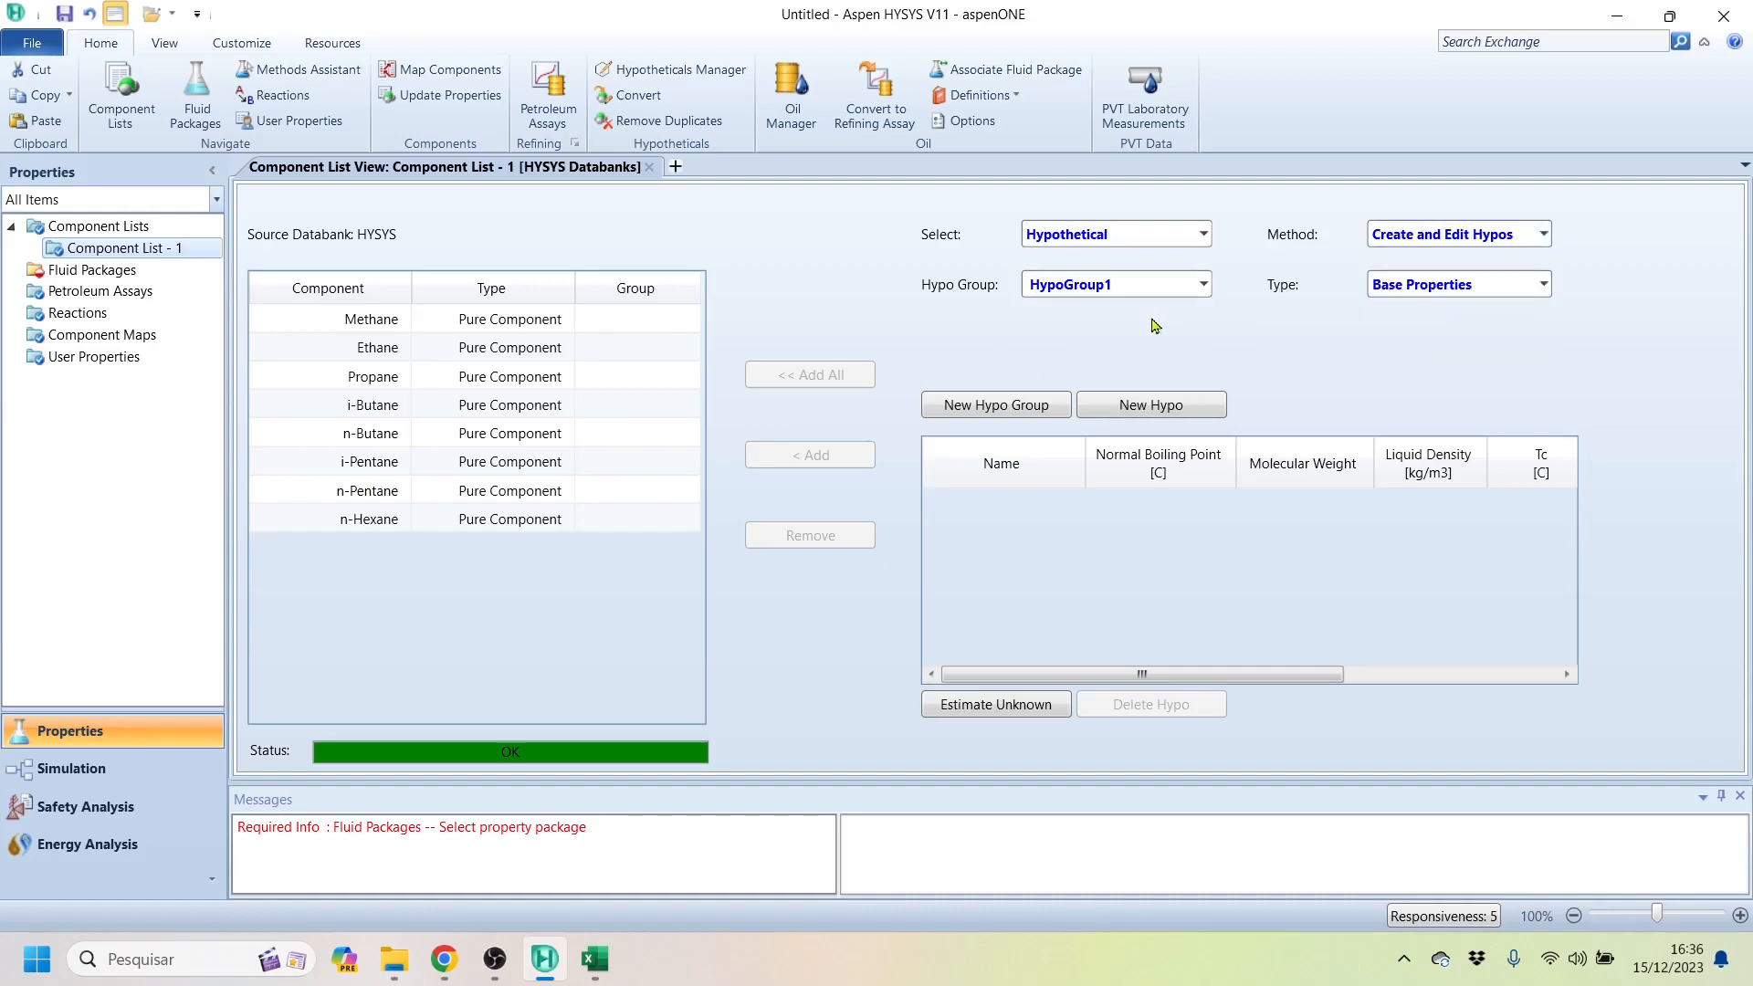
click(1544, 285)
click(1544, 286)
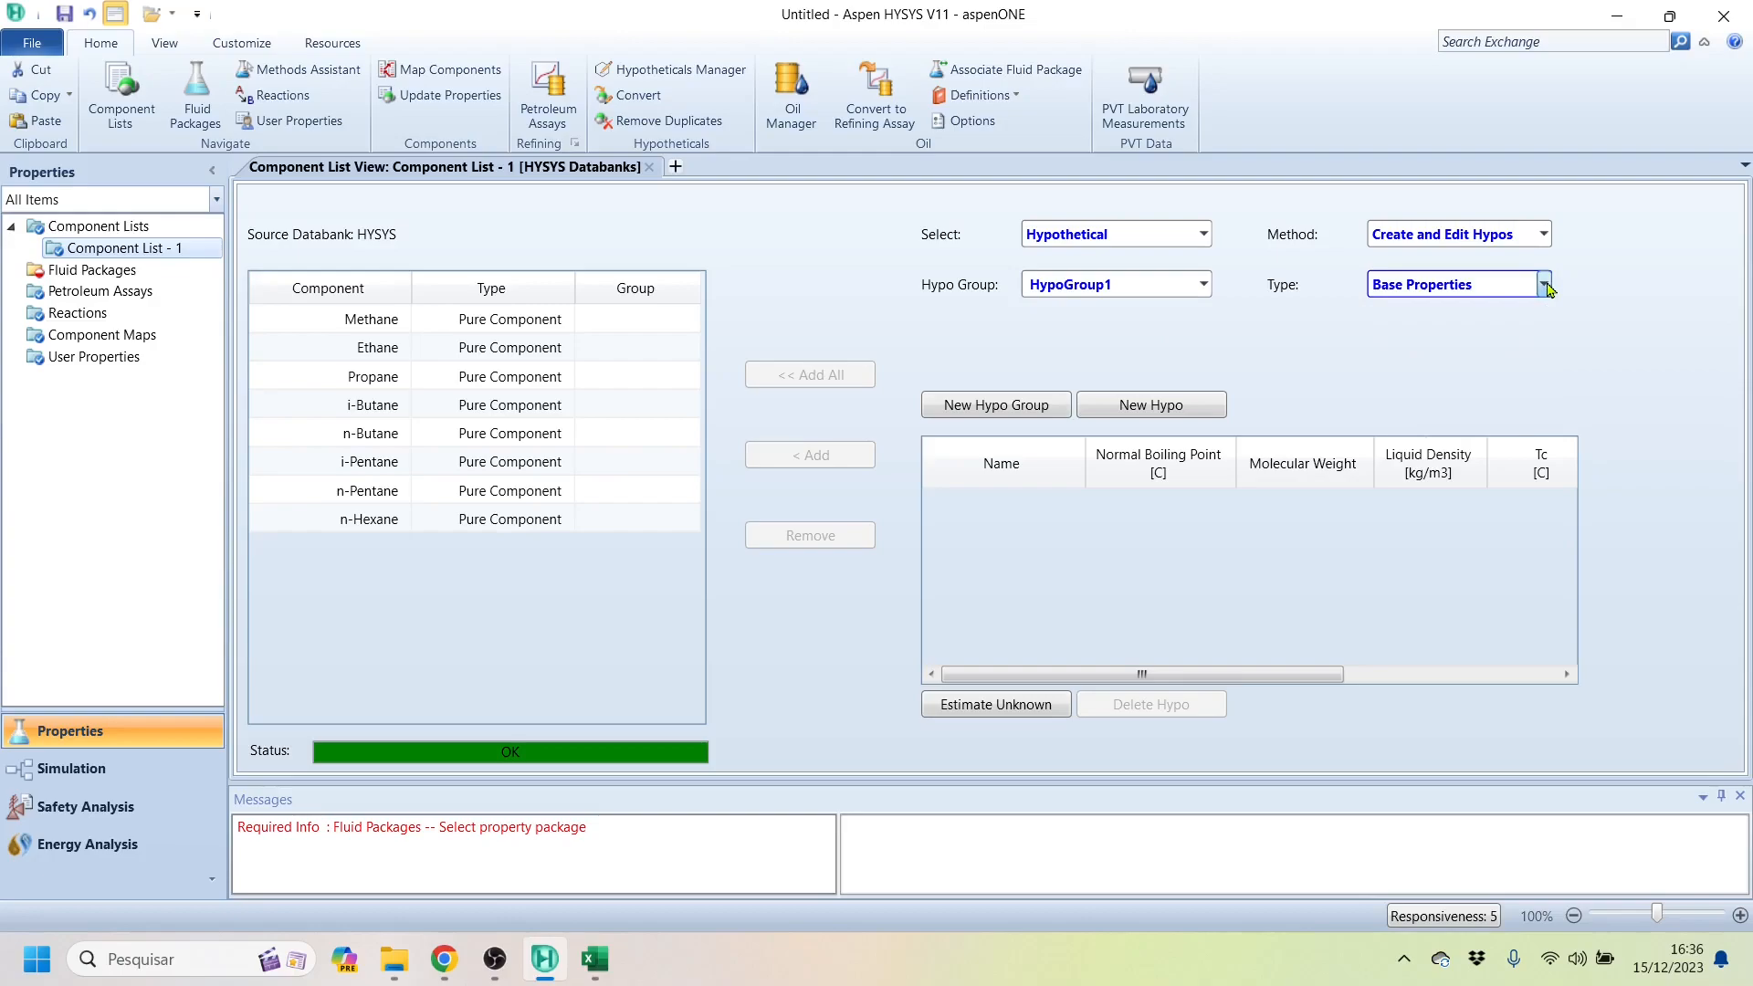
Step: Create a new hypothetical component in HypoGroup1 and name it C7+
click(1161, 412)
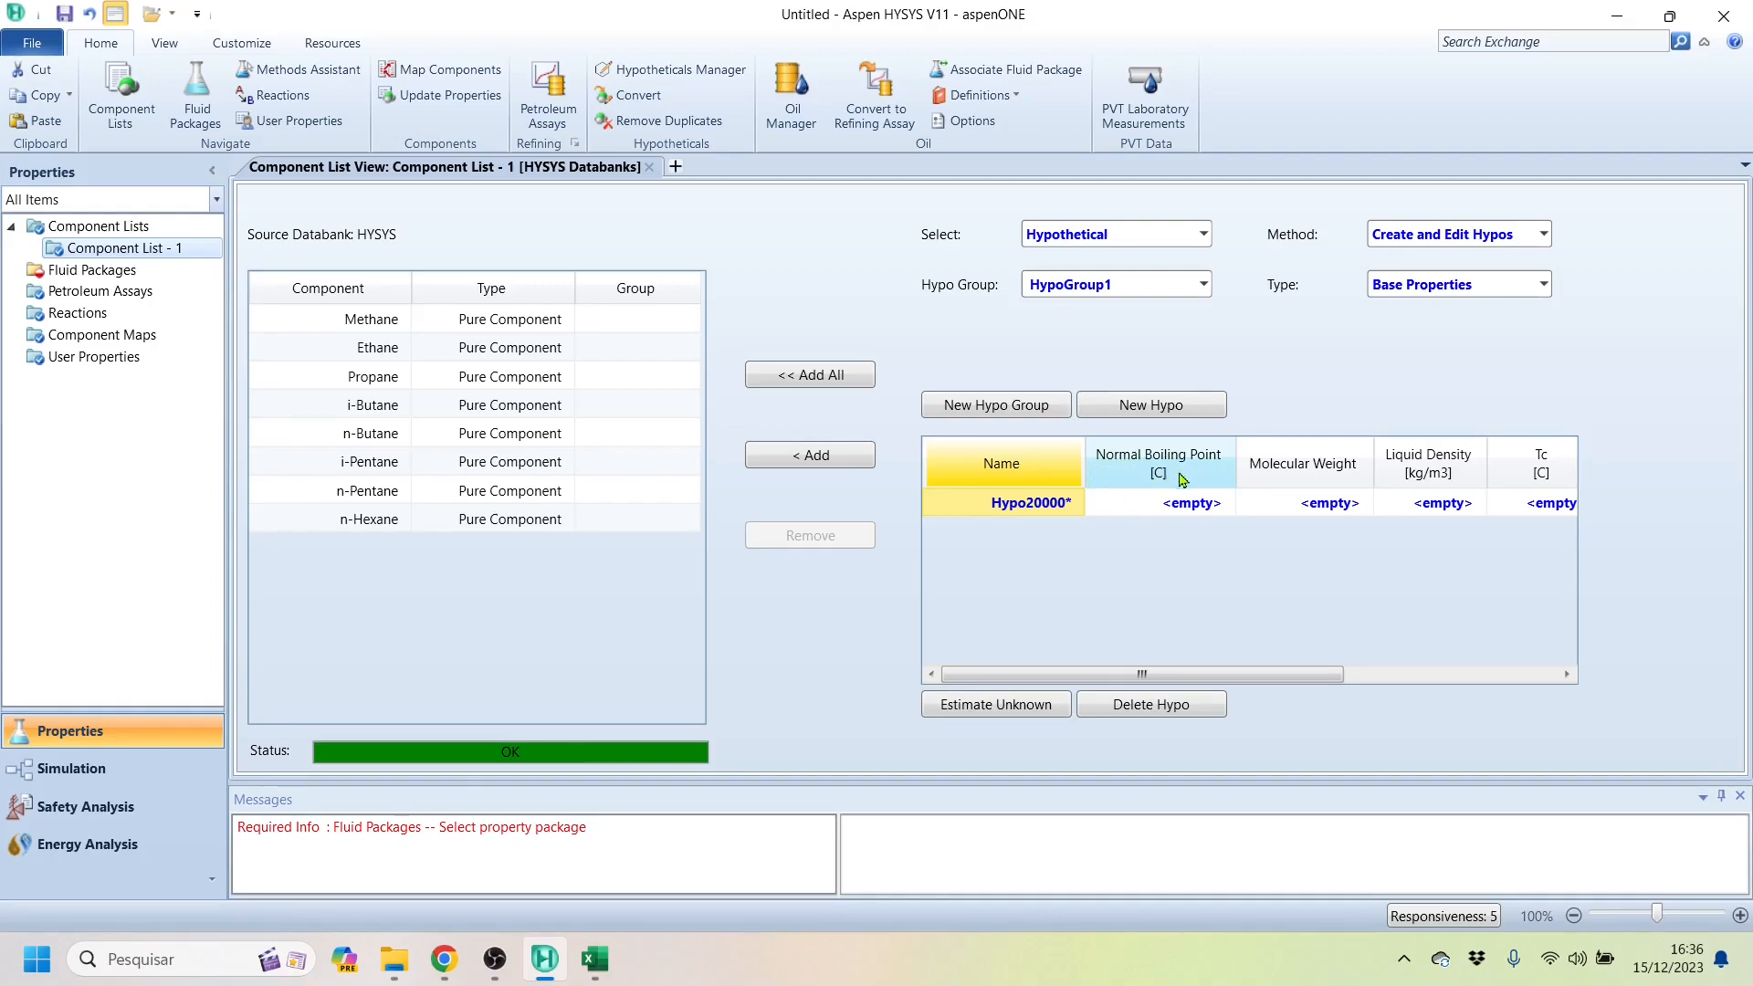
click(1189, 501)
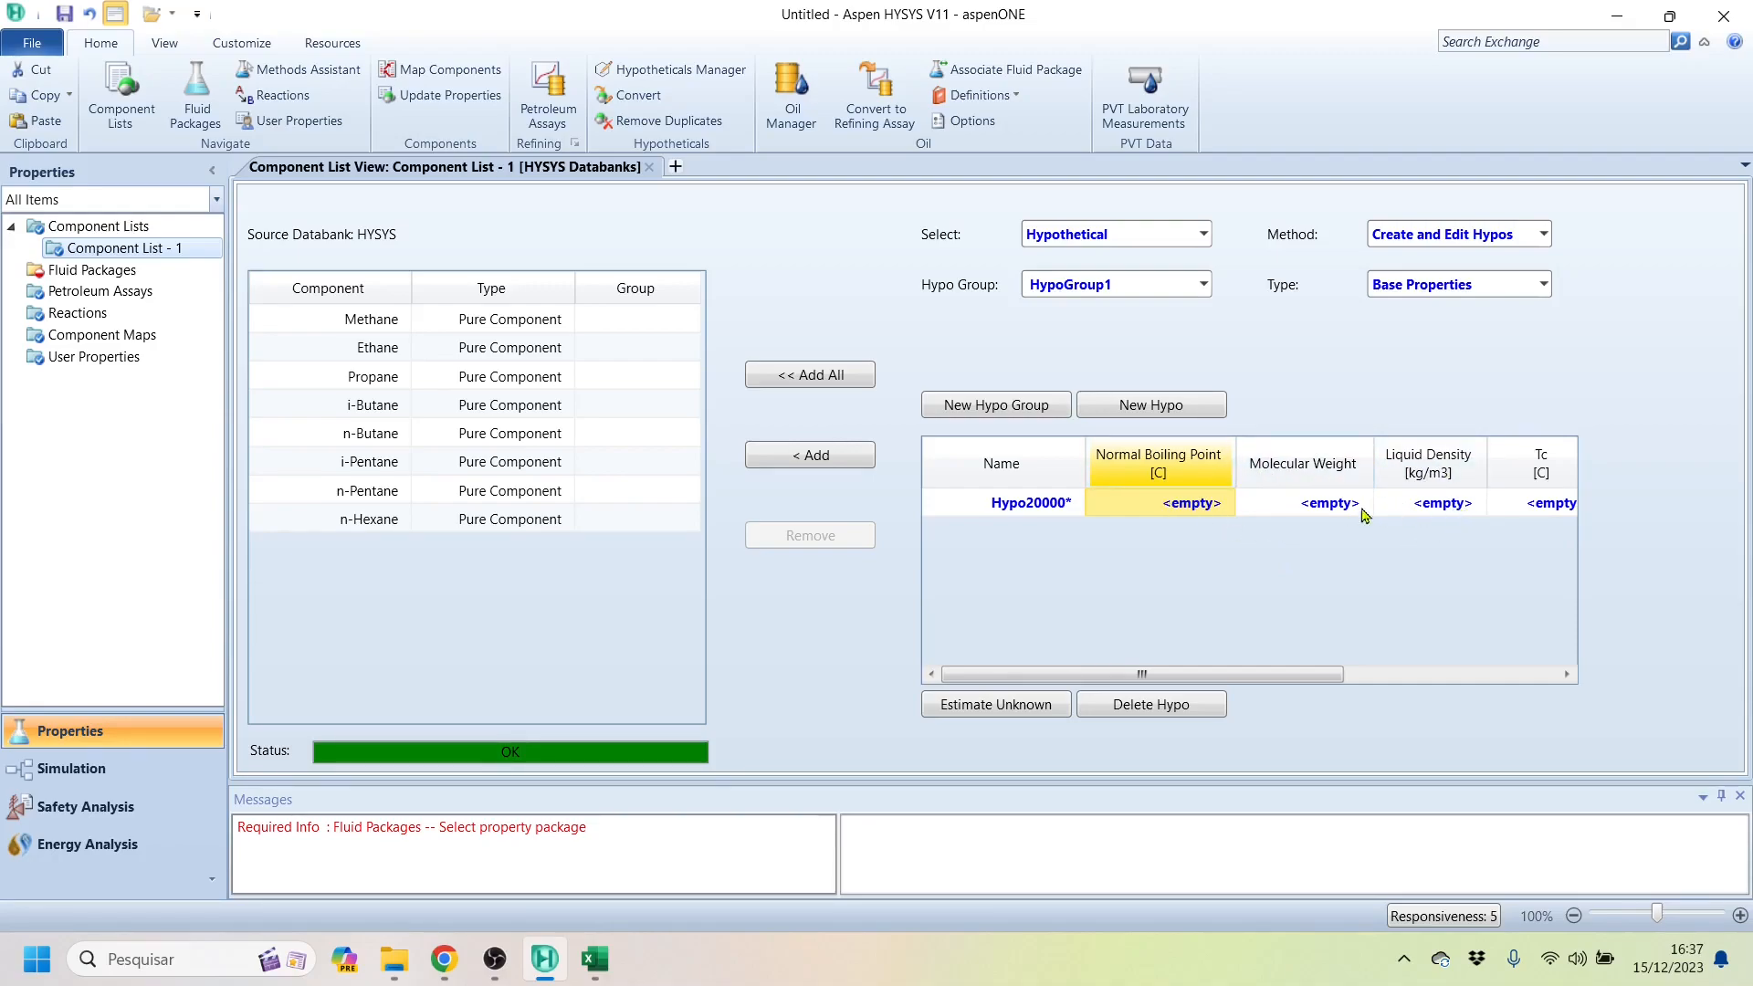
double_click(1055, 512)
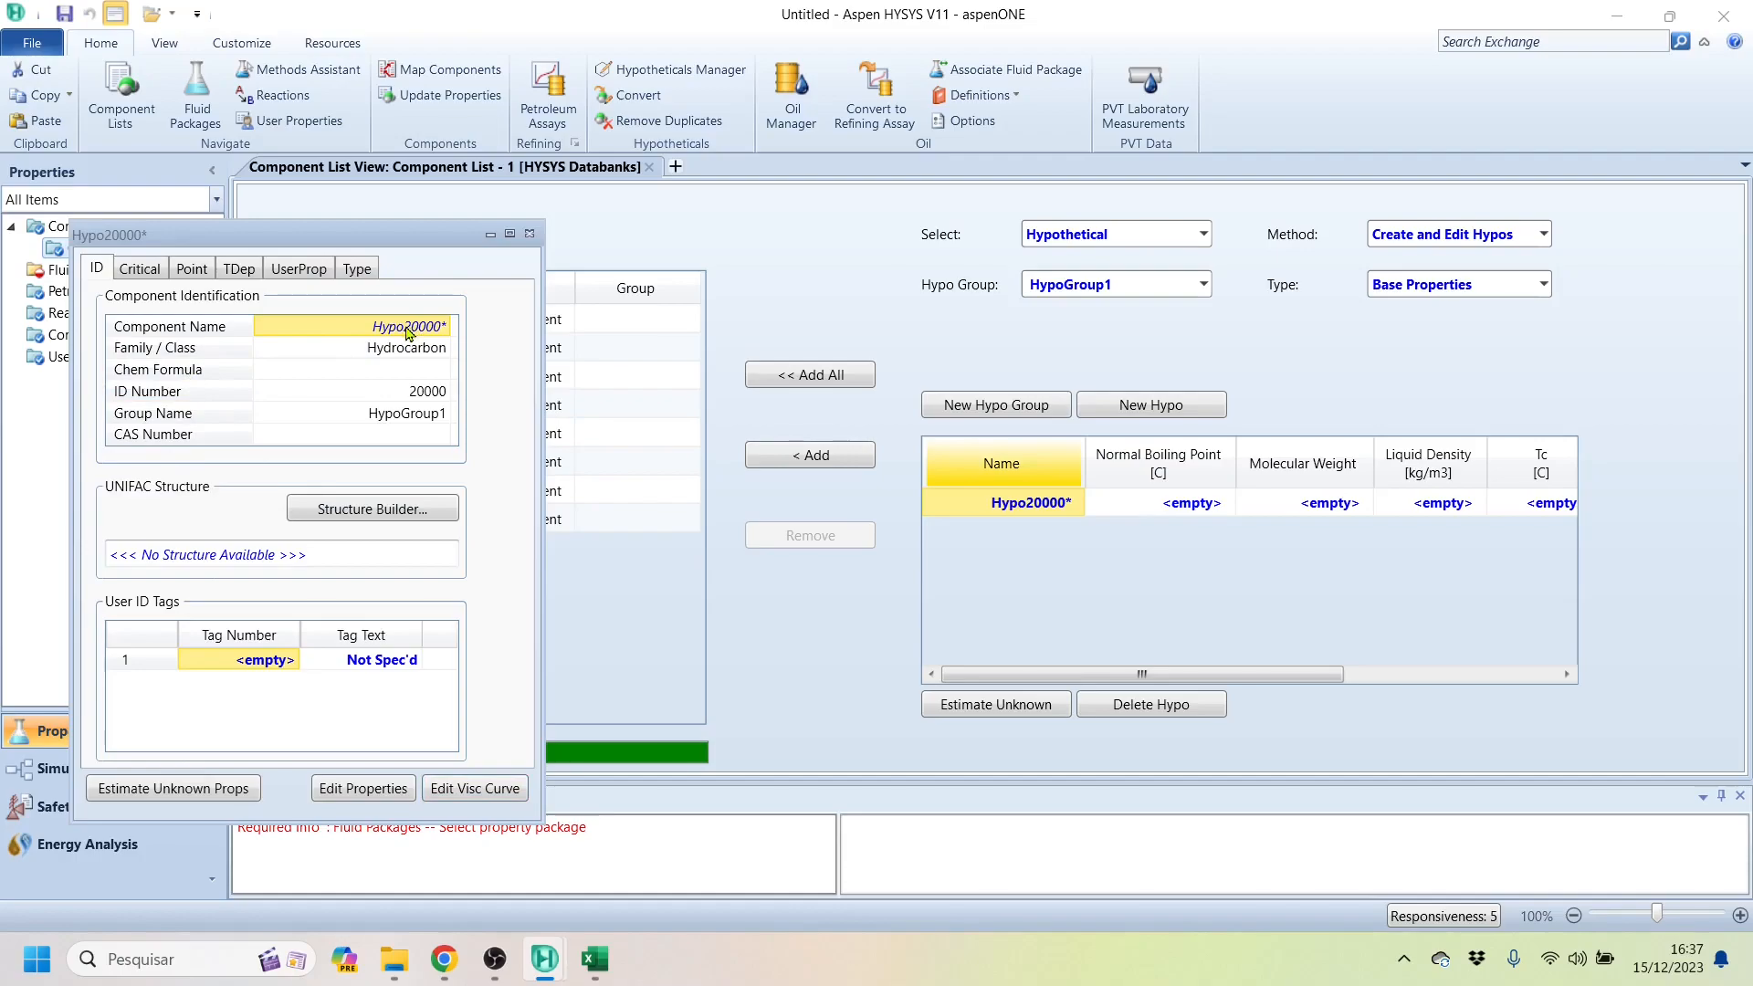
click(530, 234)
click(1029, 504)
text(C7)
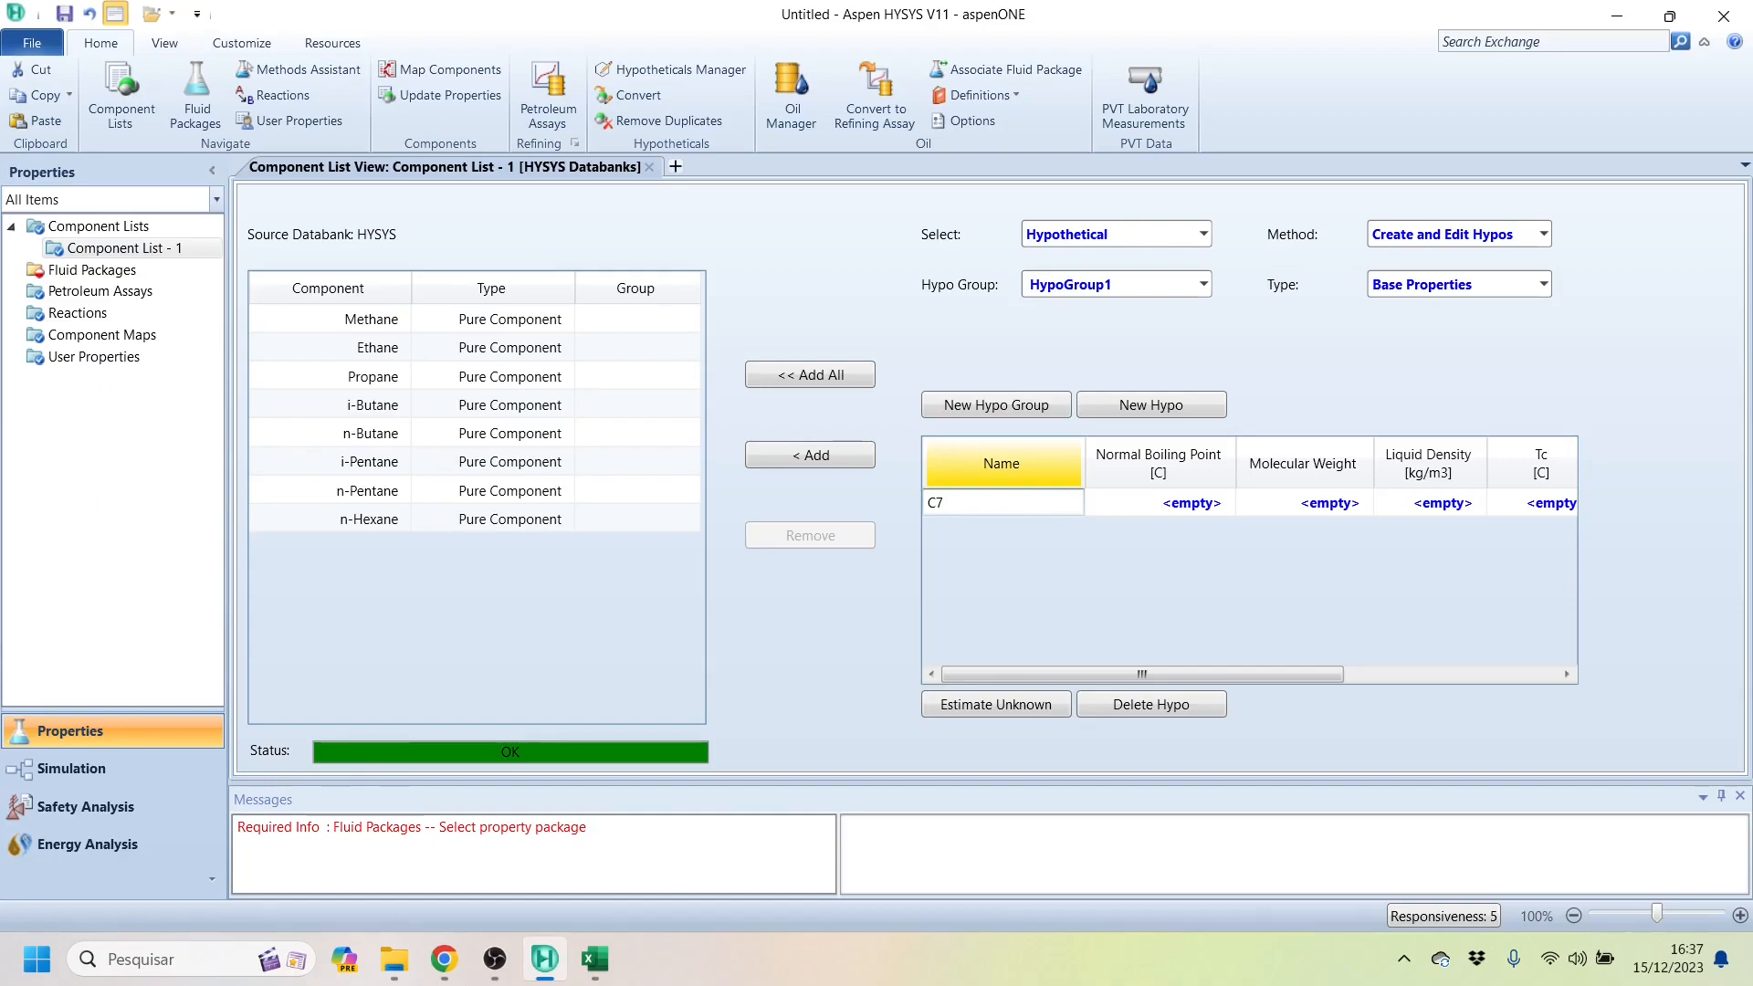
text(+)
key(Return)
Step: Set the normal boiling point of C7+ to 110 °C and estimate its unknown properties
text(110)
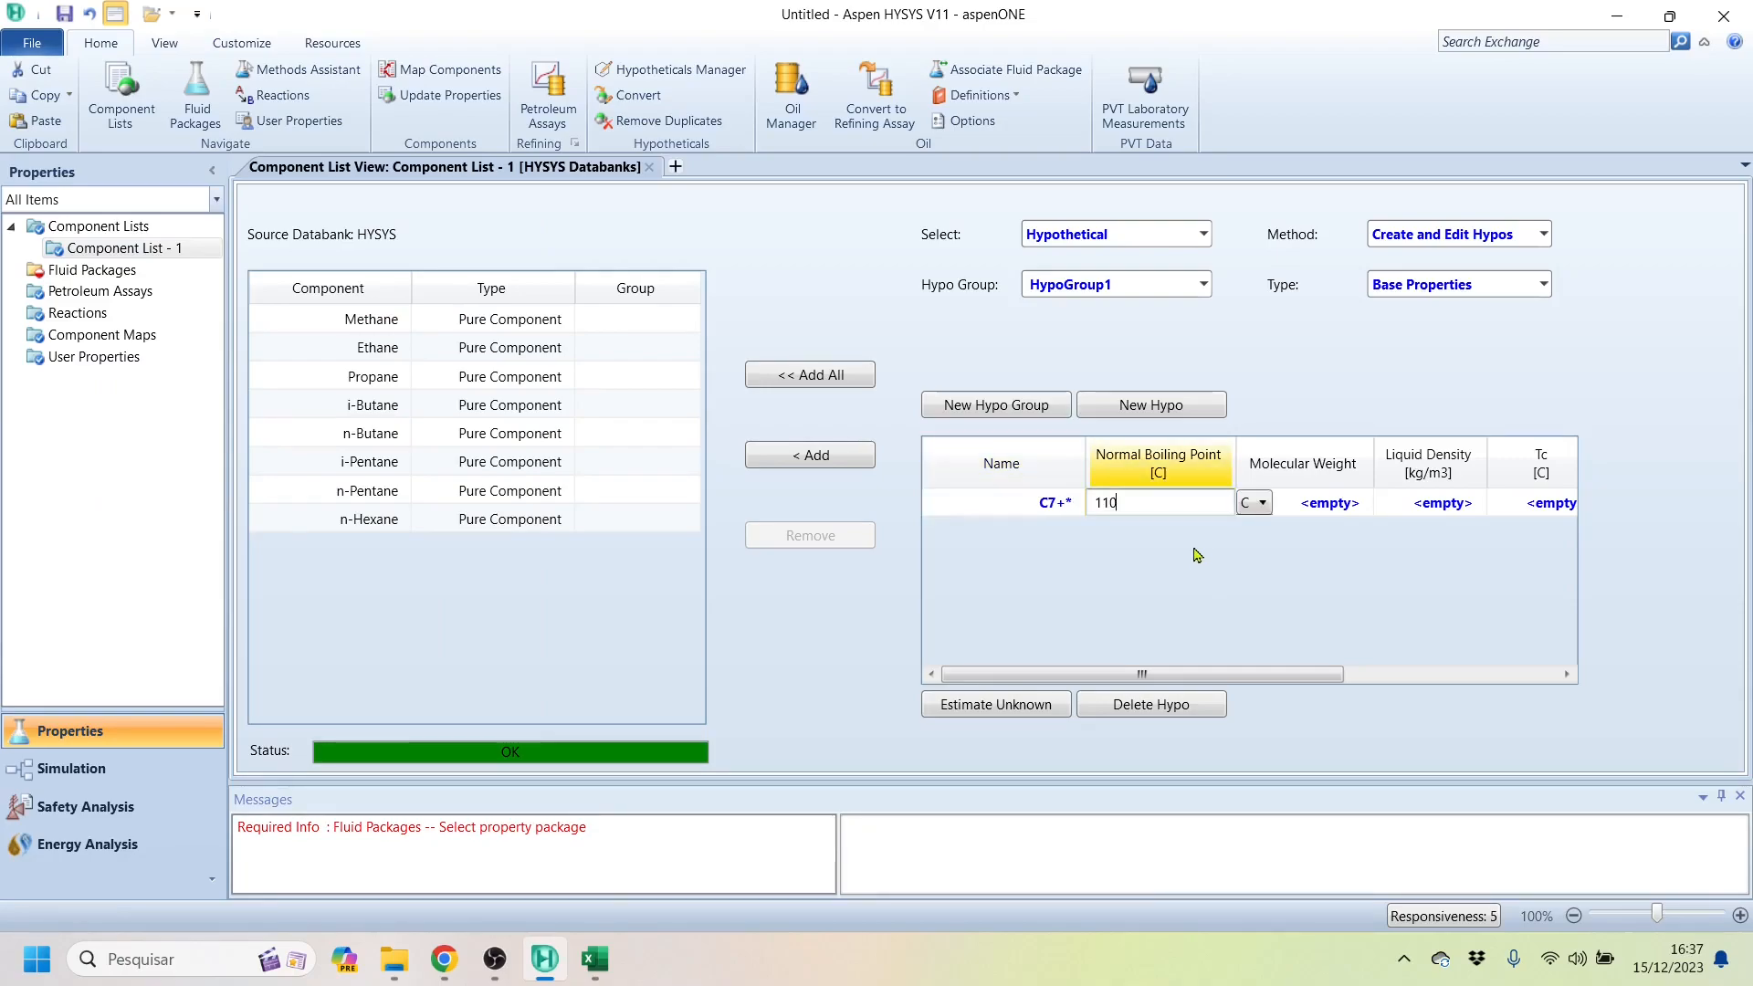
key(Return)
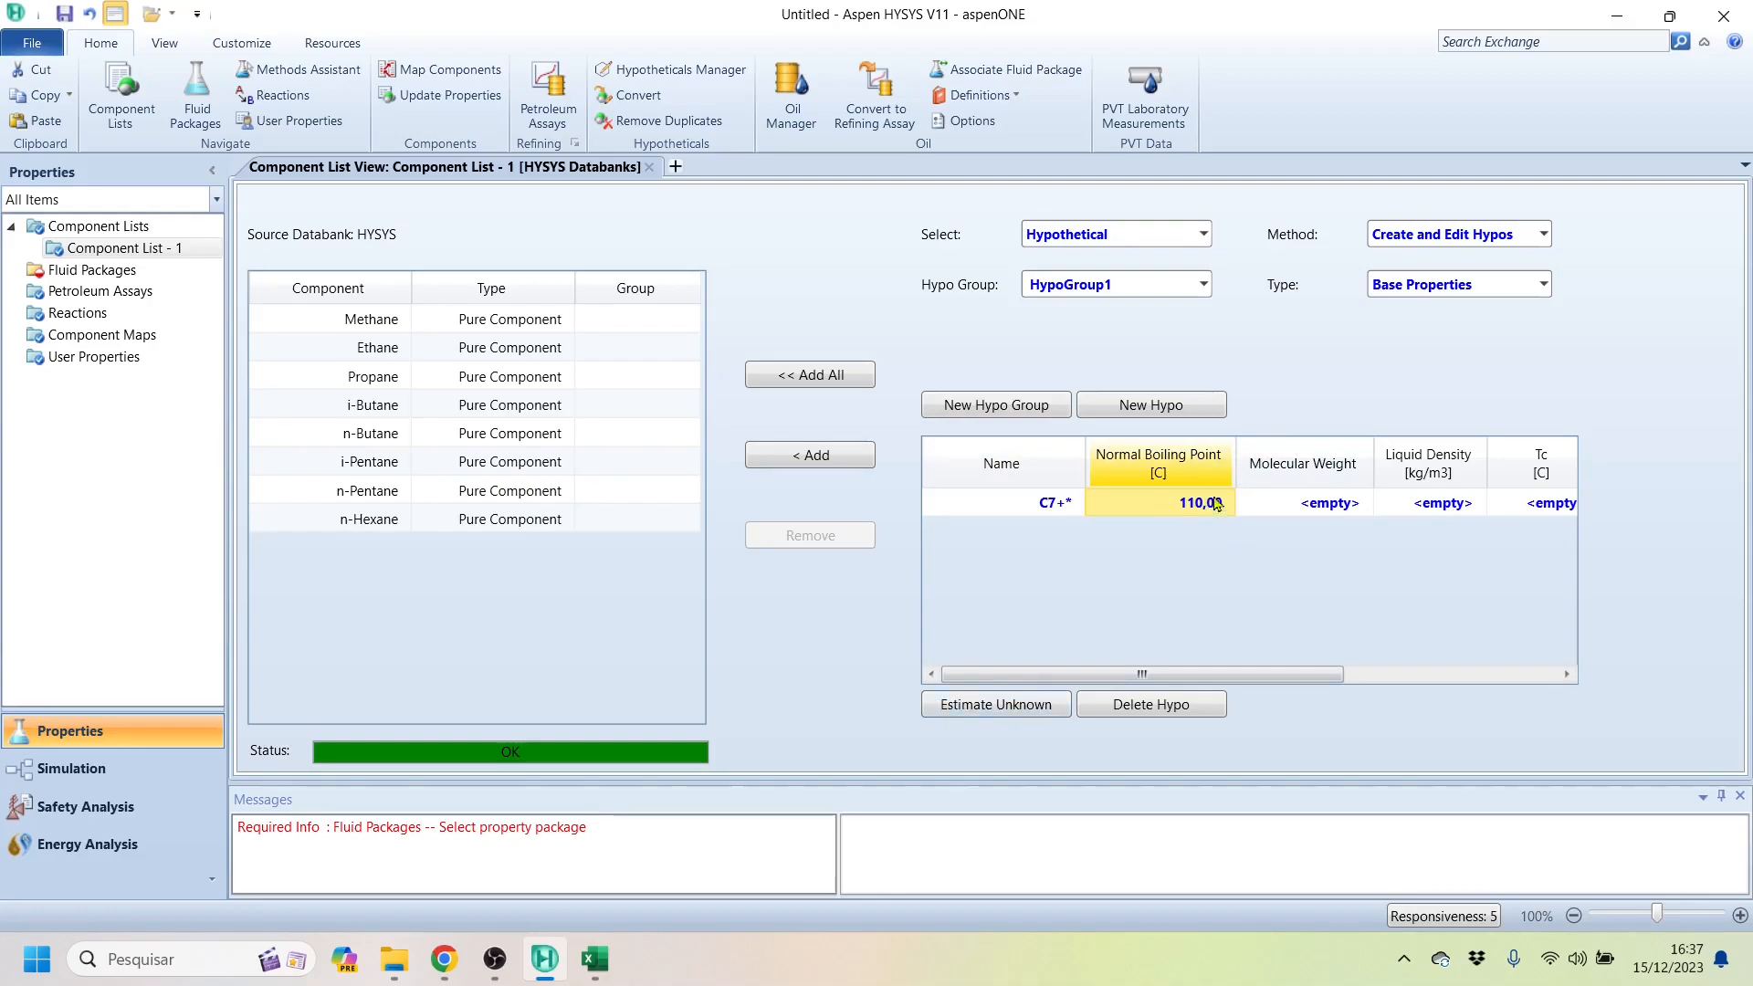
click(1019, 716)
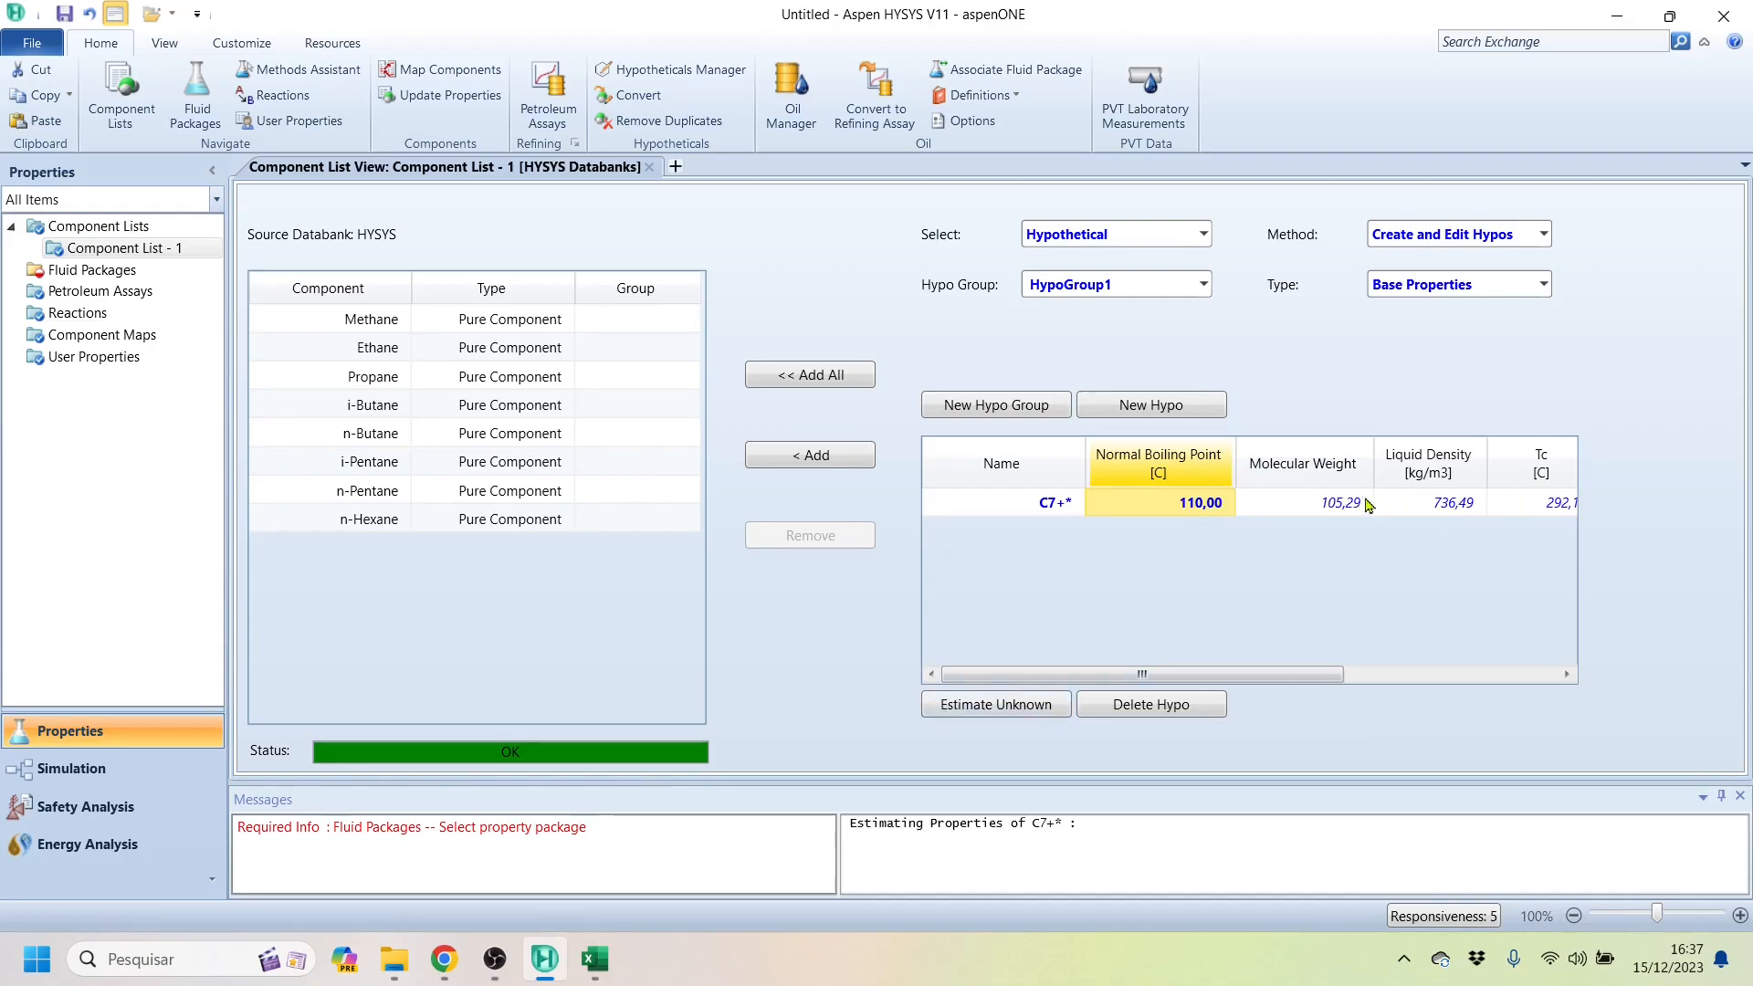
Step: Review the estimated properties of C7+ and add the hypothetical to Component List - 1
drag(1315, 675, 1477, 675)
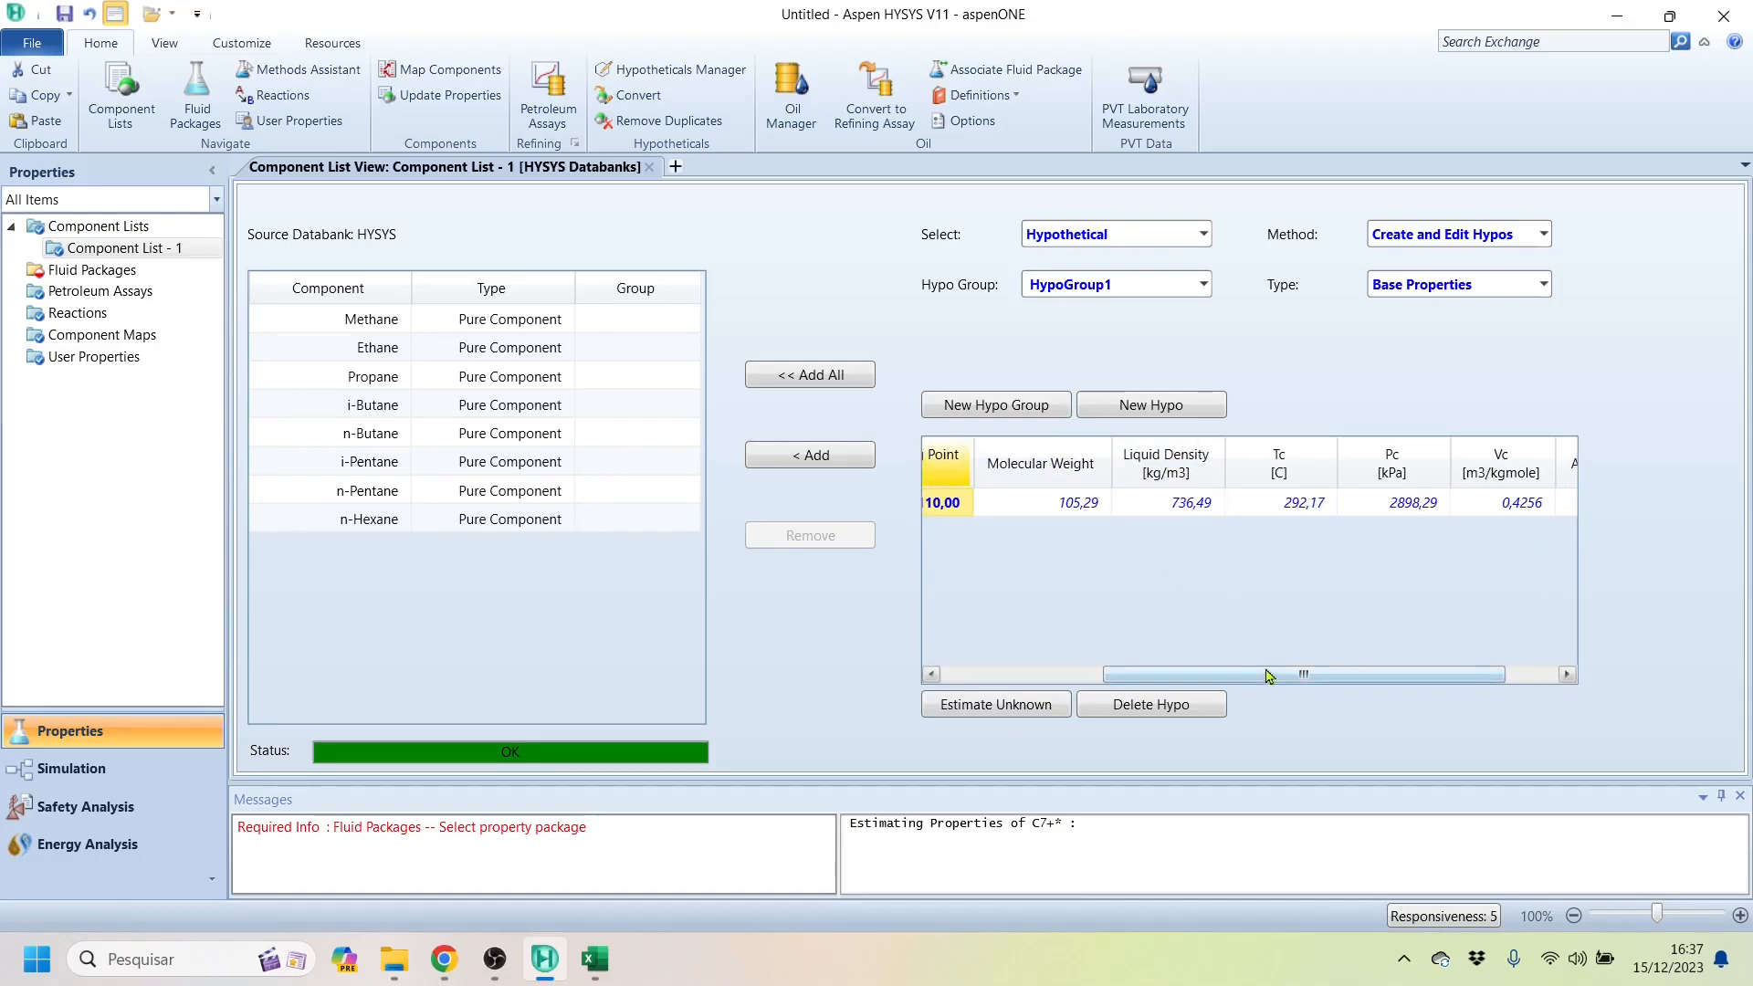
drag(1266, 674, 1390, 670)
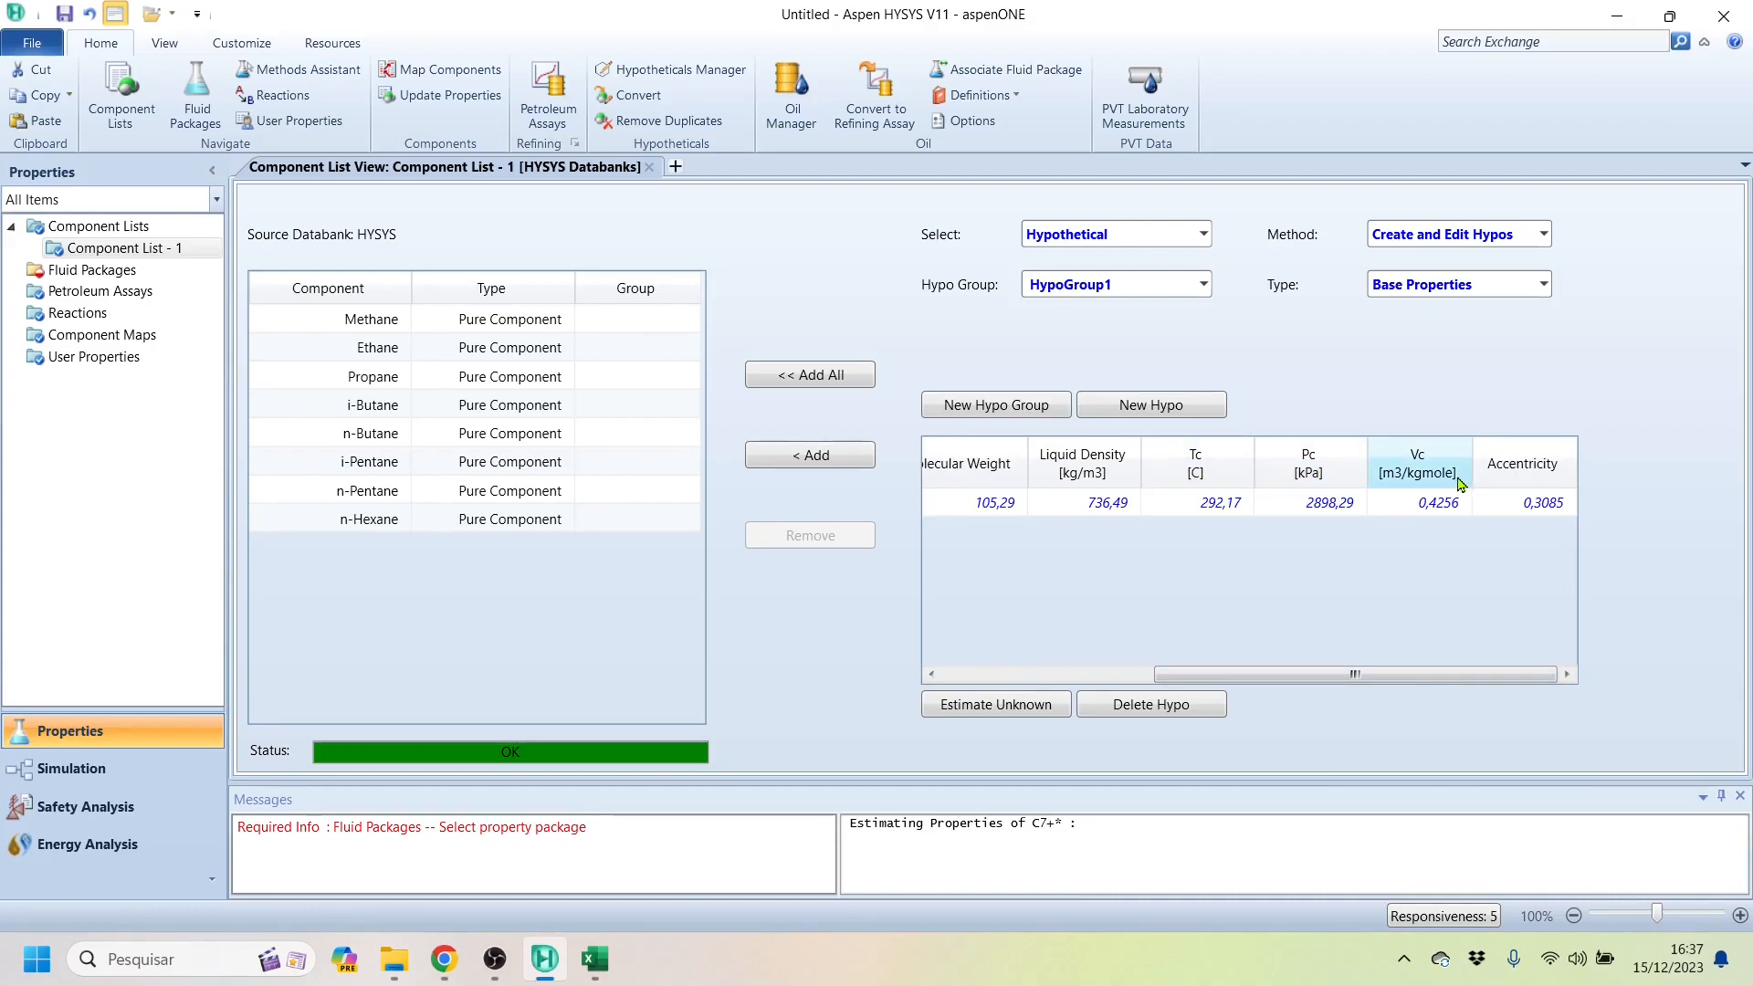
drag(1418, 681, 1205, 676)
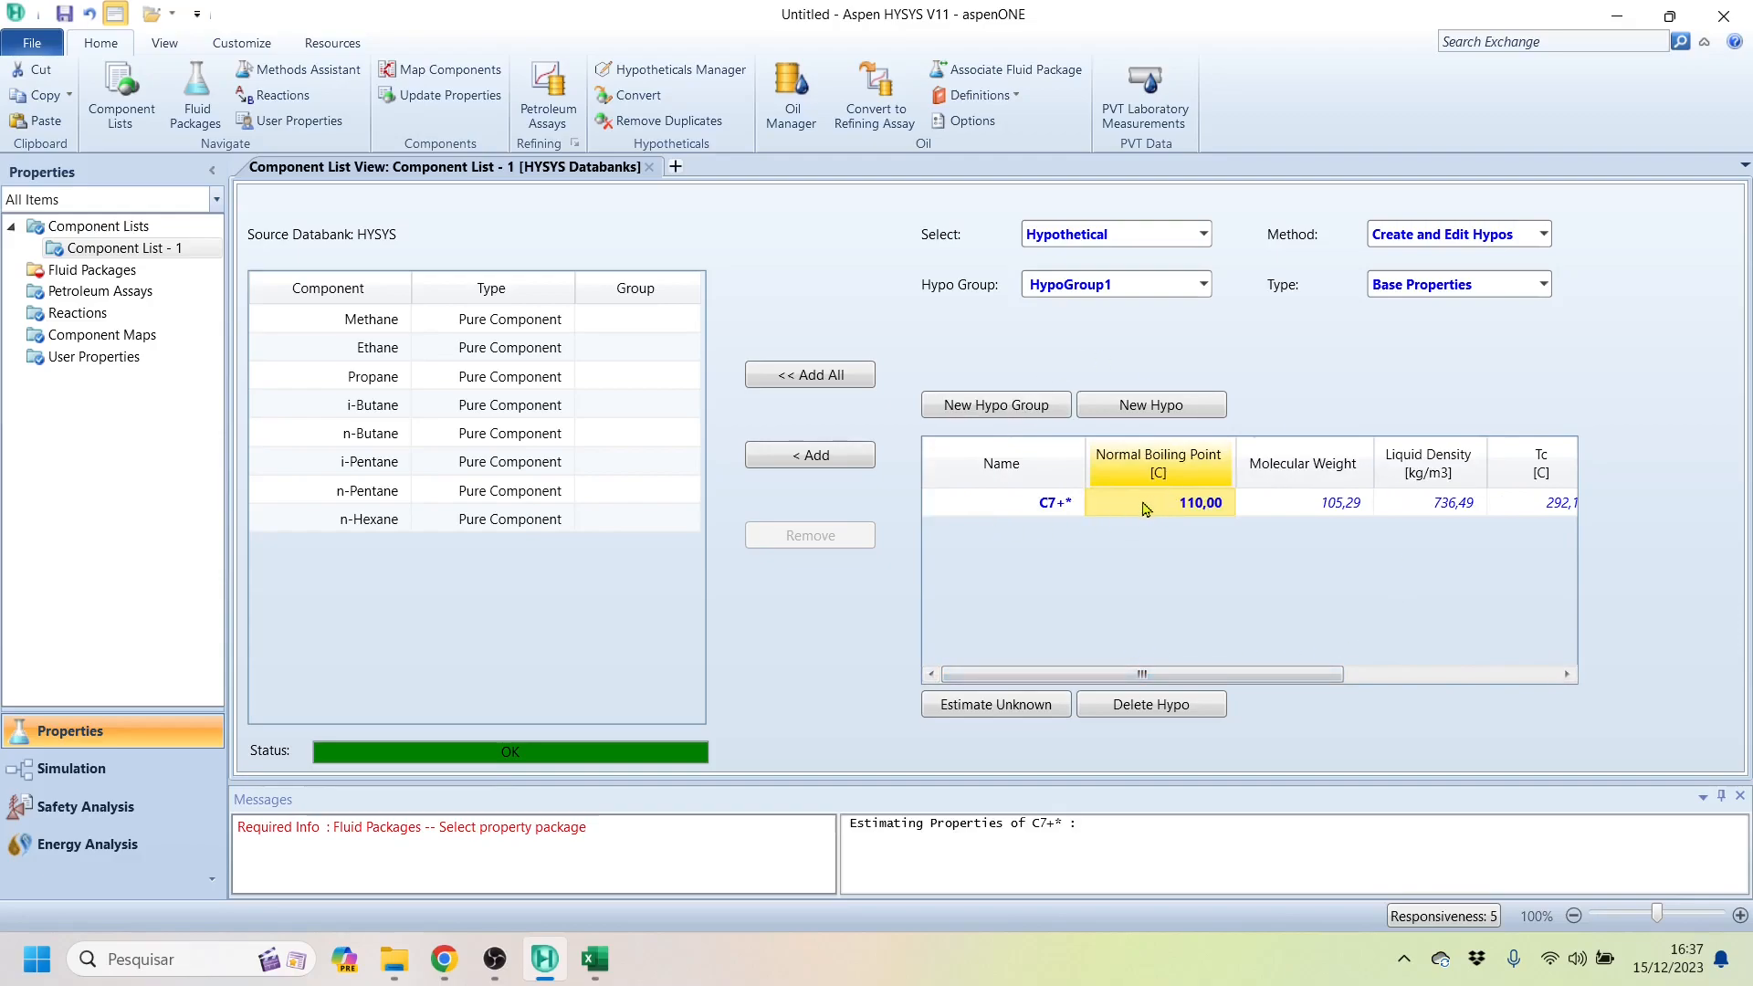
click(1002, 508)
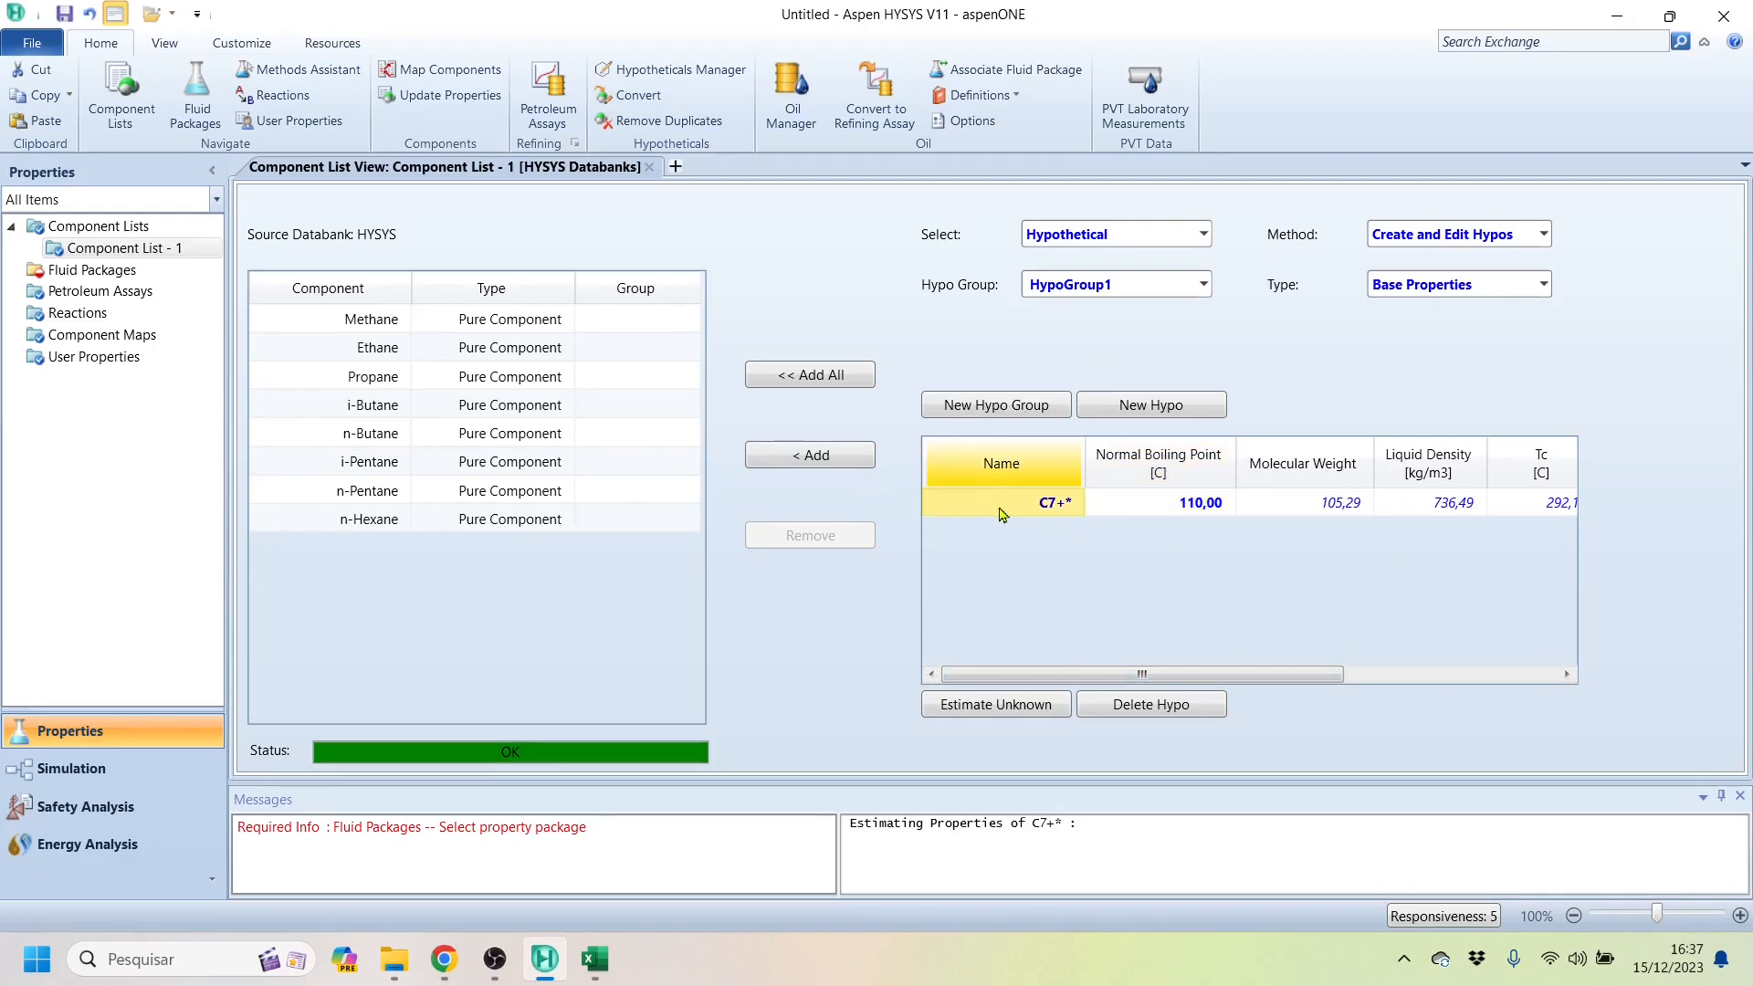
click(808, 458)
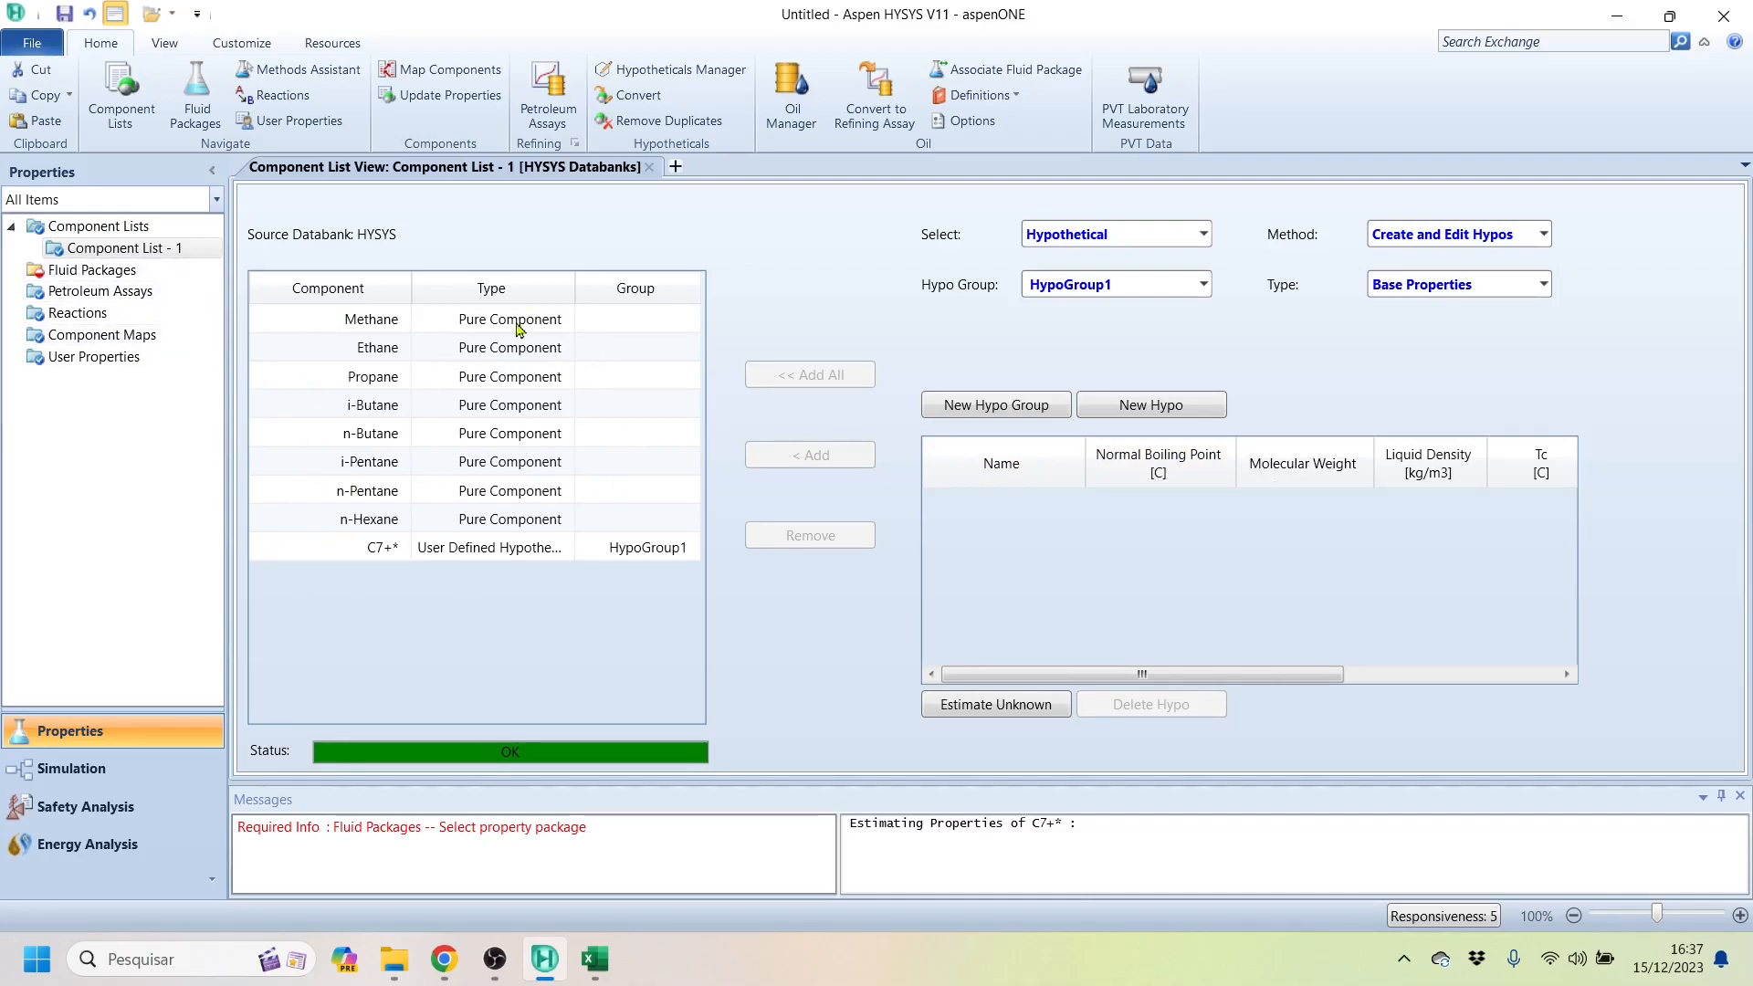
Step: Add a fluid package using Component List - 1 and select Peng-Robinson as its property package
click(109, 272)
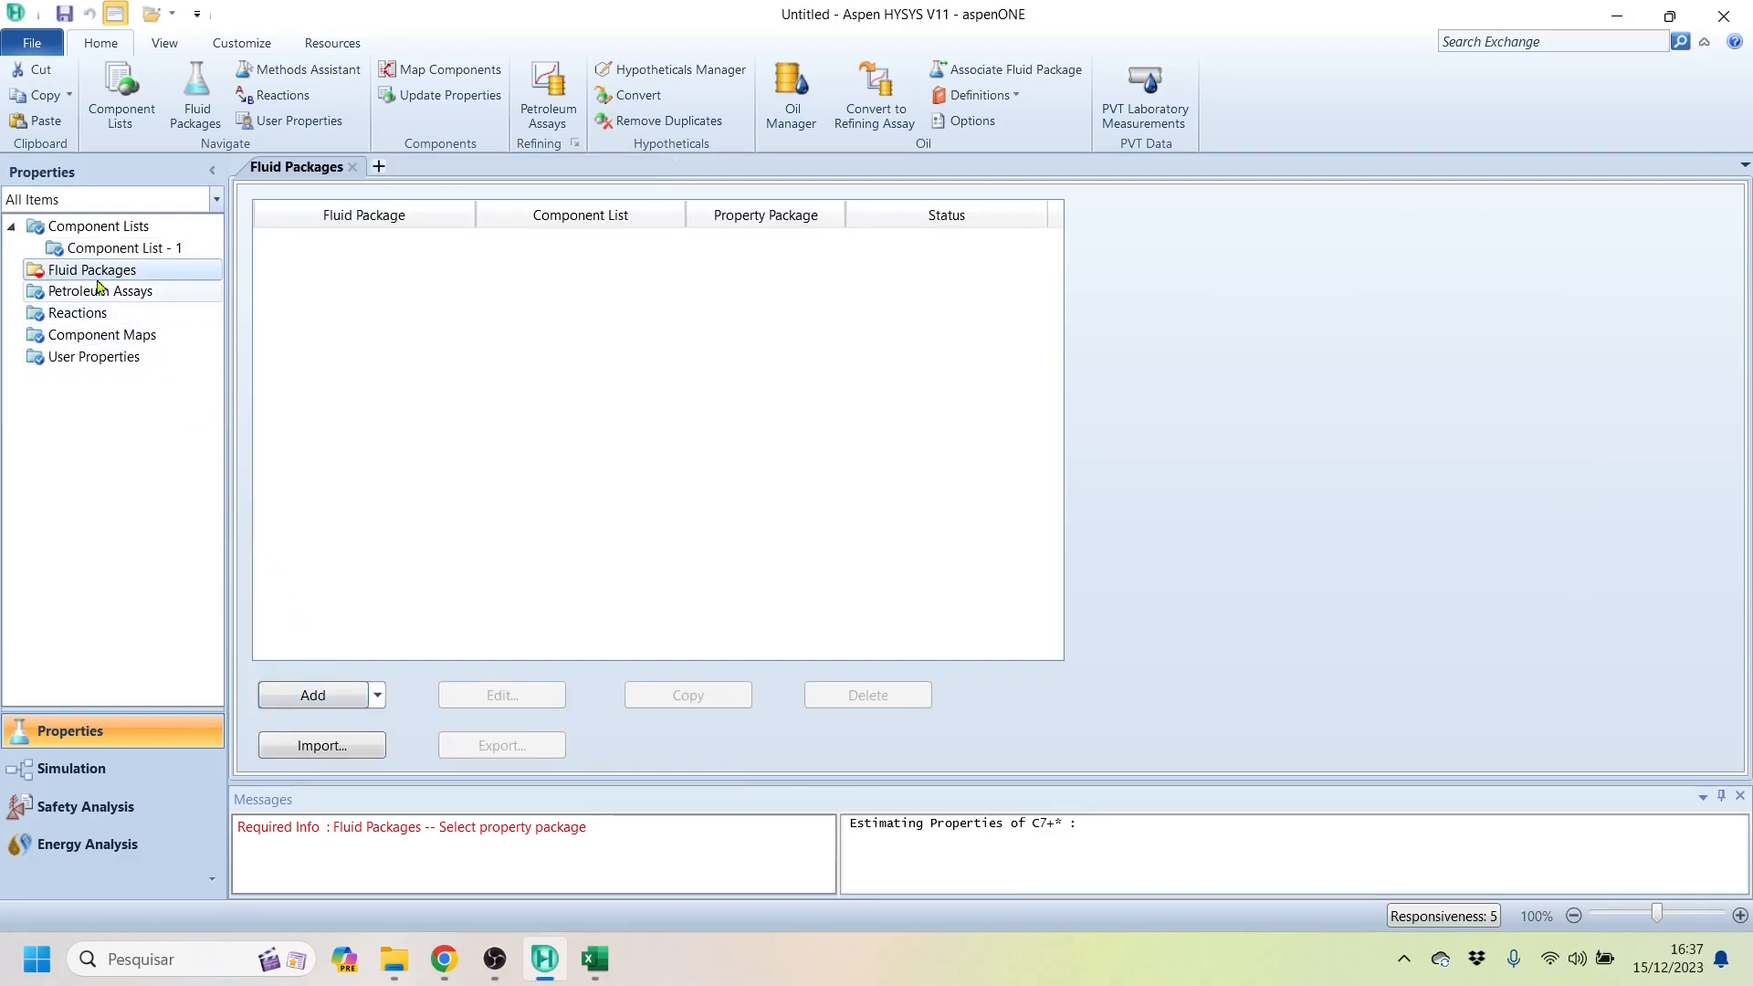
click(315, 697)
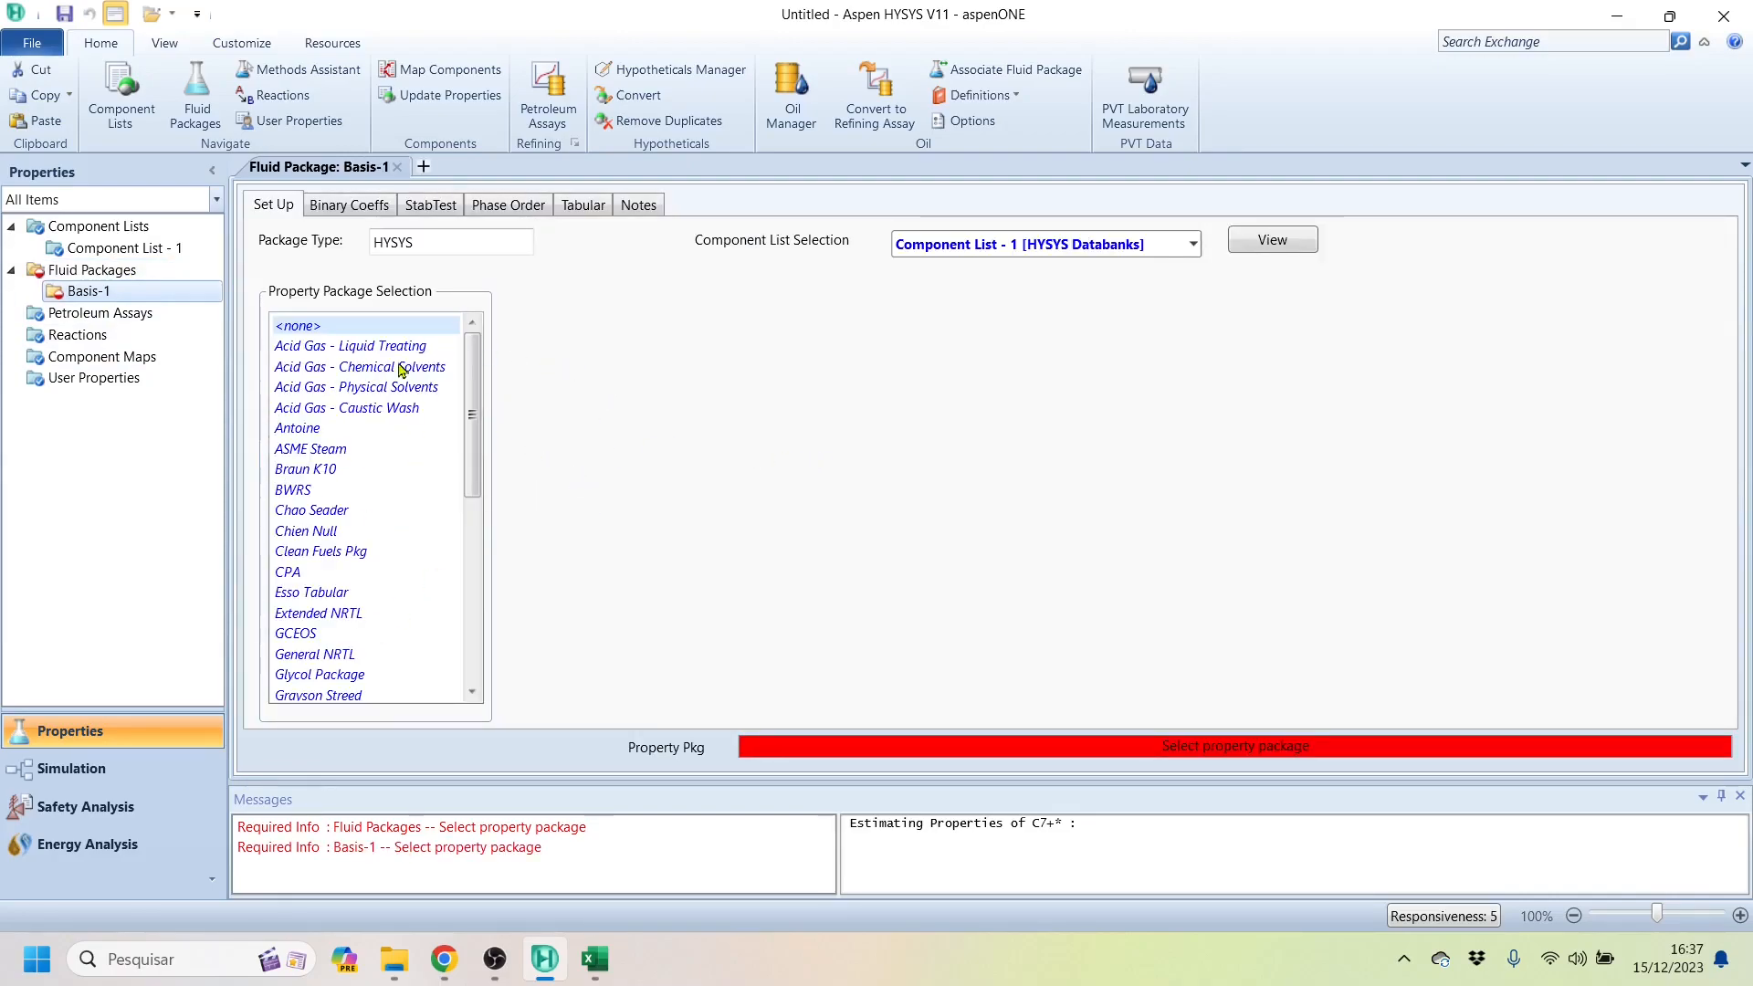
drag(472, 435, 453, 576)
click(331, 513)
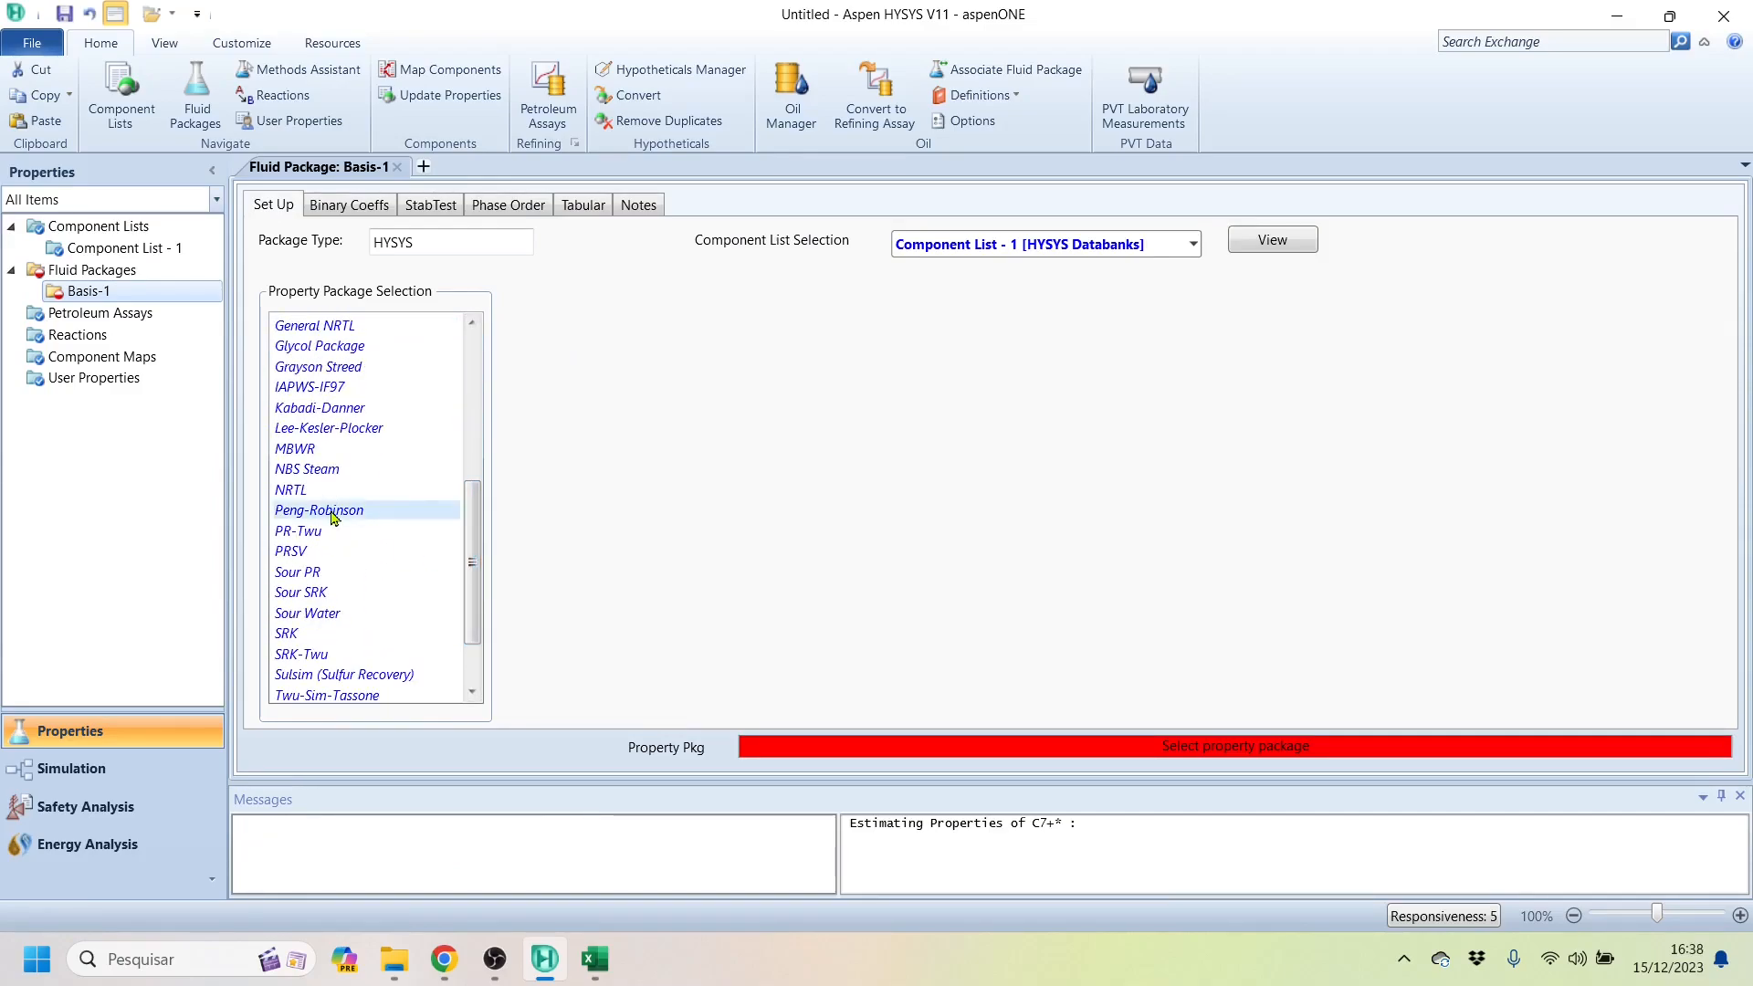
scroll(438, 474, down, 1)
scroll(407, 351, up, 6)
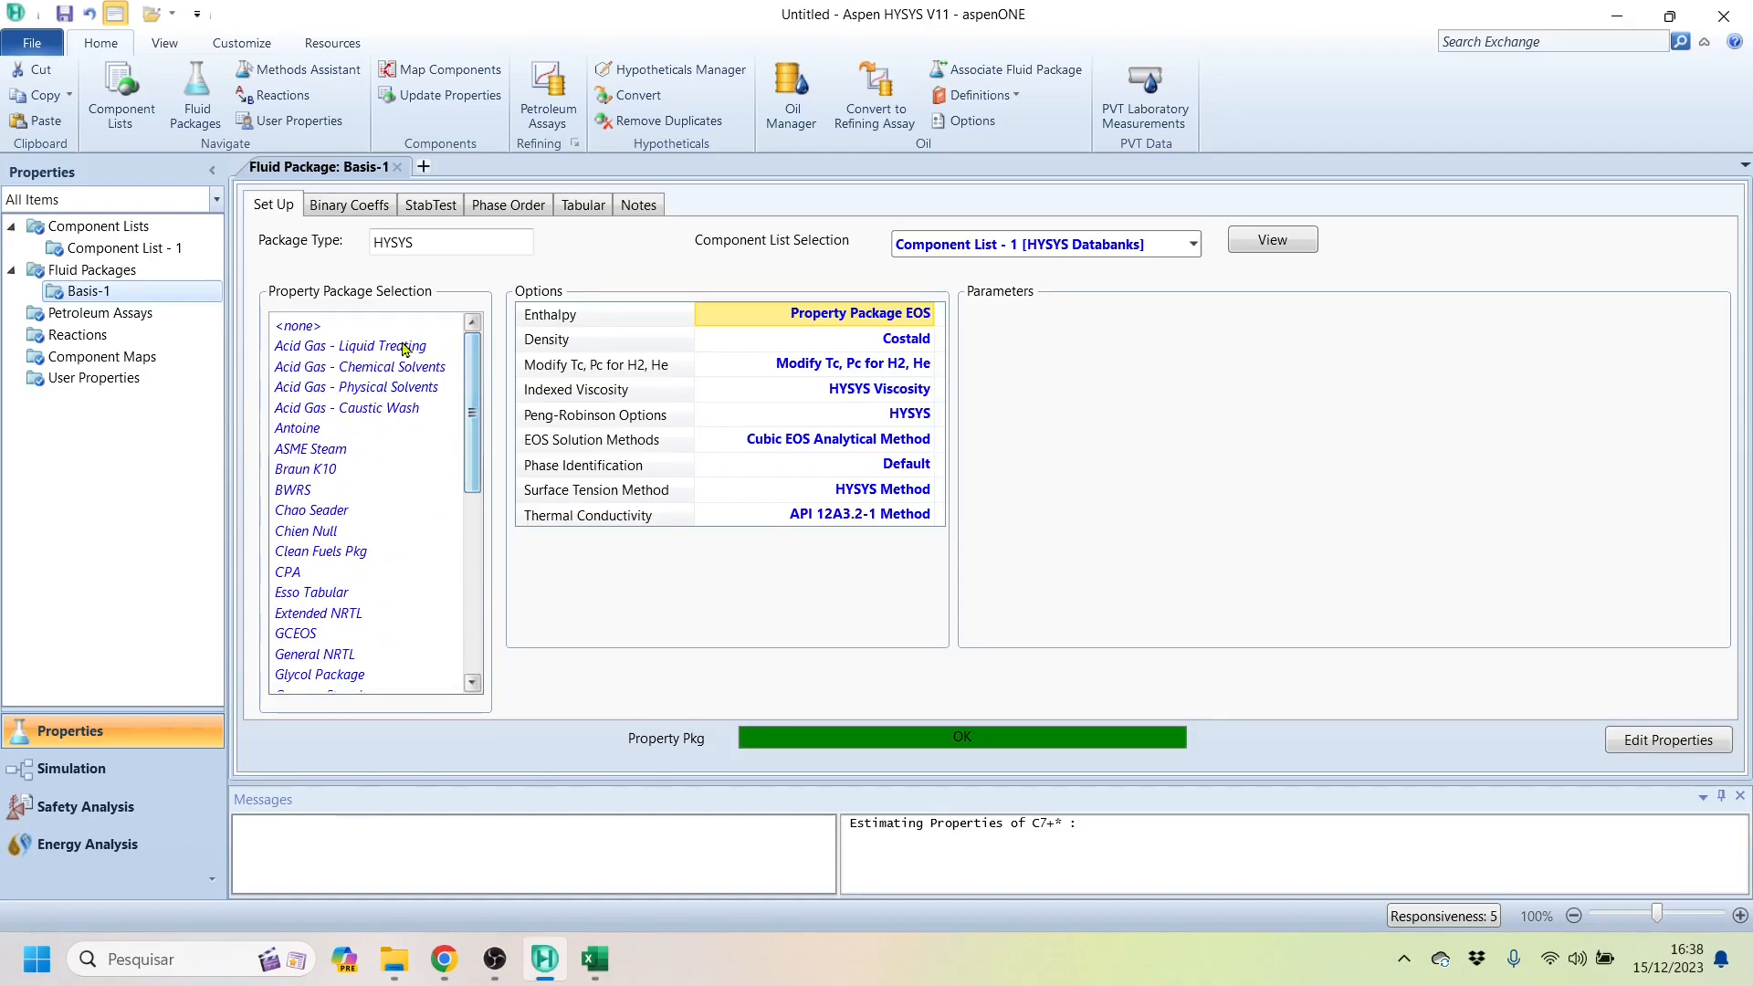
drag(475, 411, 474, 592)
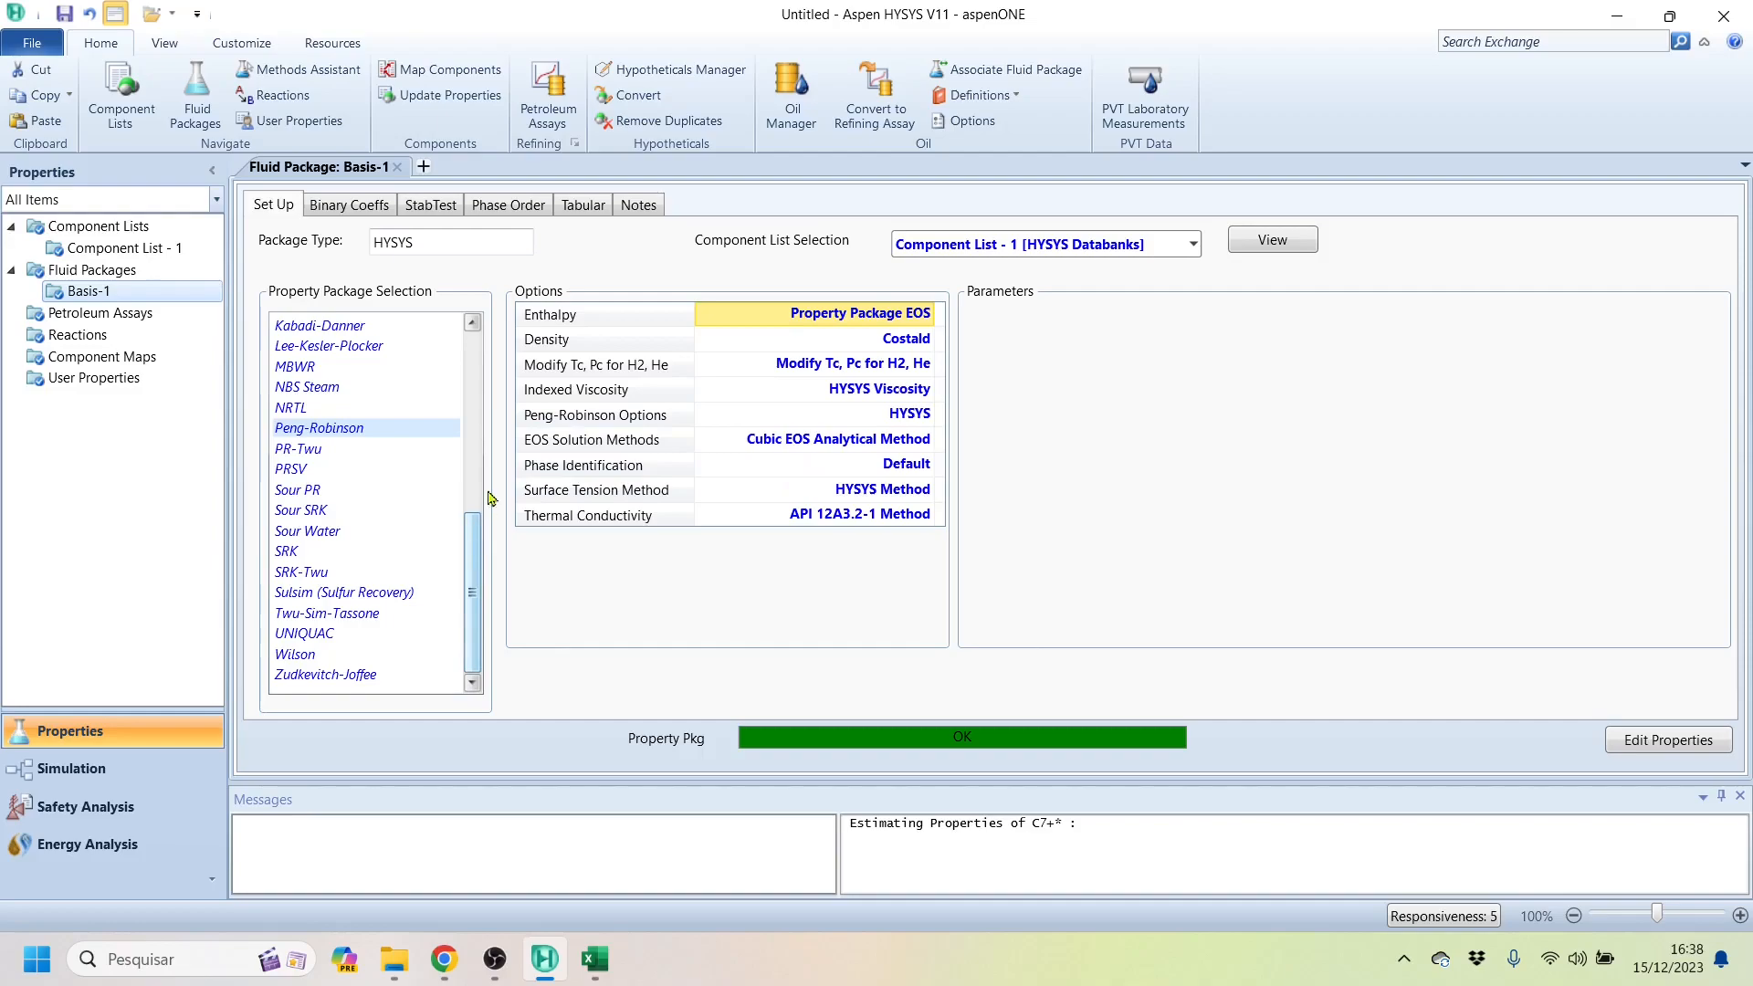
mouse_move(474, 584)
mouse_down()
mouse_move(476, 403)
mouse_move(474, 591)
mouse_up()
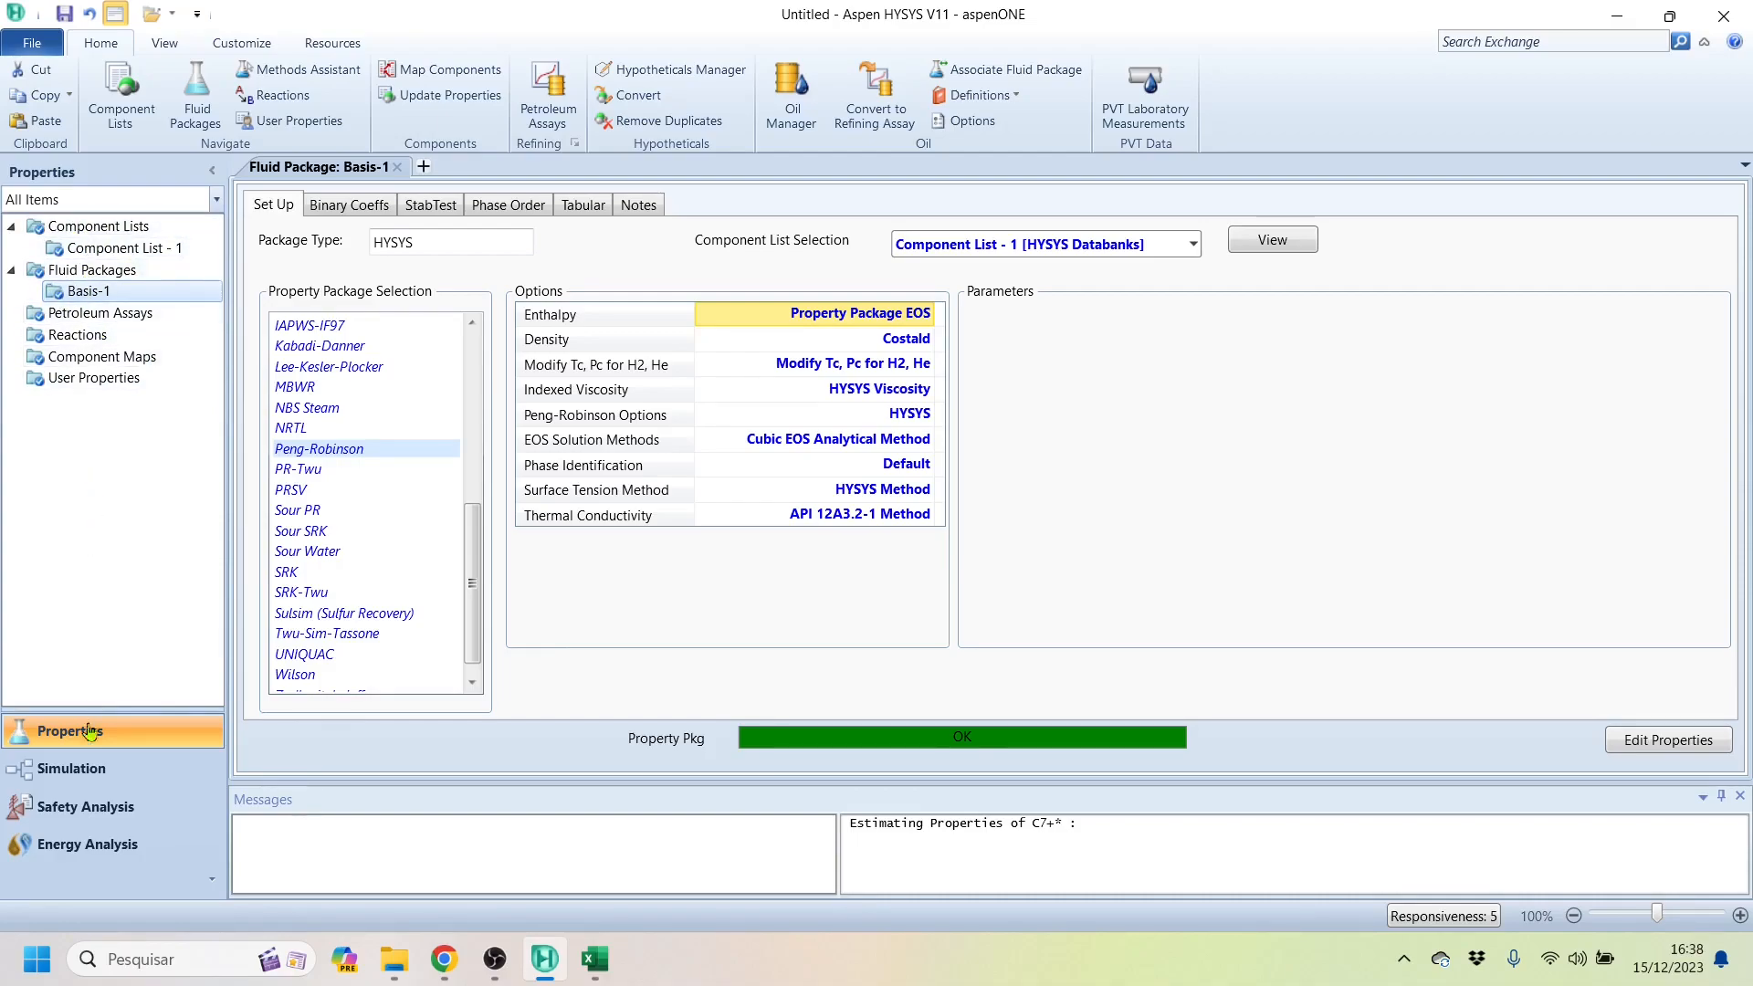
Step: Switch to the Simulation environment and collapse the navigation pane
click(91, 773)
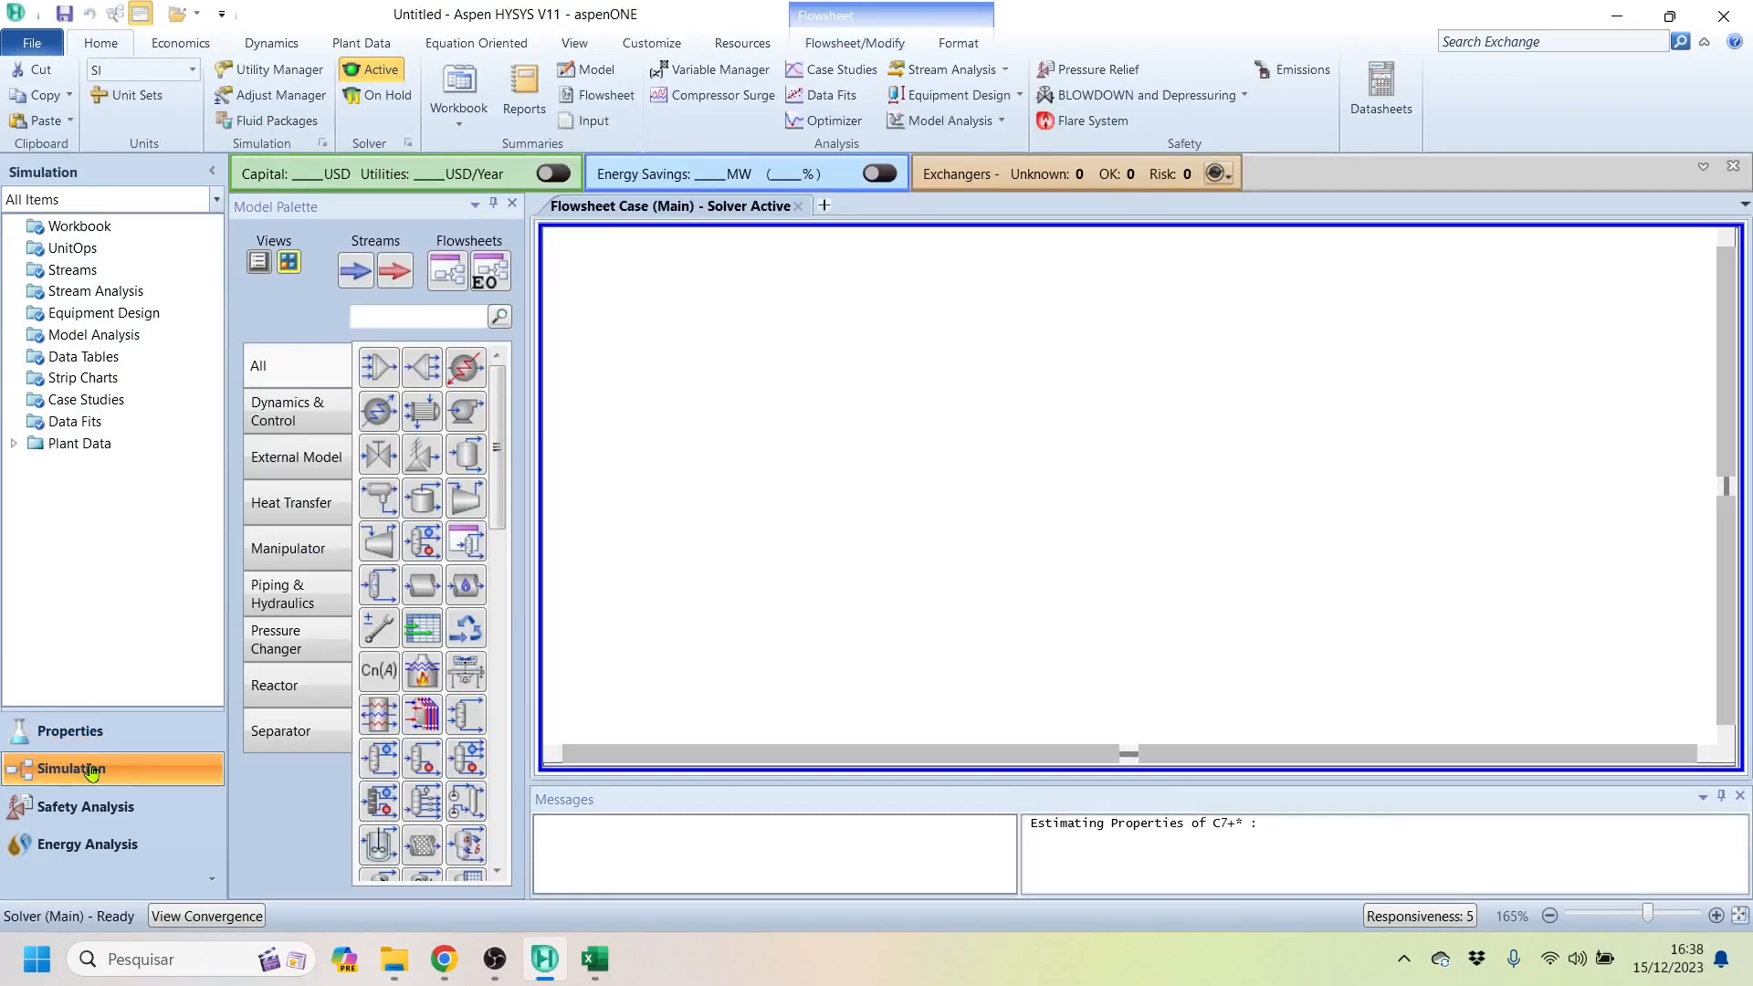
click(212, 171)
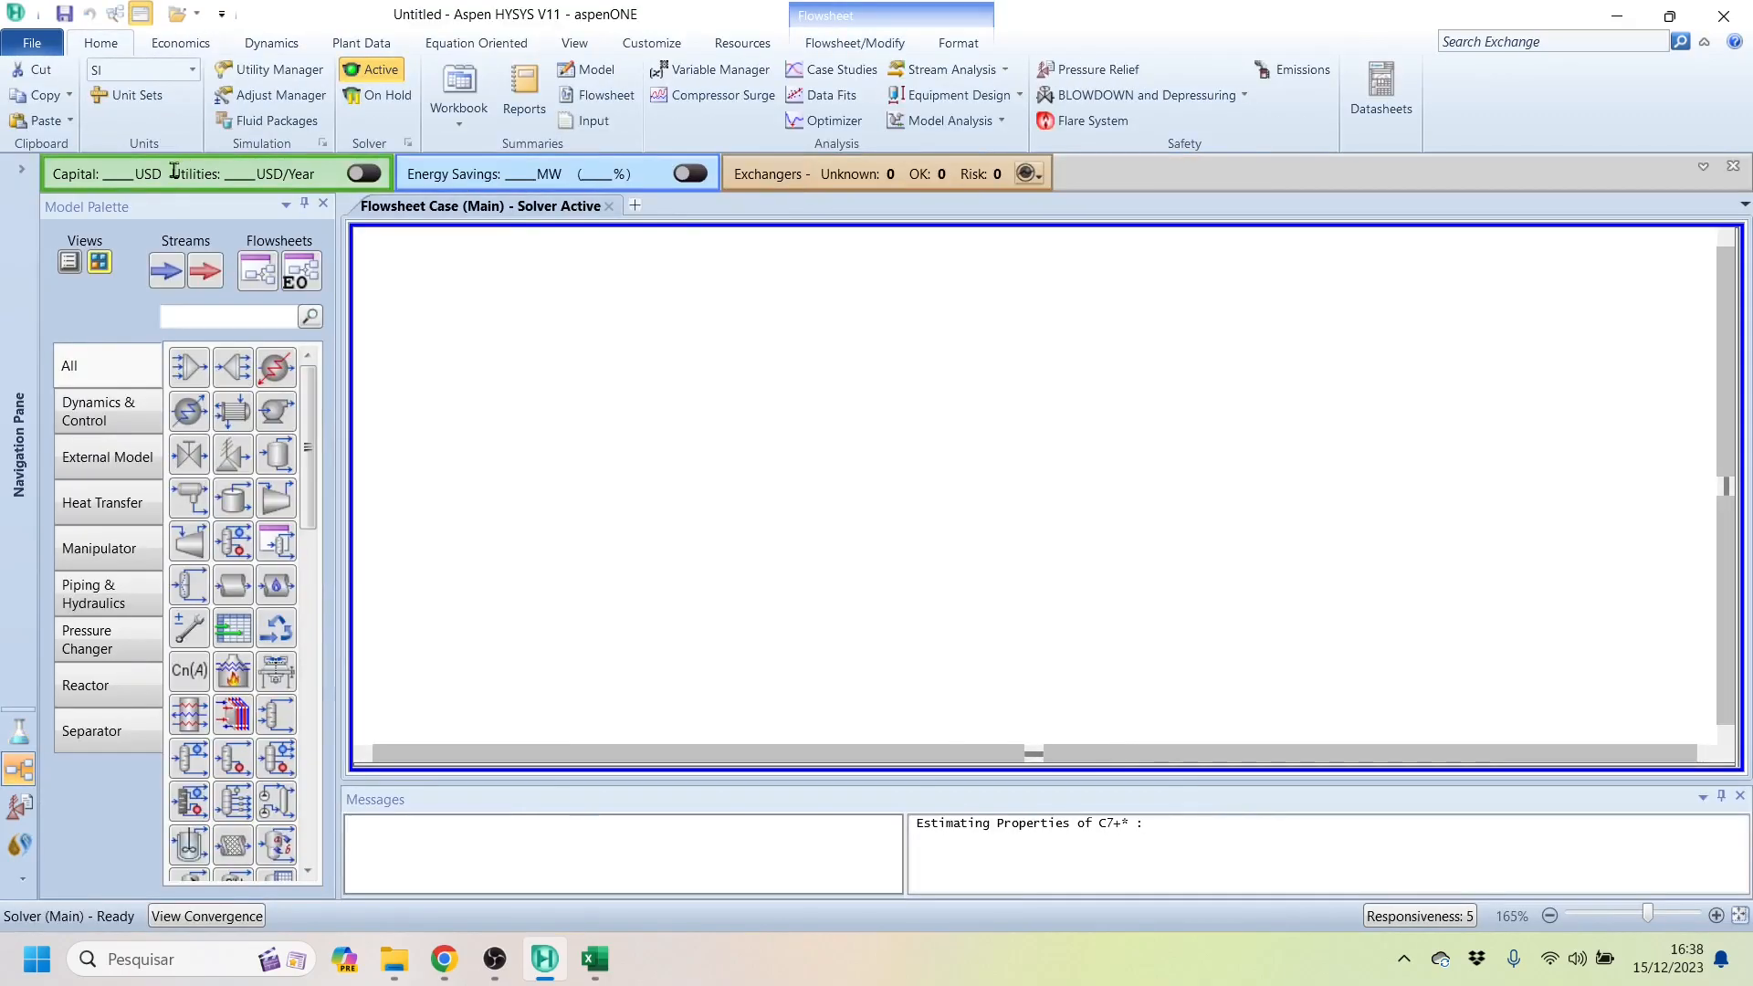
Step: Float the Model Palette, move it around over the flowsheet, and dock it again
double_click(185, 219)
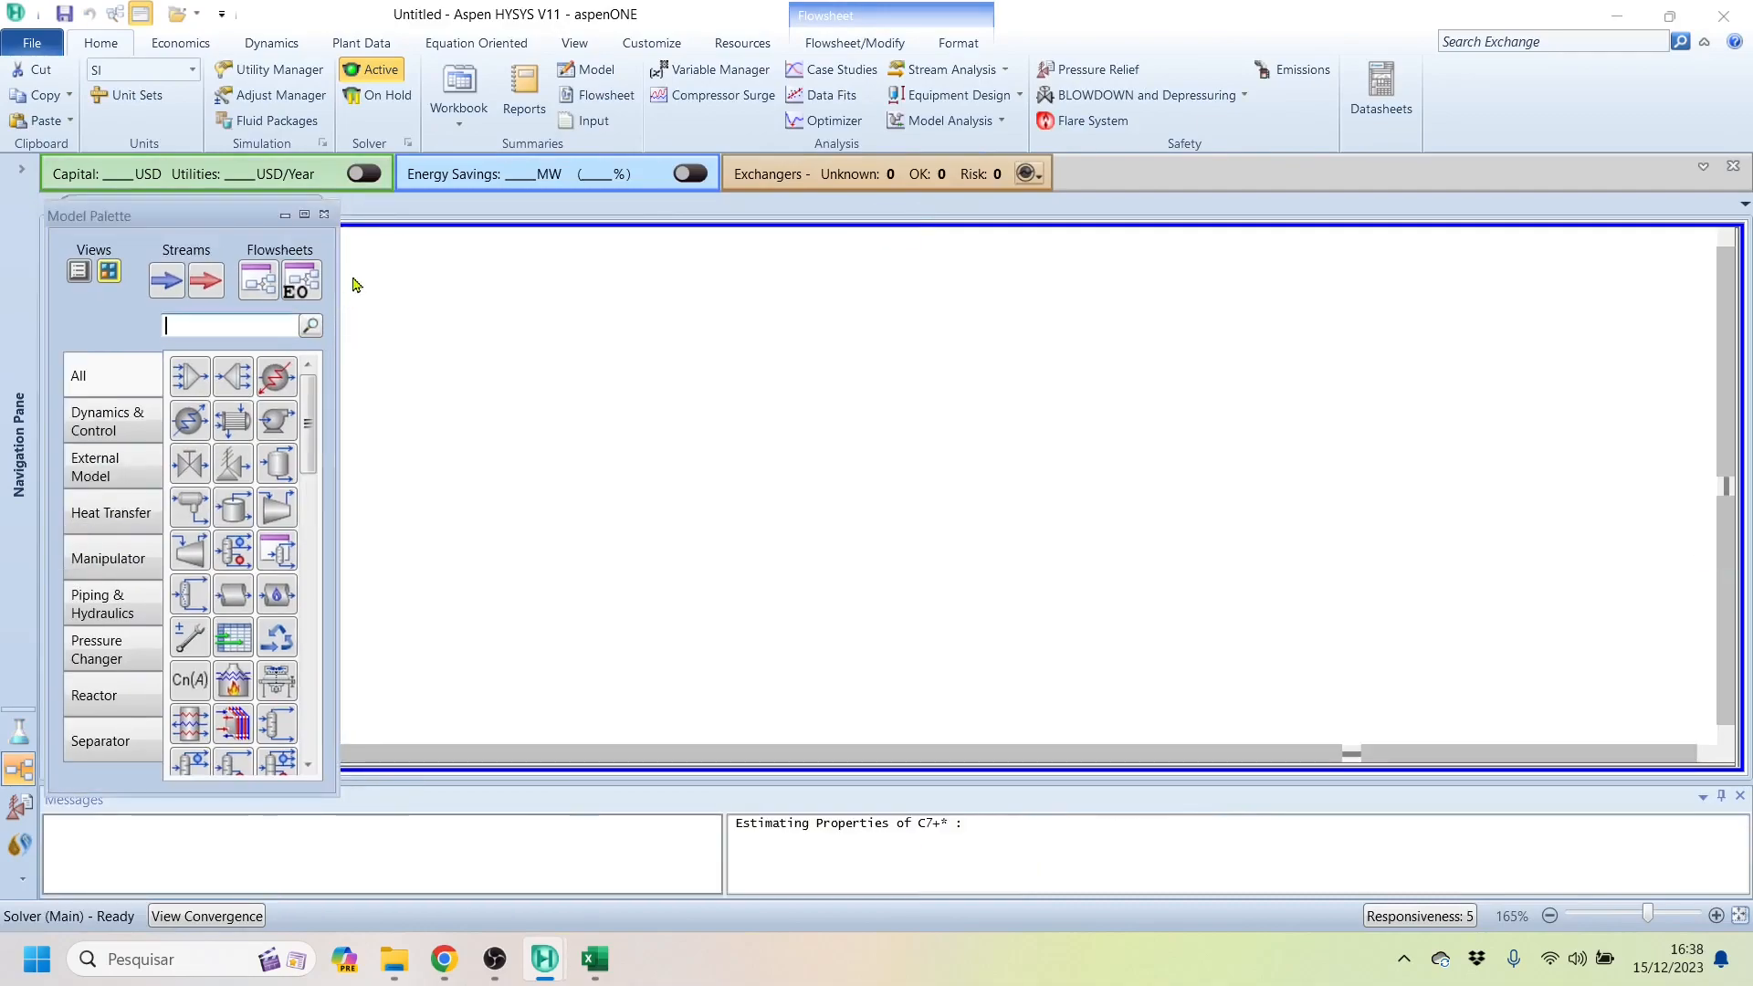
drag(222, 225, 659, 278)
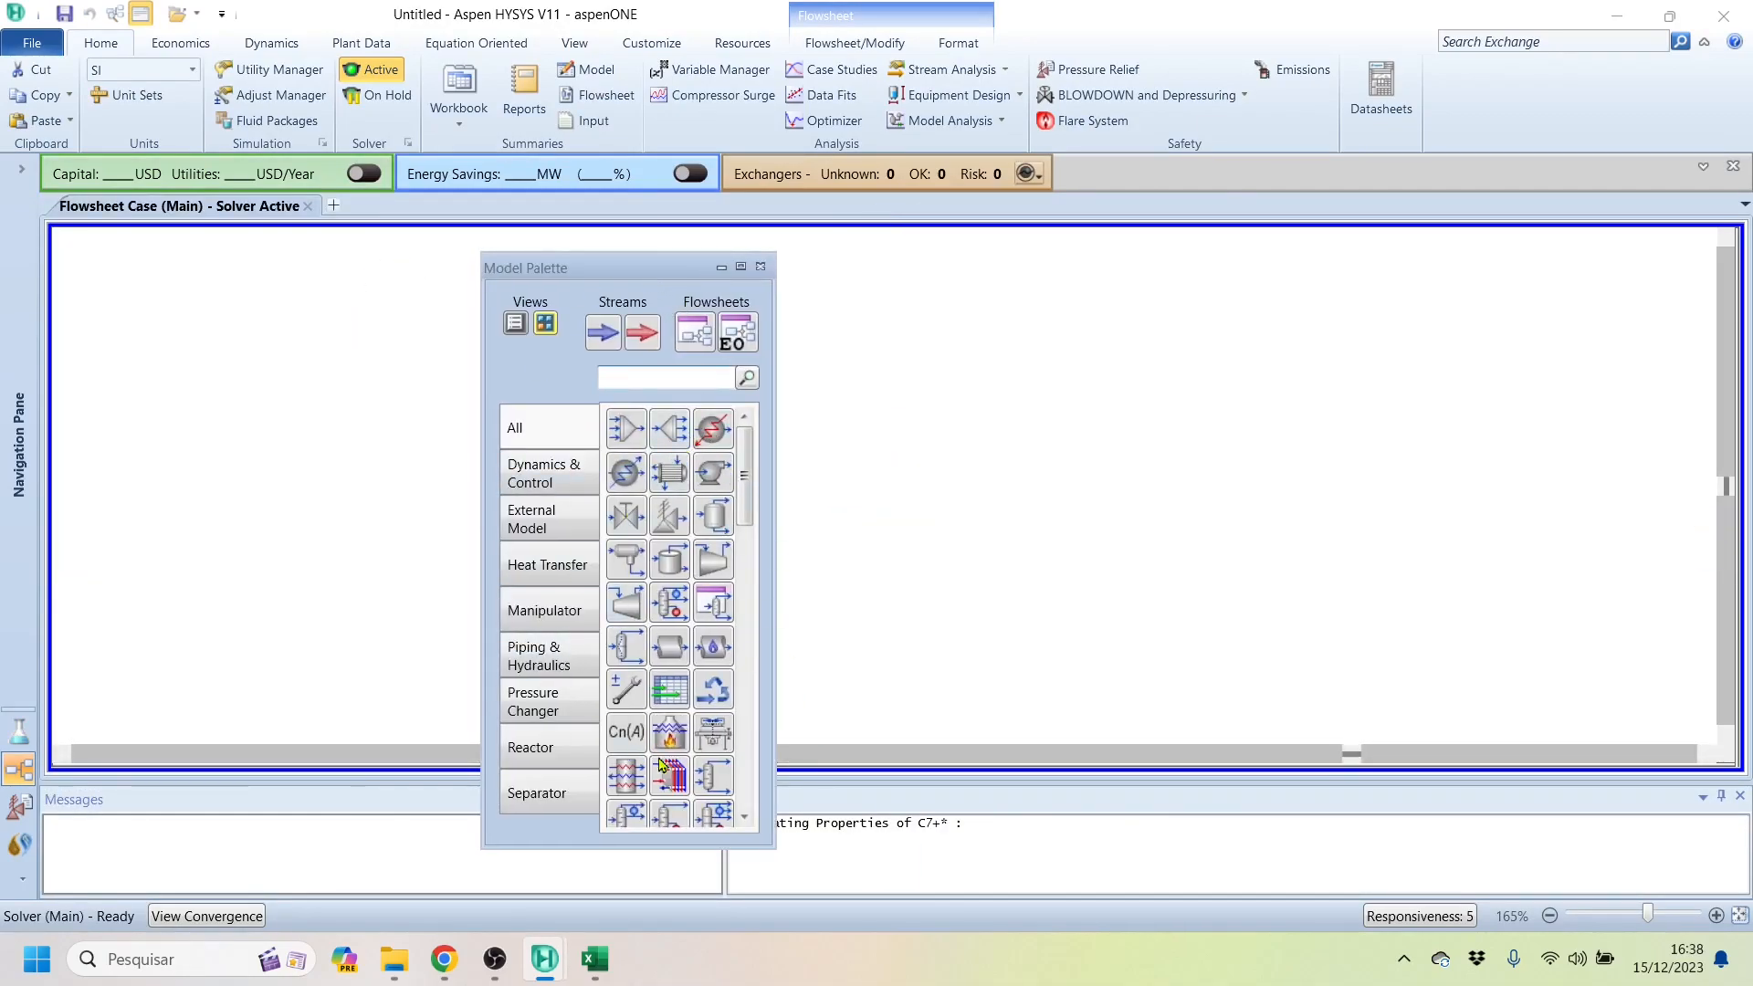
drag(658, 273, 529, 204)
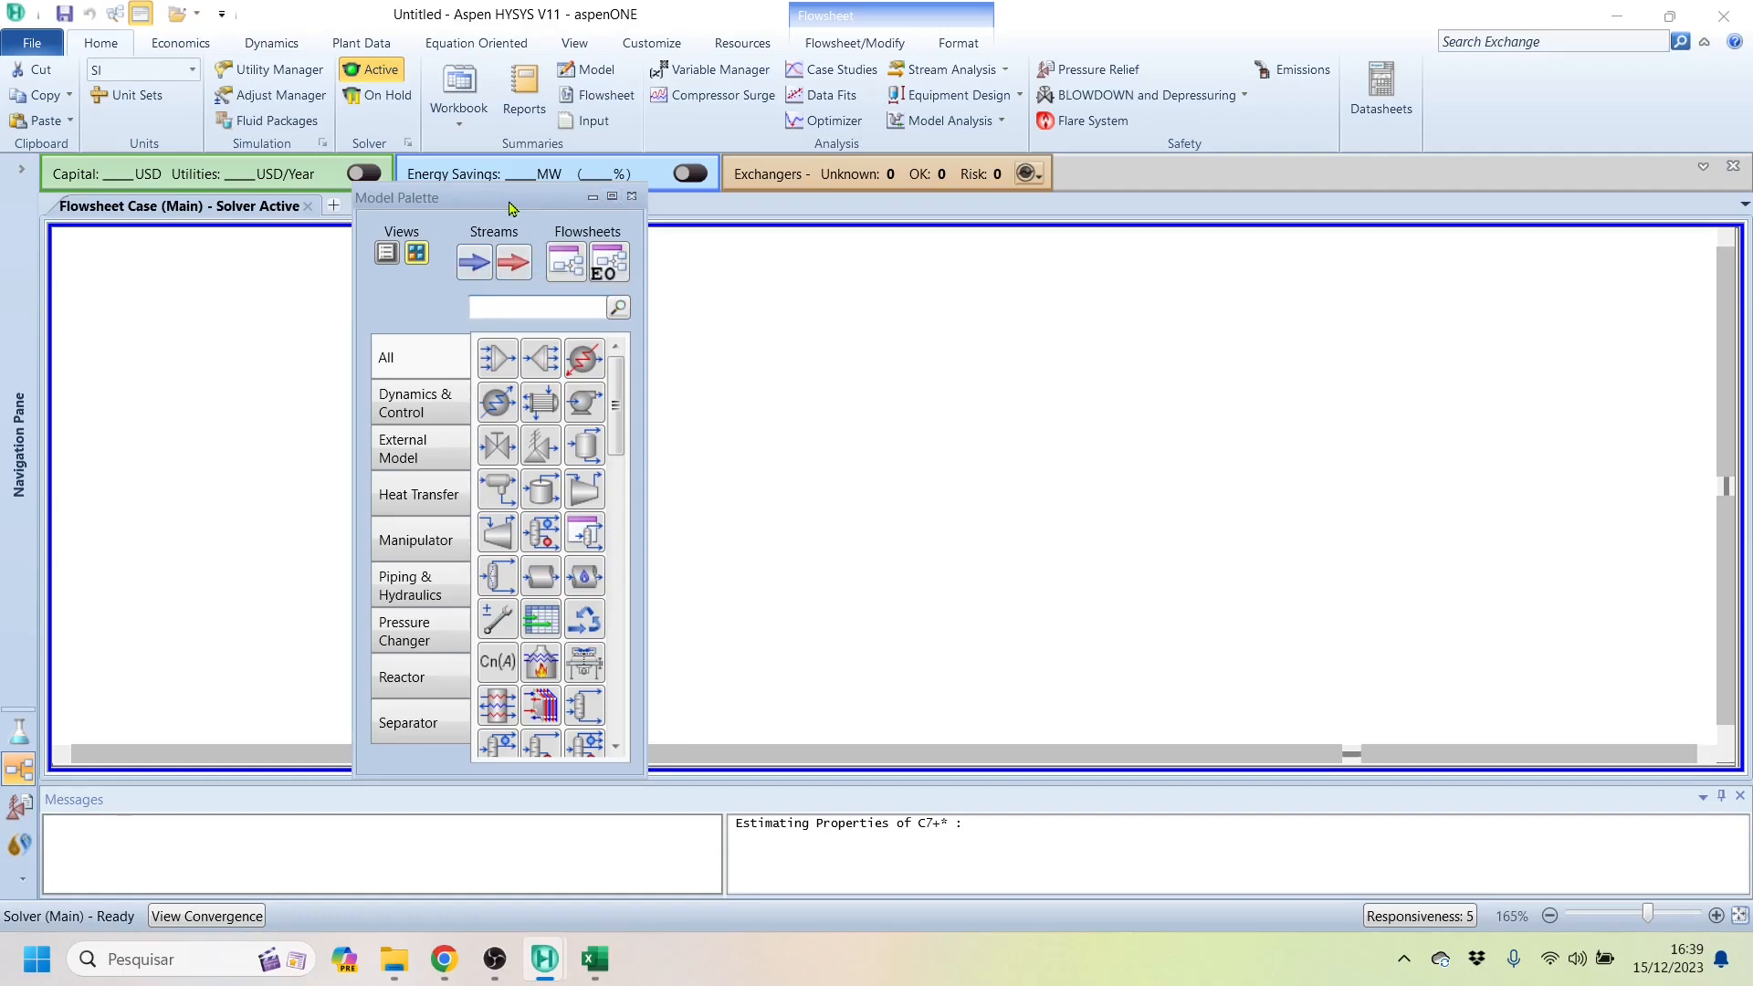
drag(509, 208, 856, 494)
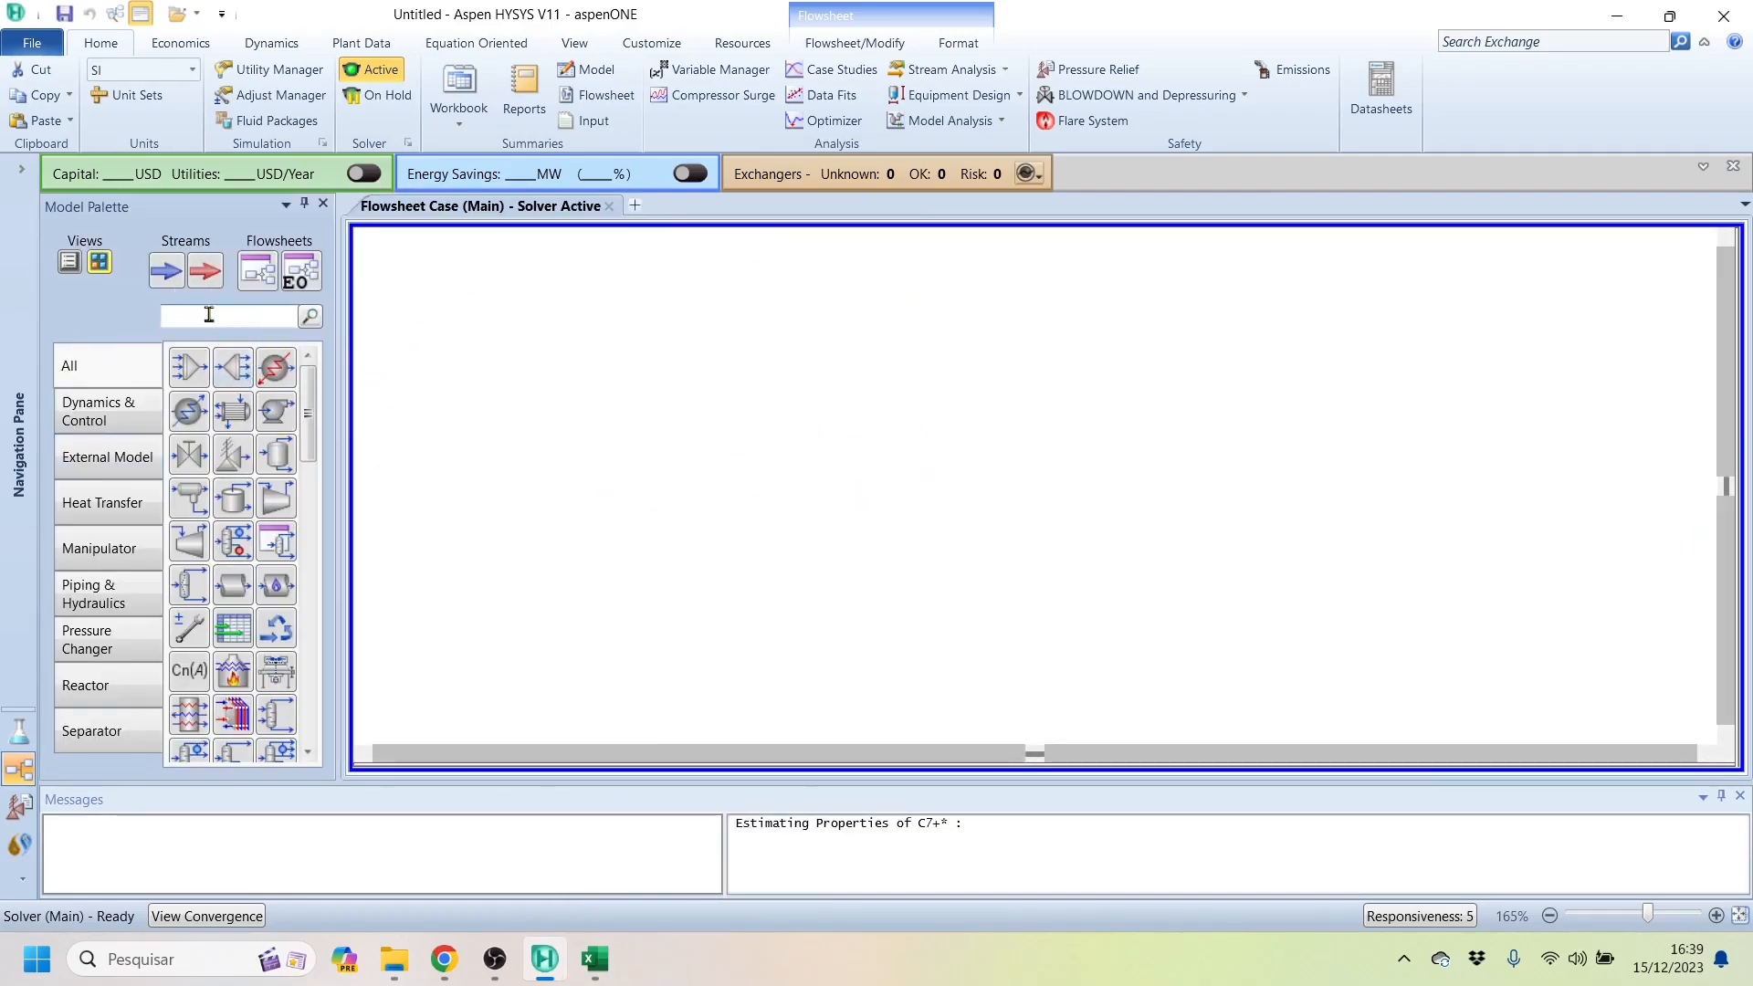
Step: Place a material stream on the empty main flowsheet
click(168, 285)
click(627, 430)
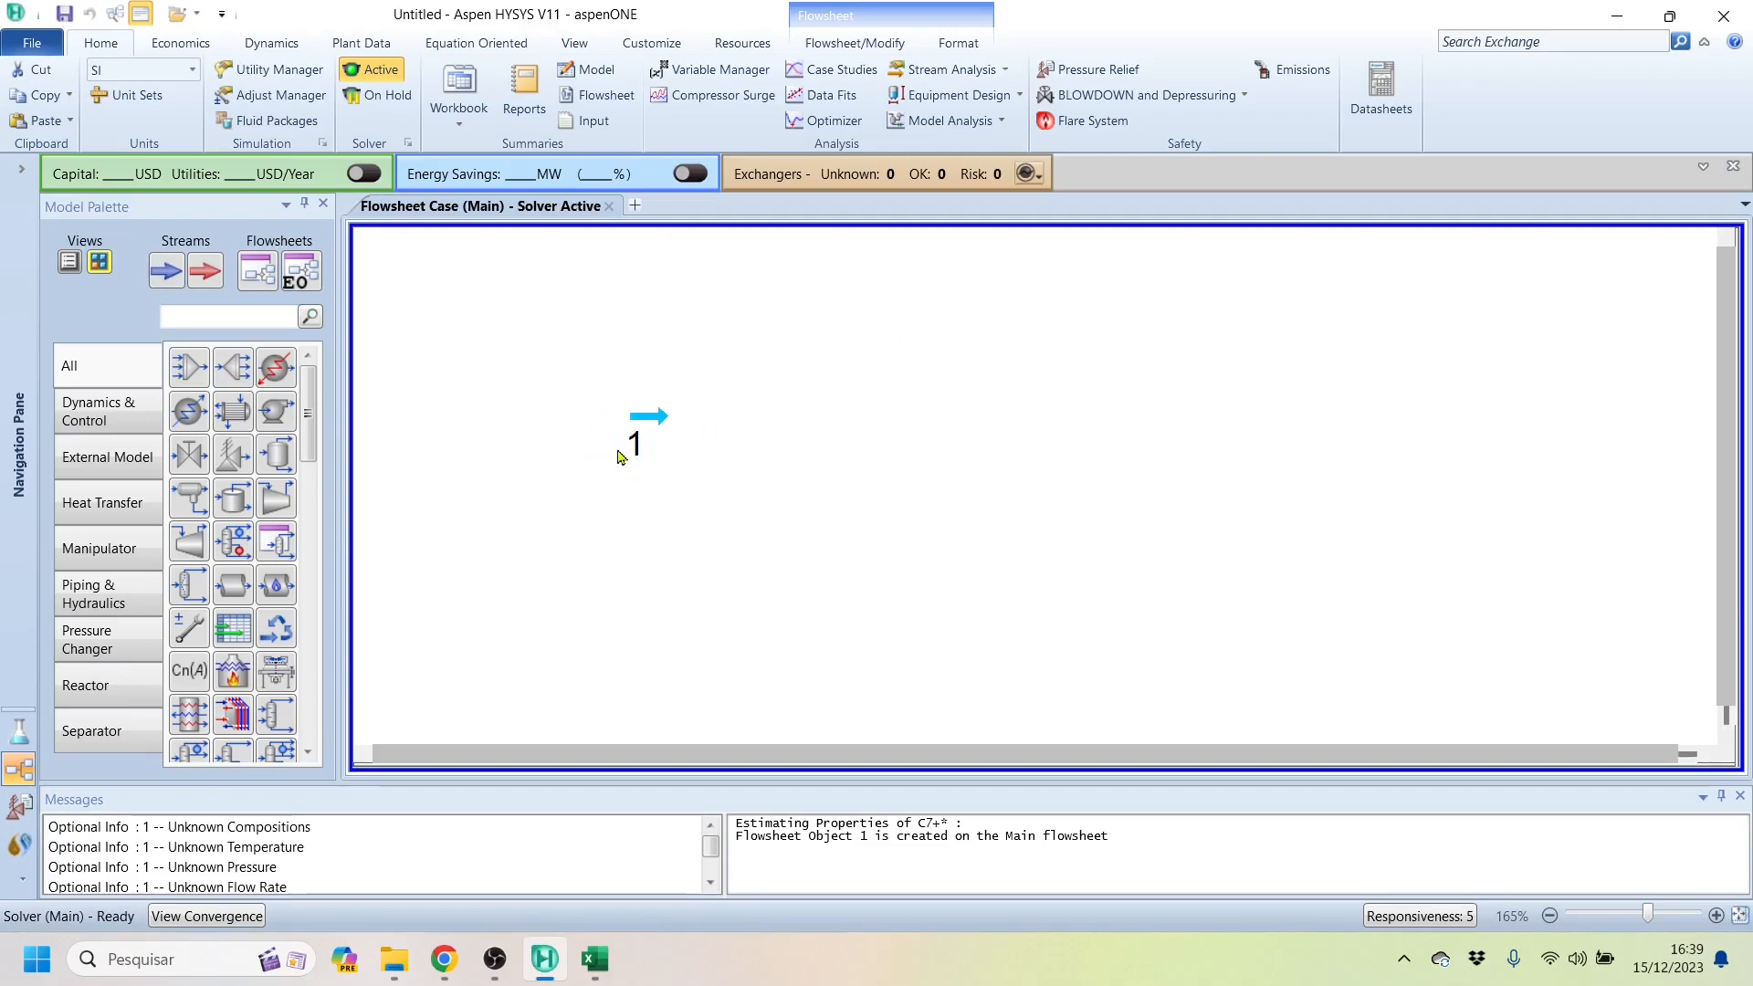
Step: Place a second material stream below stream 1 and delete it, confirming the deletion
click(168, 283)
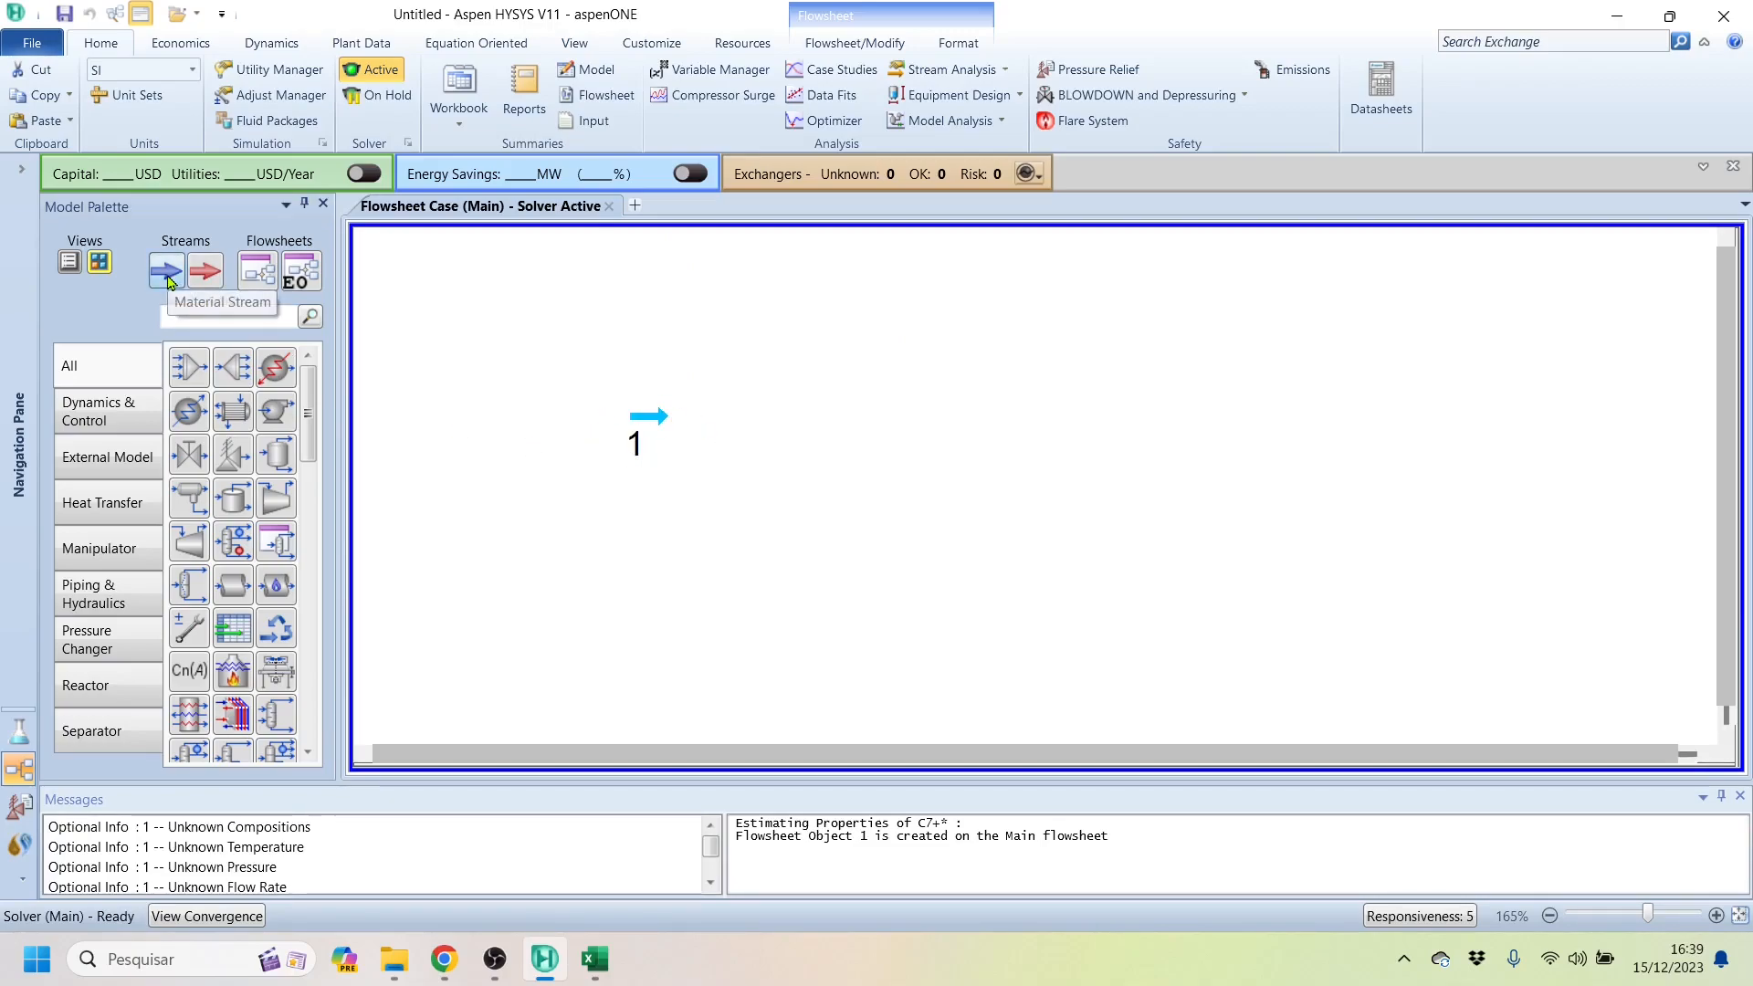
click(692, 586)
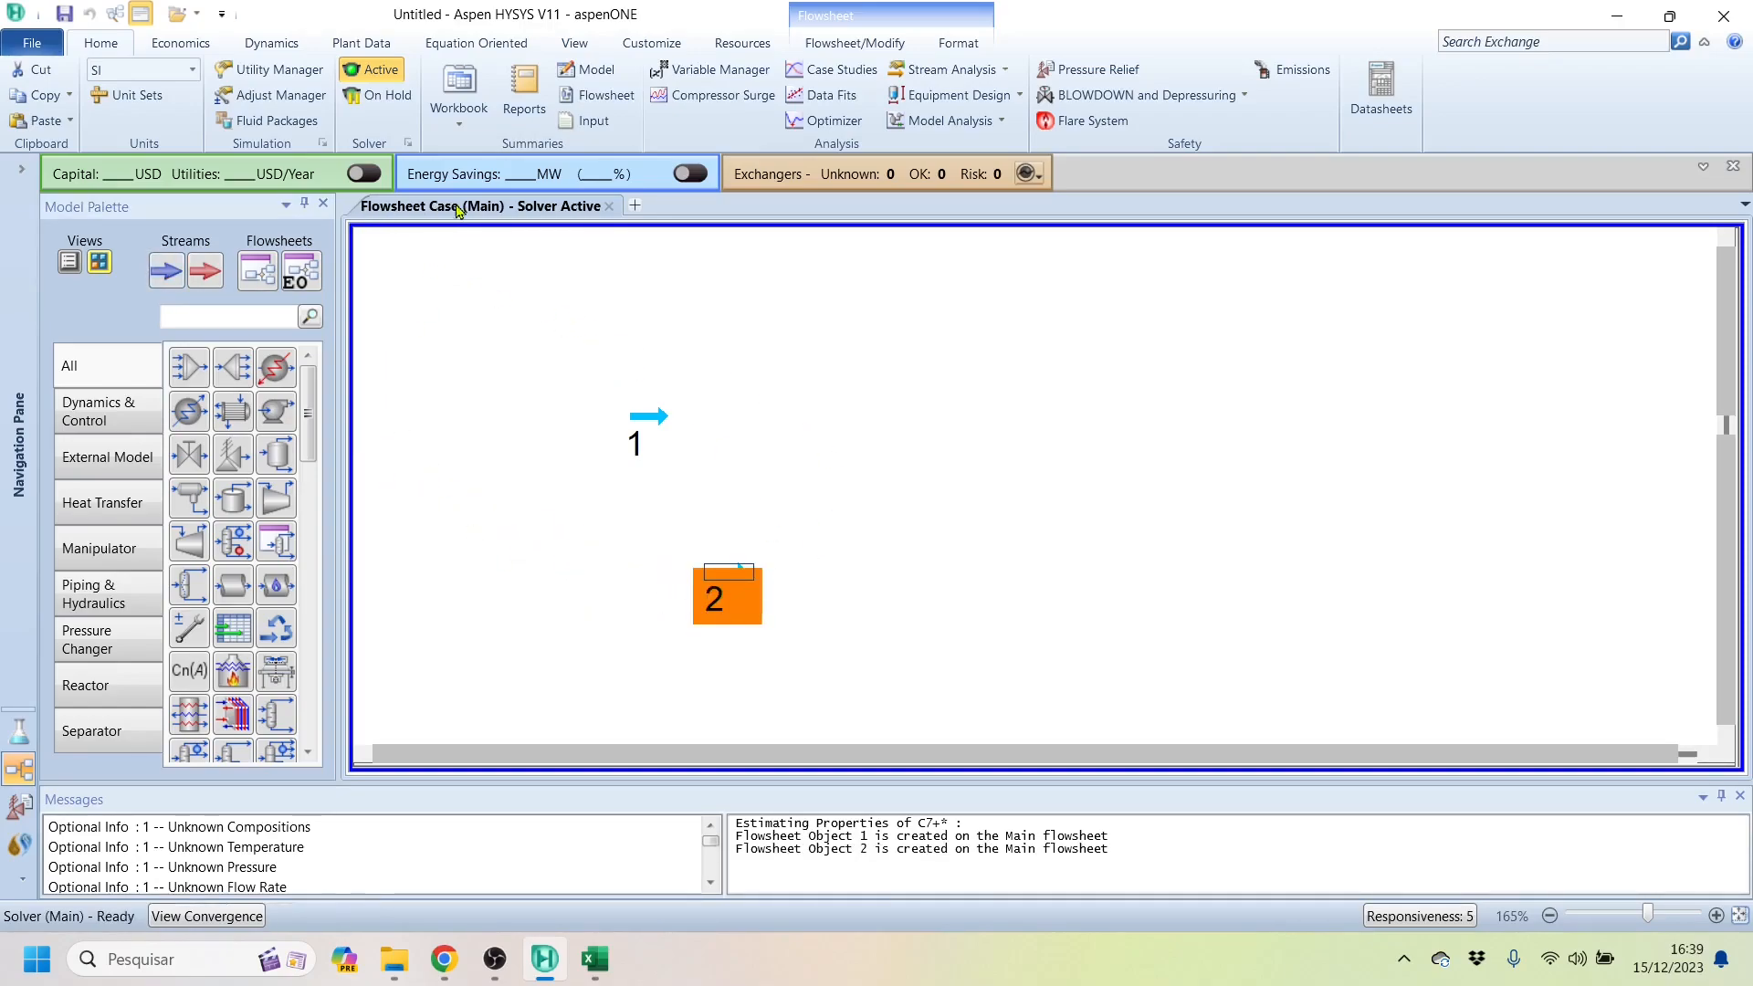
mouse_move(739, 594)
key(Delete)
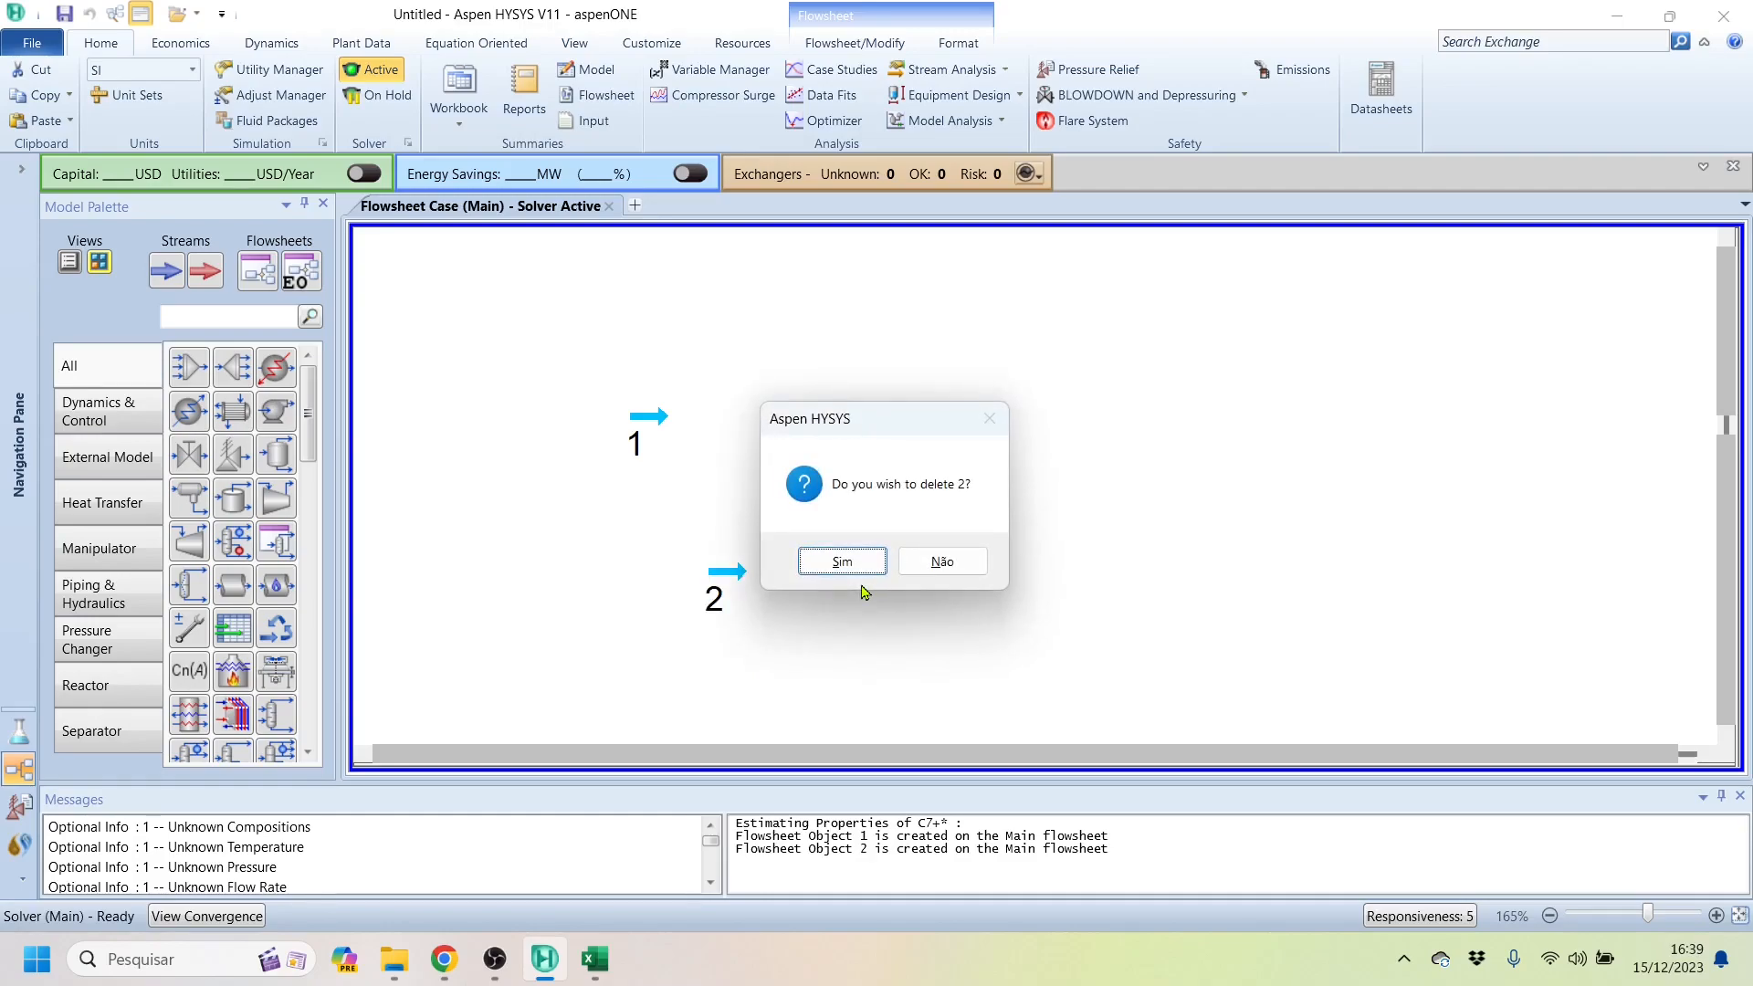
click(842, 562)
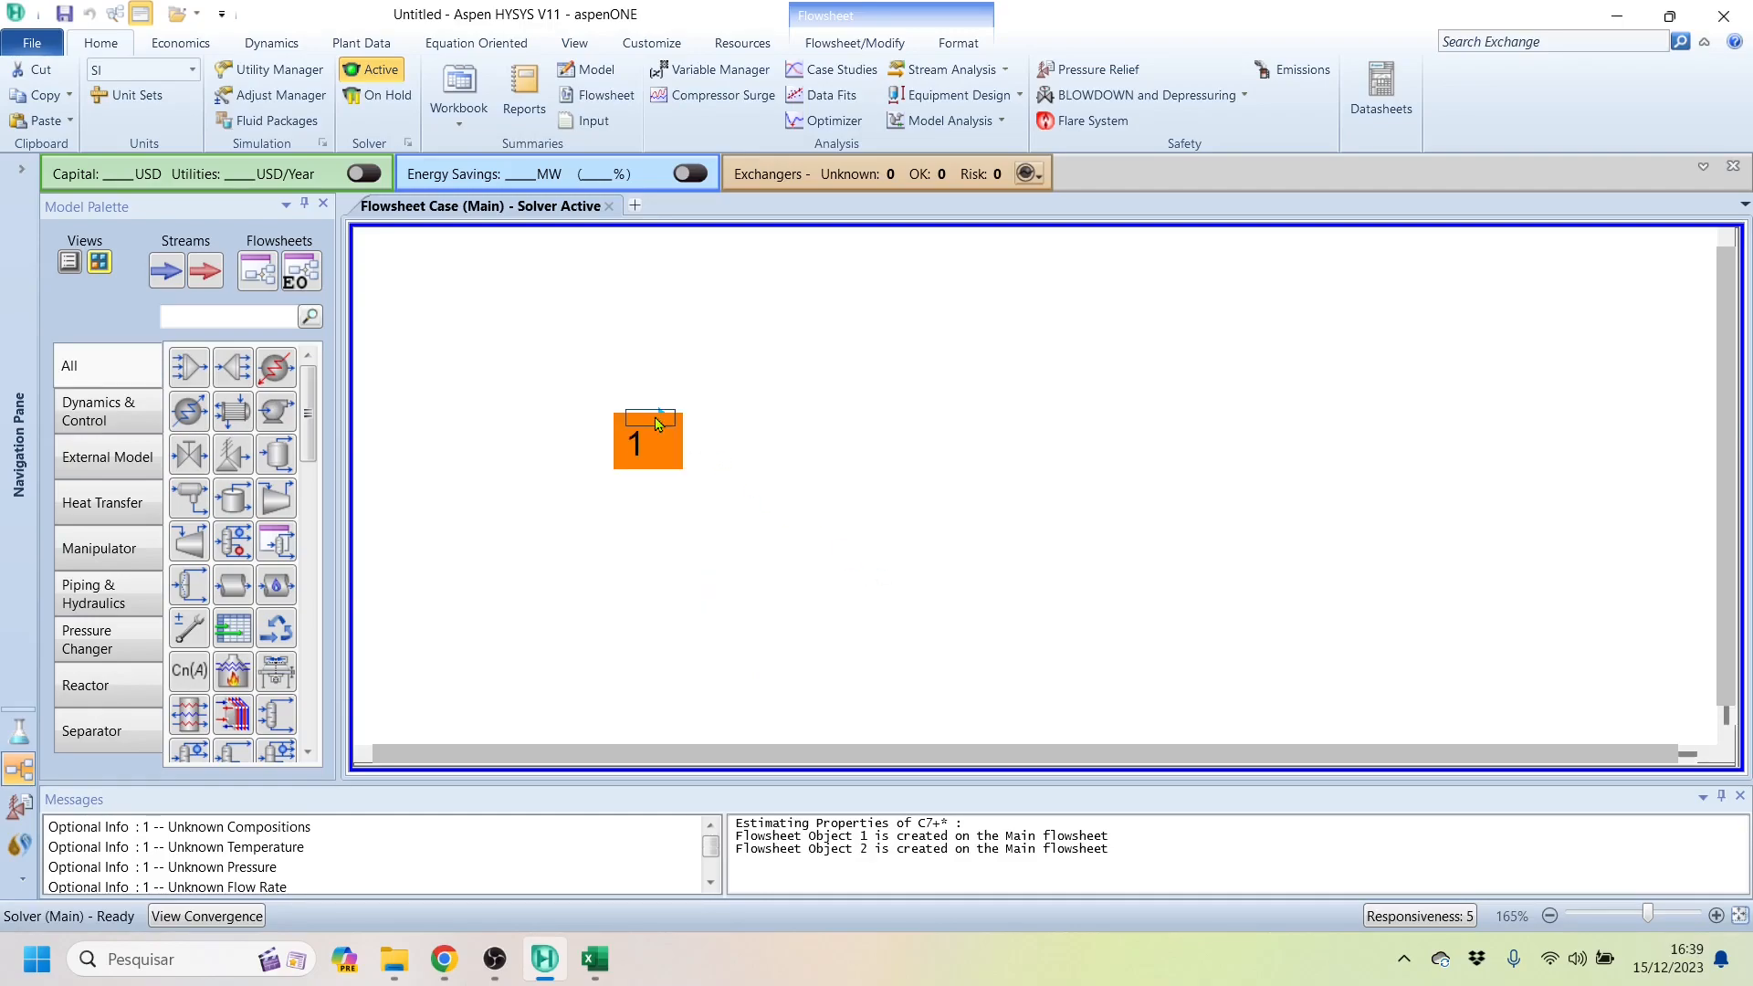
Step: Open material stream 1 on its Composition page and arrange its window in front of the main flowsheet
double_click(655, 417)
drag(457, 290, 828, 98)
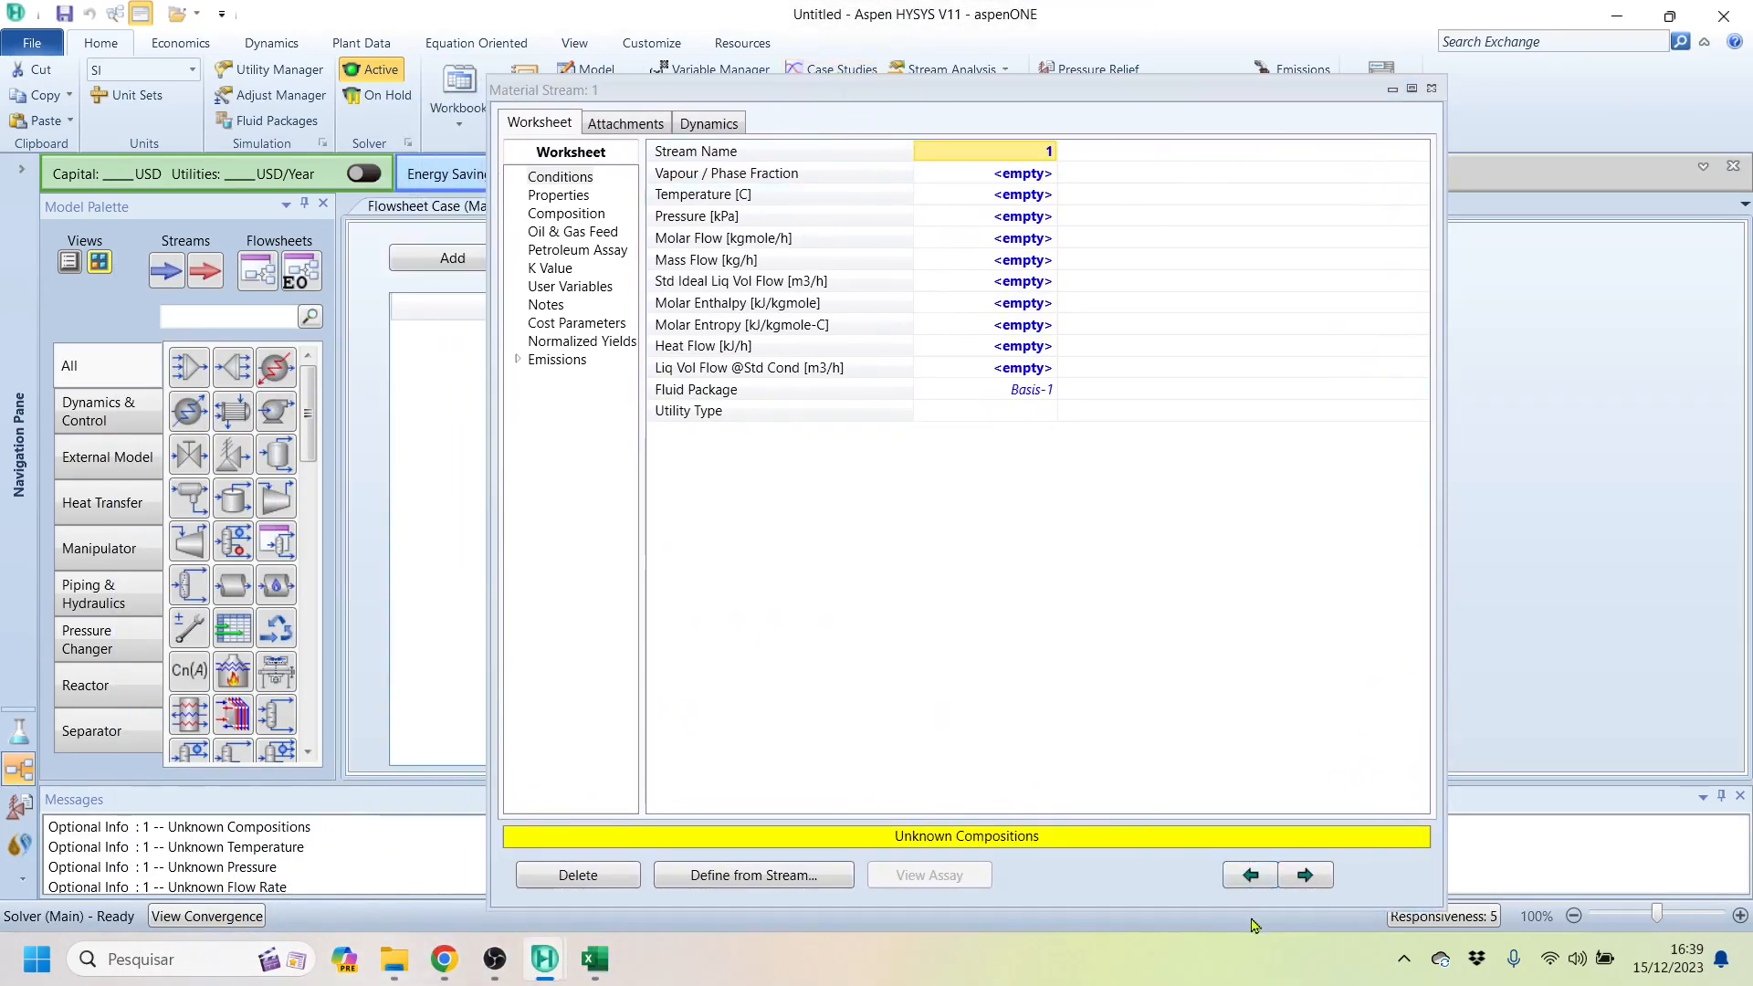
drag(1252, 908, 1253, 803)
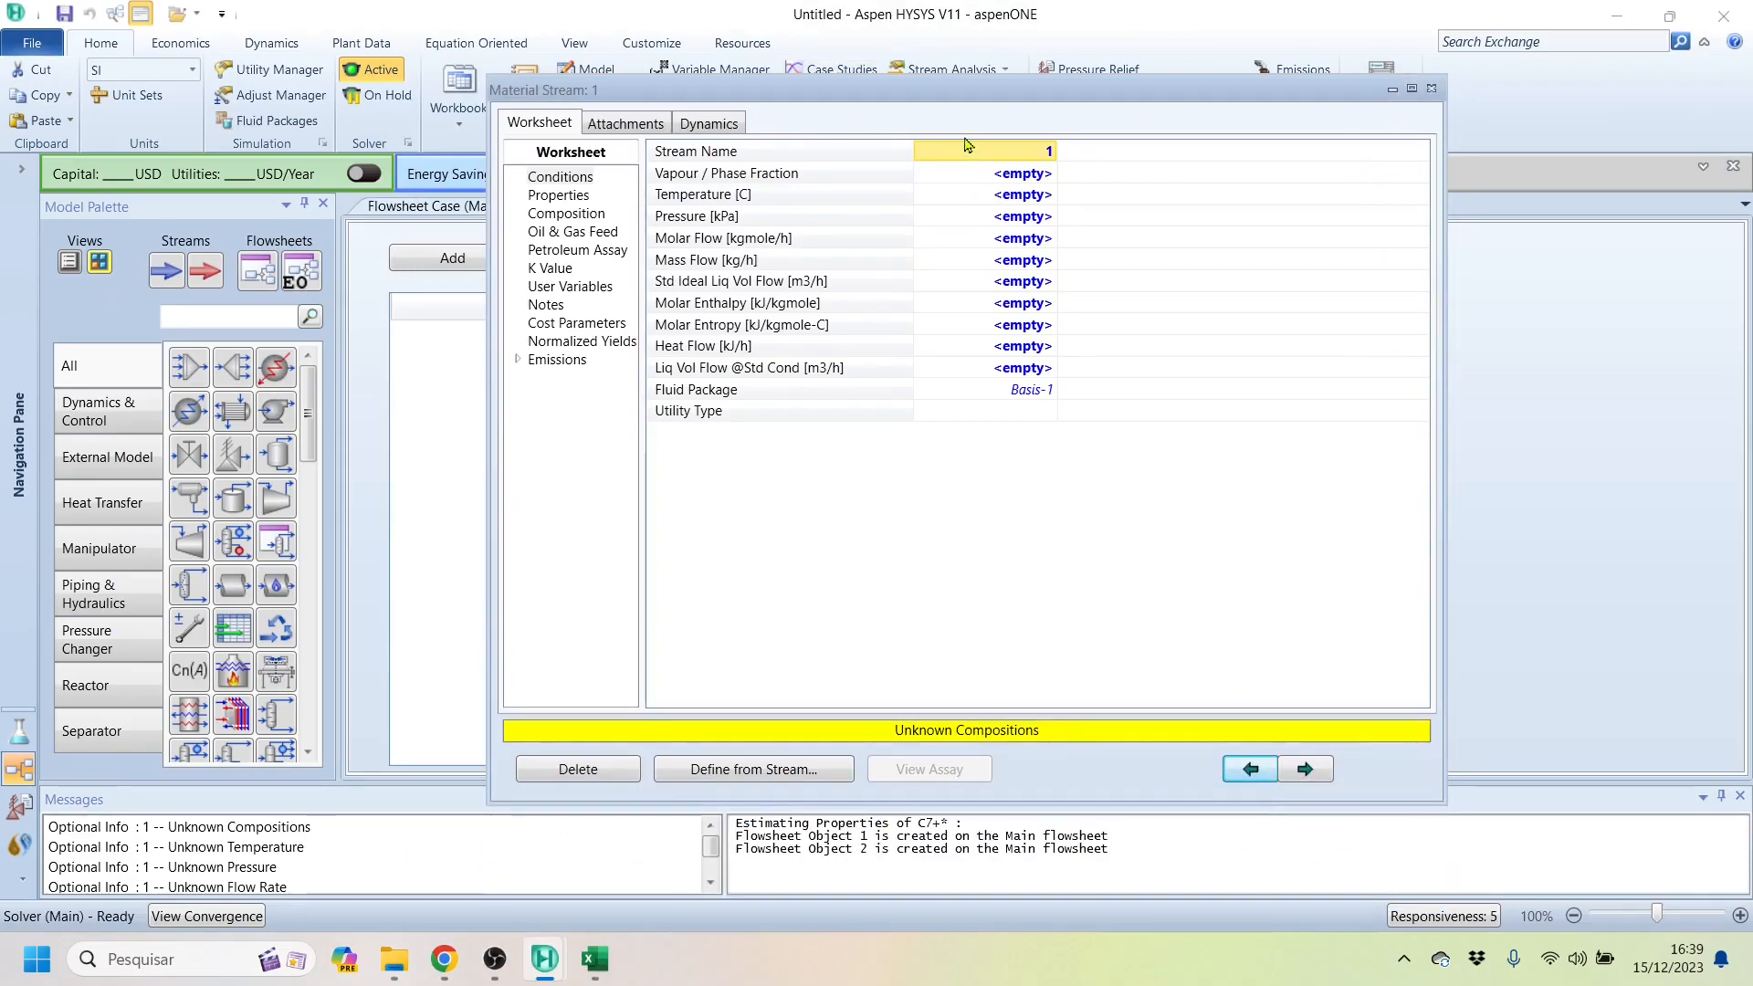
drag(860, 94, 992, 138)
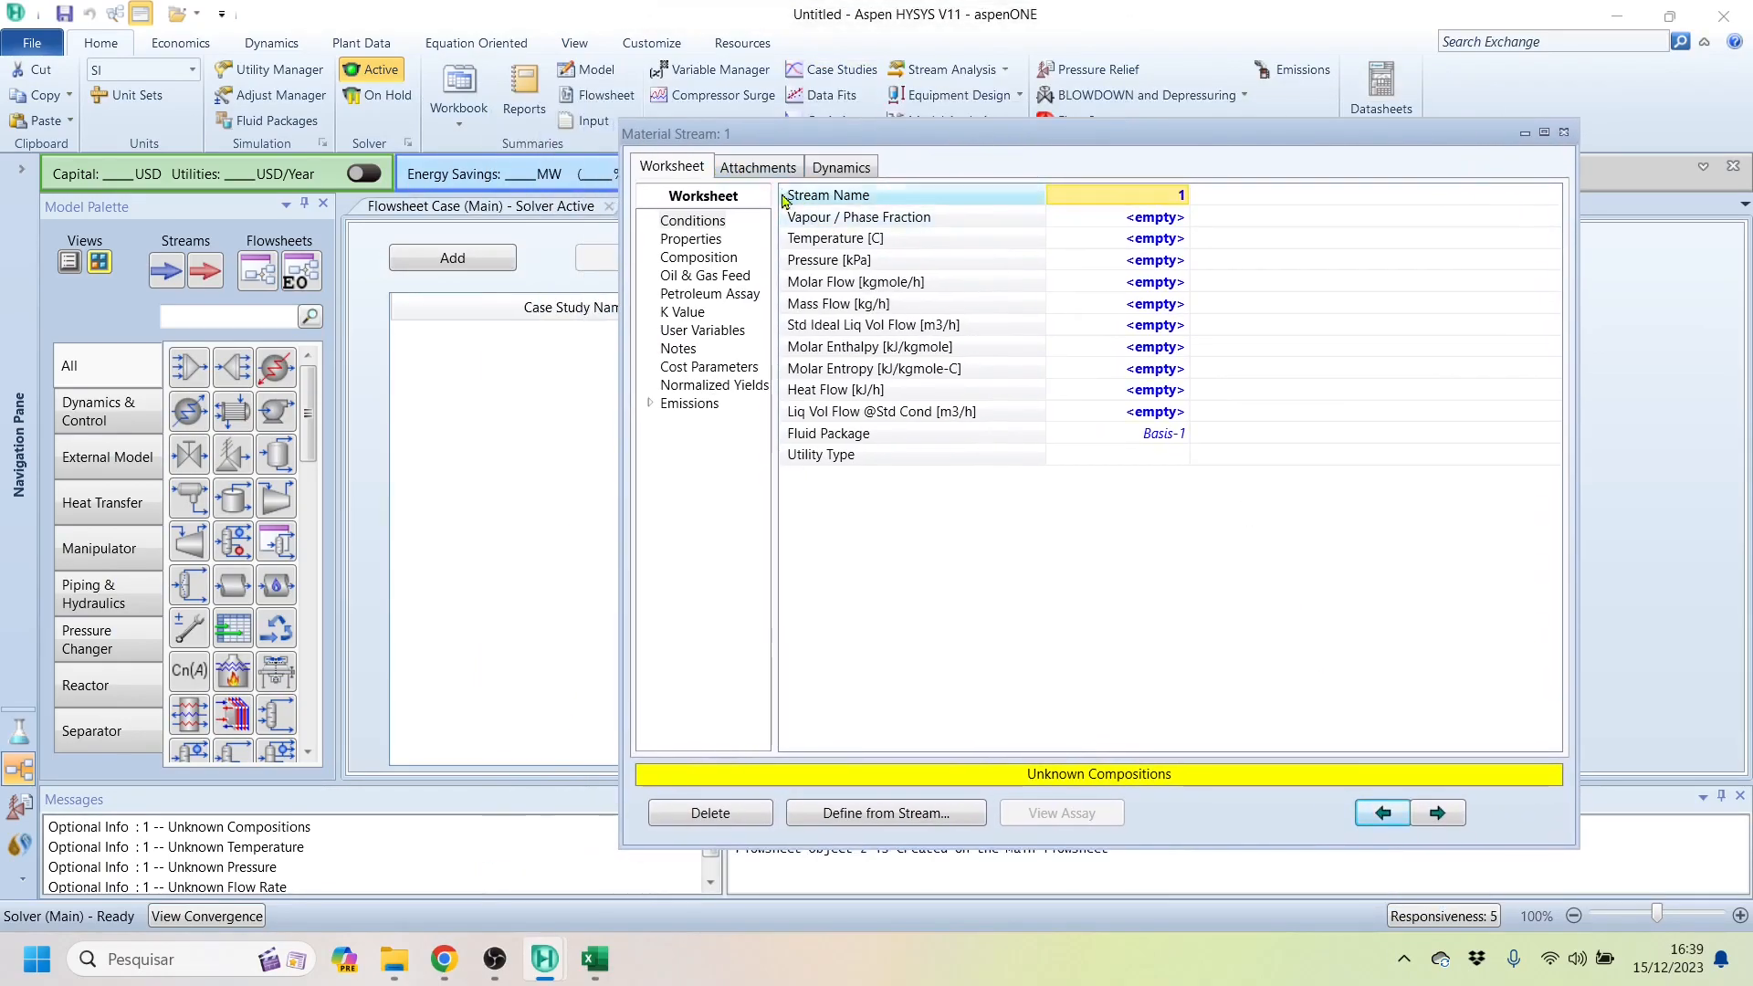
click(704, 260)
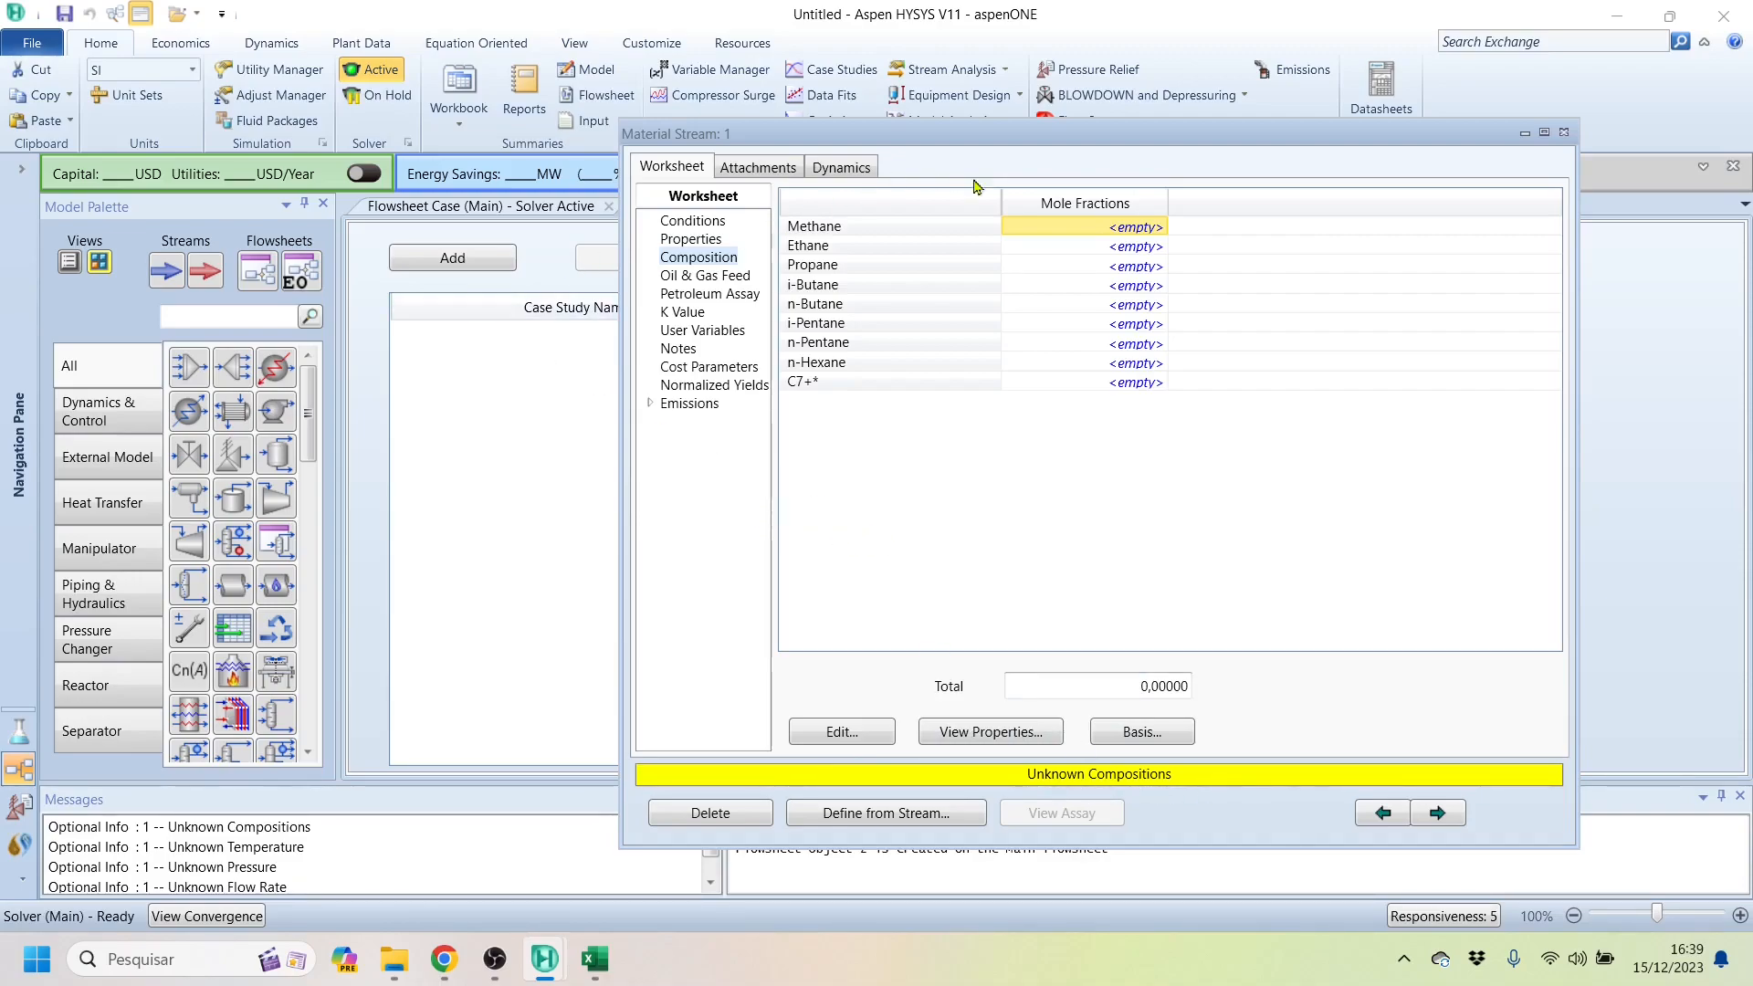
click(462, 213)
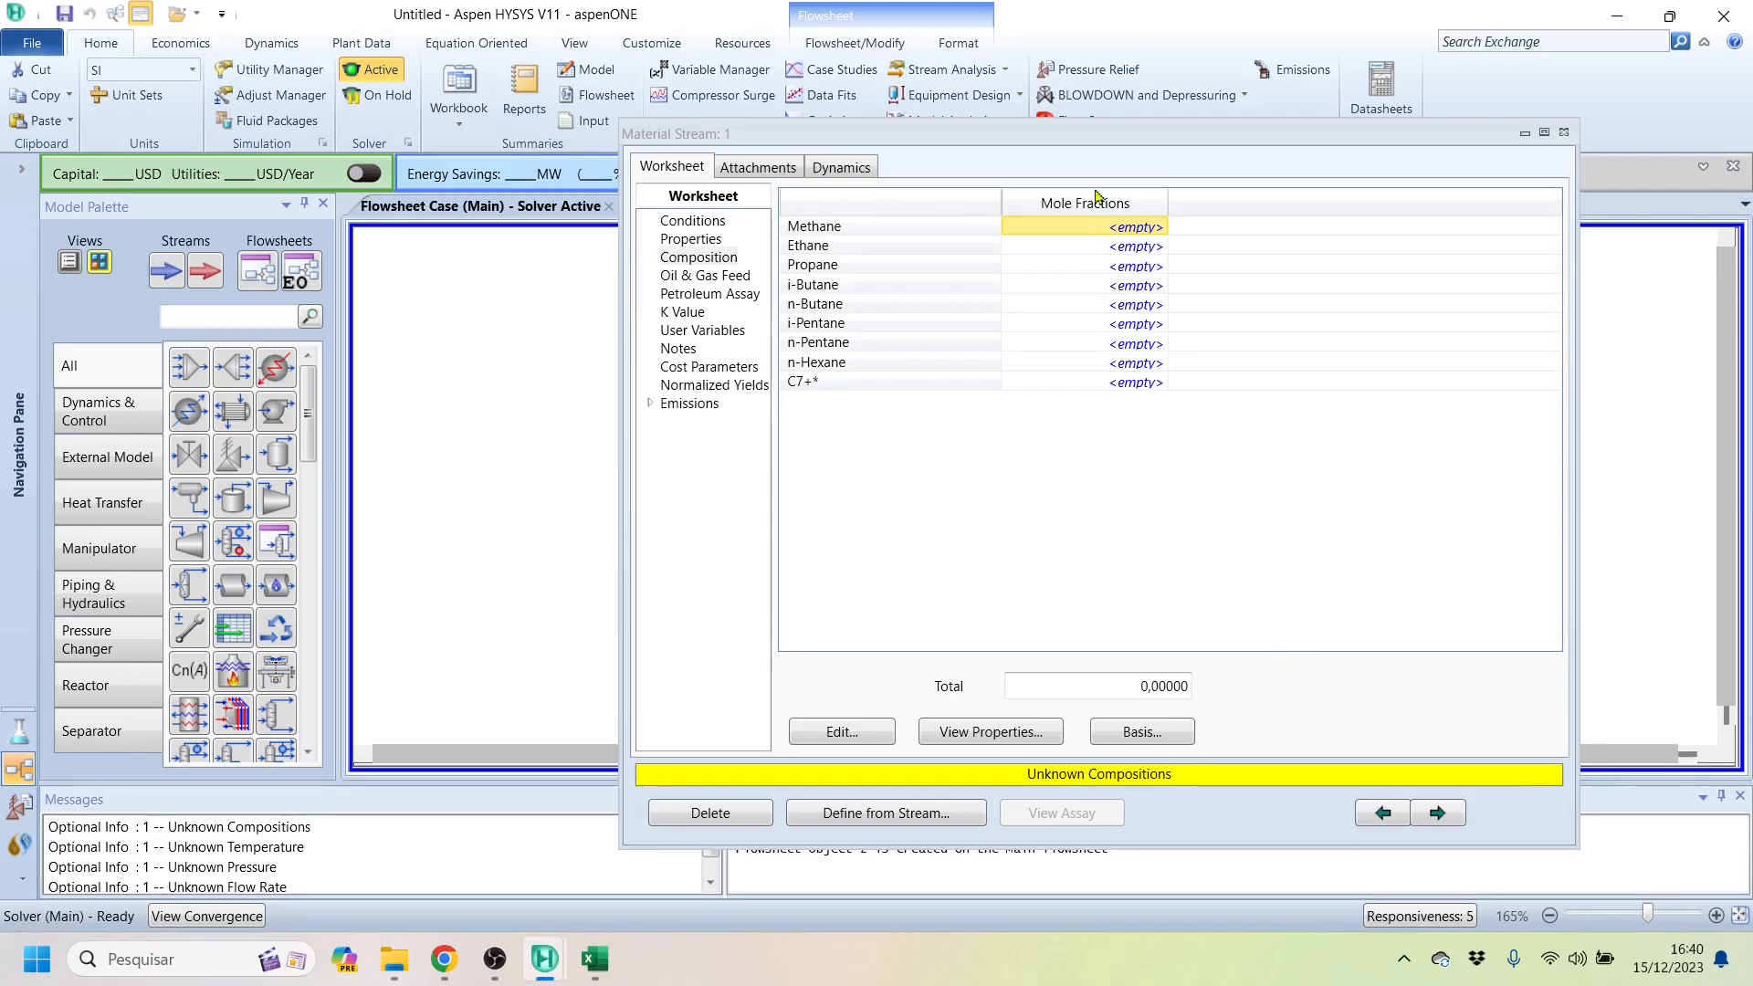
drag(1100, 135, 950, 129)
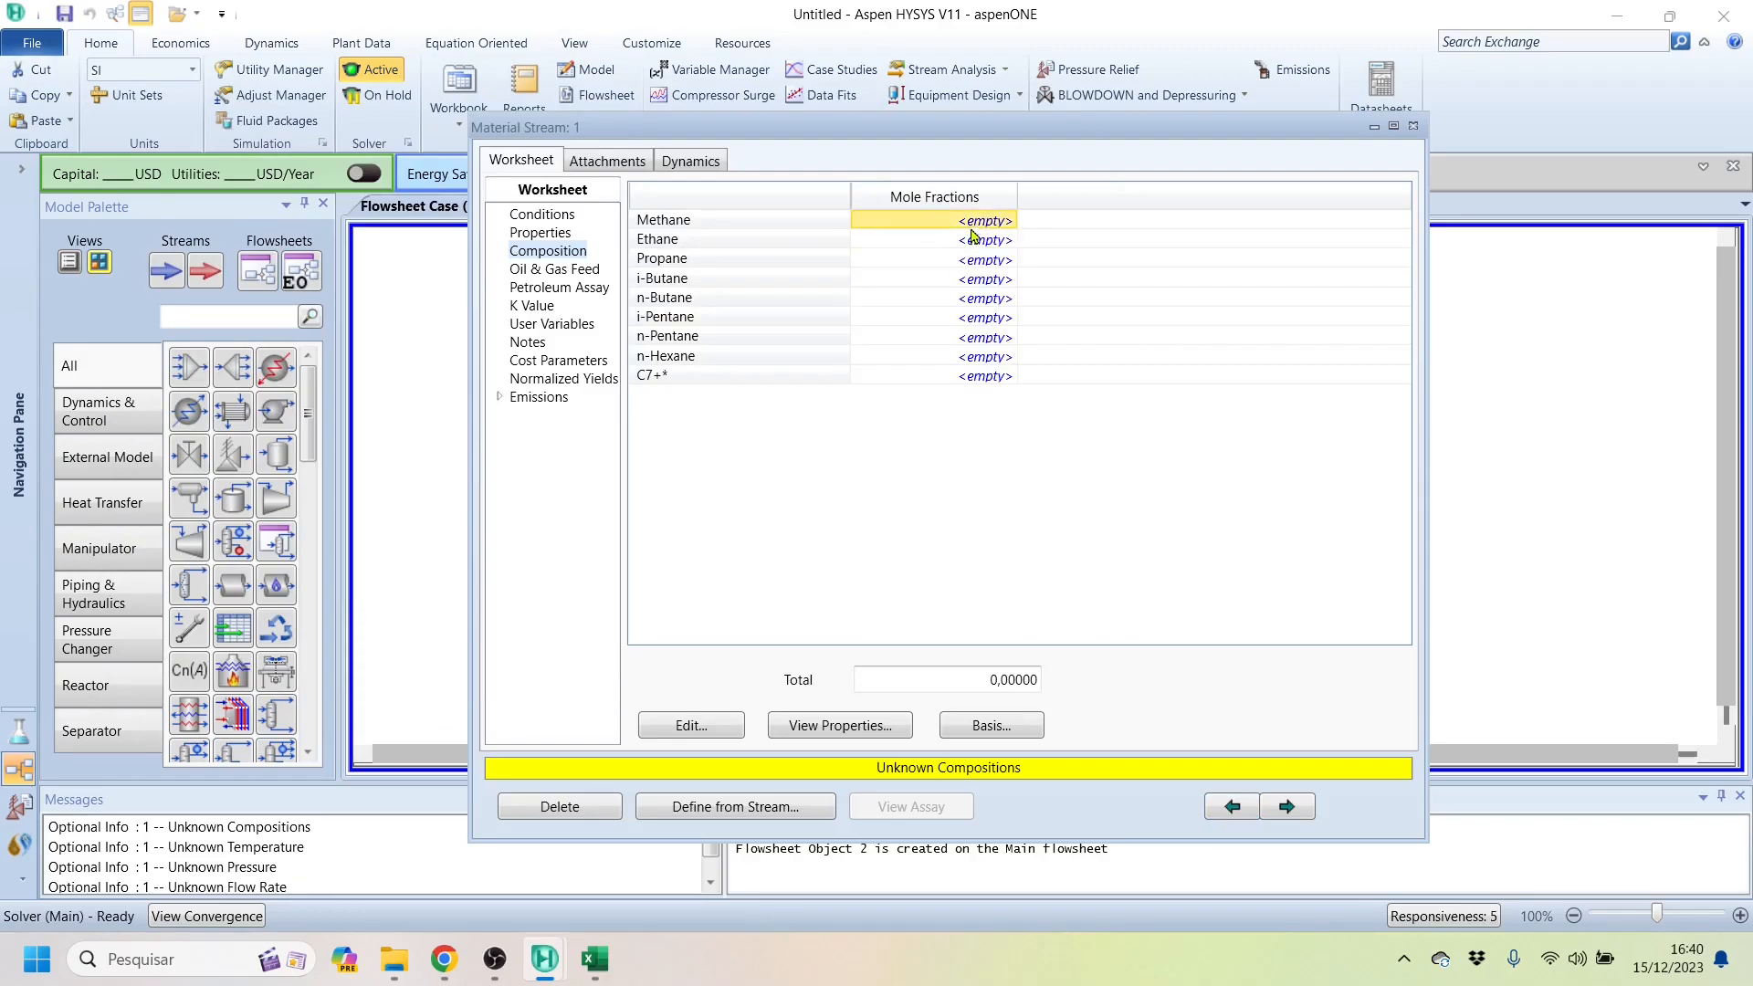
Step: Open the composition input for material stream 1 and keep Mole Fractions as the composition basis
click(708, 728)
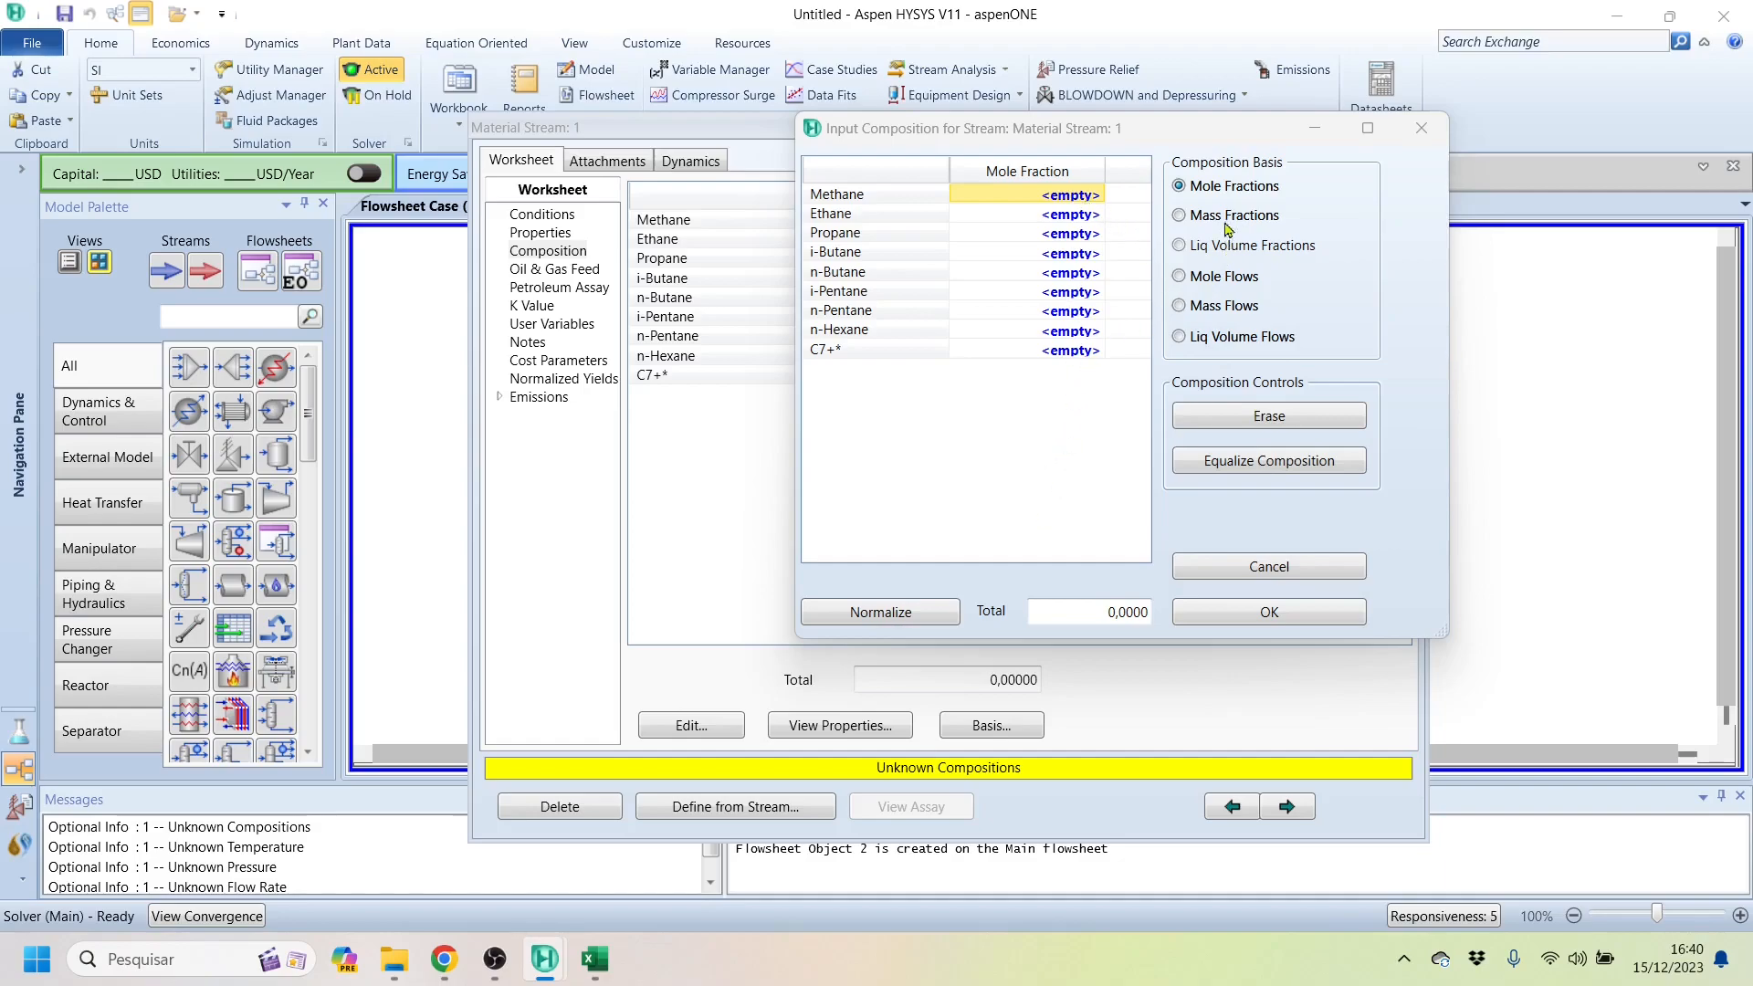
click(1216, 194)
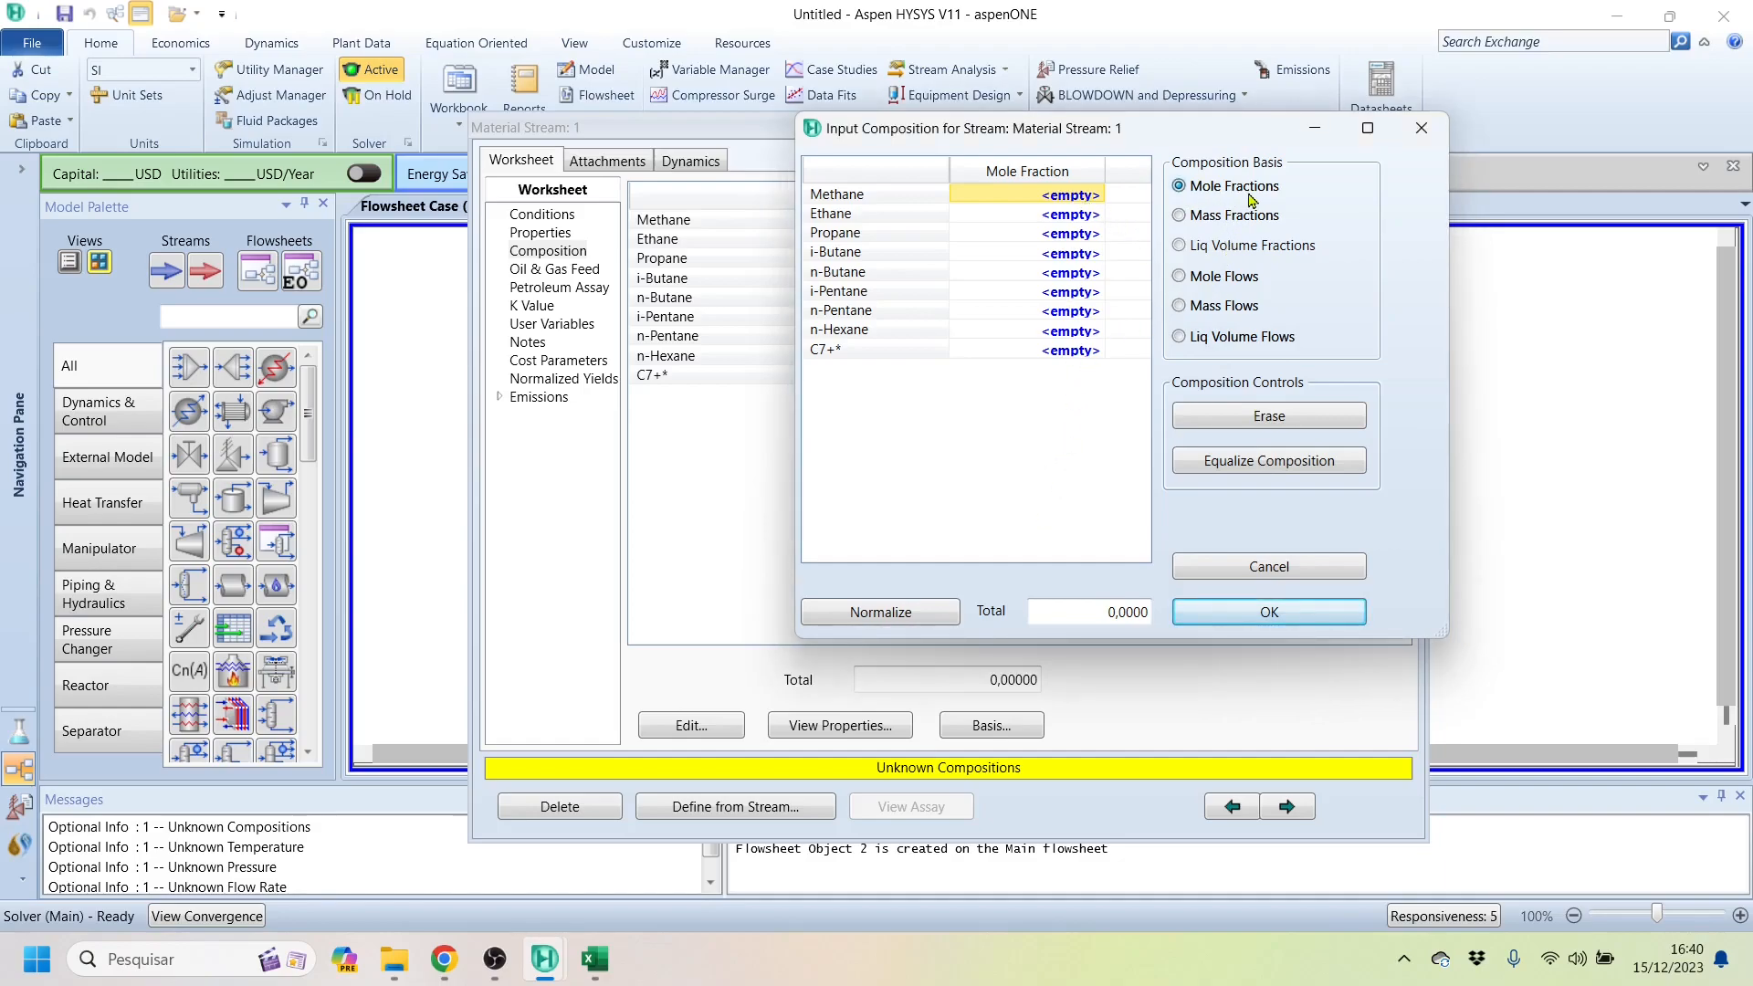
right_click(1117, 619)
click(1103, 598)
Step: Switch to the Excel workbook Pasta1, copy the mole fractions in D5:D13, and paste them into stream 1's composition input in HYSYS
key(alt+Tab)
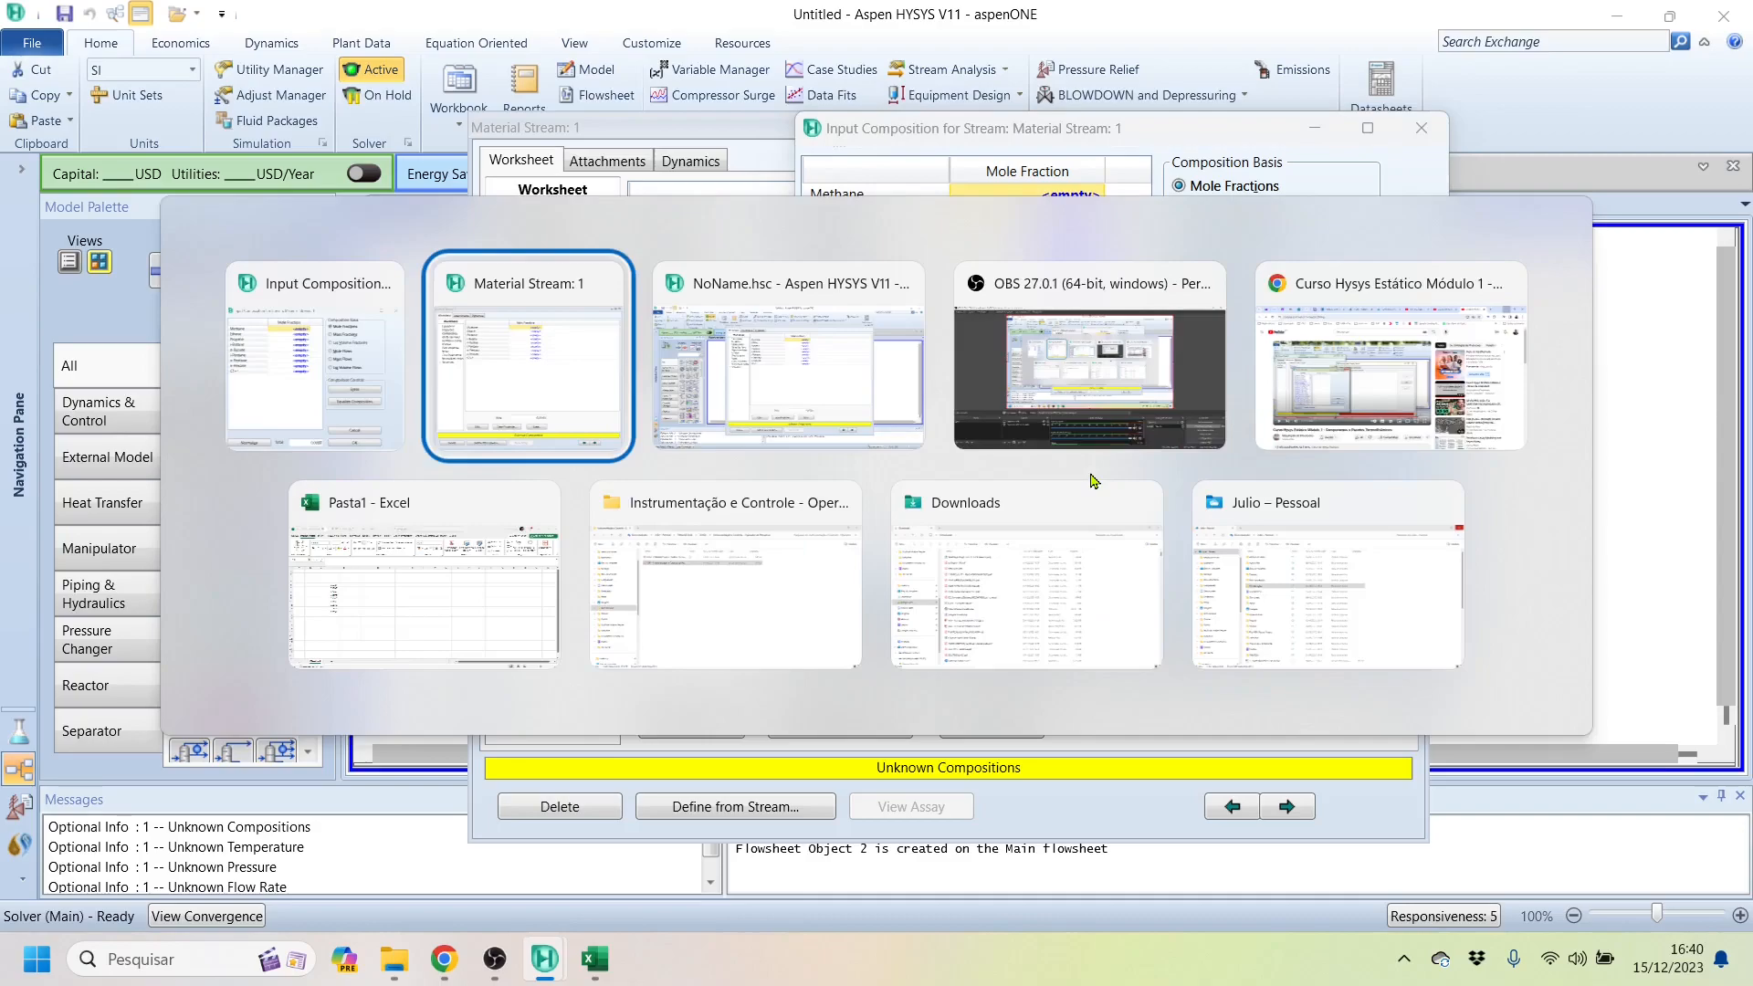
click(438, 563)
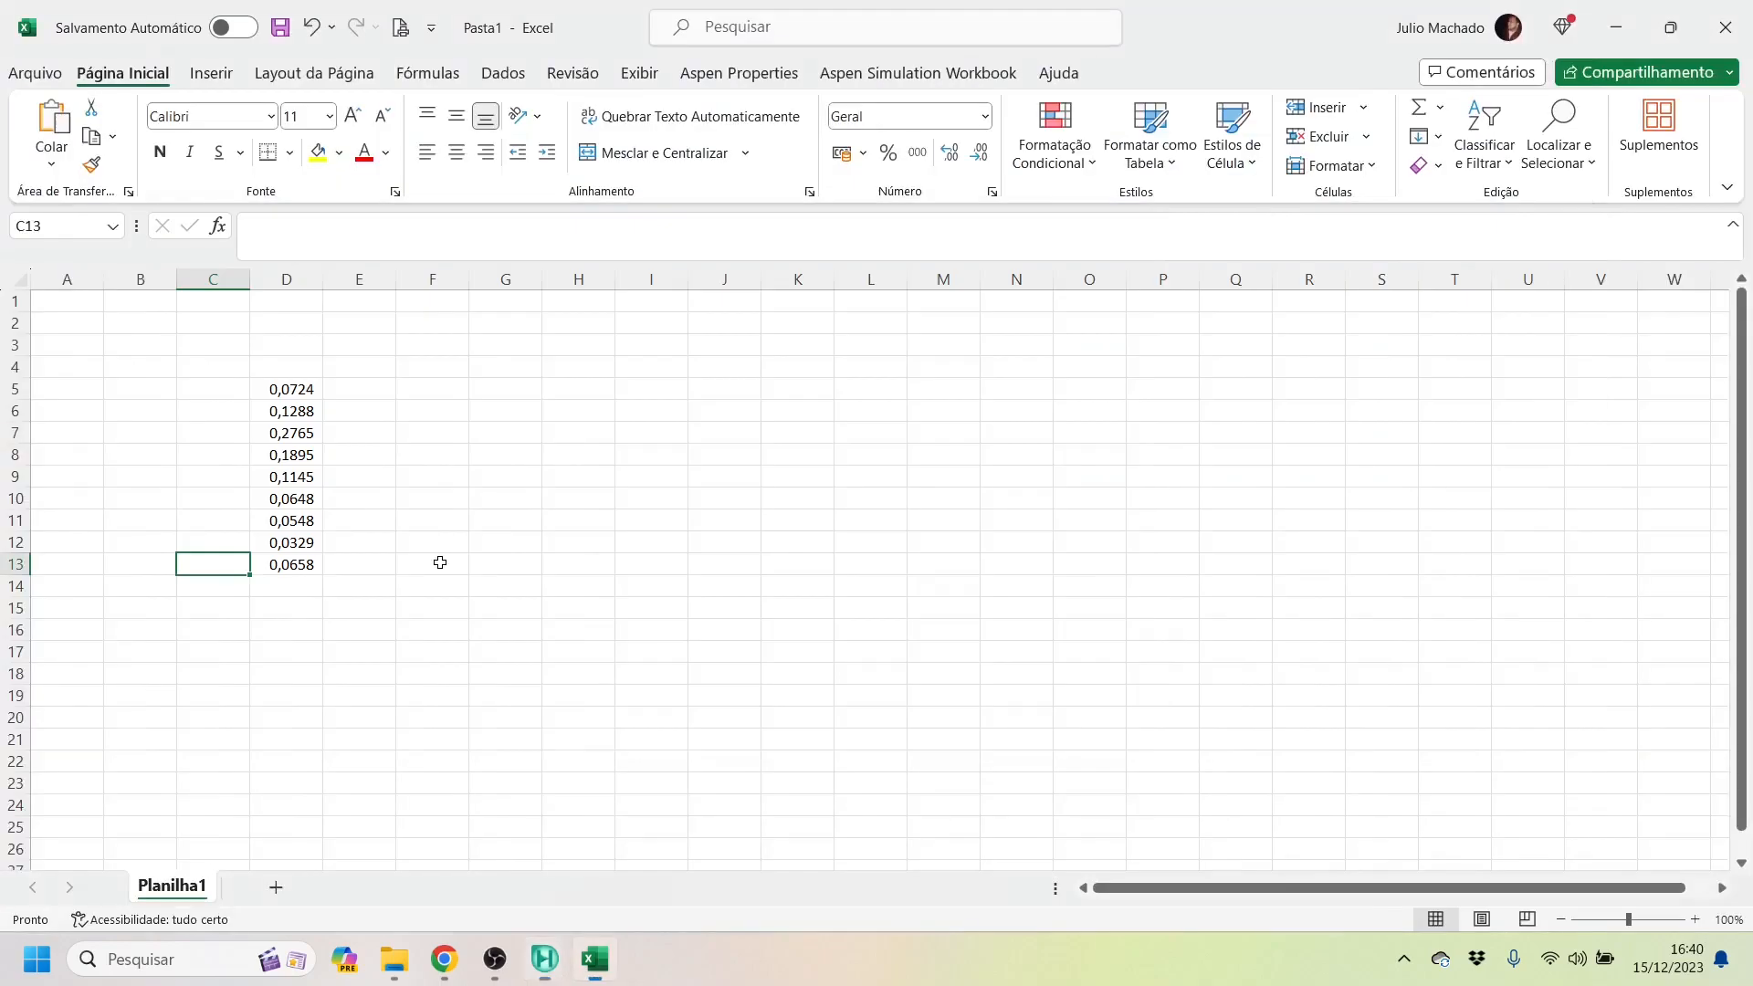
drag(294, 394, 292, 565)
key(ctrl+c)
key(alt+Tab)
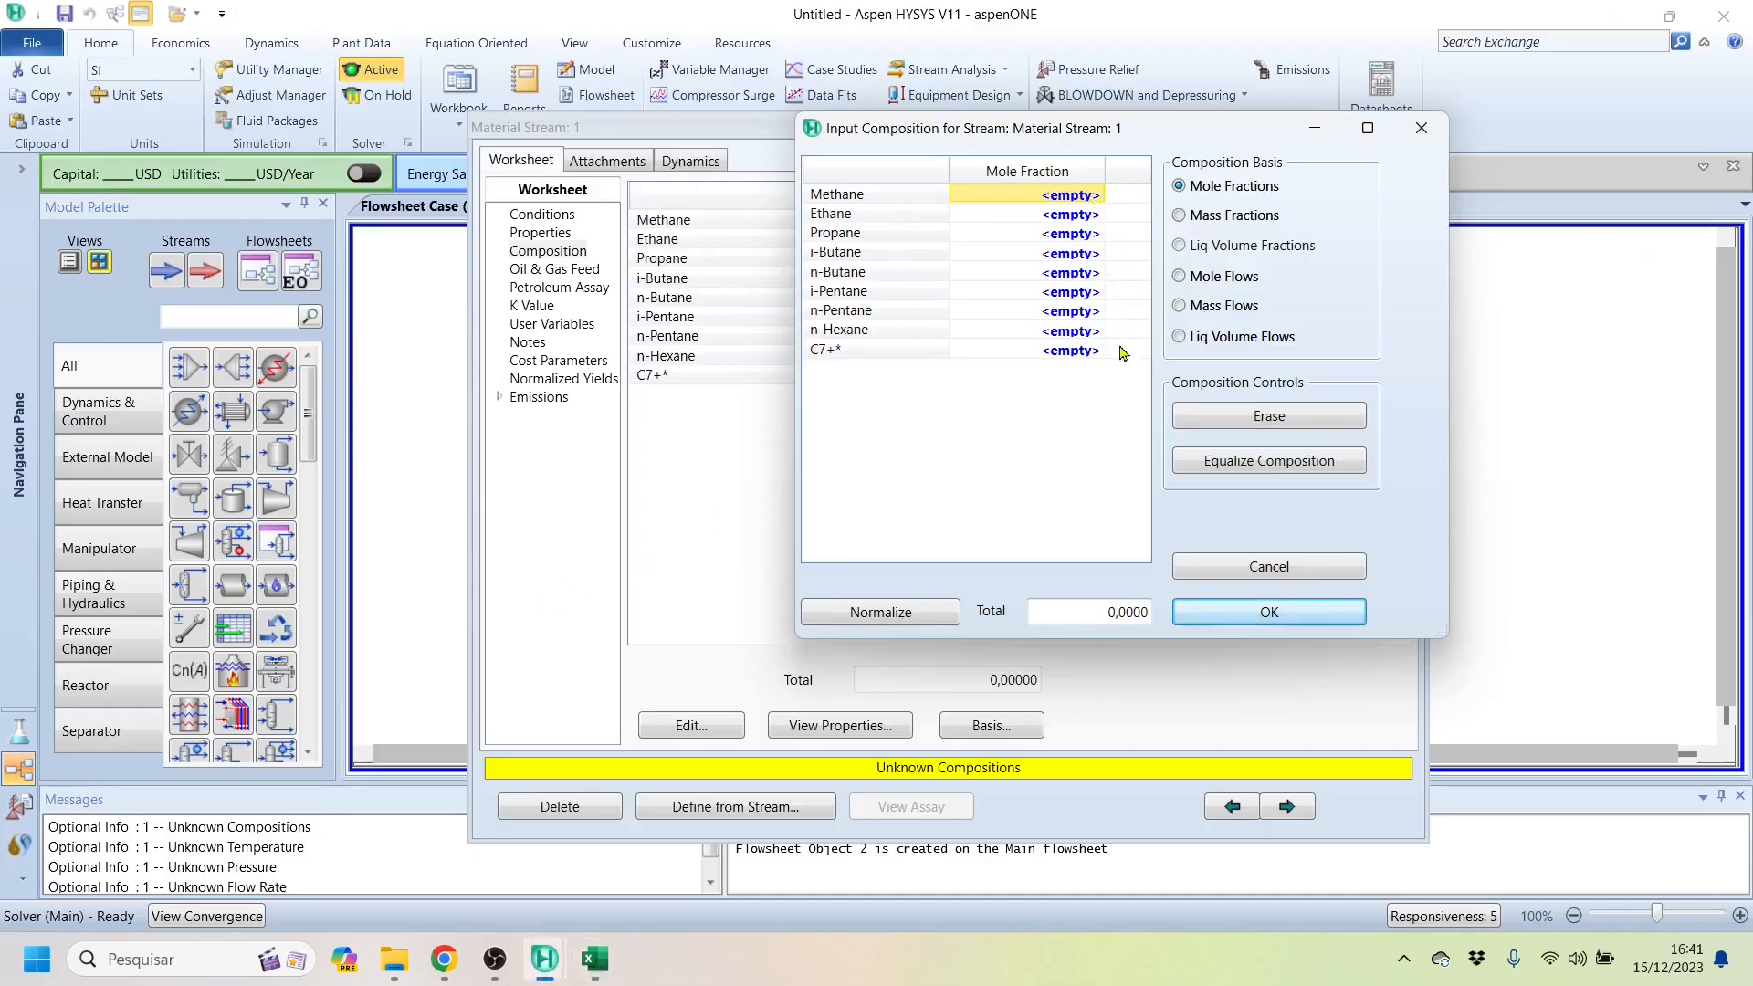
key(ctrl+v)
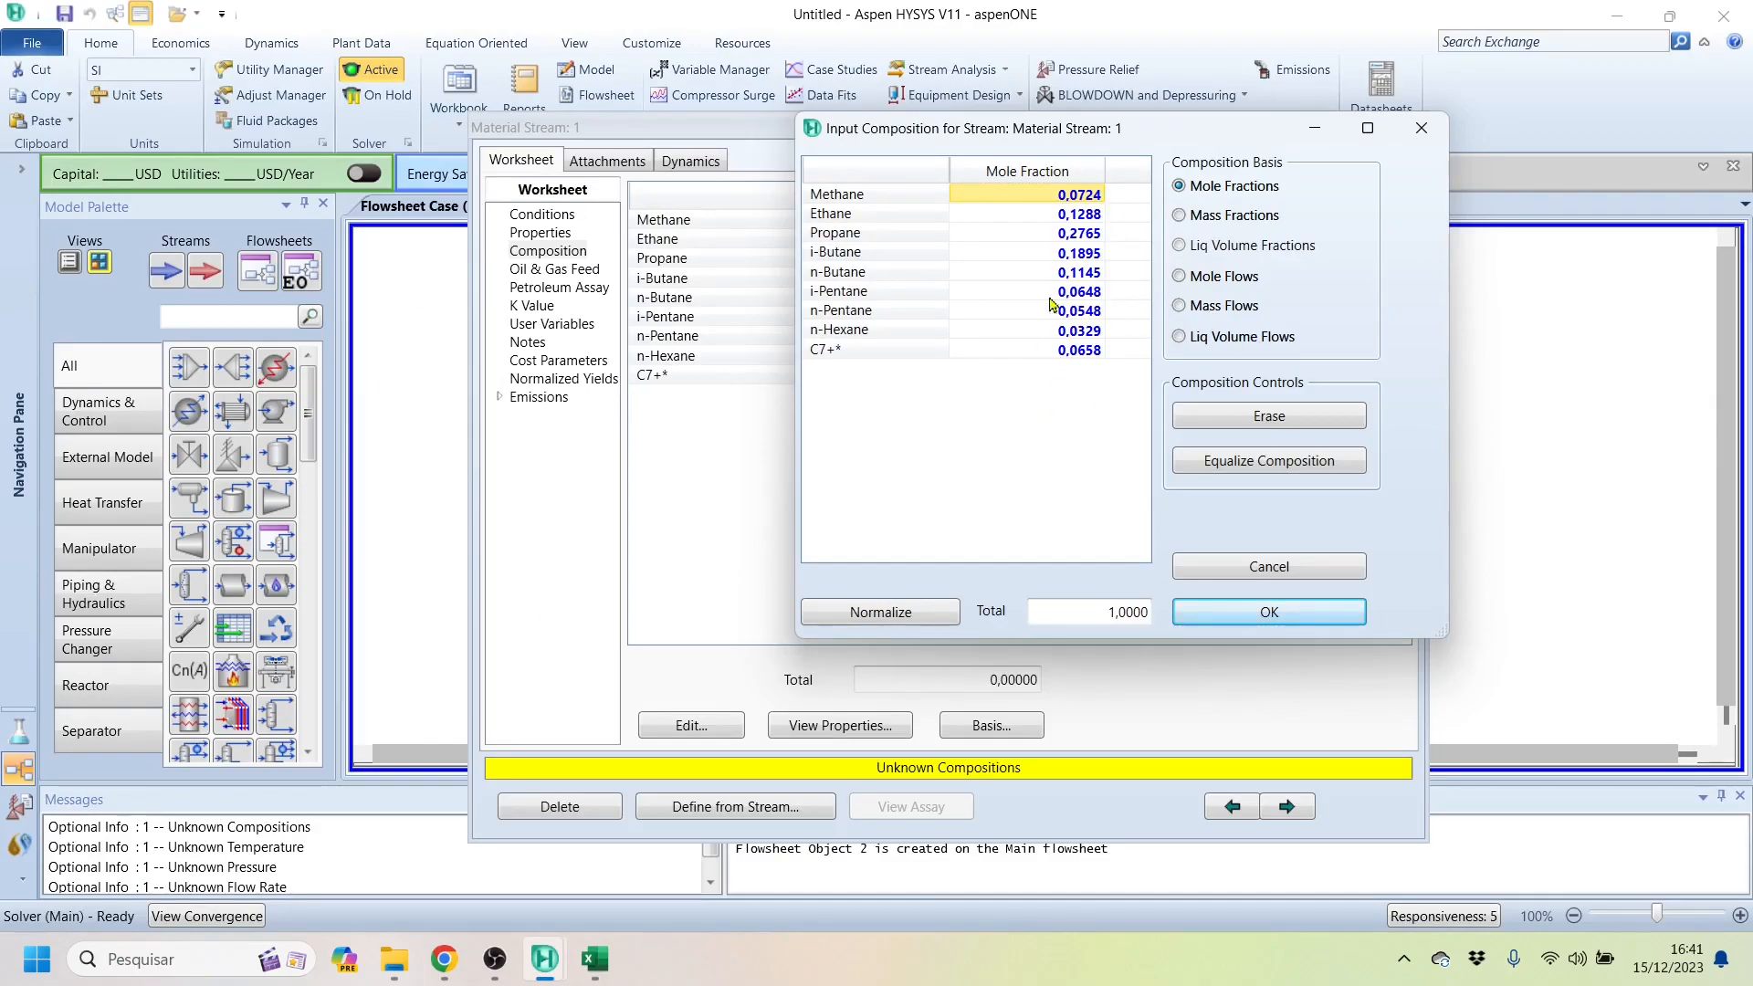
Step: Re-enter the C7+* mole fraction as 0,0658 in the composition input
click(1082, 349)
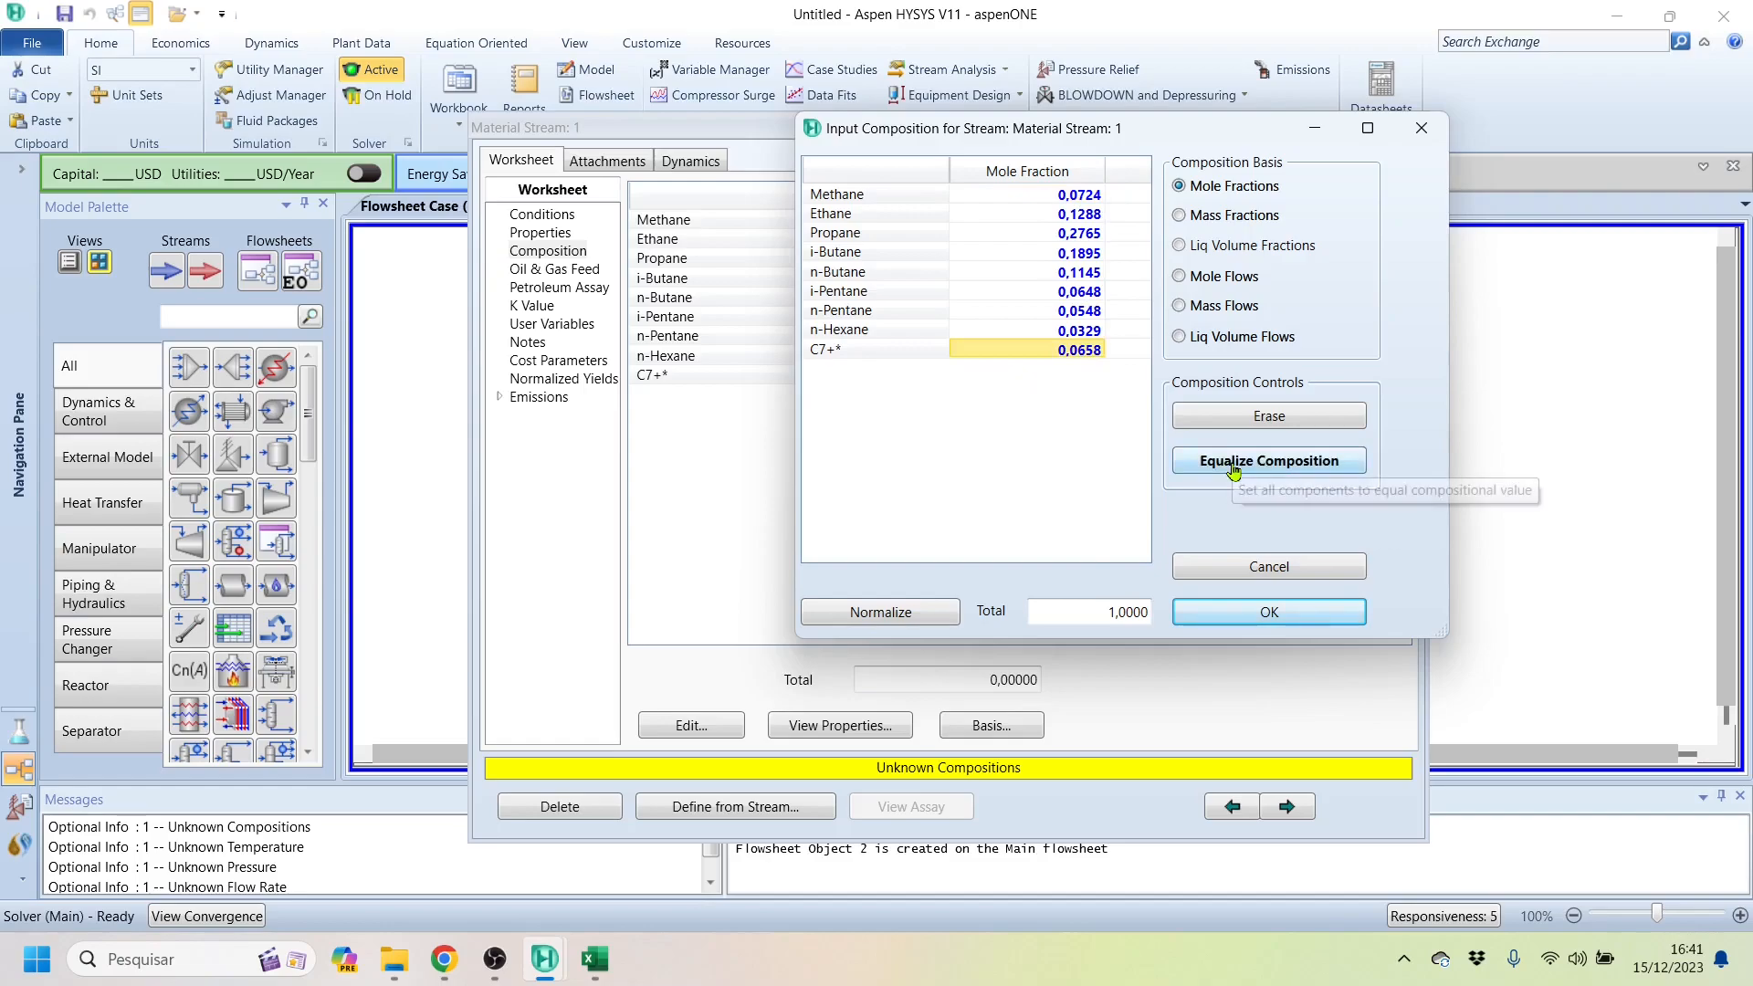
text(0,0)
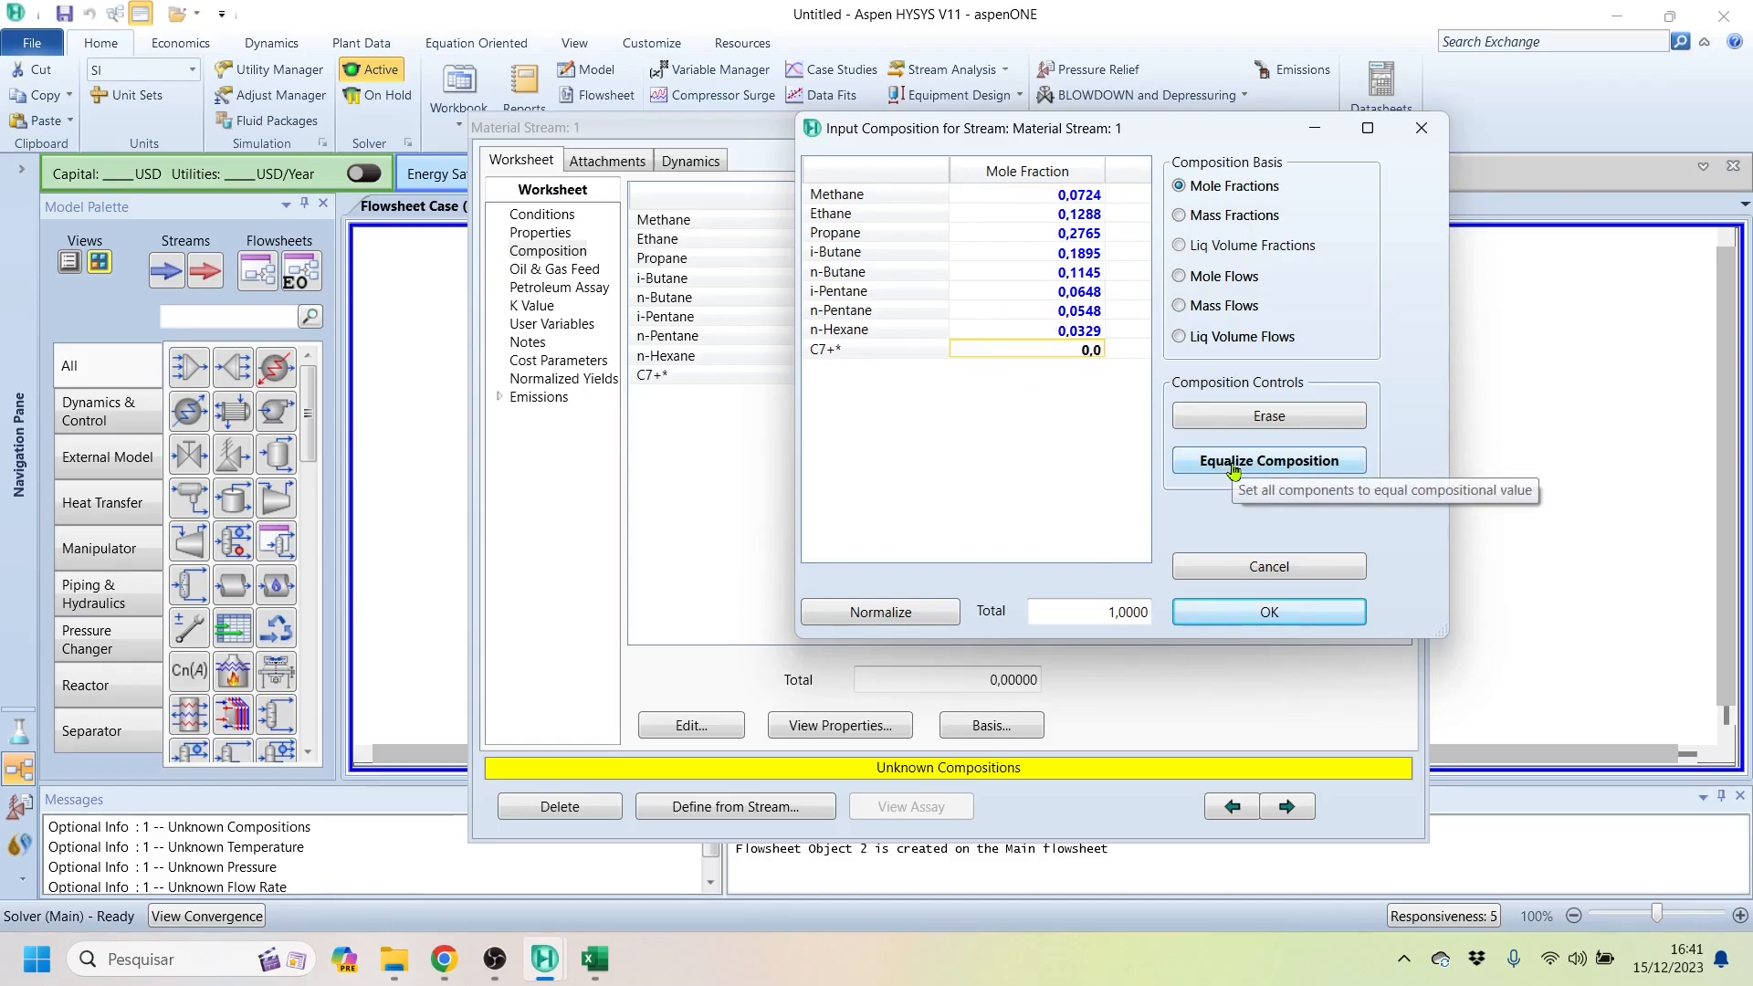
text(658)
key(Return)
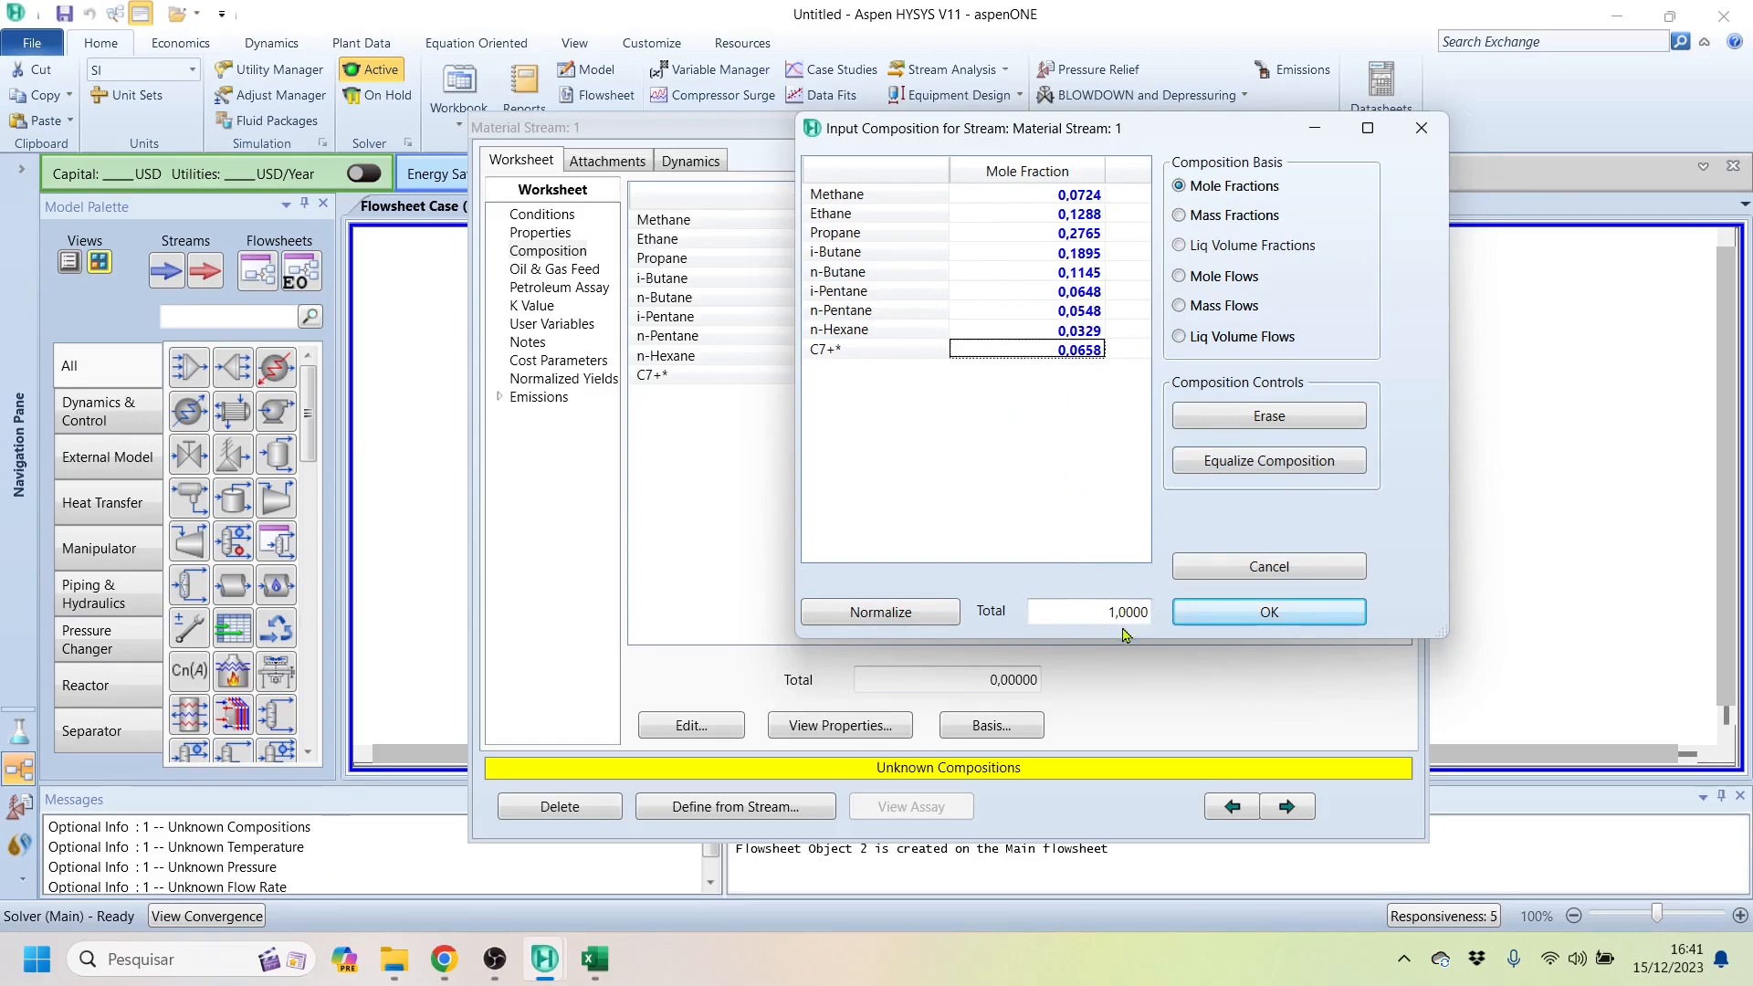
Step: Set the C7+* mole fraction to 0,0659 and accept the composition
click(1099, 350)
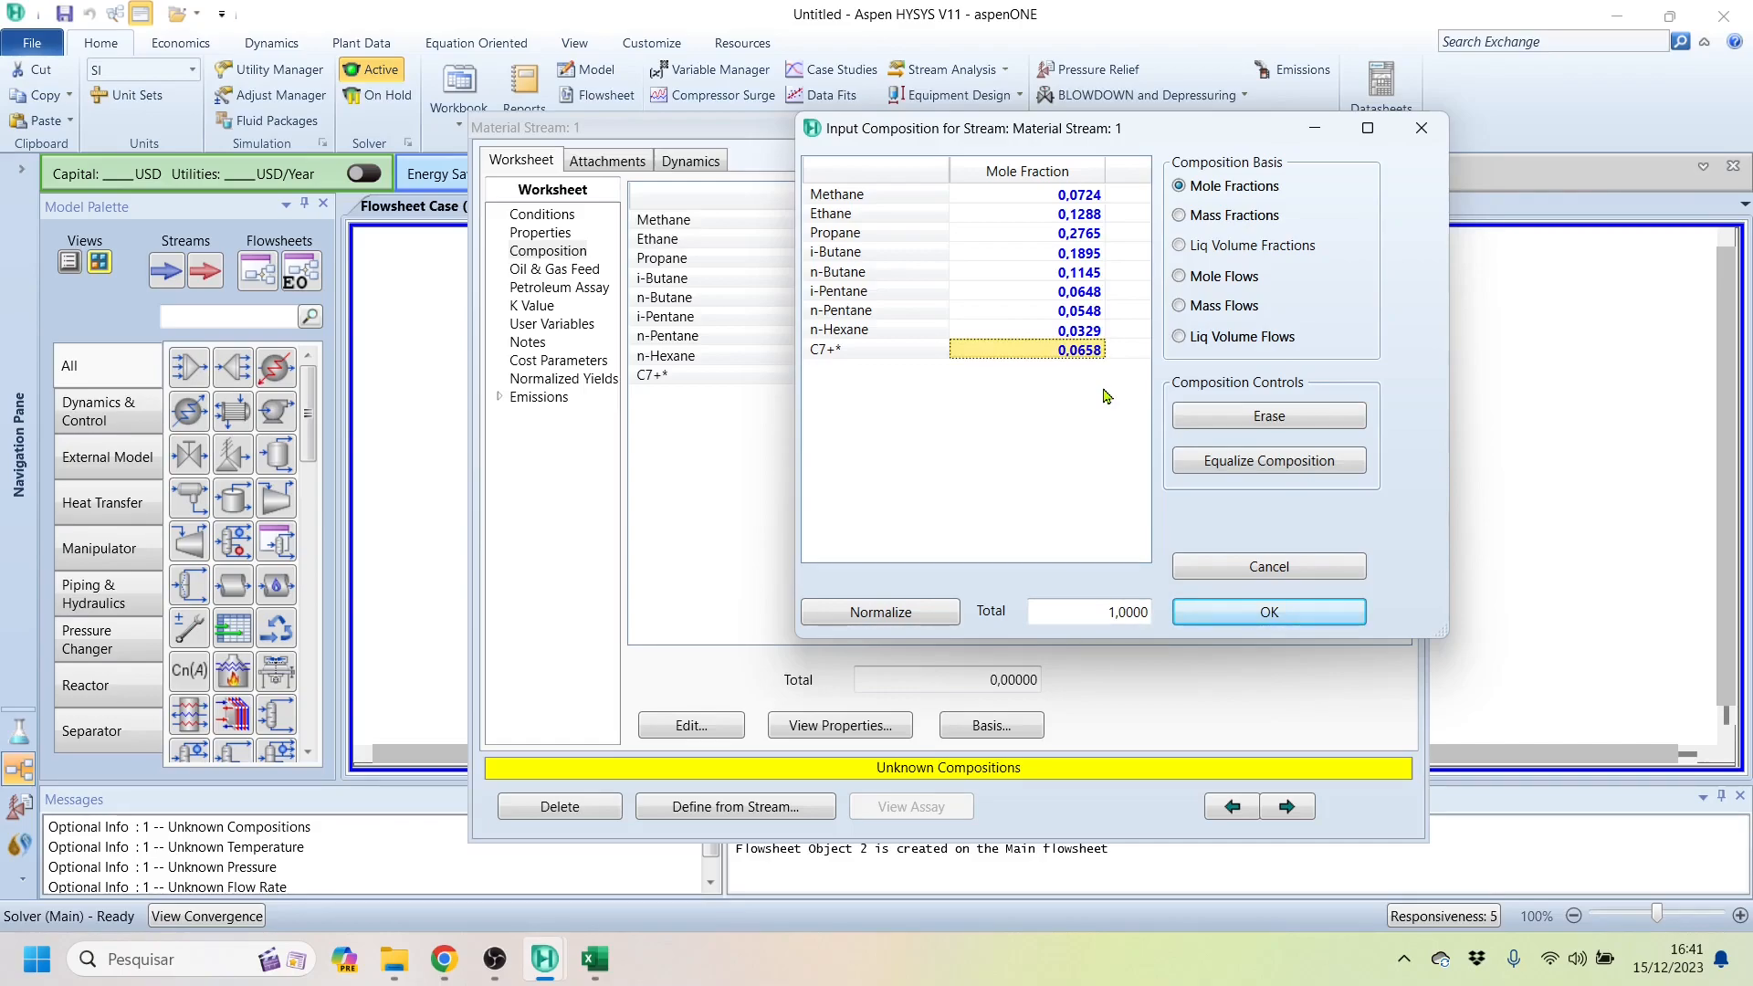
text(0,0659)
key(Return)
click(1247, 621)
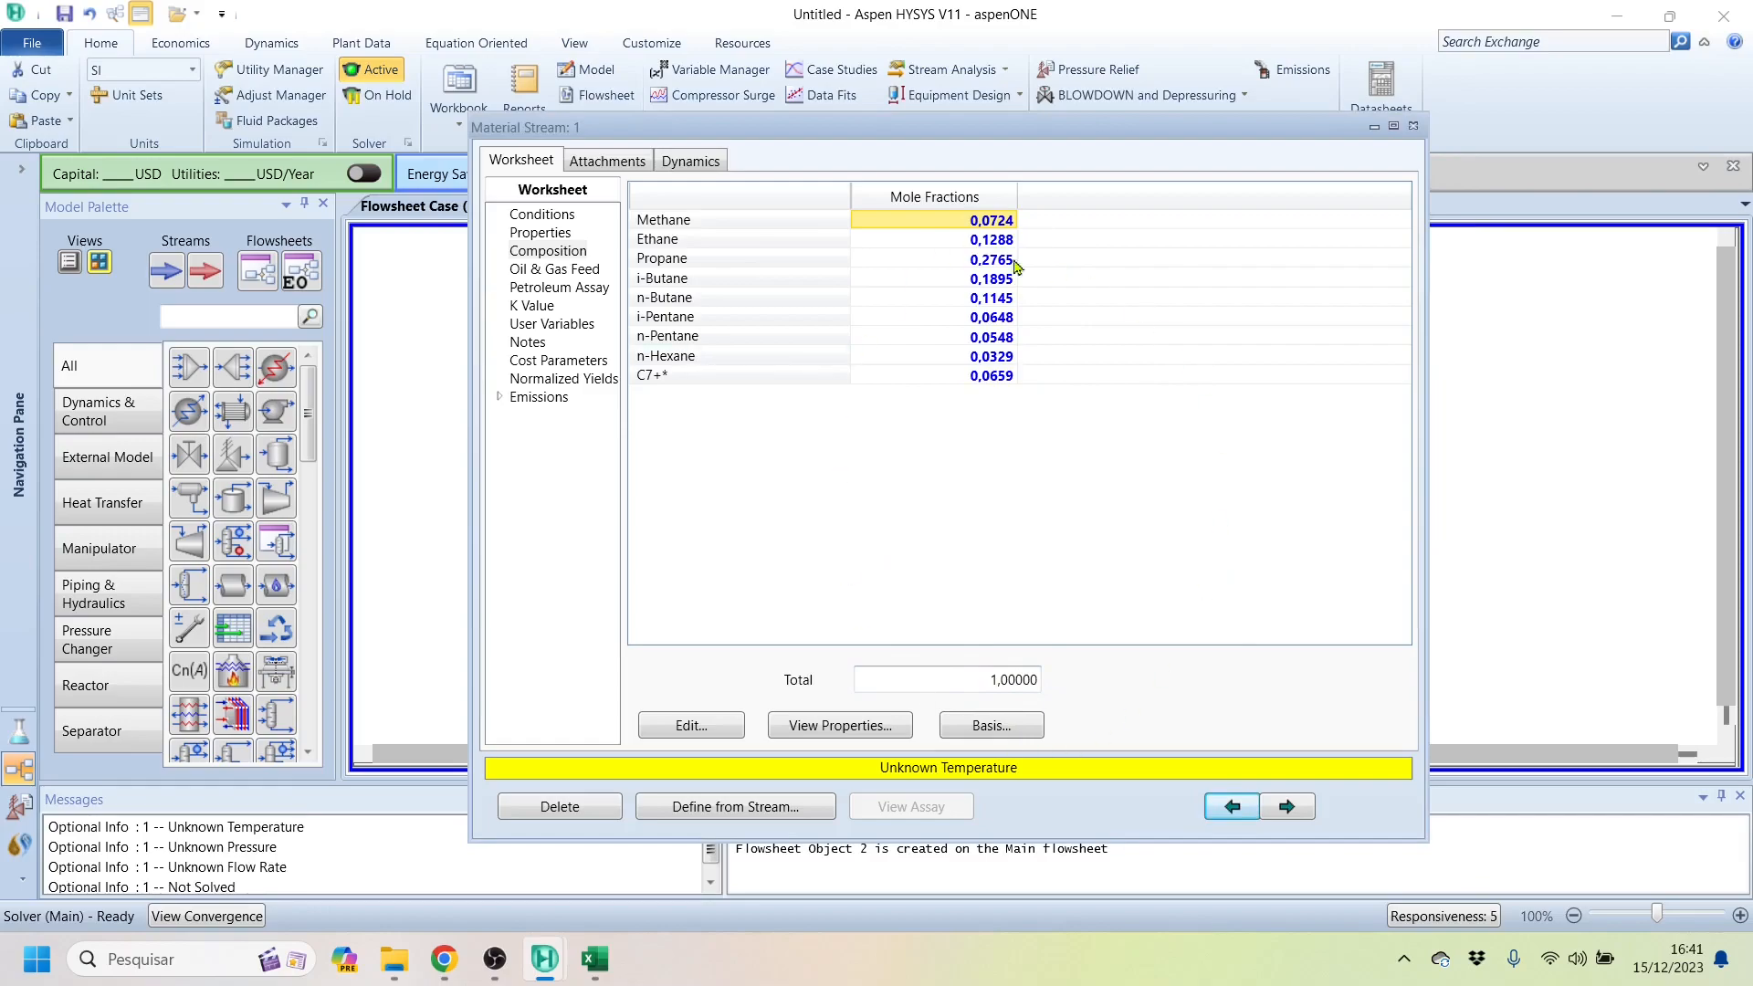
Step: Reopen stream 1's composition input, set the C7+* mole fraction to 0,0658, and accept the composition
click(699, 727)
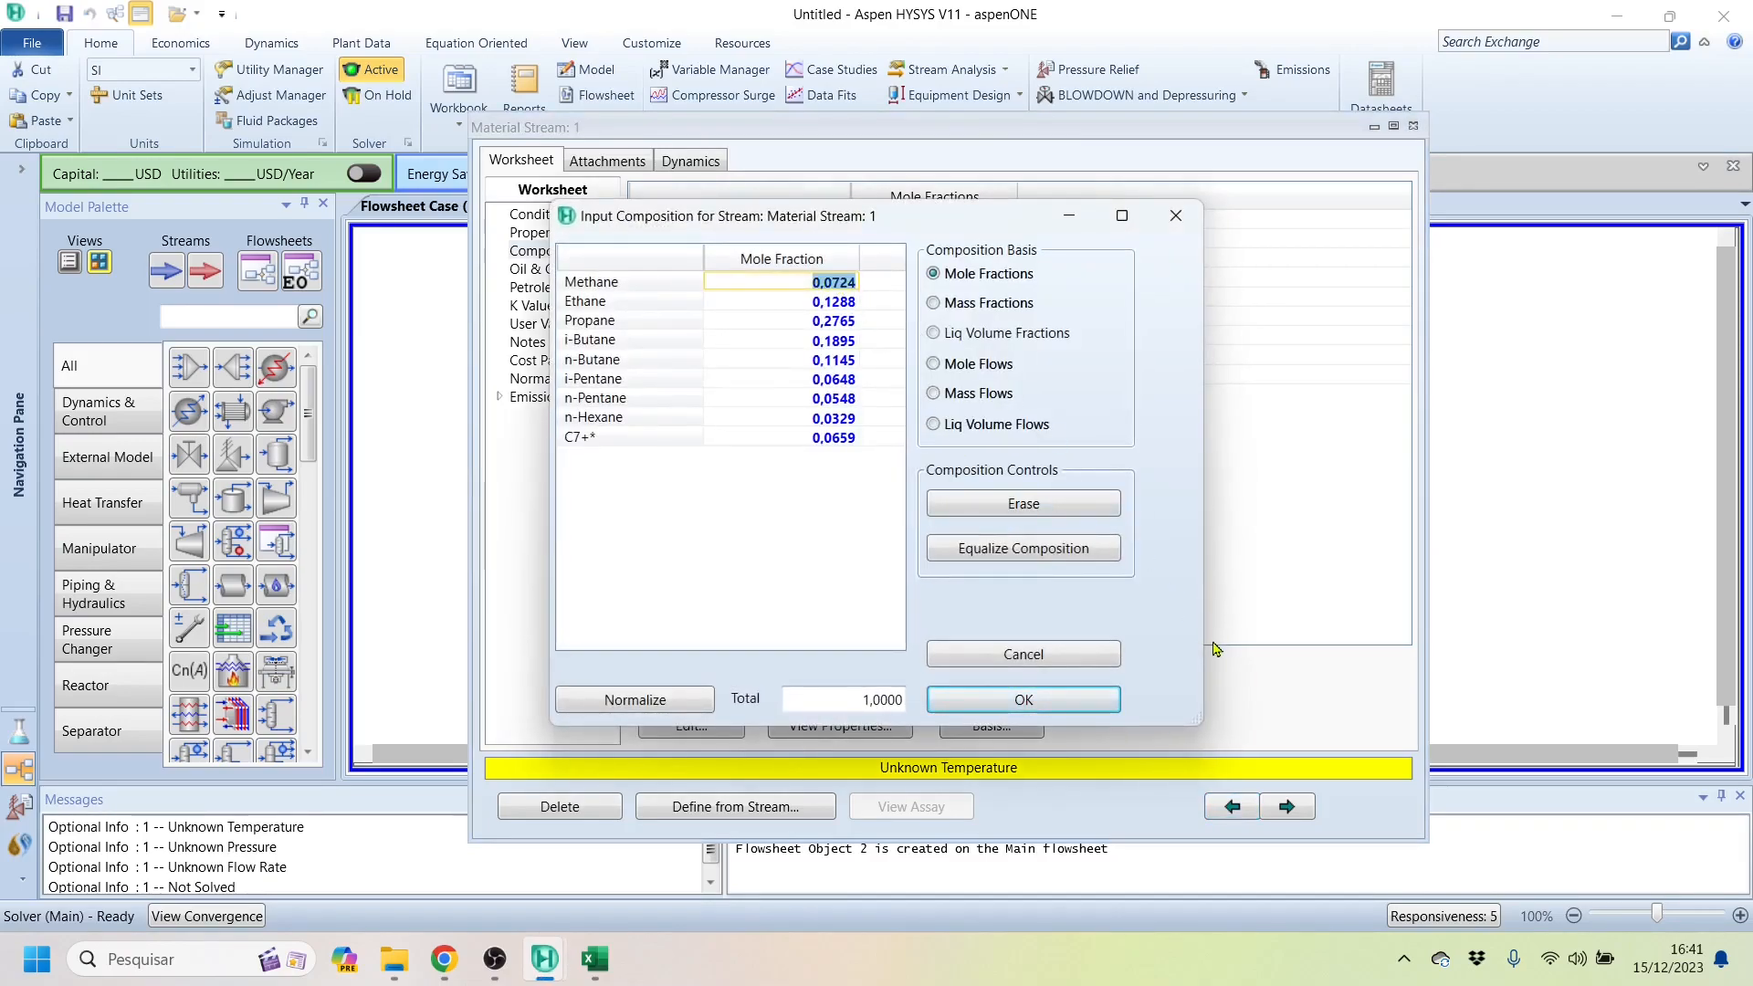
click(770, 349)
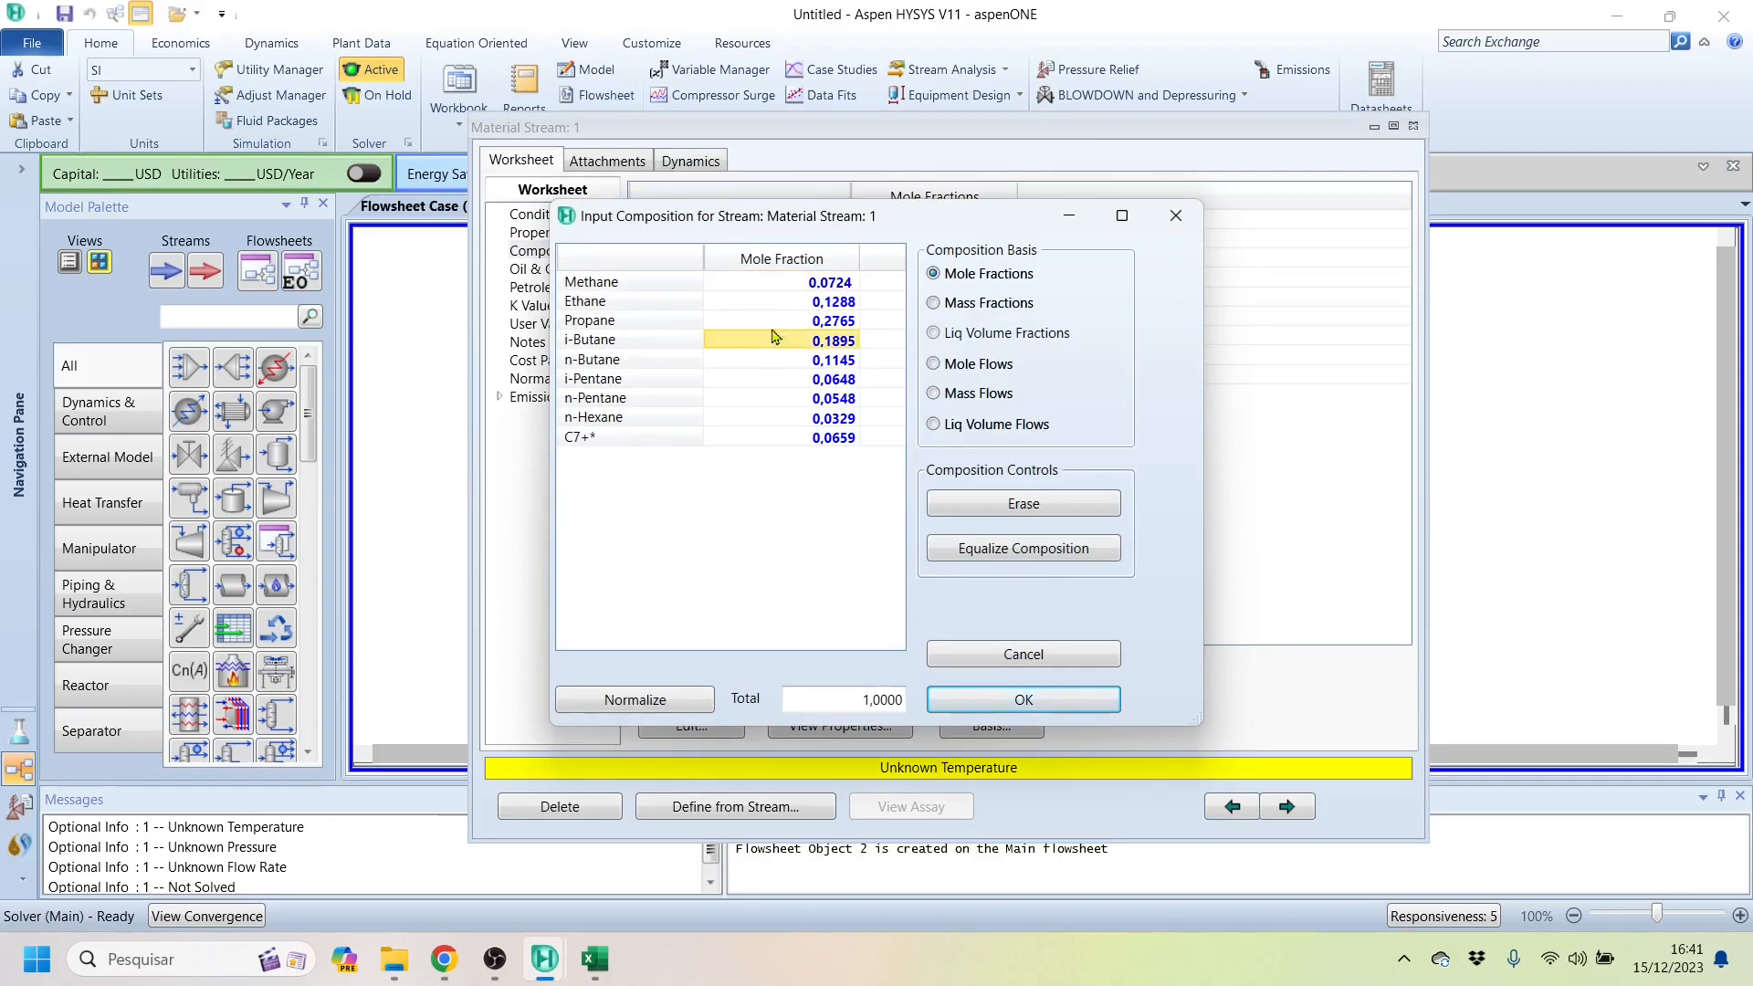
click(800, 285)
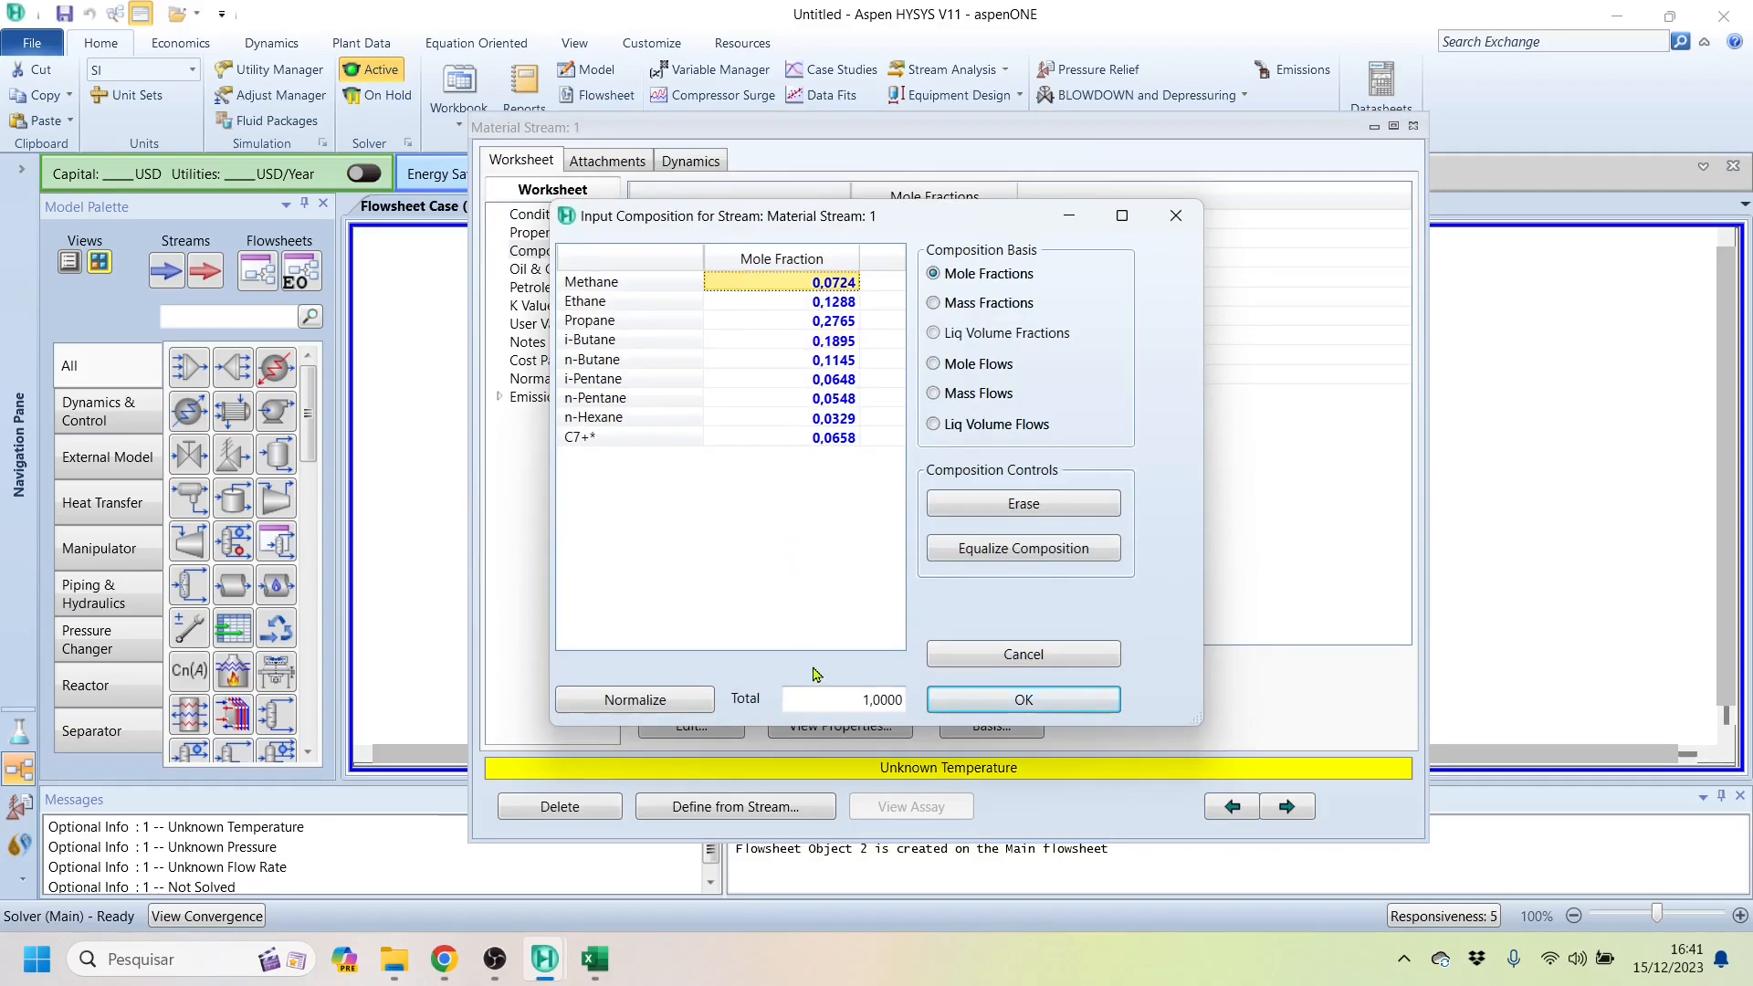
click(1005, 711)
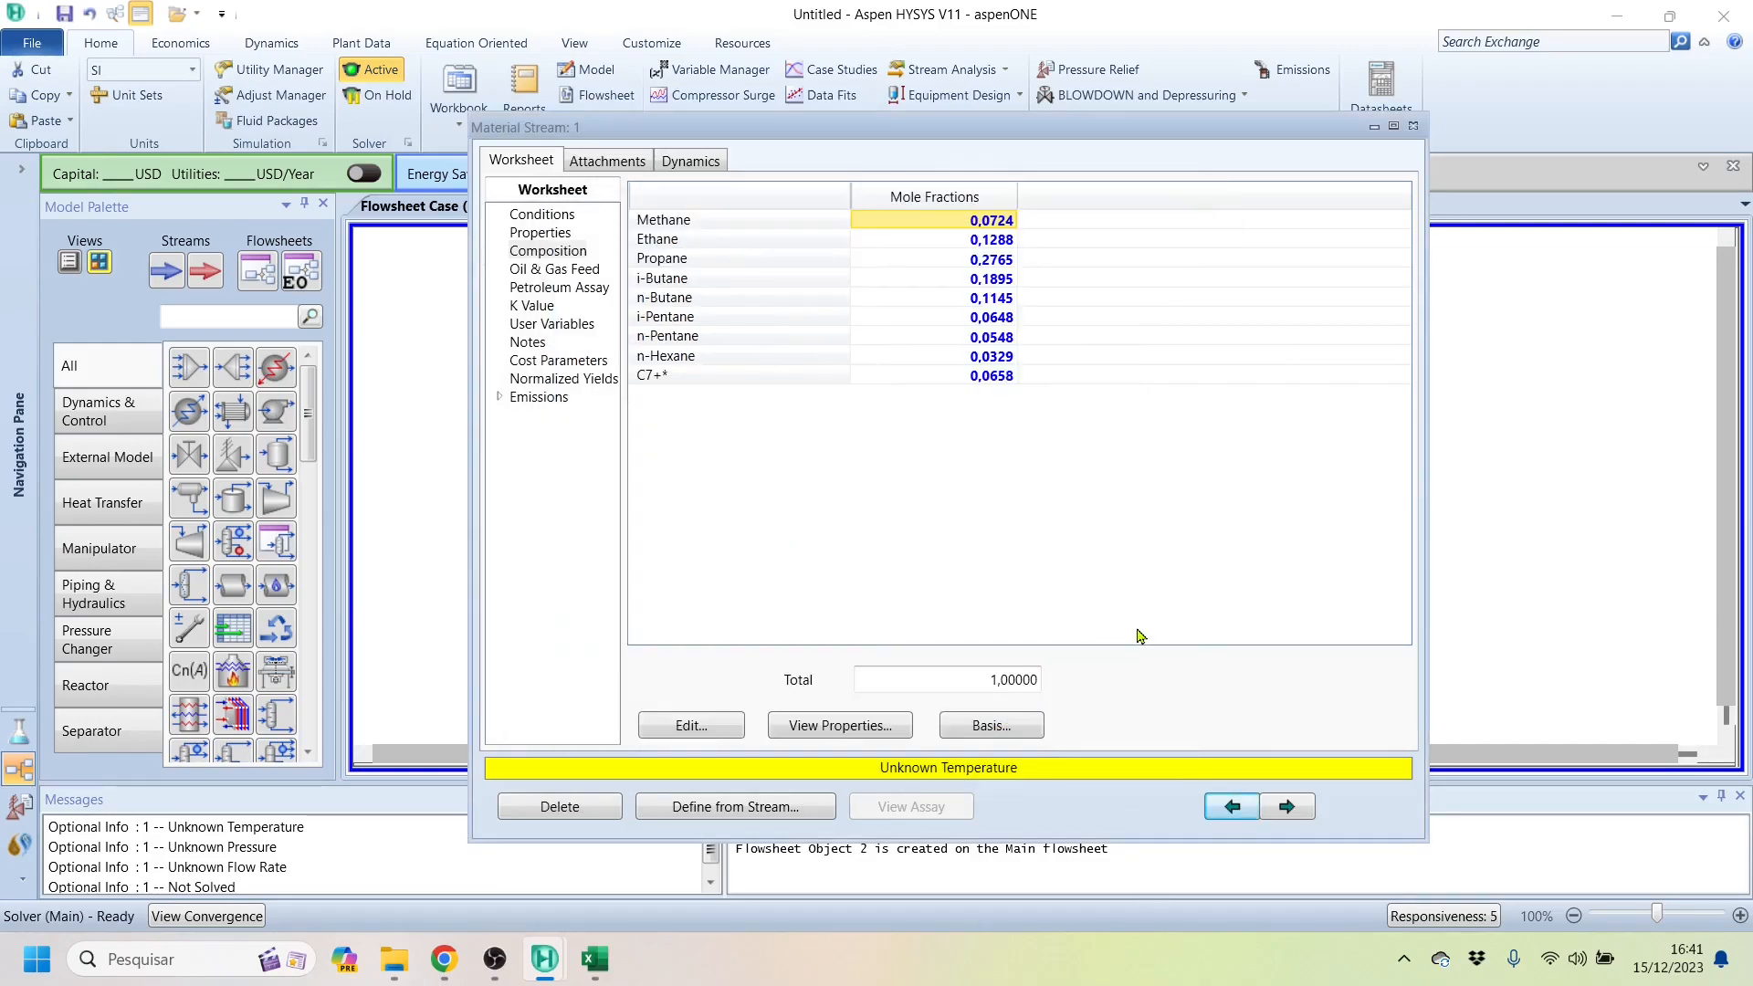
Step: Review the temperature and pressure entries in stream 1's Conditions and look through its Properties list
click(546, 216)
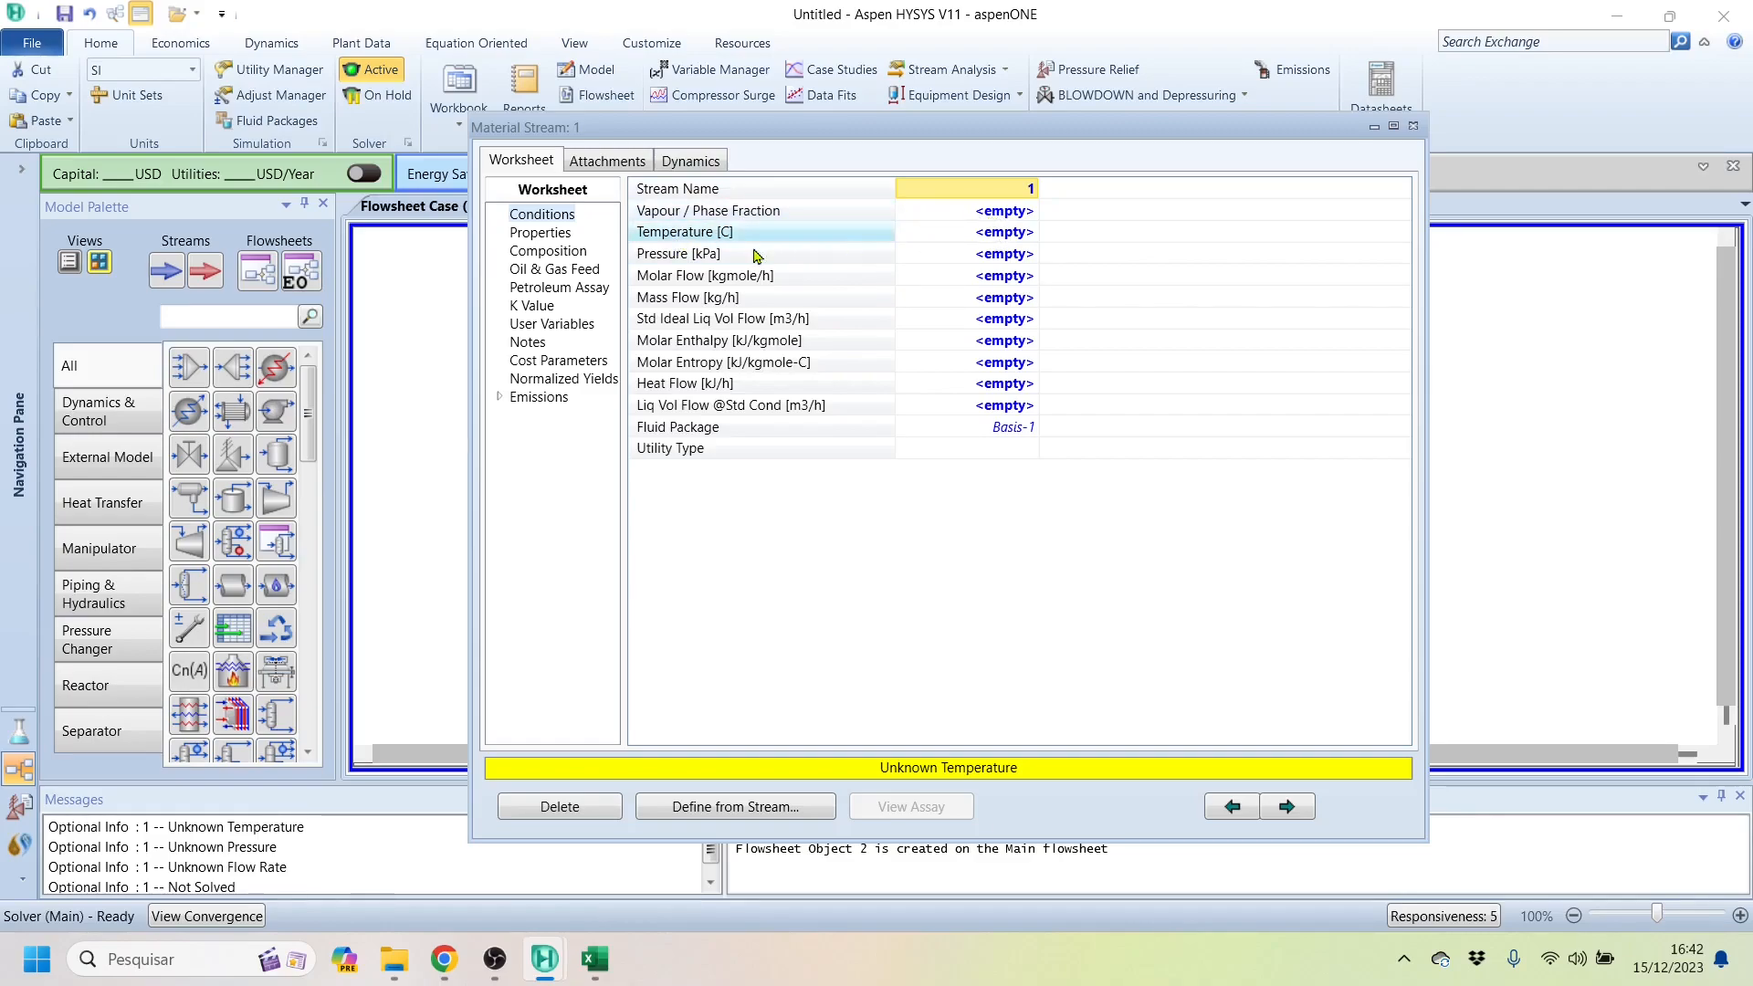
click(979, 236)
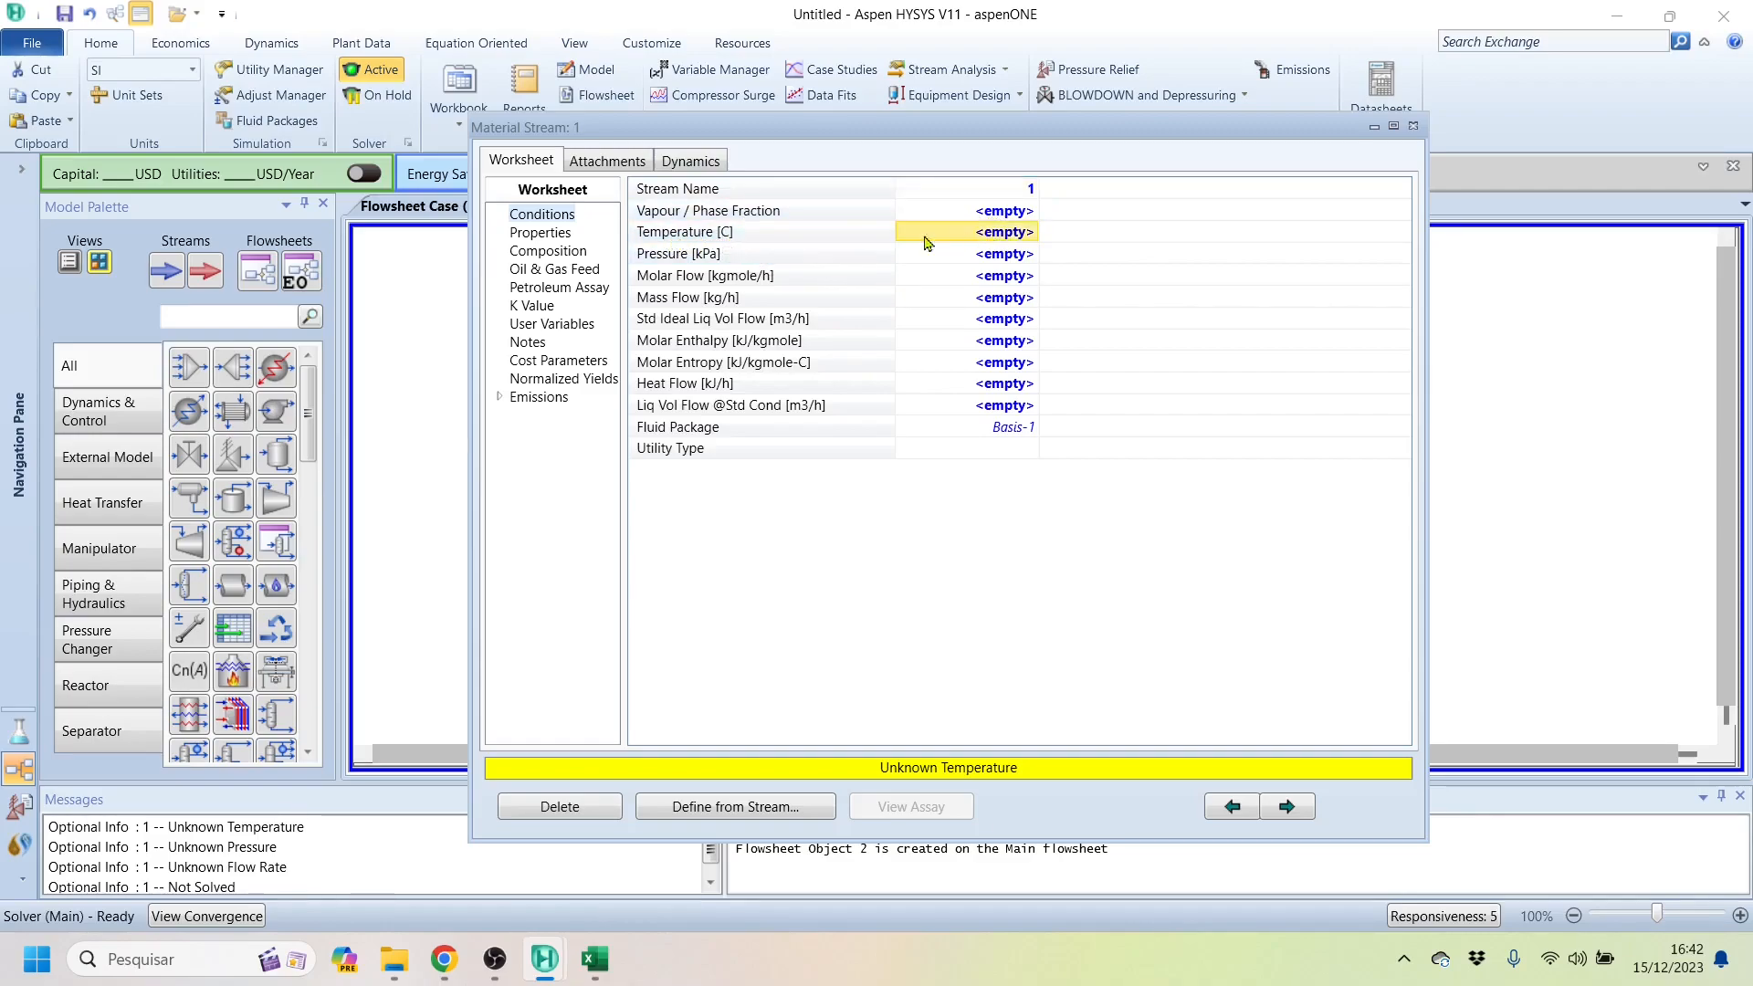
click(984, 257)
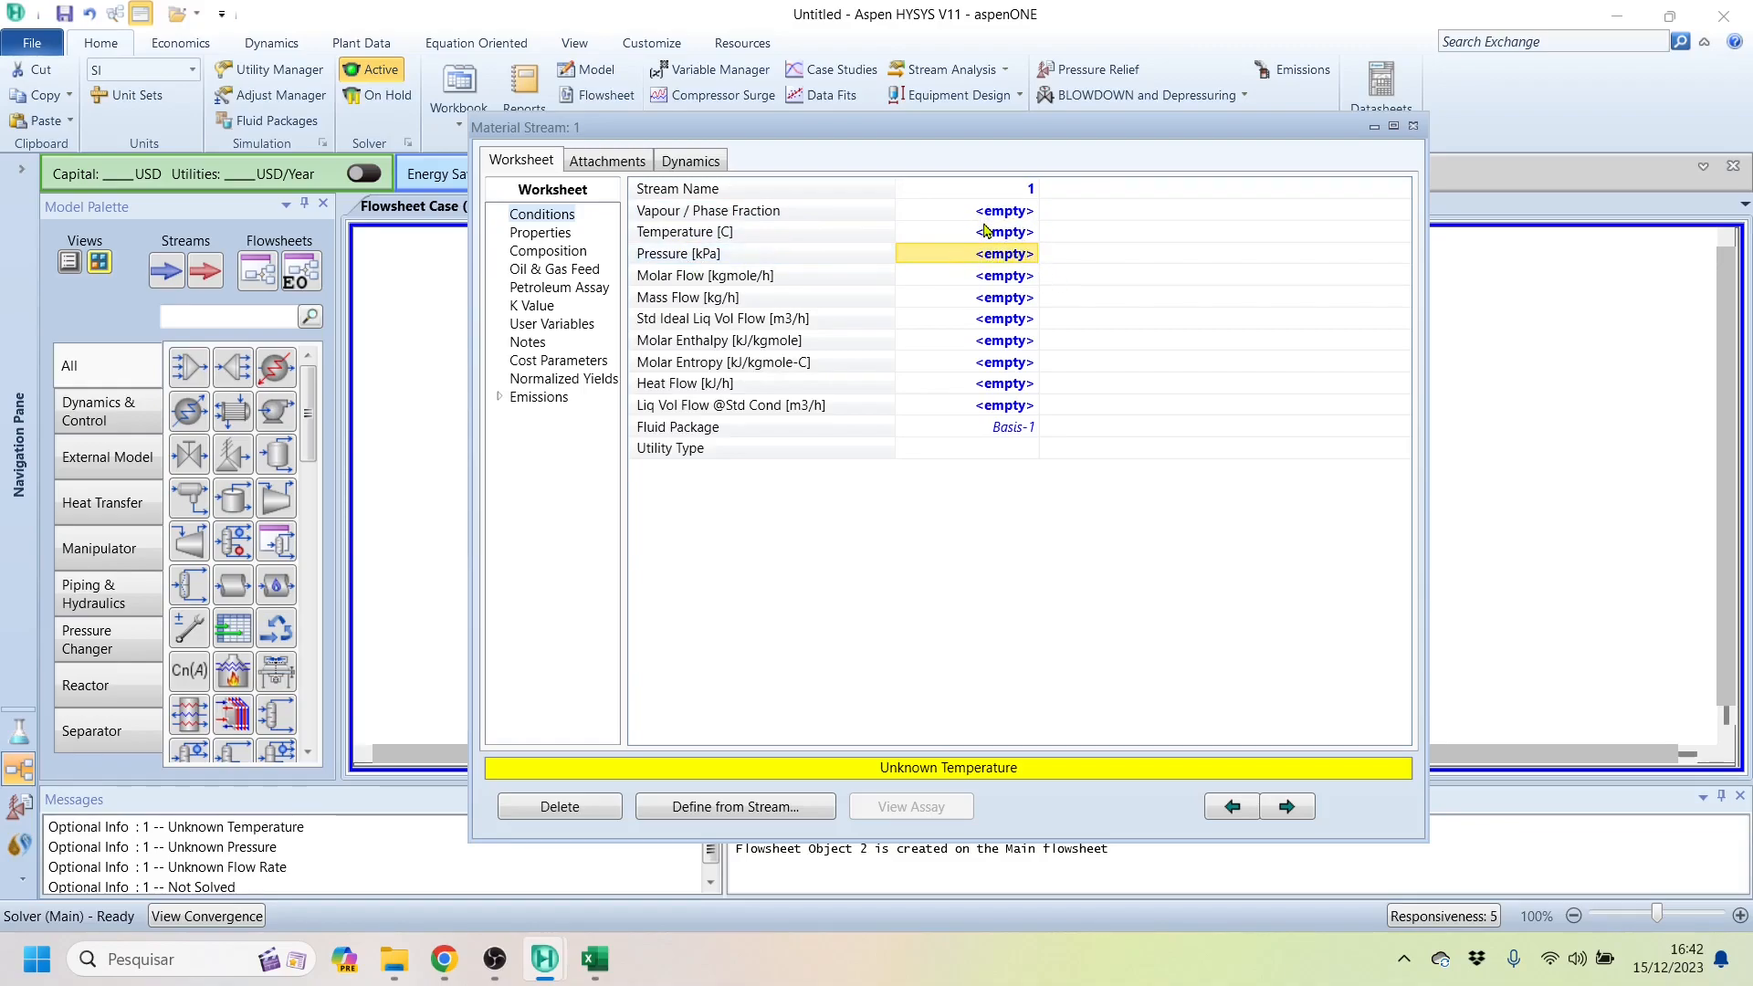
click(540, 233)
scroll(990, 404, down, 10)
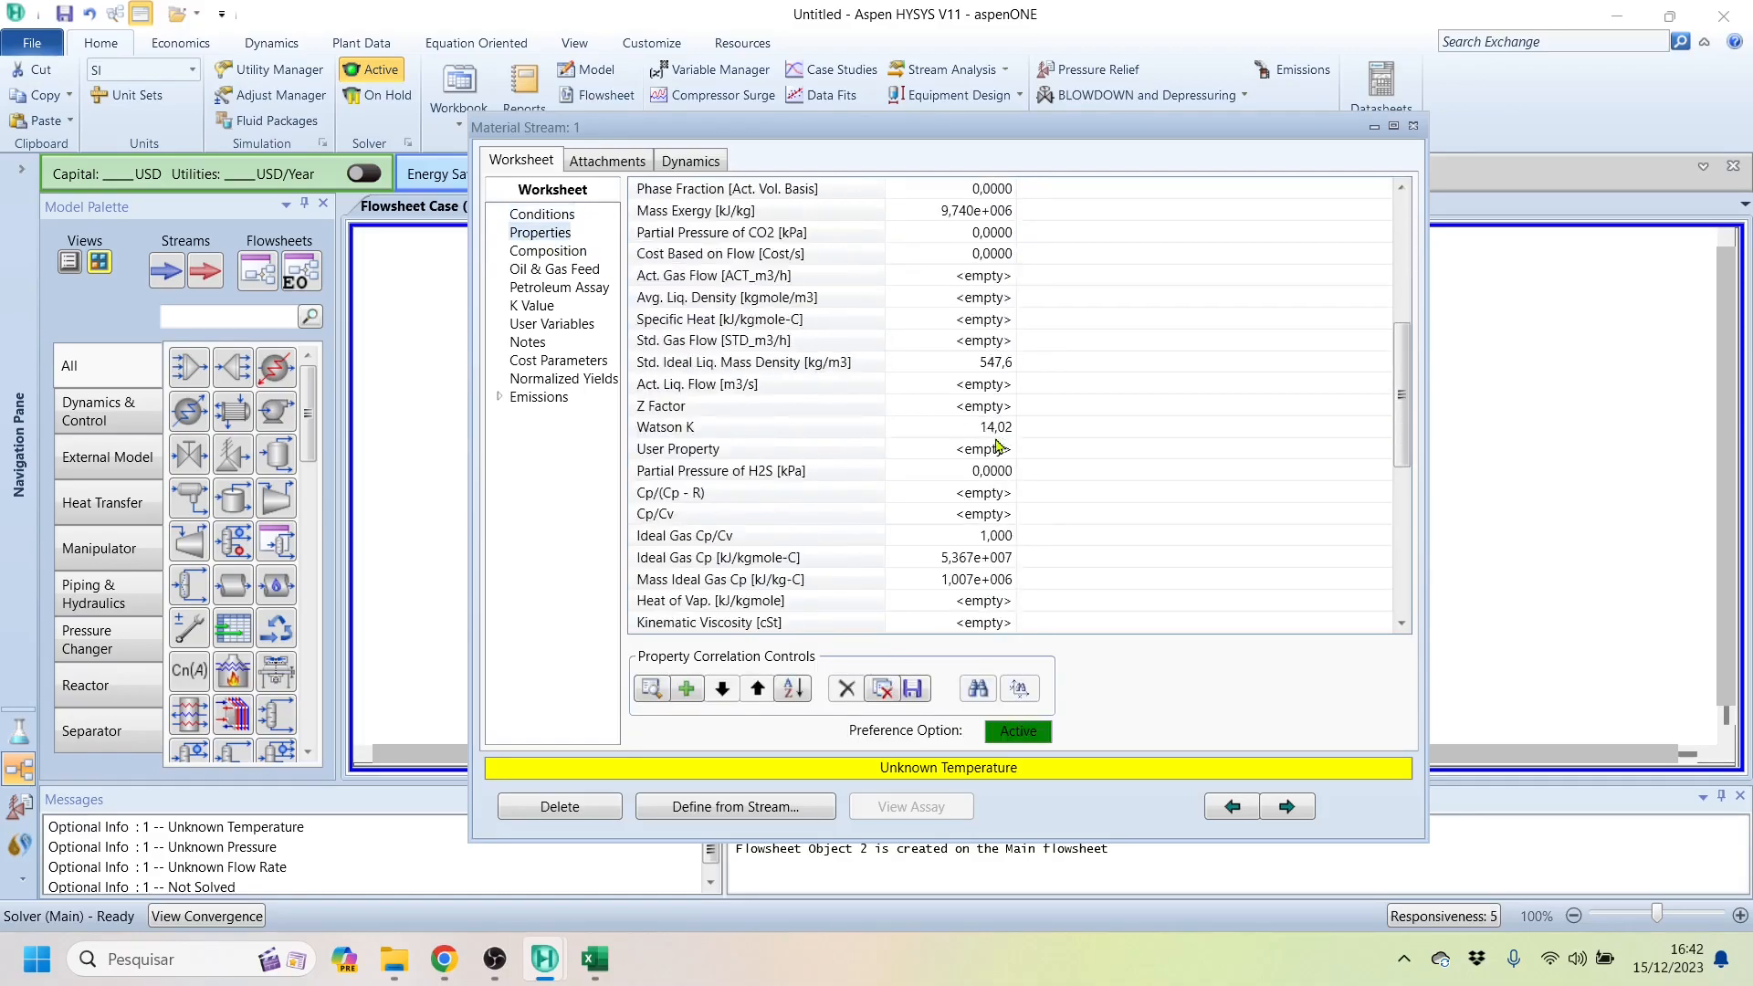
scroll(993, 561, down, 1)
scroll(987, 511, up, 11)
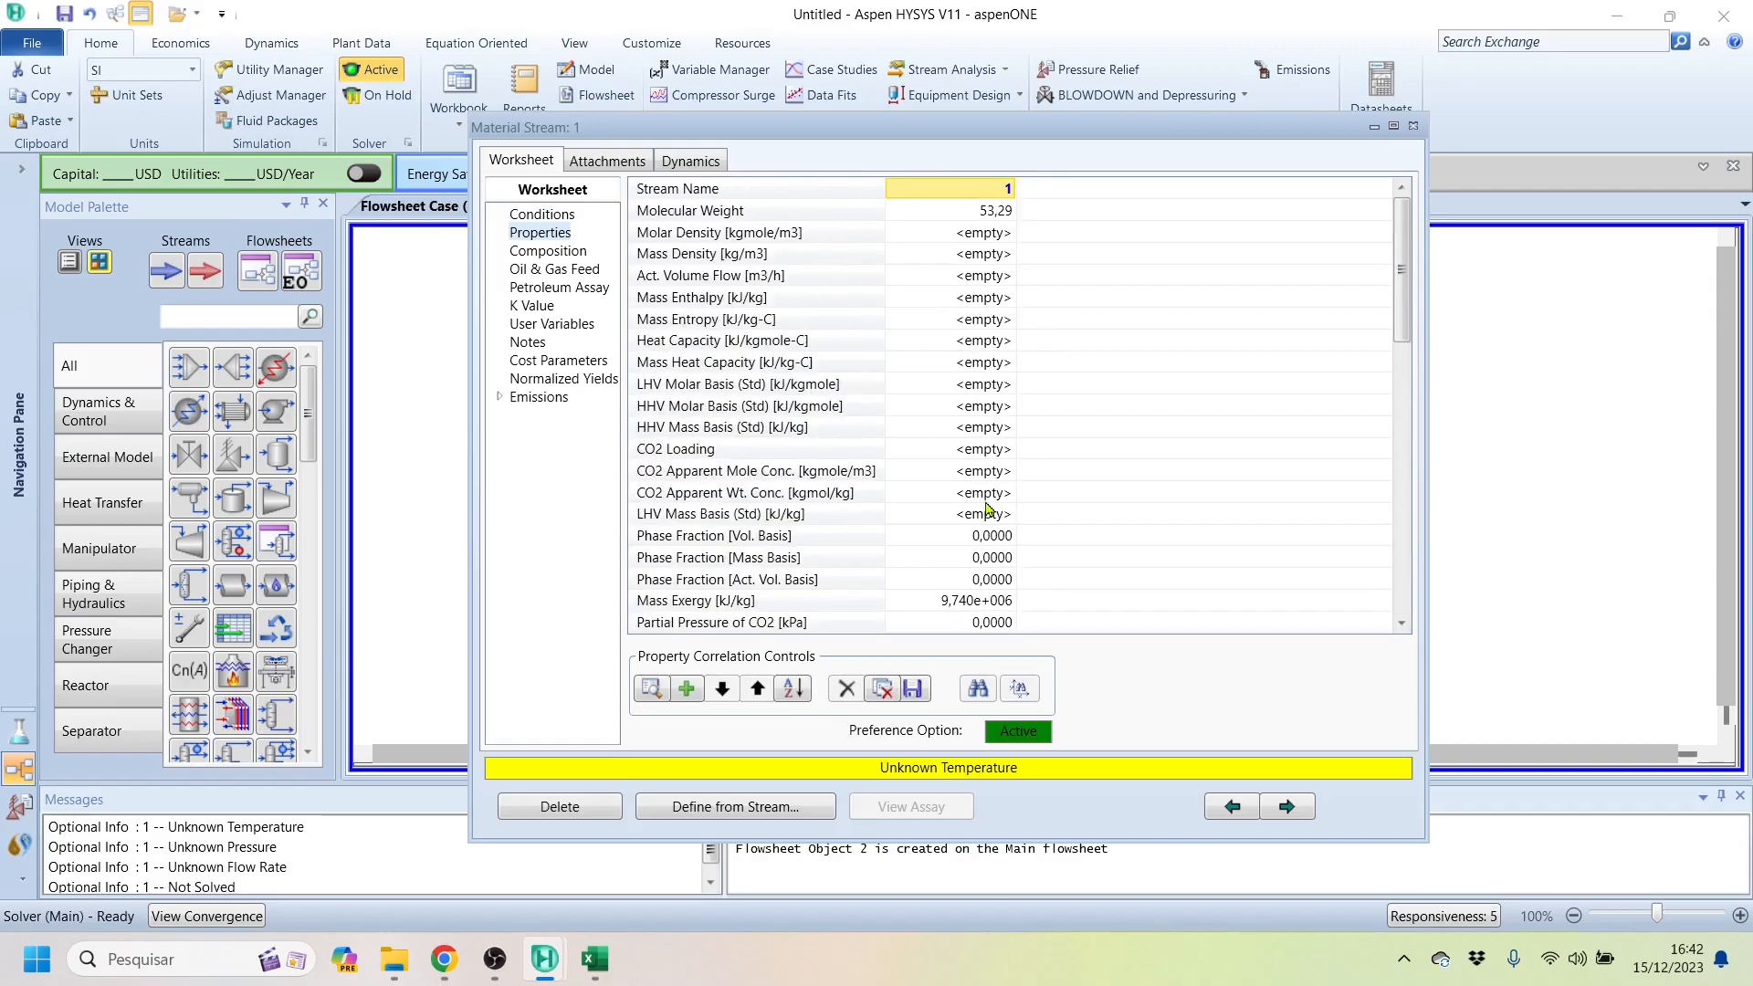
Step: Set stream 1's temperature to 100 C and its pressure to 4000 kPa in its Conditions
click(564, 217)
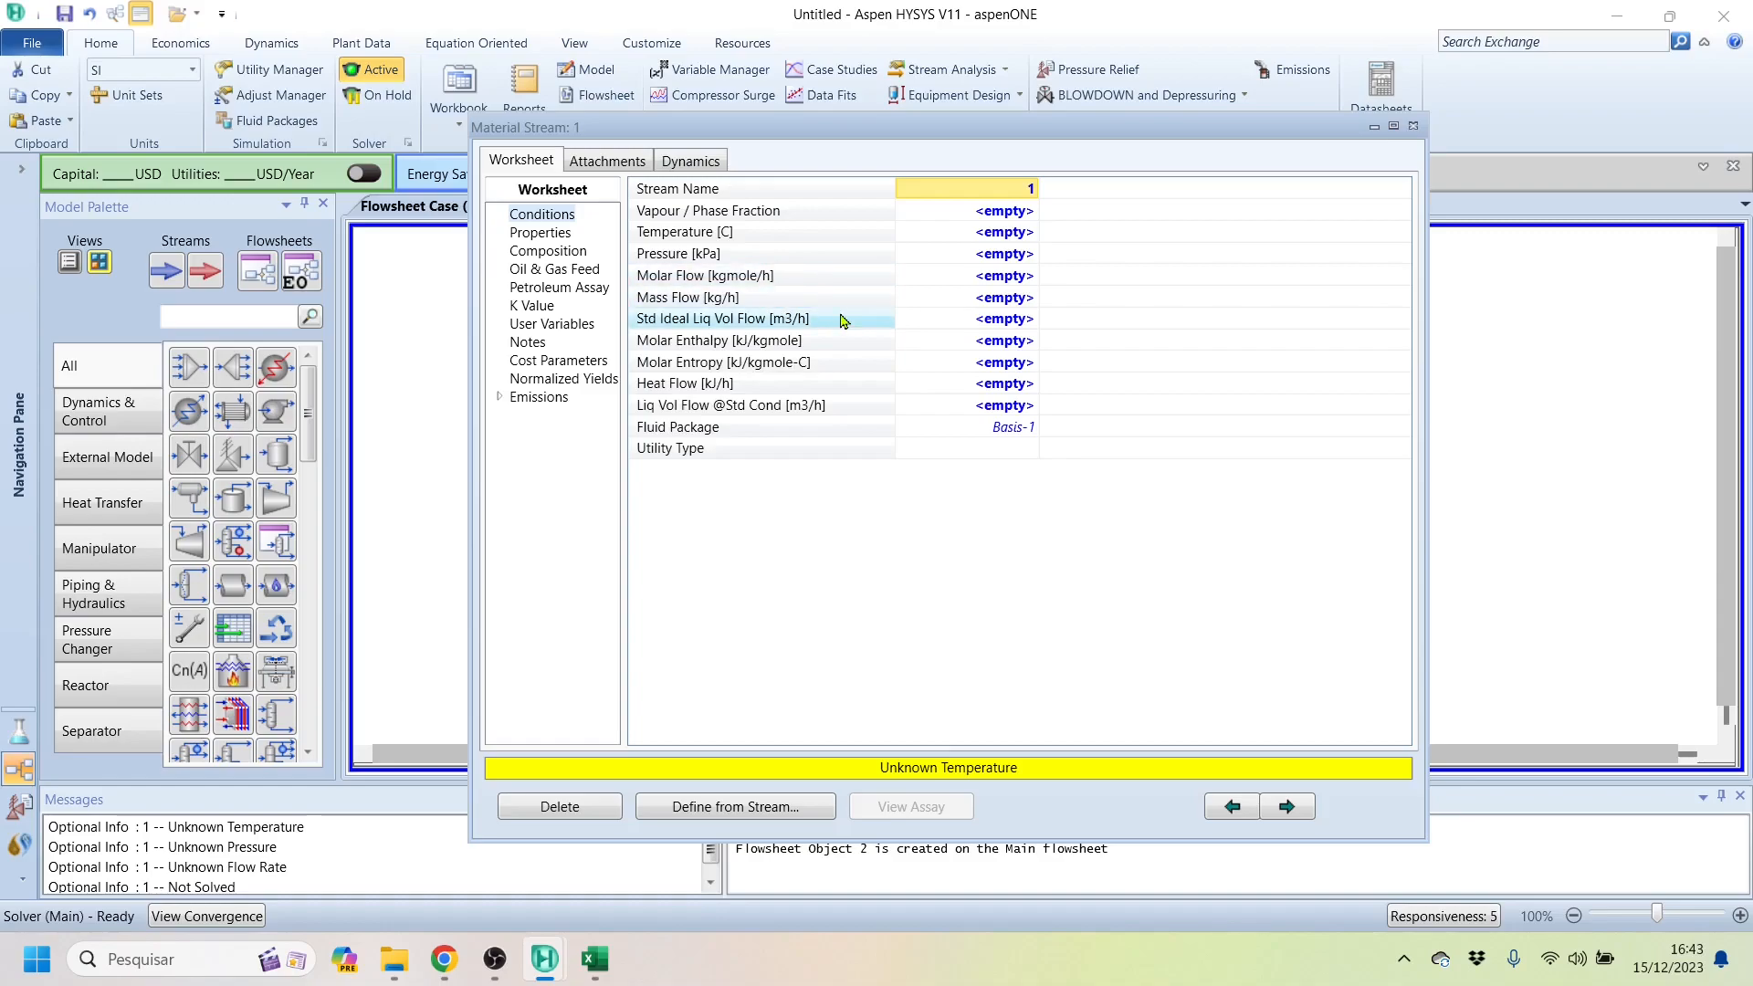
click(995, 234)
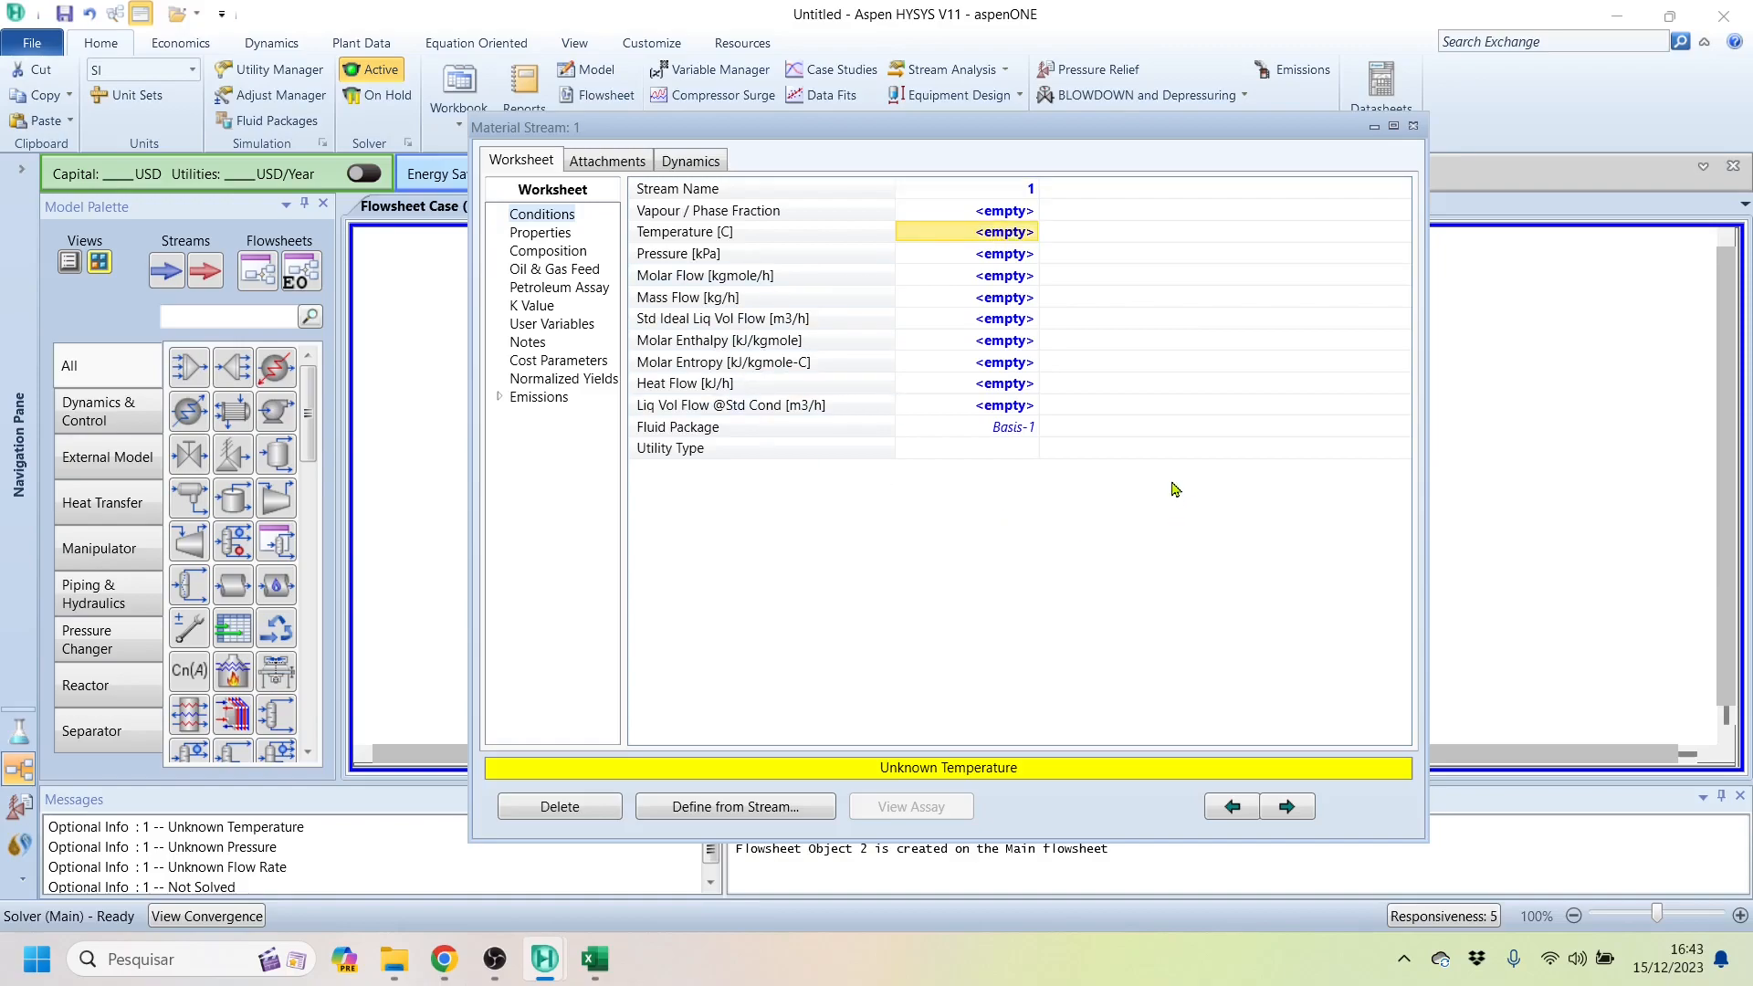
text(100)
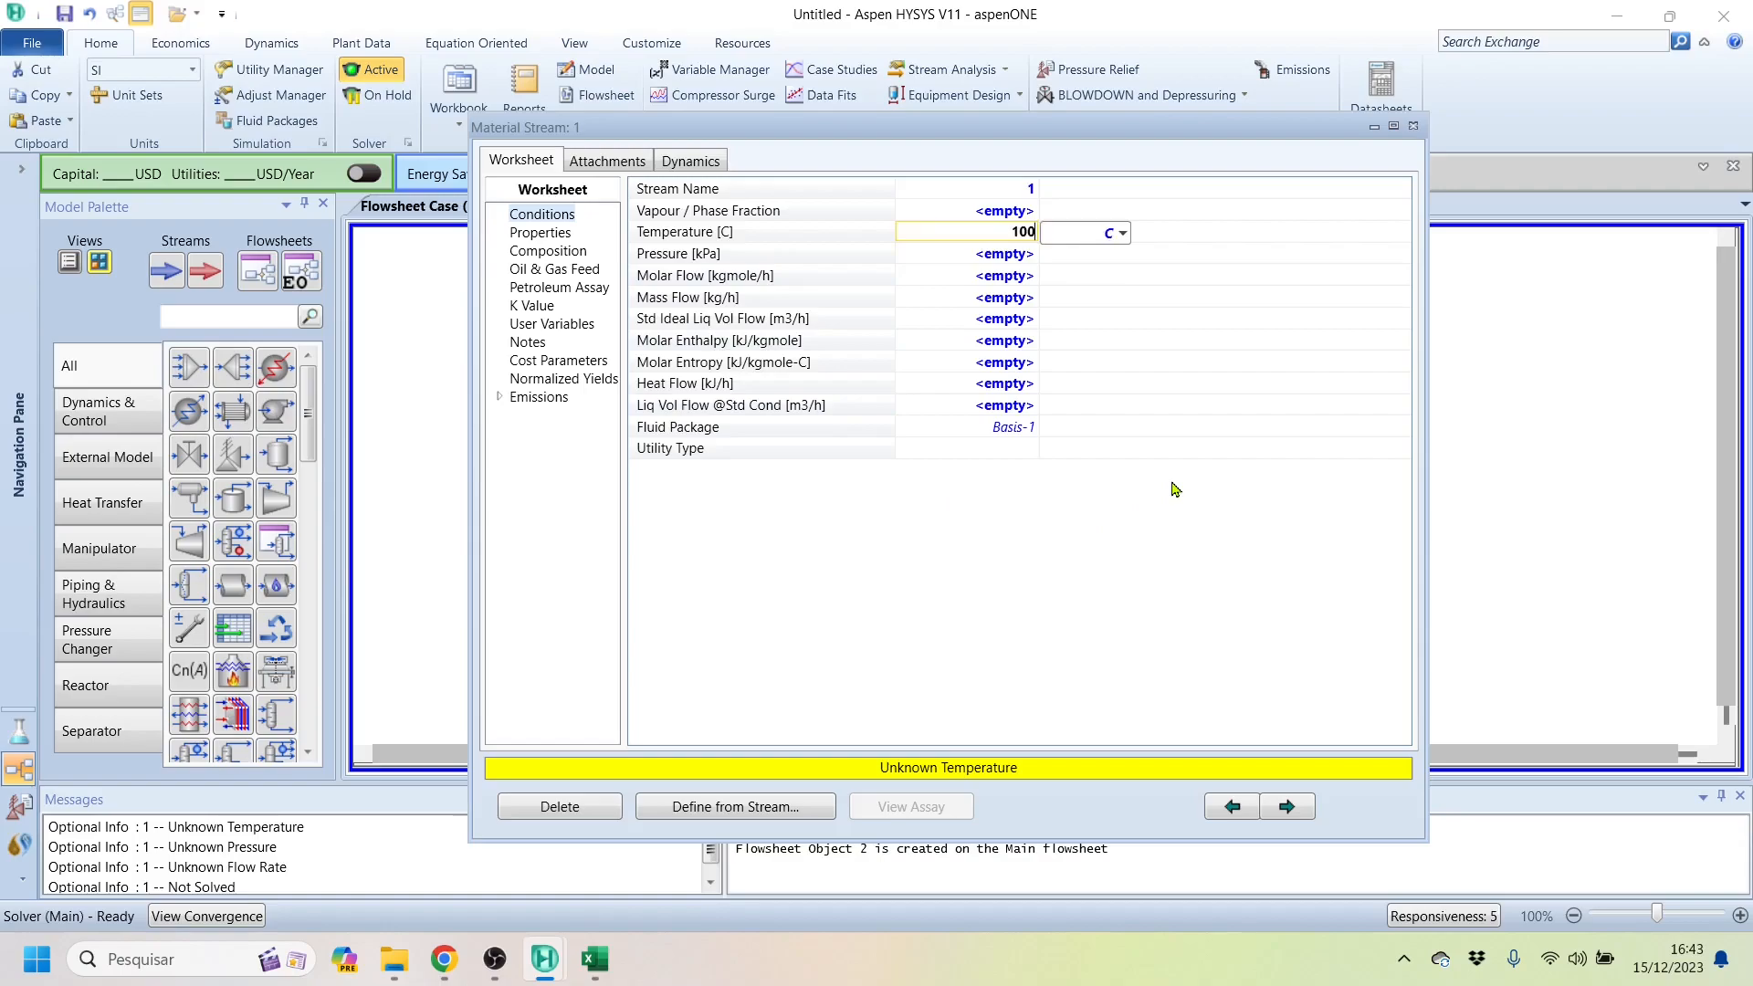
key(Return)
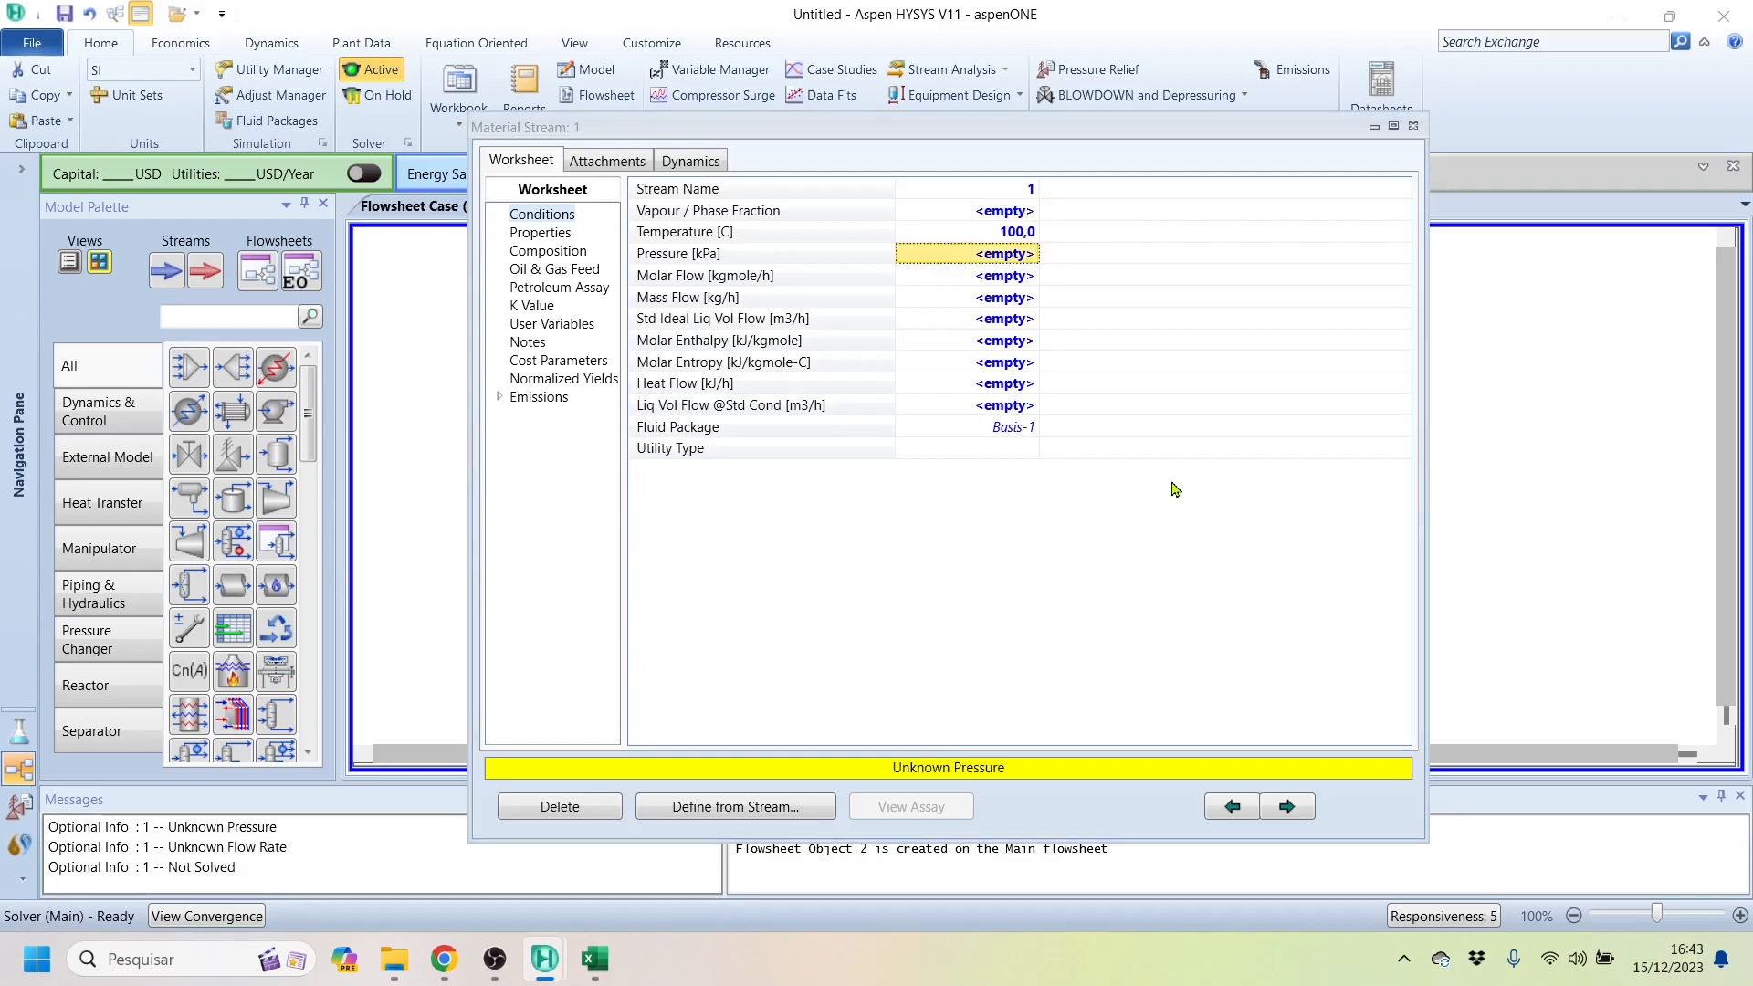
text(4000)
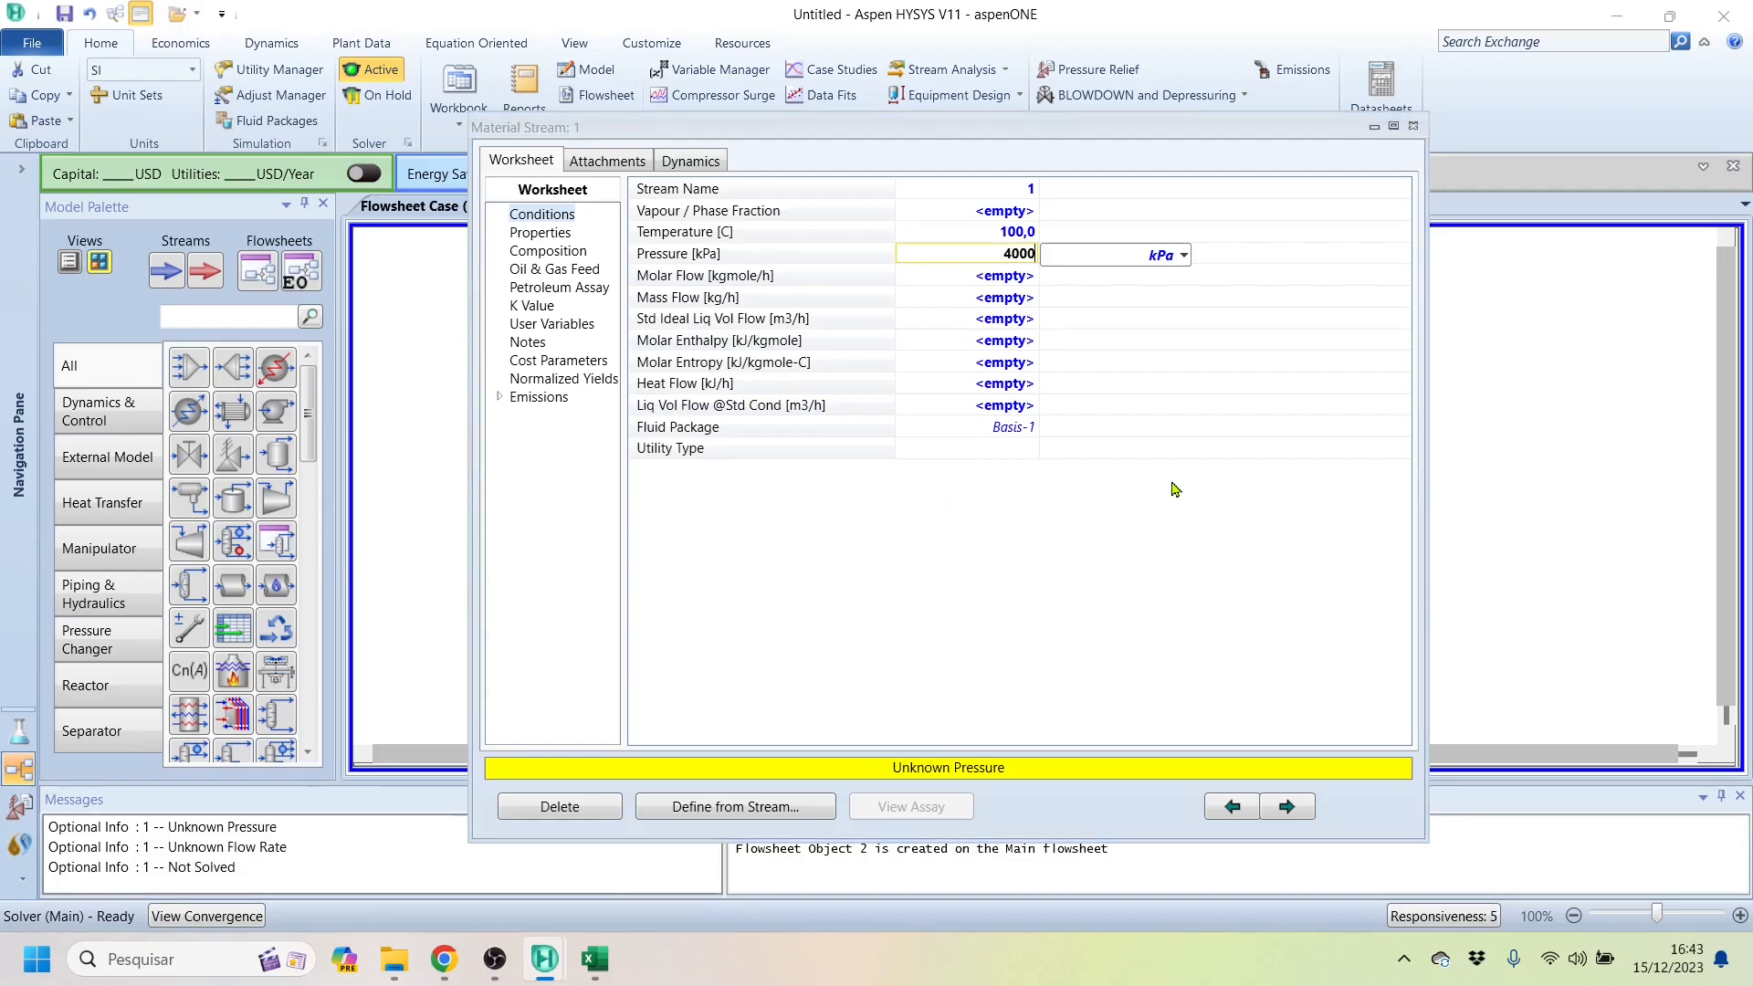
key(Return)
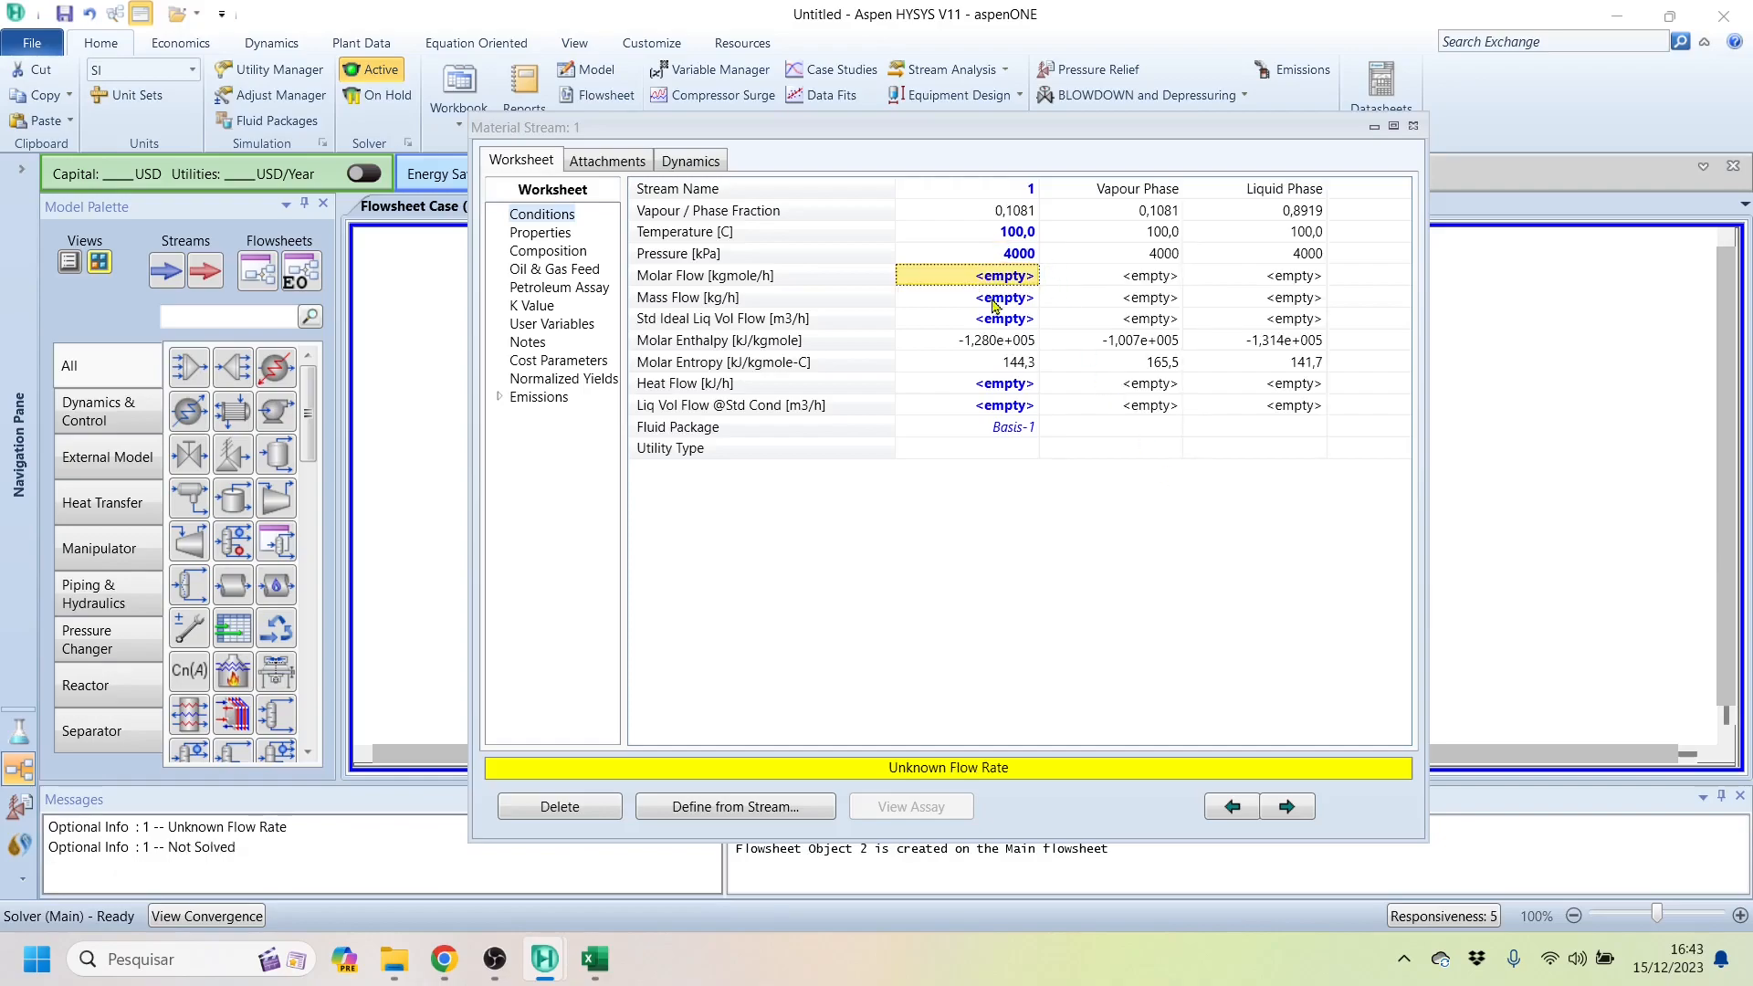
Step: Examine stream 1's vapour fraction and its calculated overall, vapour and liquid phase properties, including Z Factor and Cp/Cv
click(997, 216)
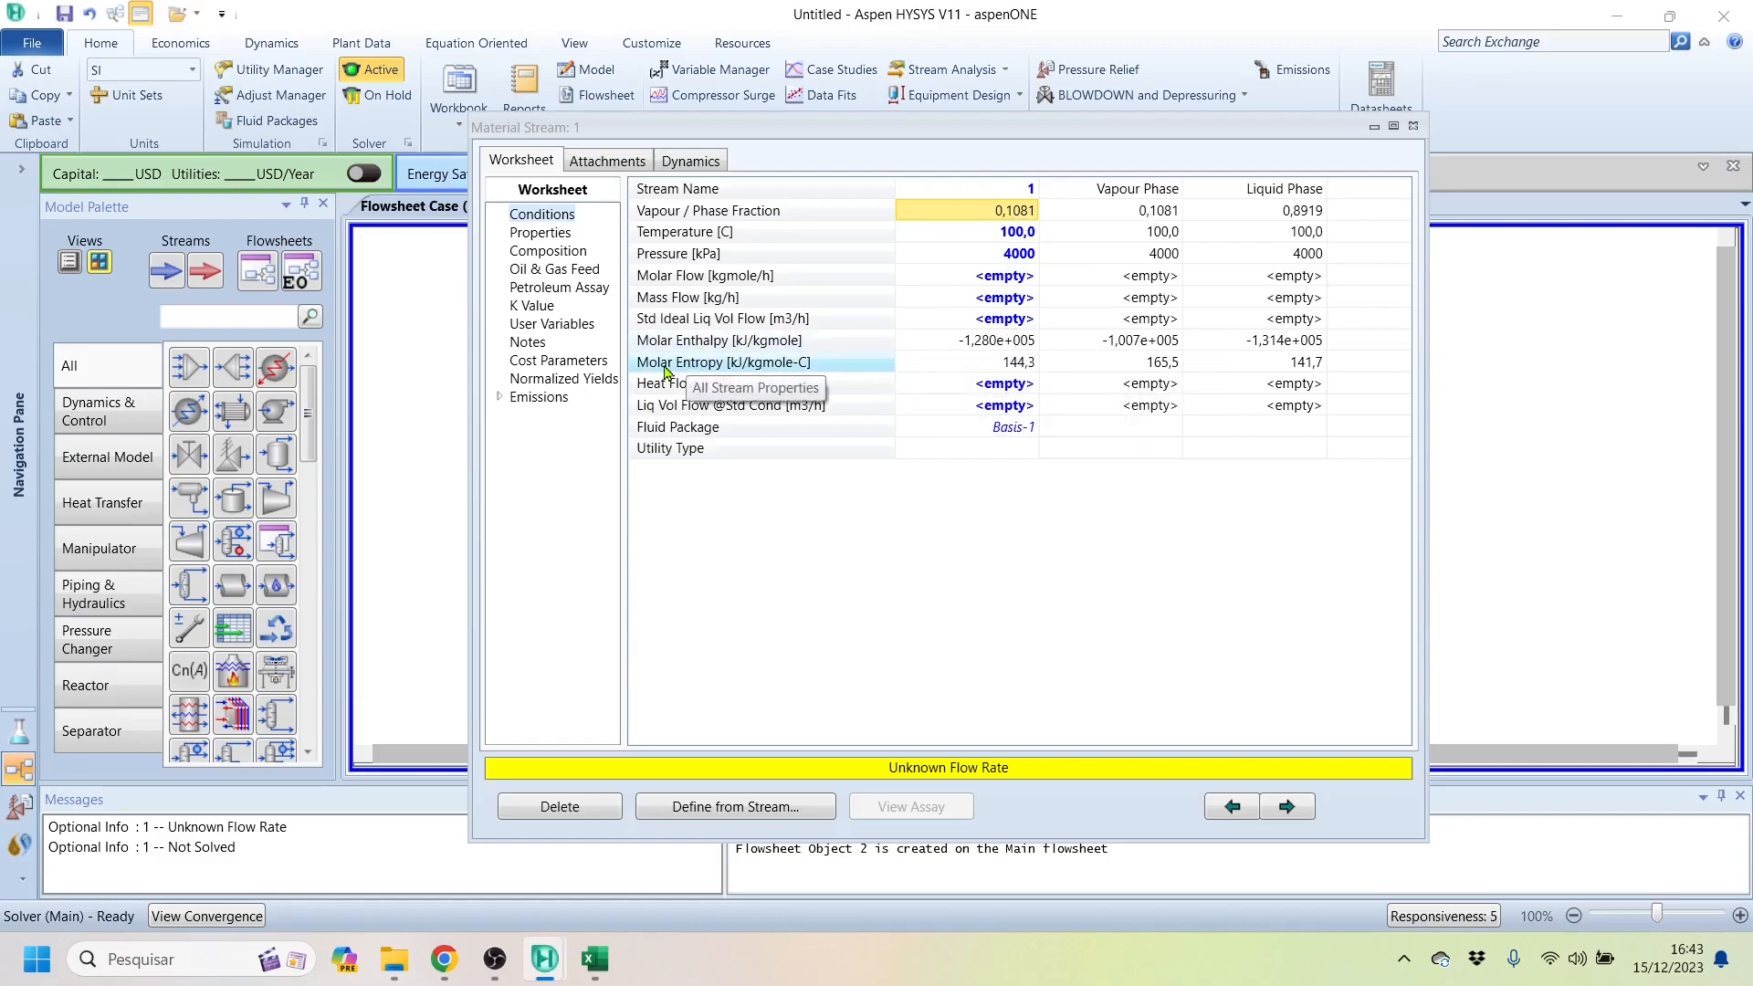
click(559, 235)
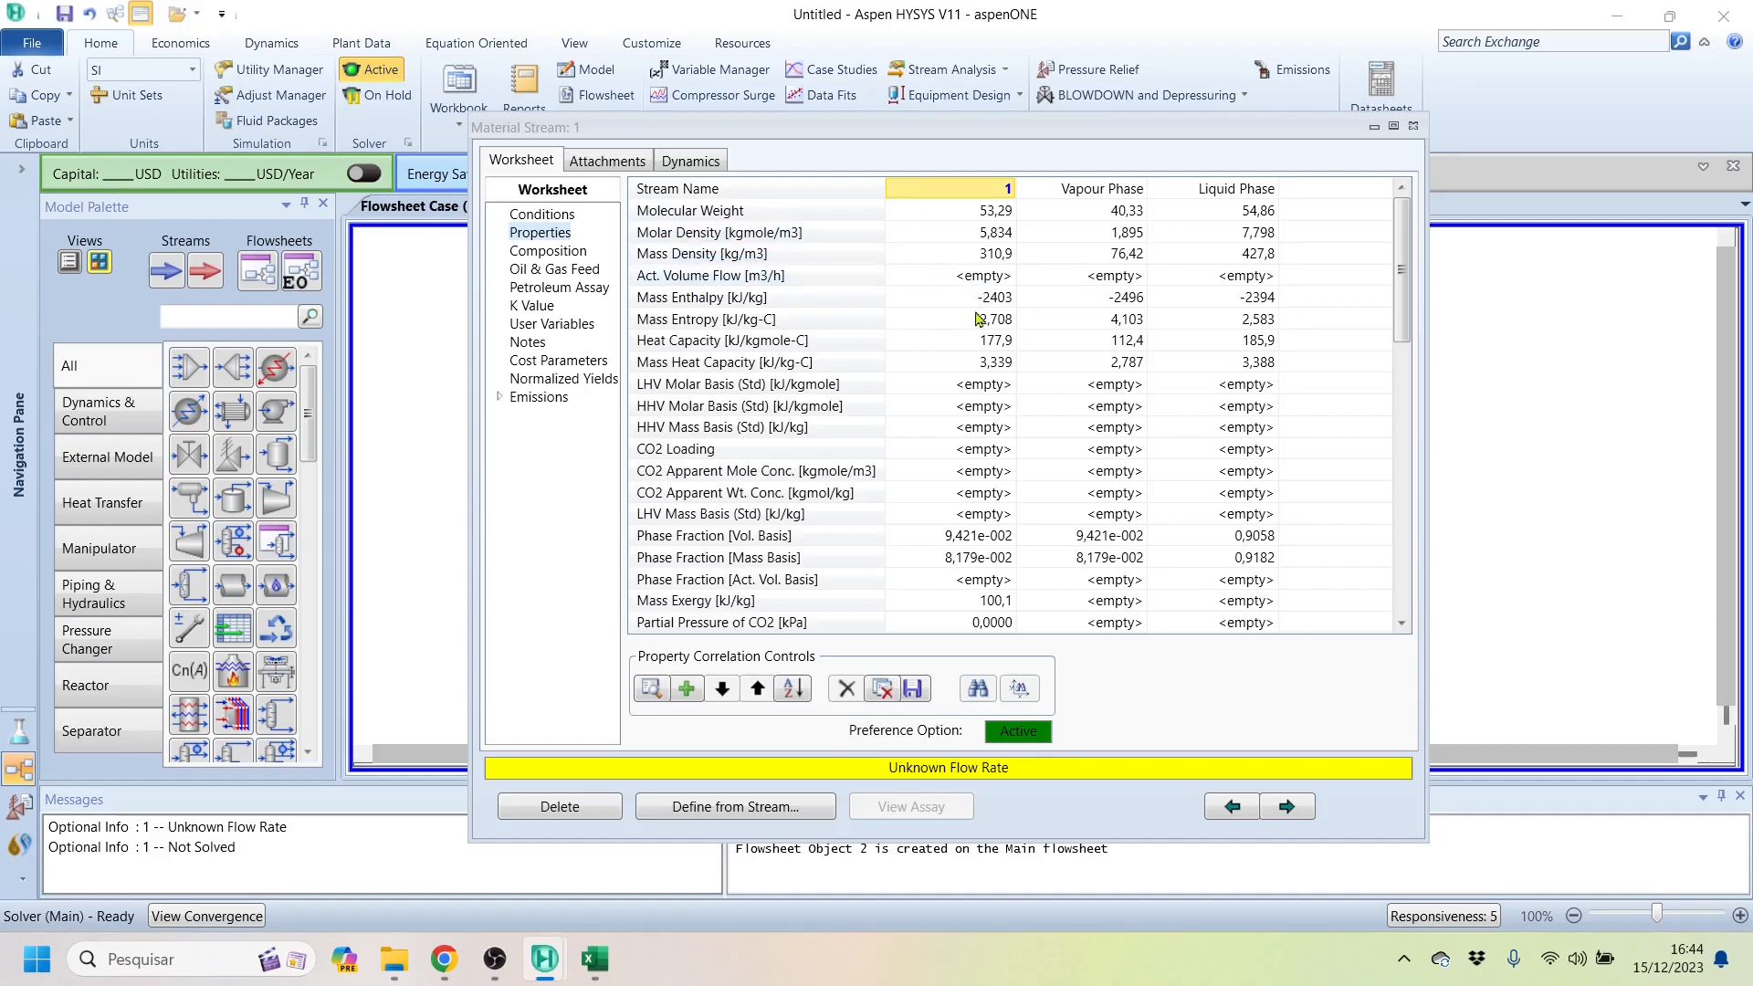
scroll(950, 384, down, 4)
click(893, 534)
scroll(892, 528, down, 2)
click(1132, 413)
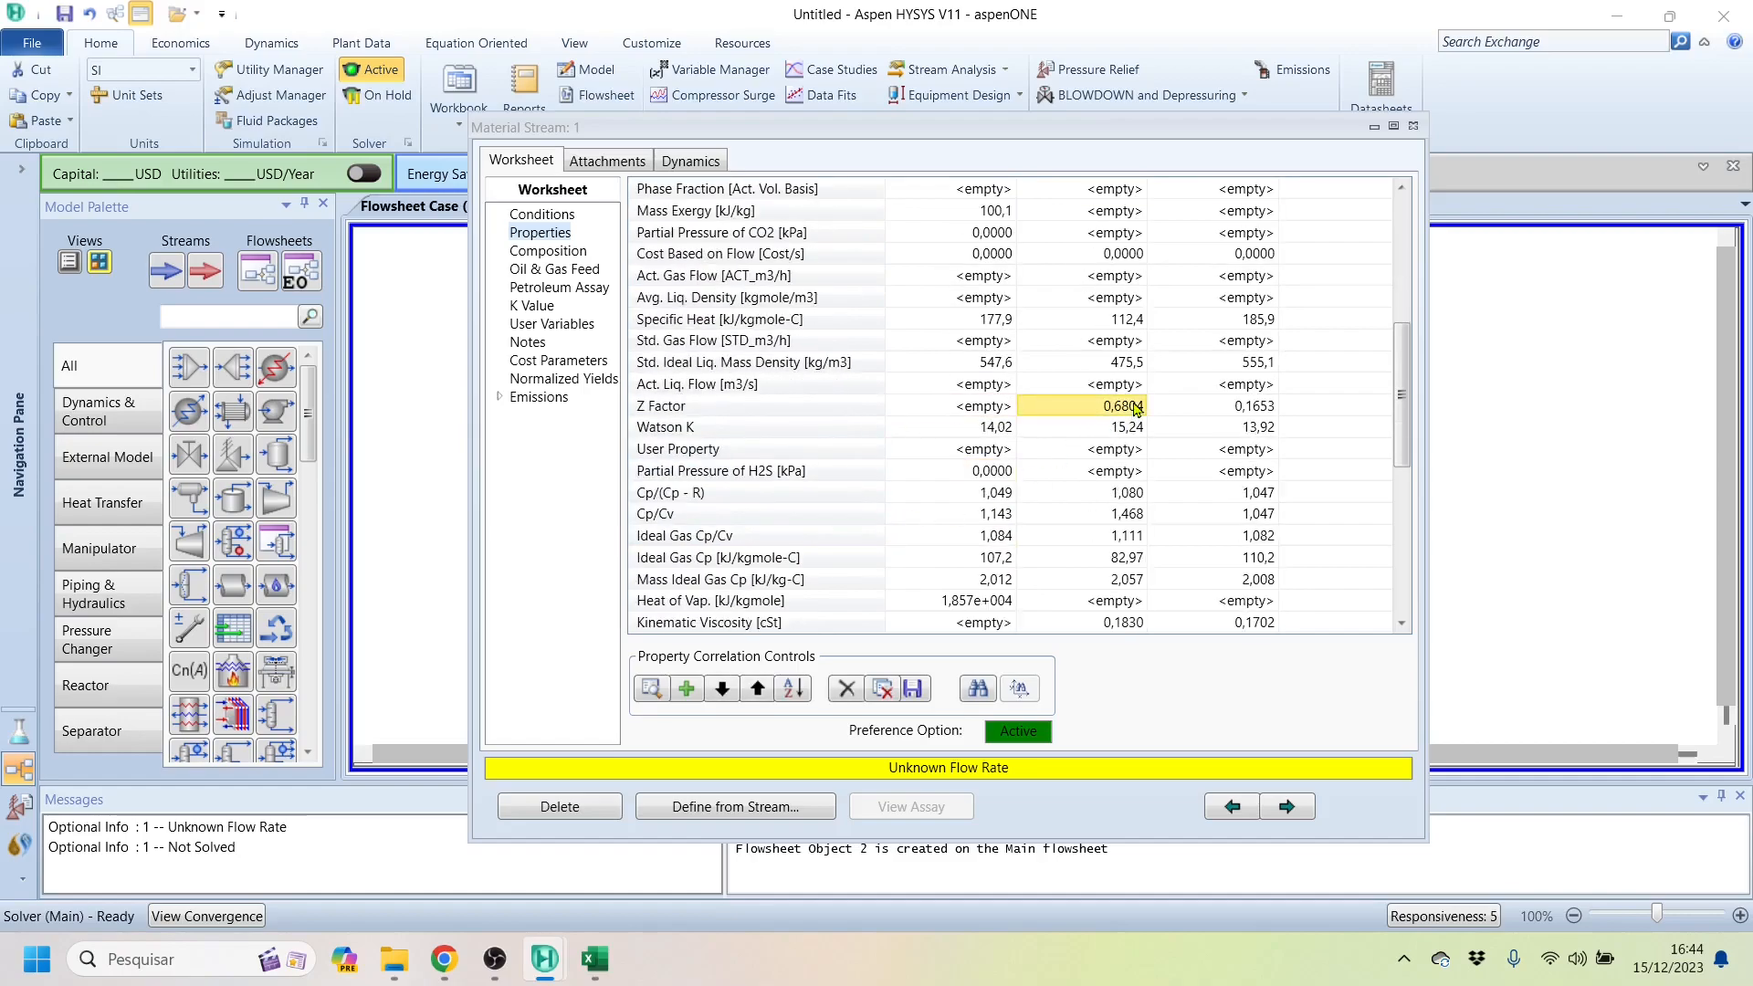
scroll(1132, 412, up, 6)
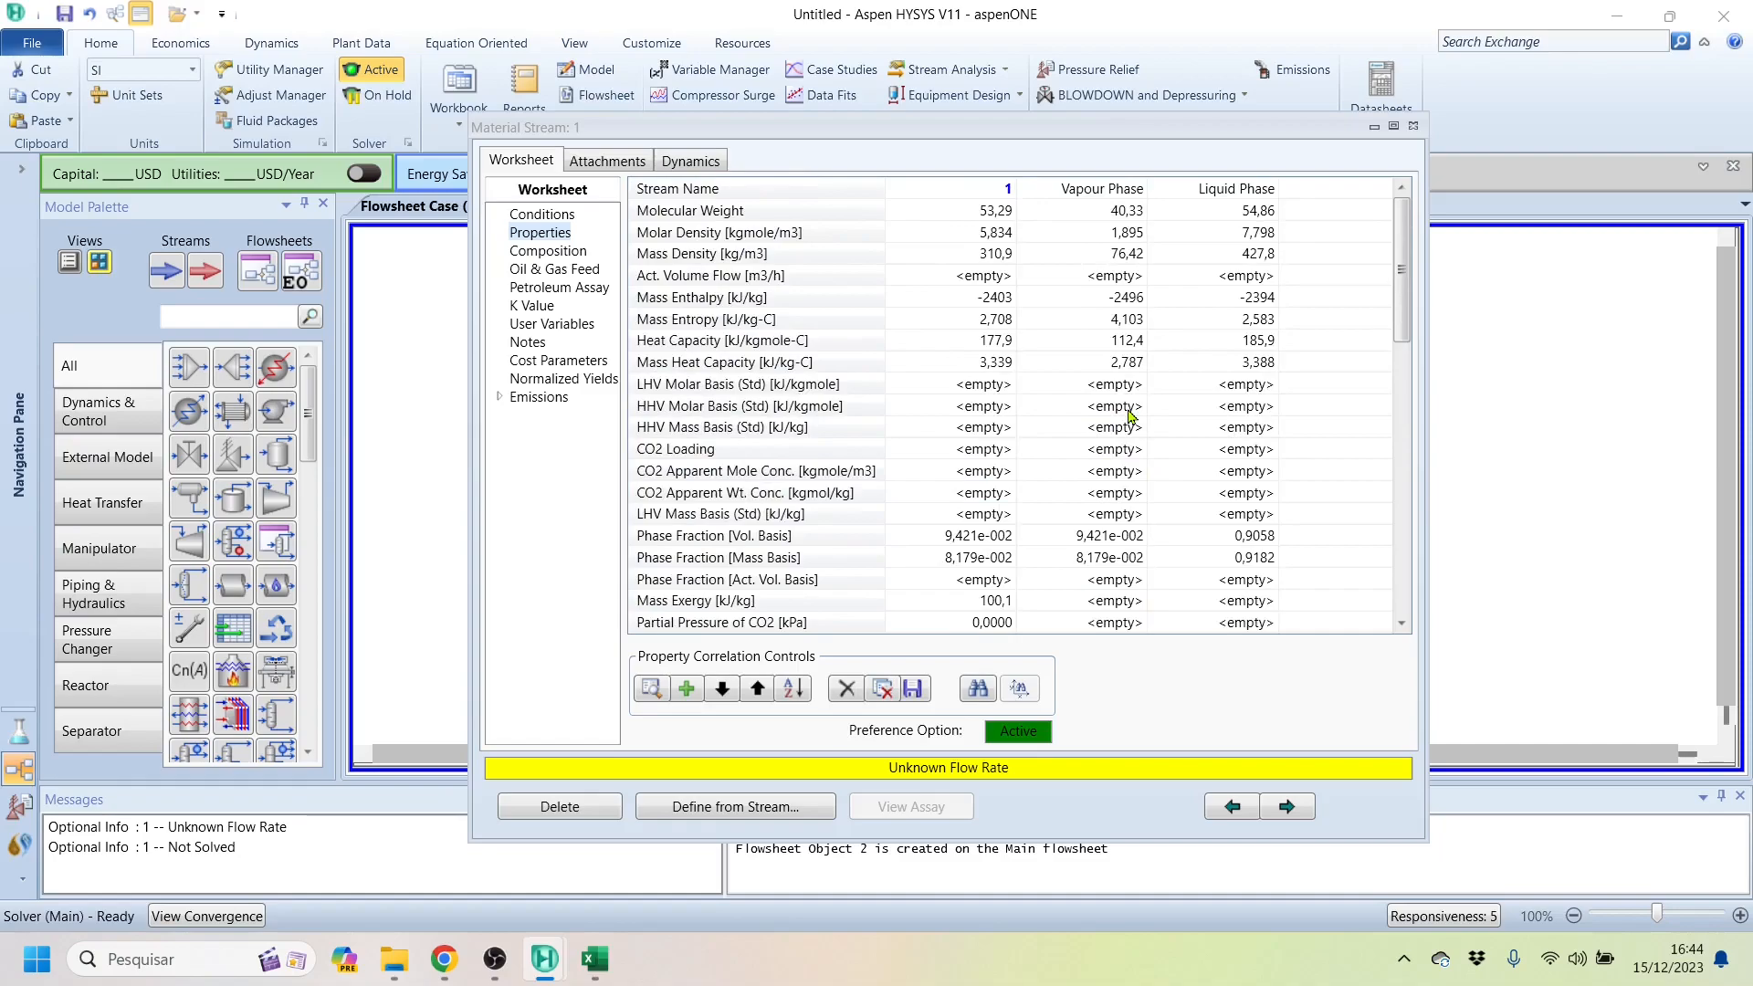
scroll(1132, 412, down, 5)
click(1236, 474)
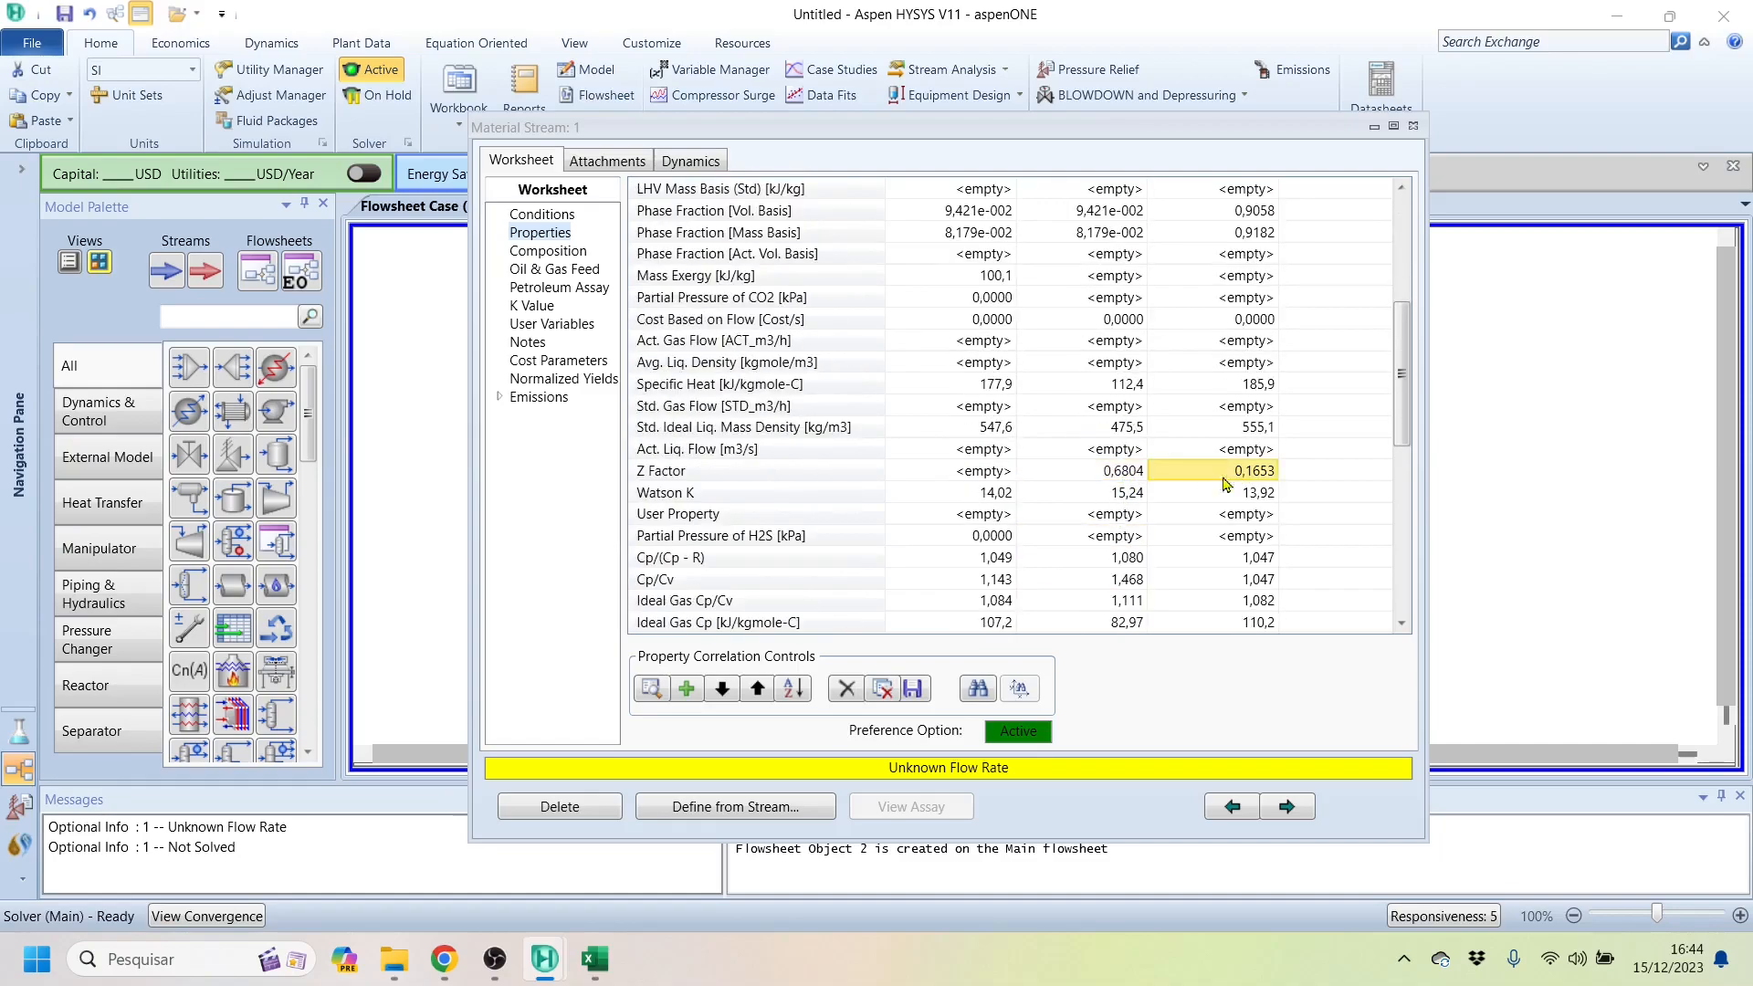
scroll(1027, 561, down, 3)
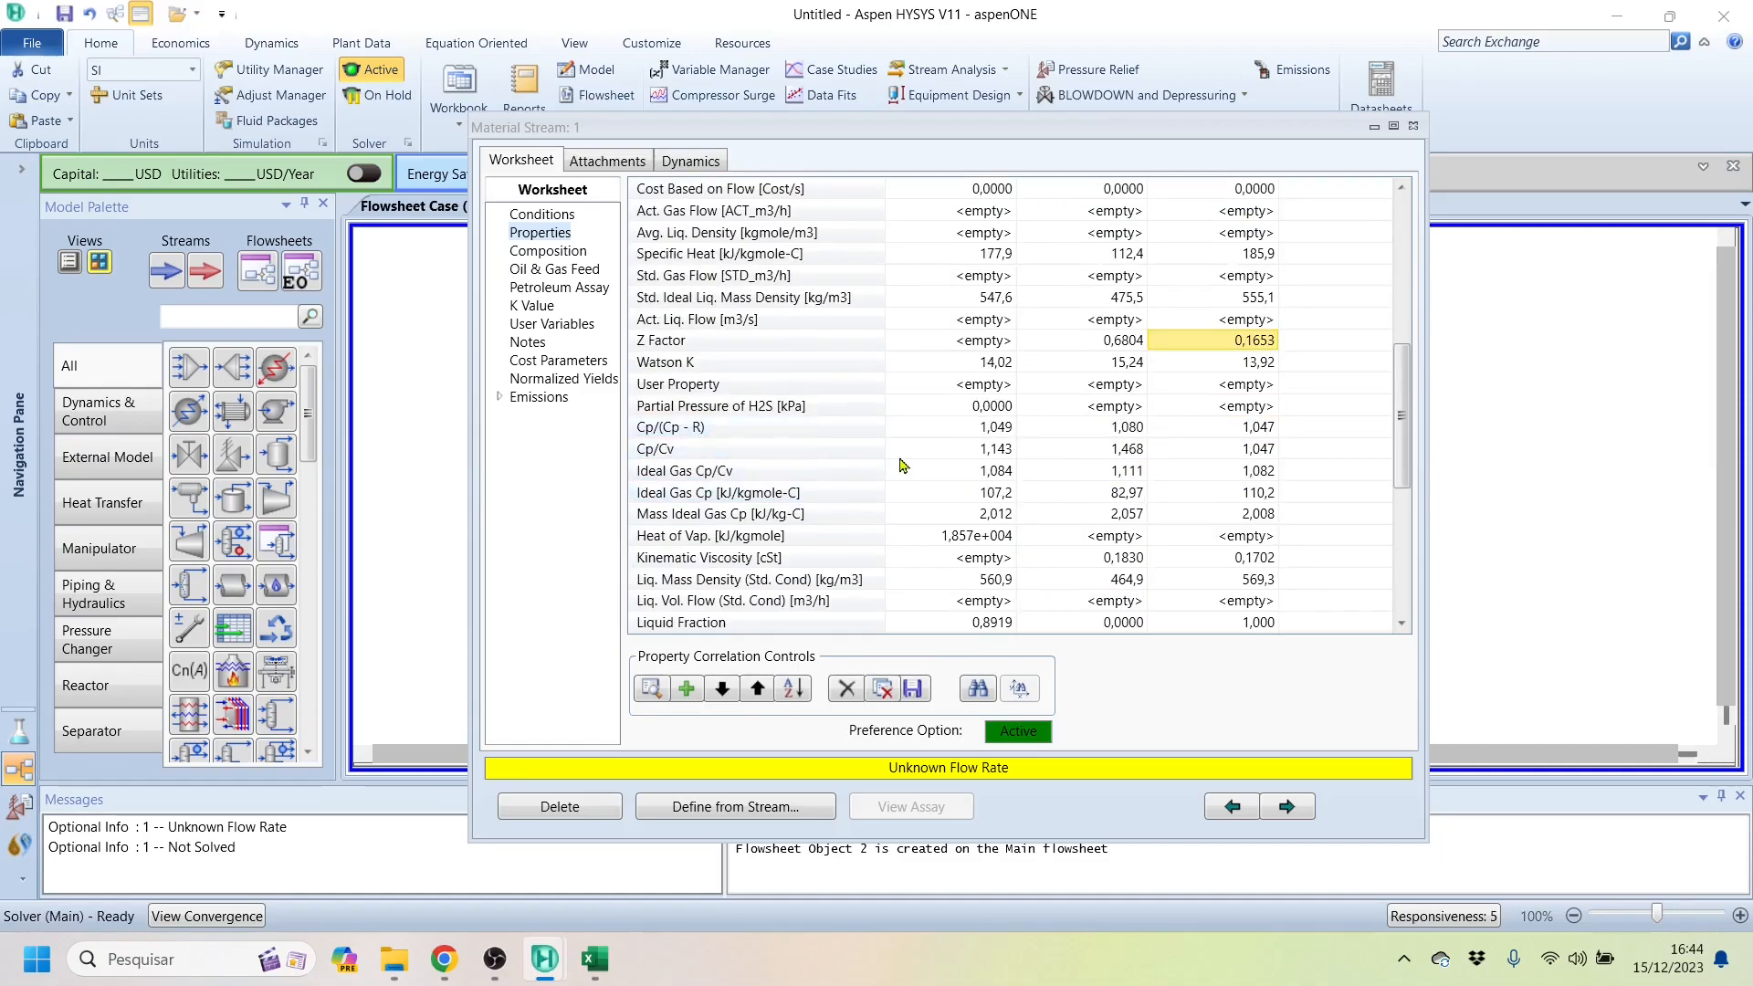
drag(1269, 388, 957, 385)
scroll(769, 472, down, 5)
scroll(769, 475, up, 15)
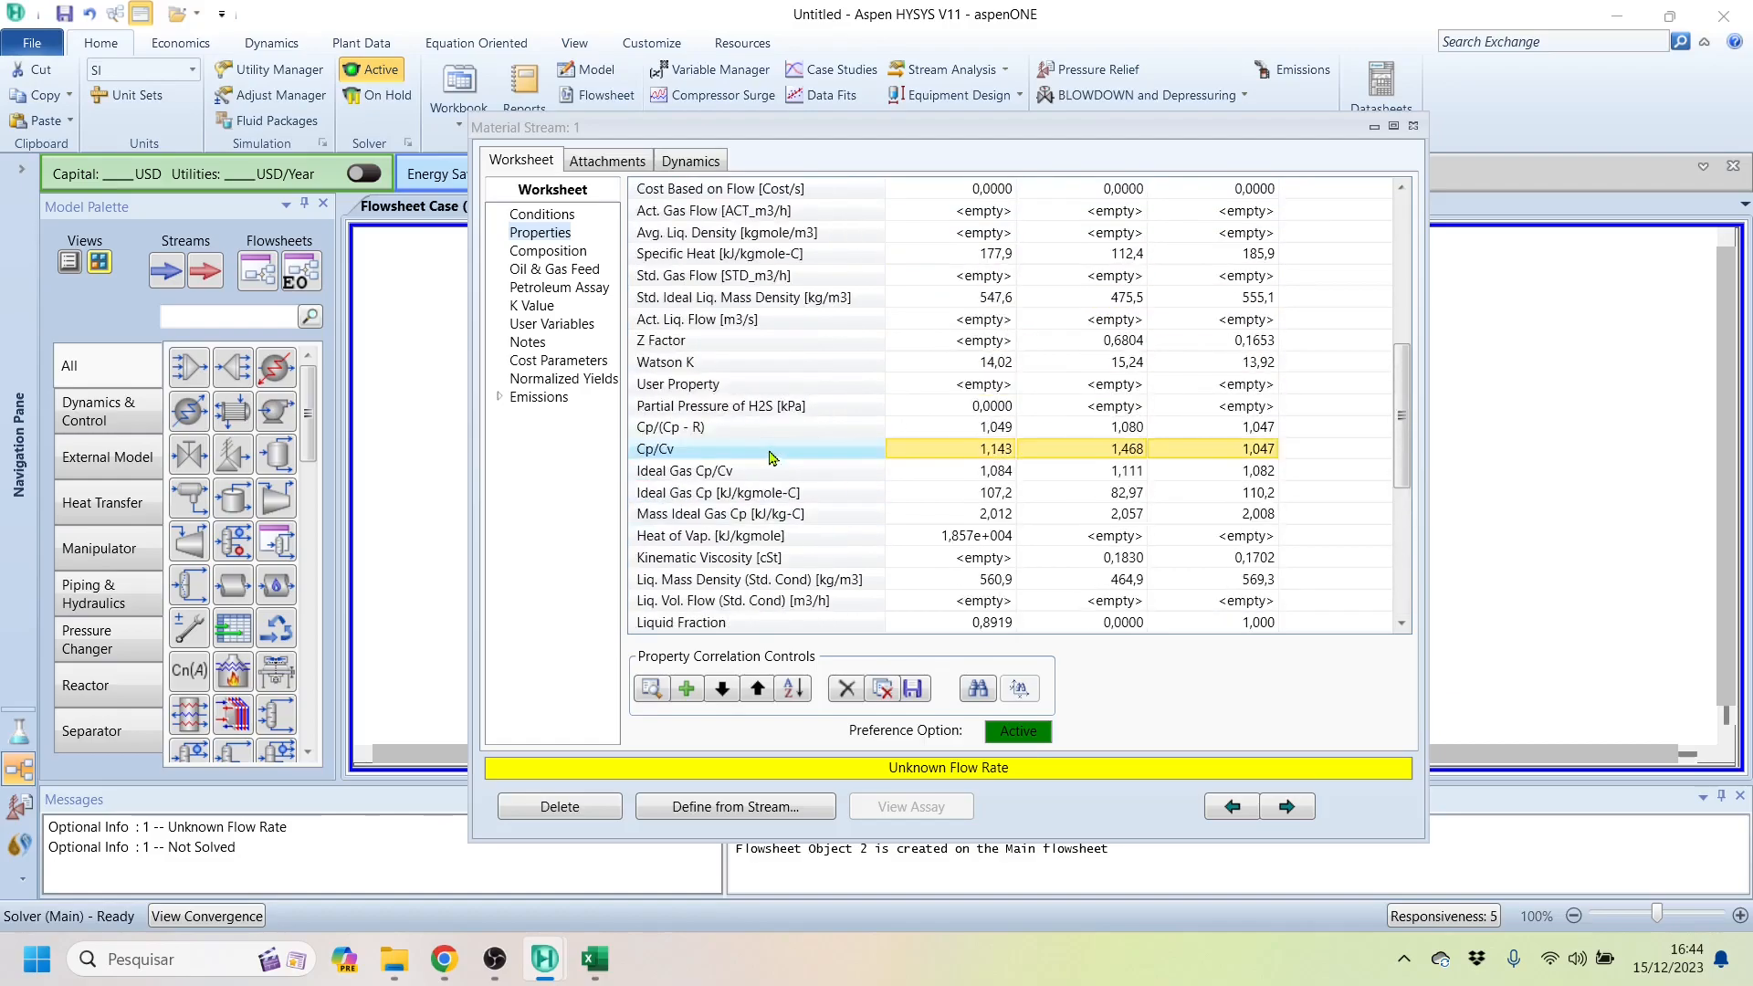
Step: Set stream 1's molar flow to 100 kgmole/h in its Conditions
click(549, 213)
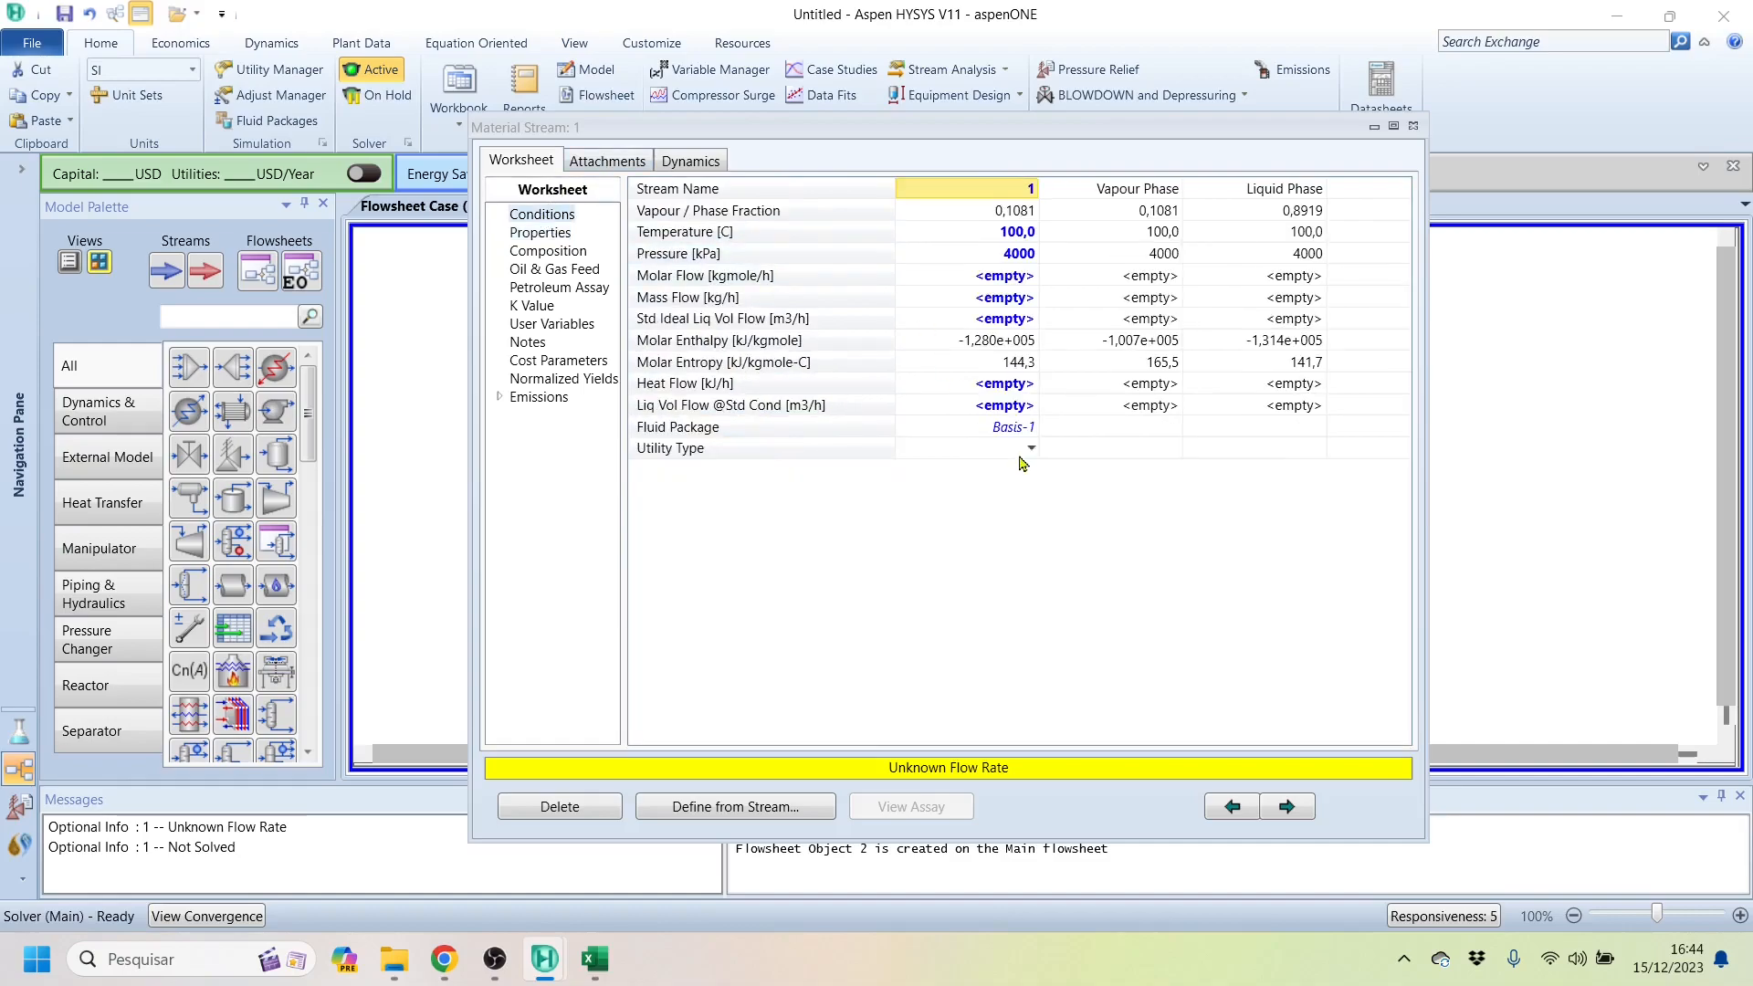
click(1004, 276)
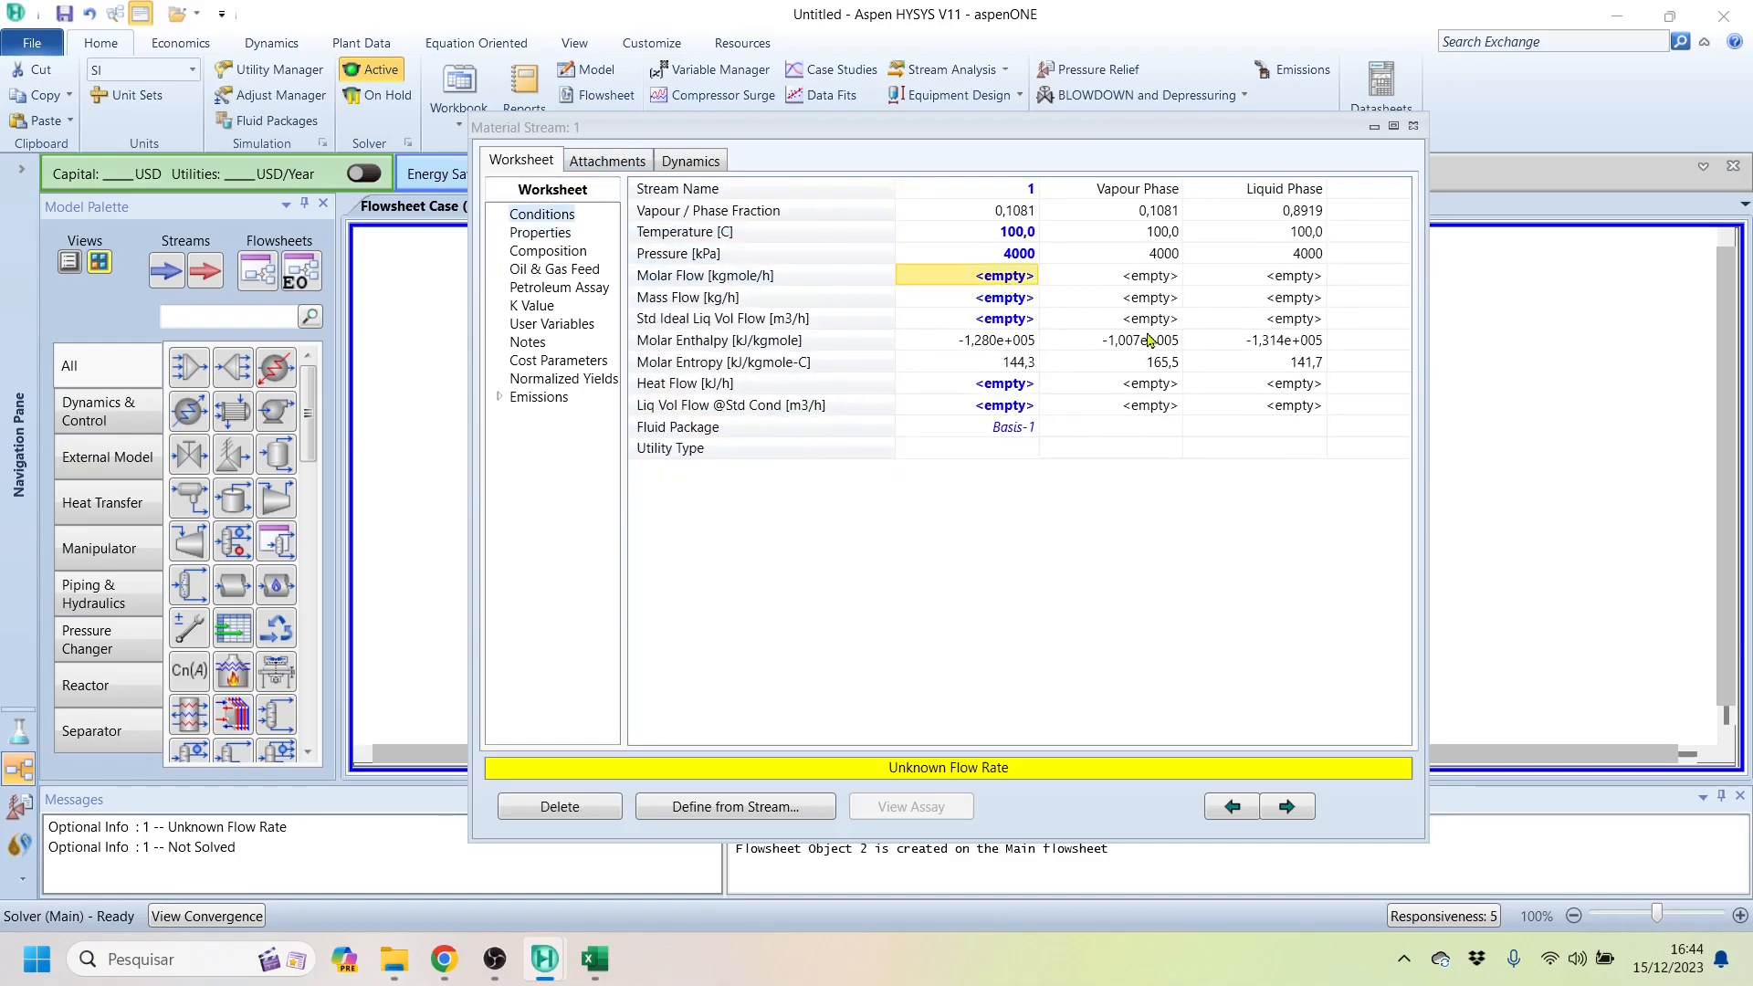
text(100)
key(Return)
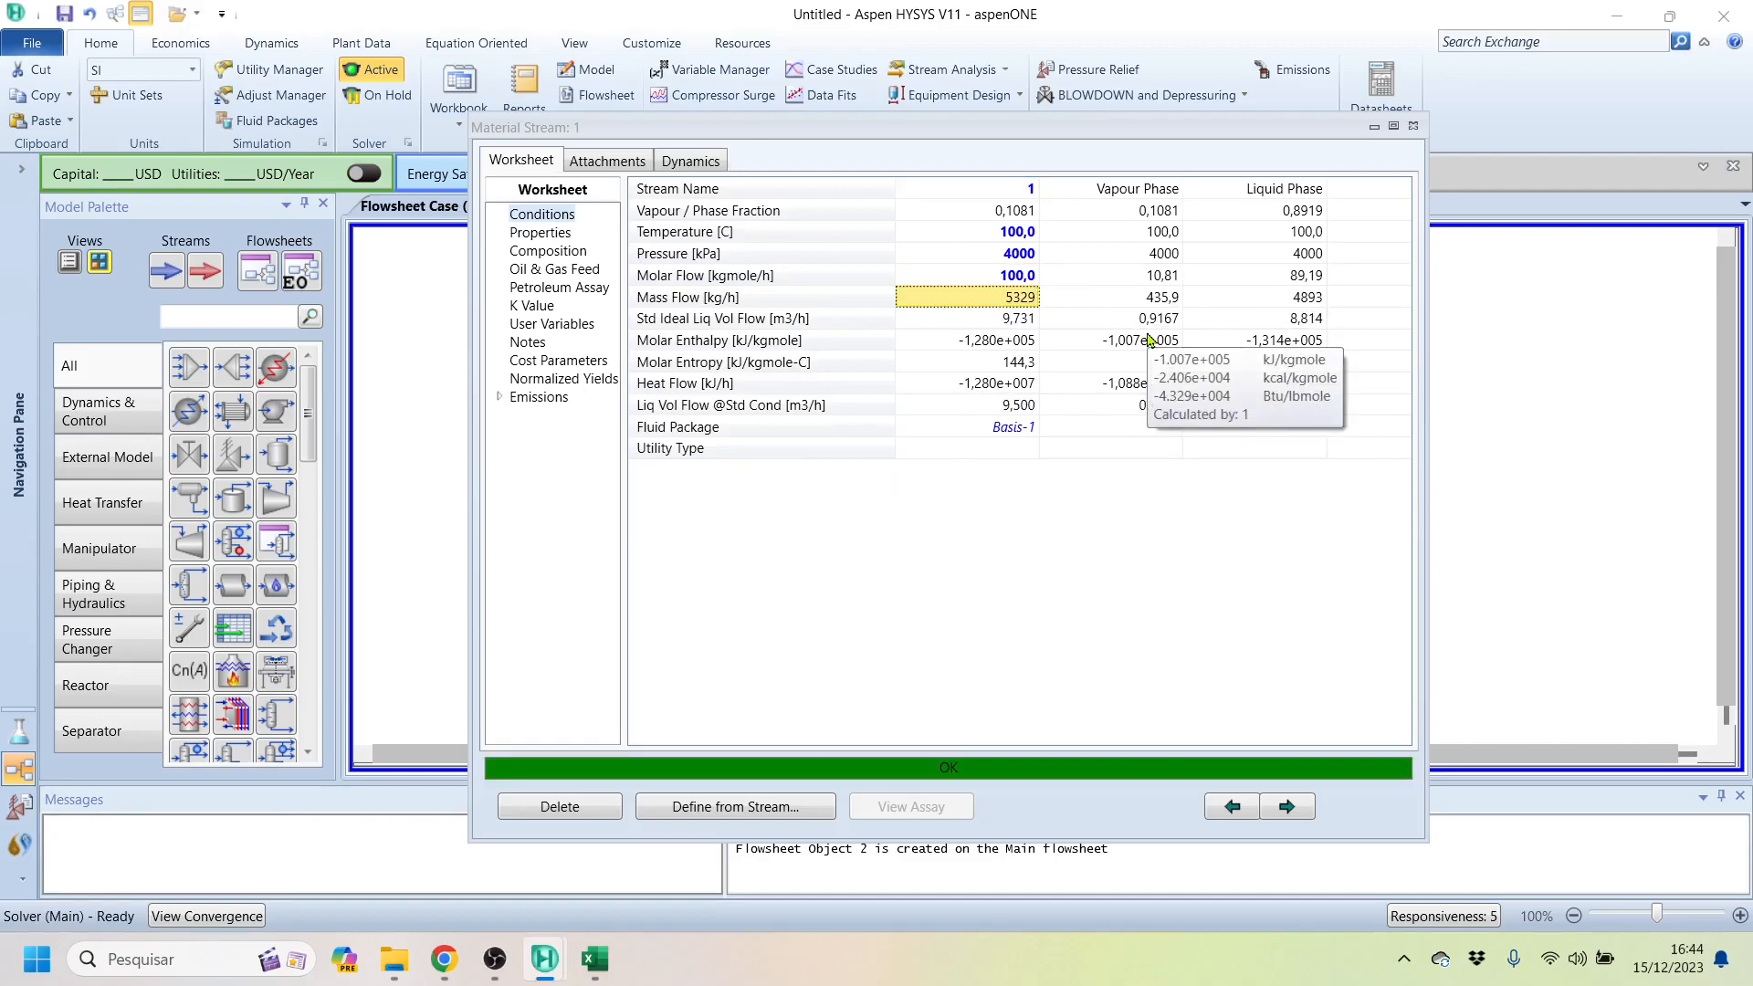
Step: Look through stream 1's calculated Properties list, its Conditions and its Composition page
click(542, 234)
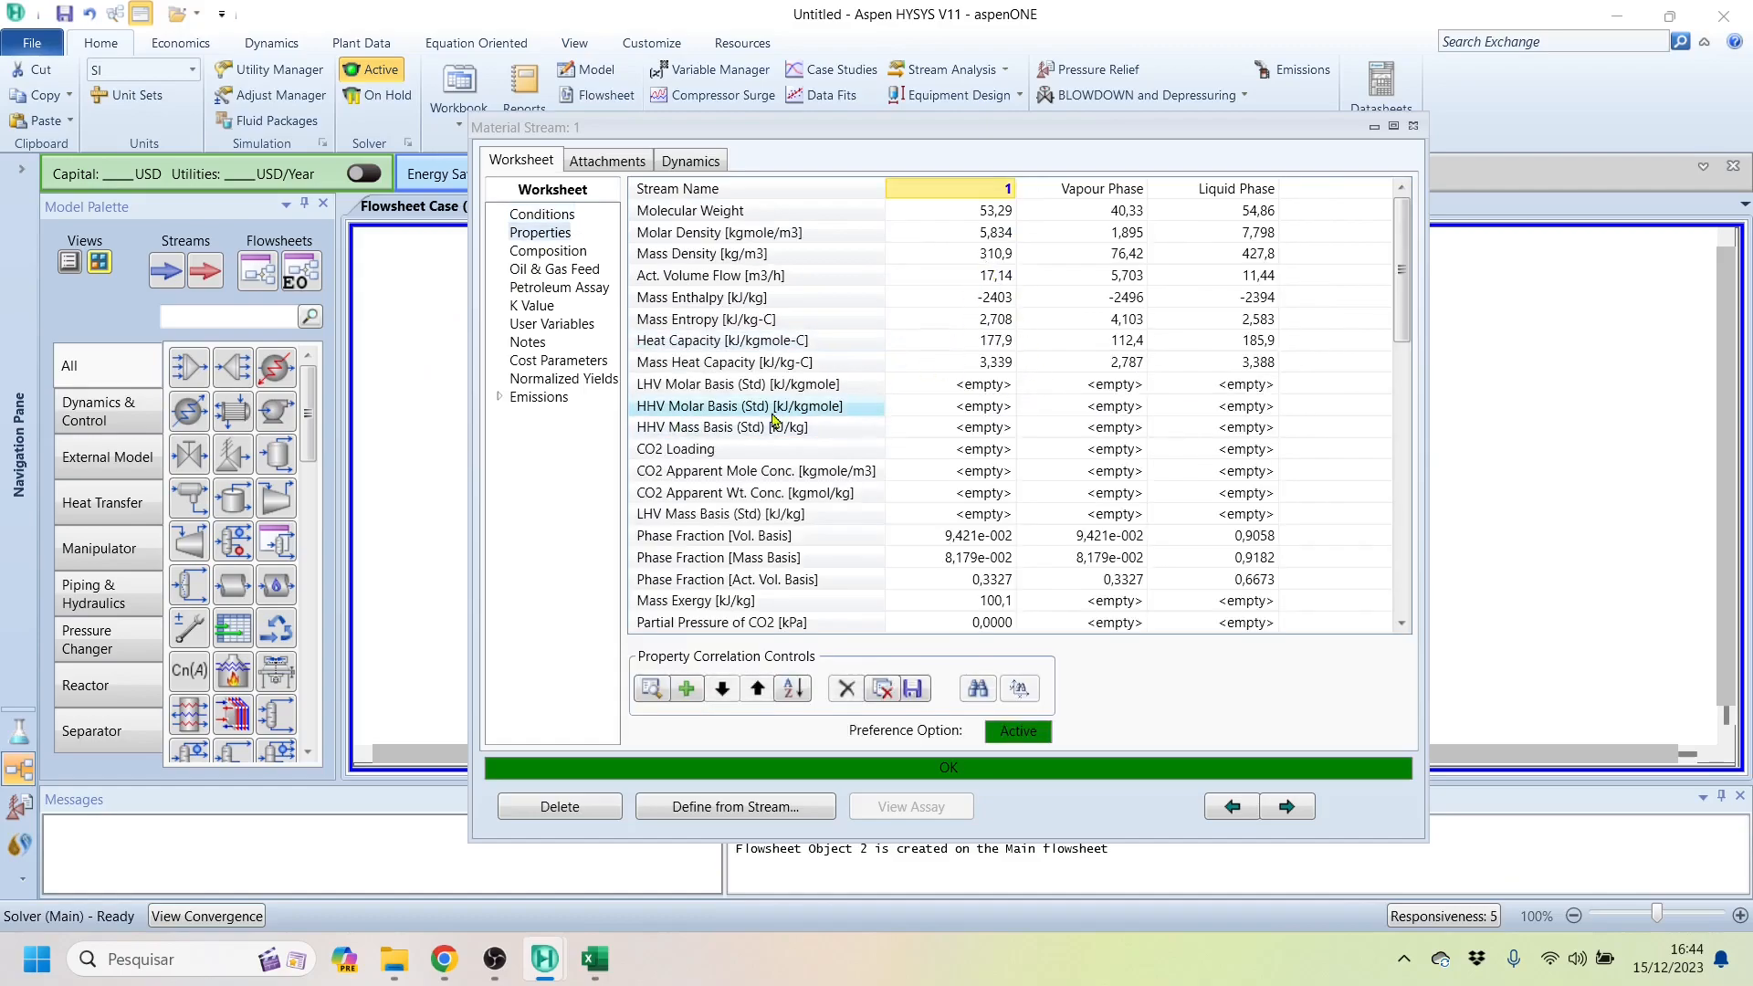
scroll(965, 280, down, 10)
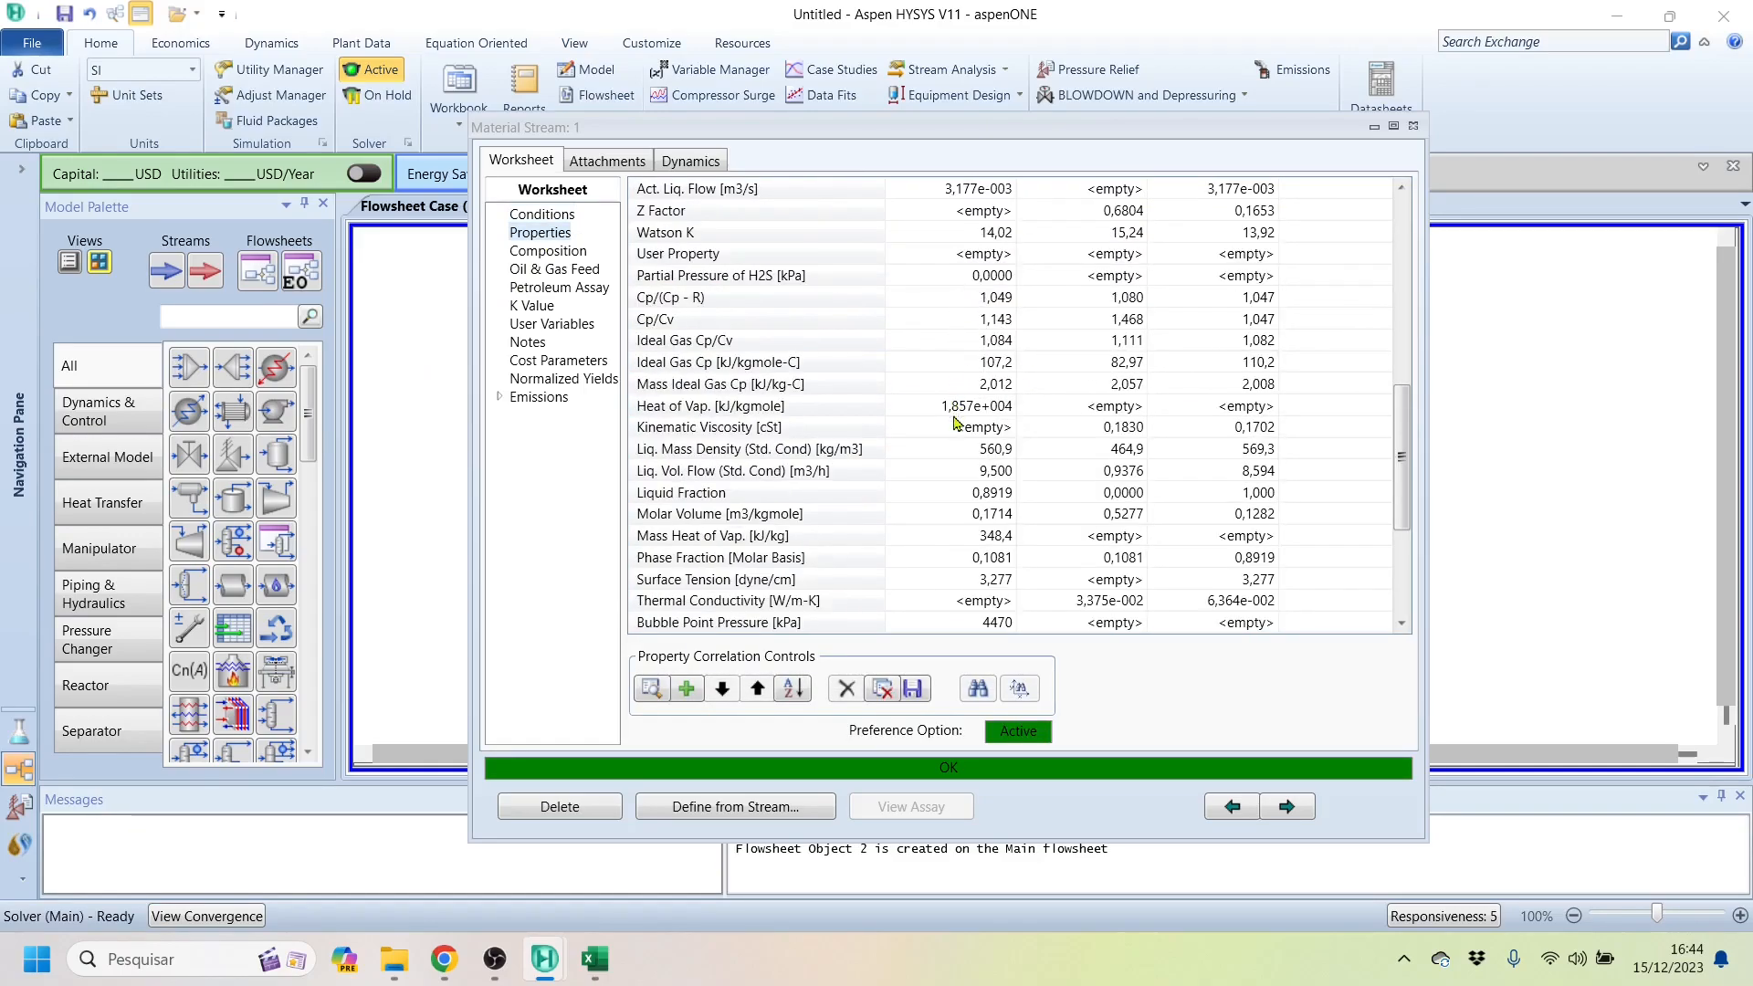
scroll(957, 425, down, 2)
scroll(1113, 502, up, 12)
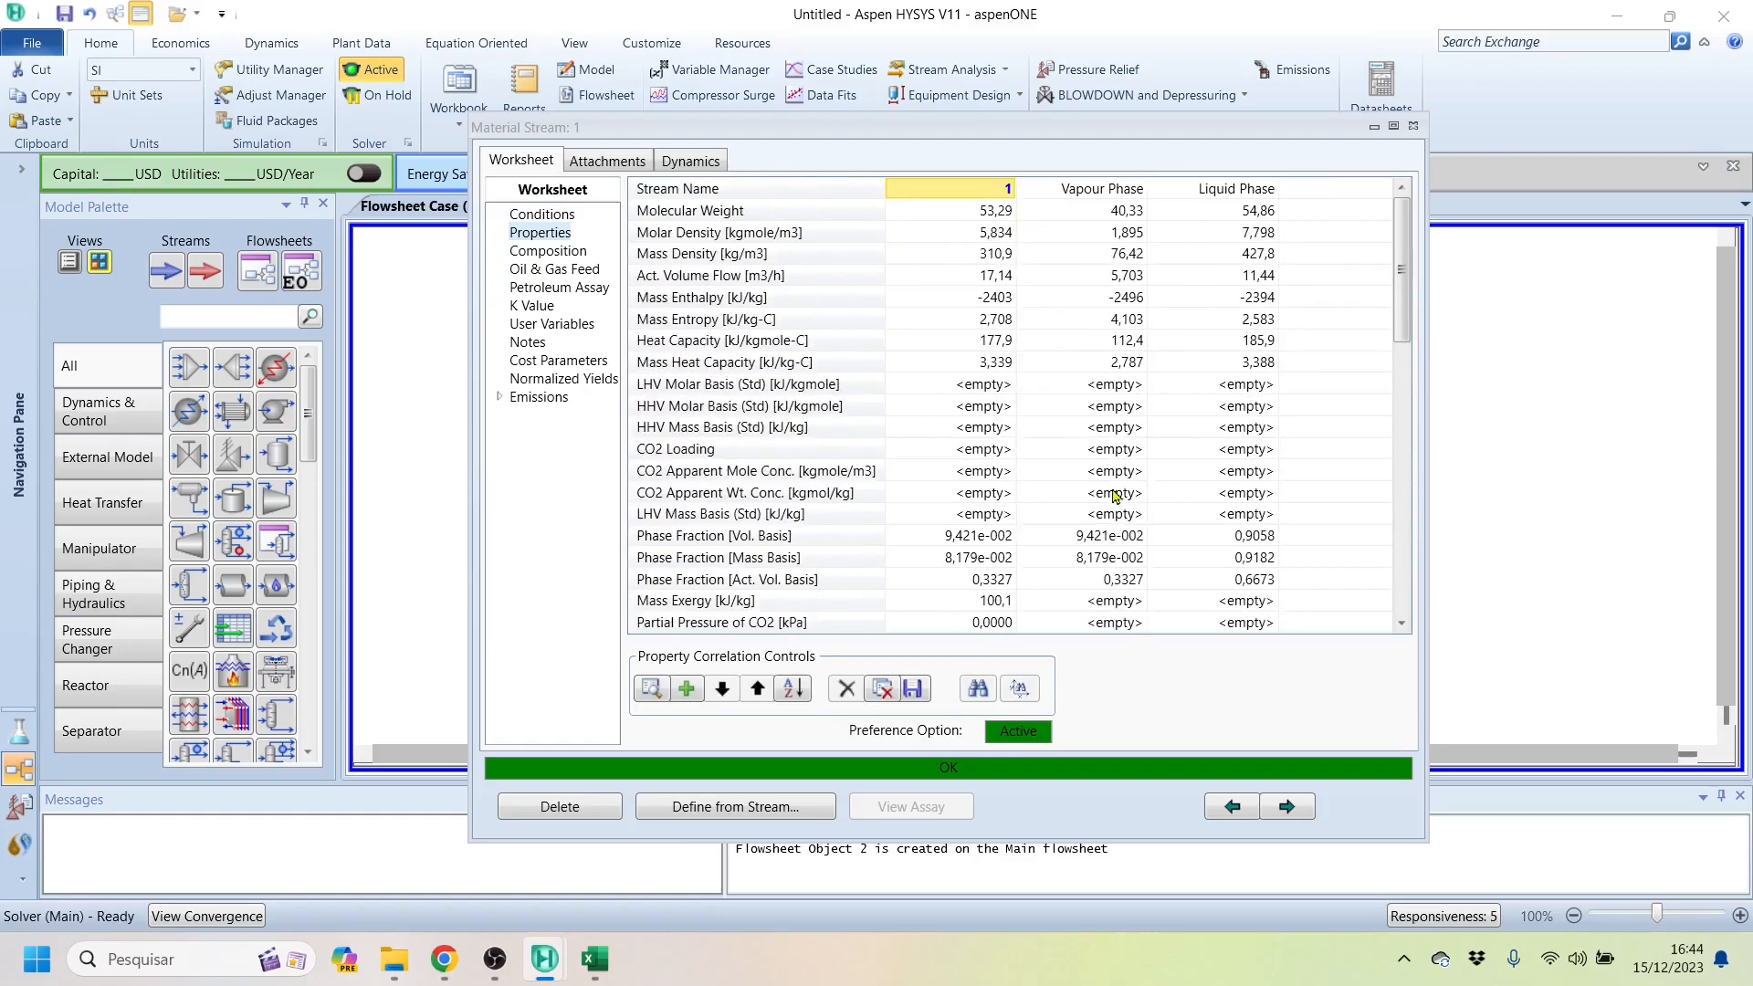
click(548, 215)
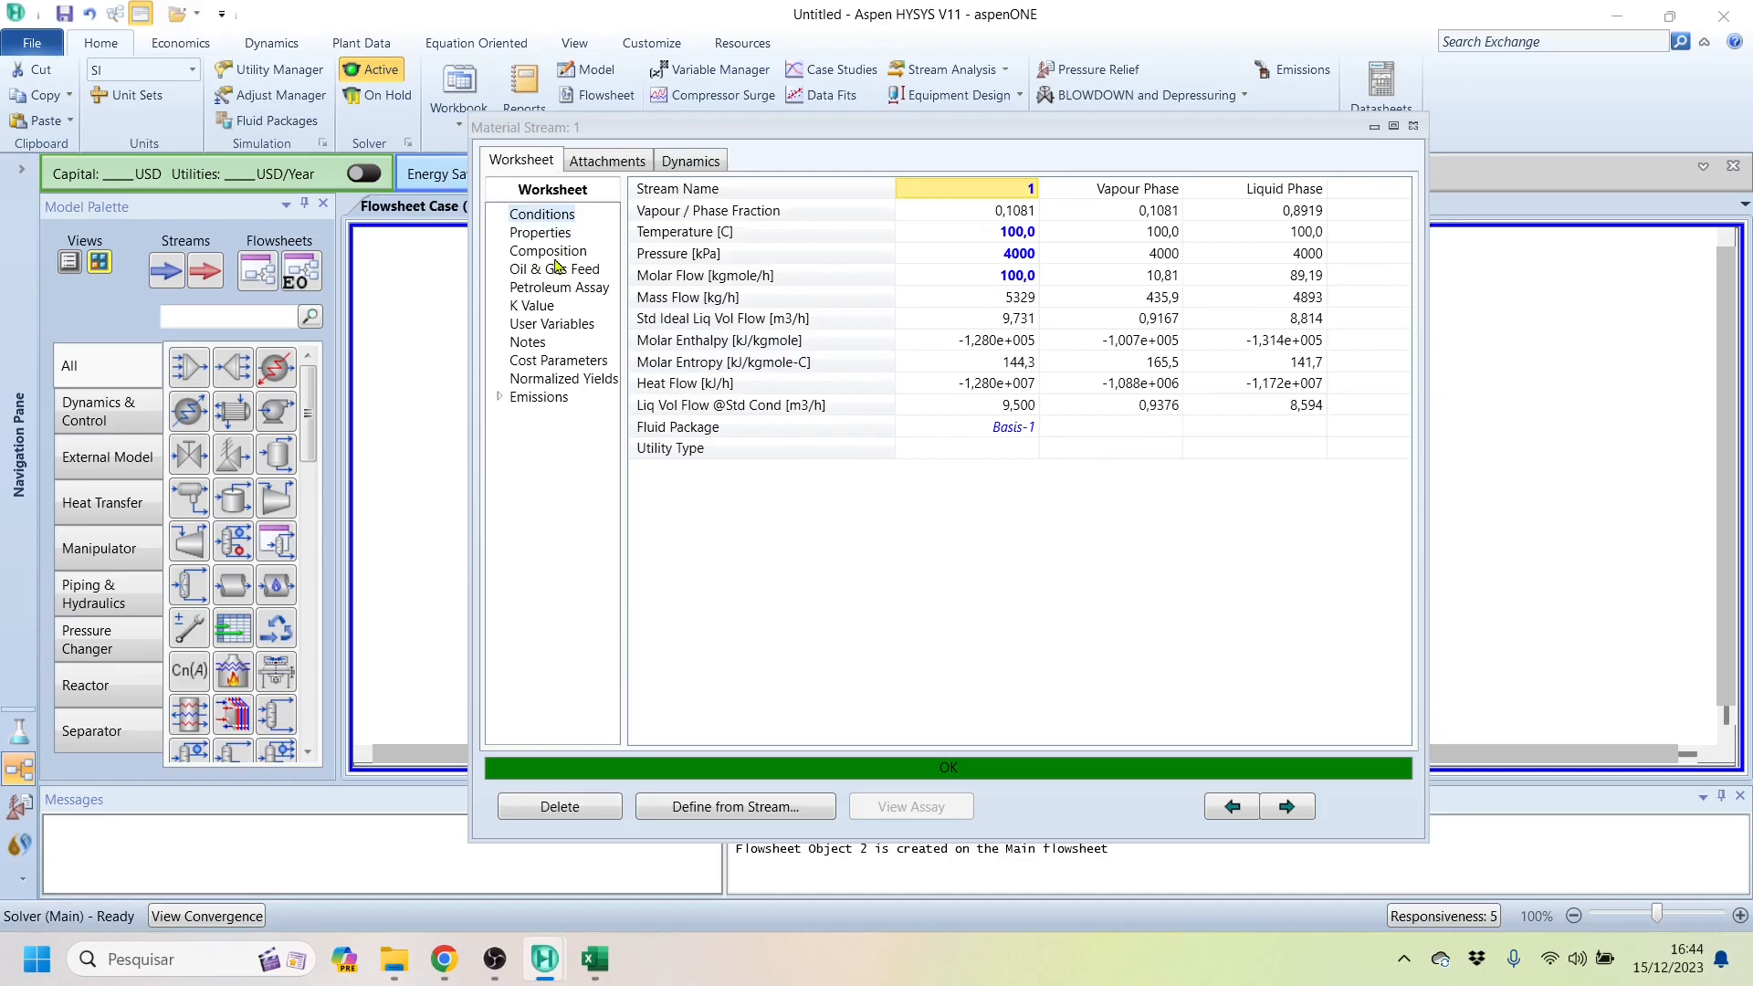
click(559, 254)
click(558, 216)
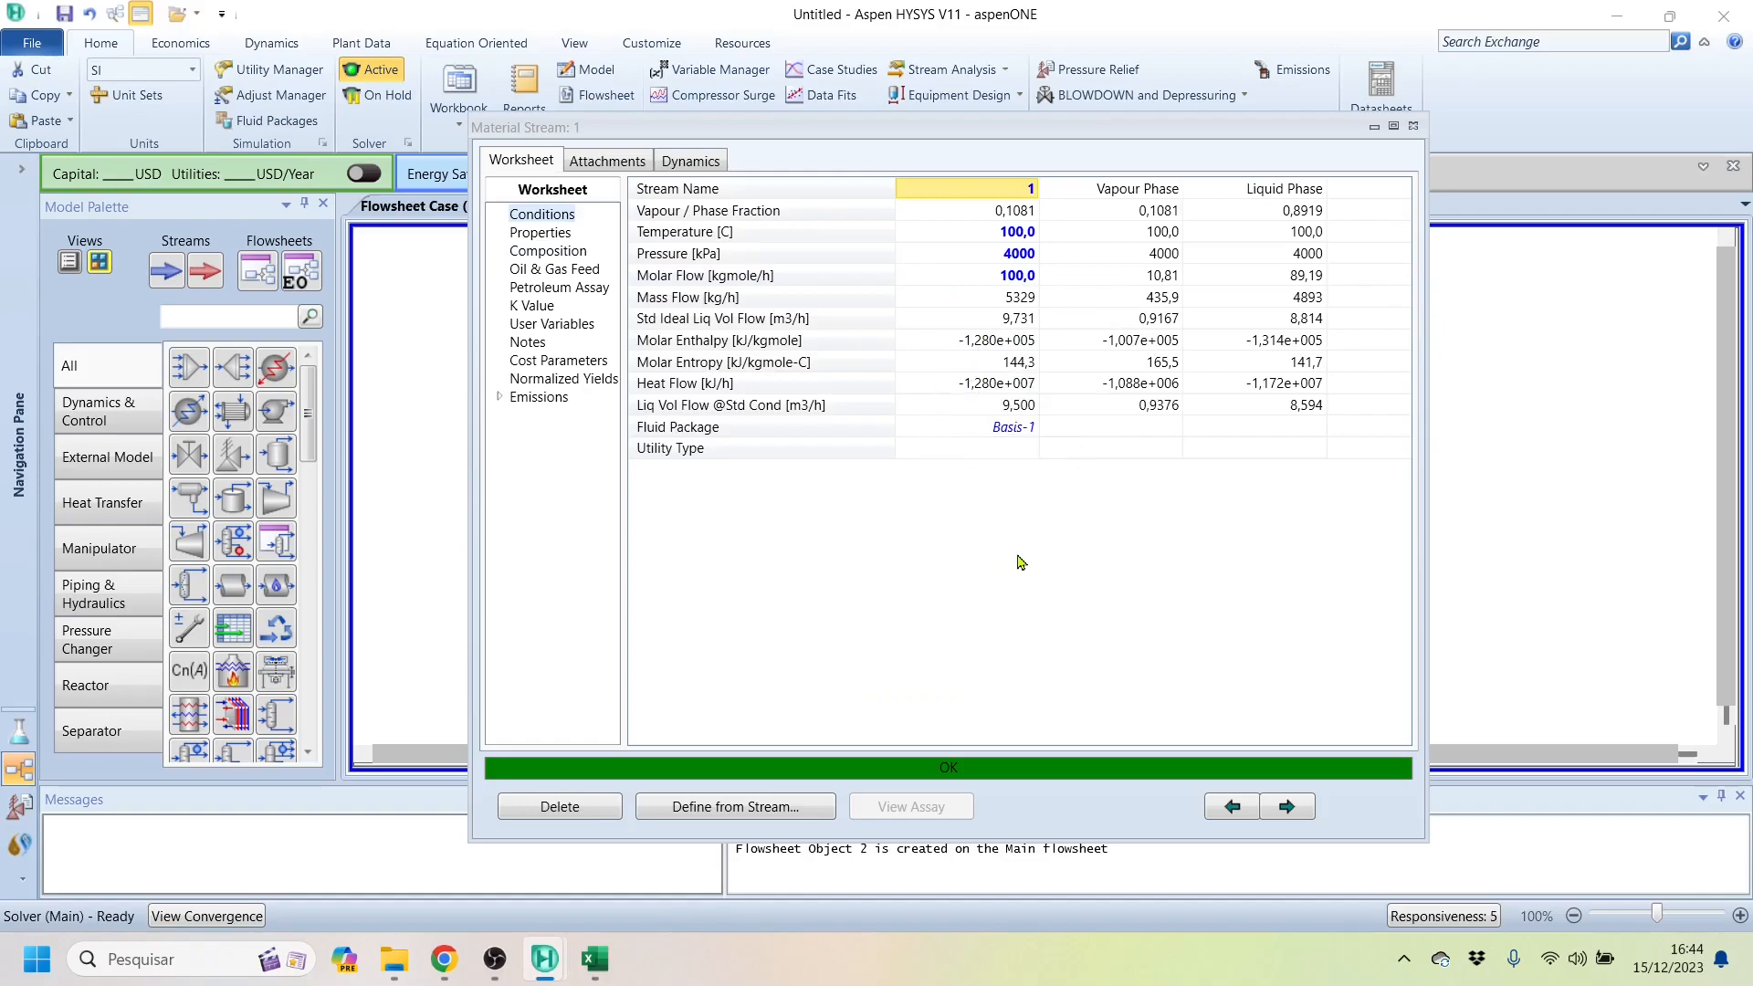
Step: Clear stream 1's temperature specification and set its vapour fraction to 1 to calculate the dew point
click(1018, 234)
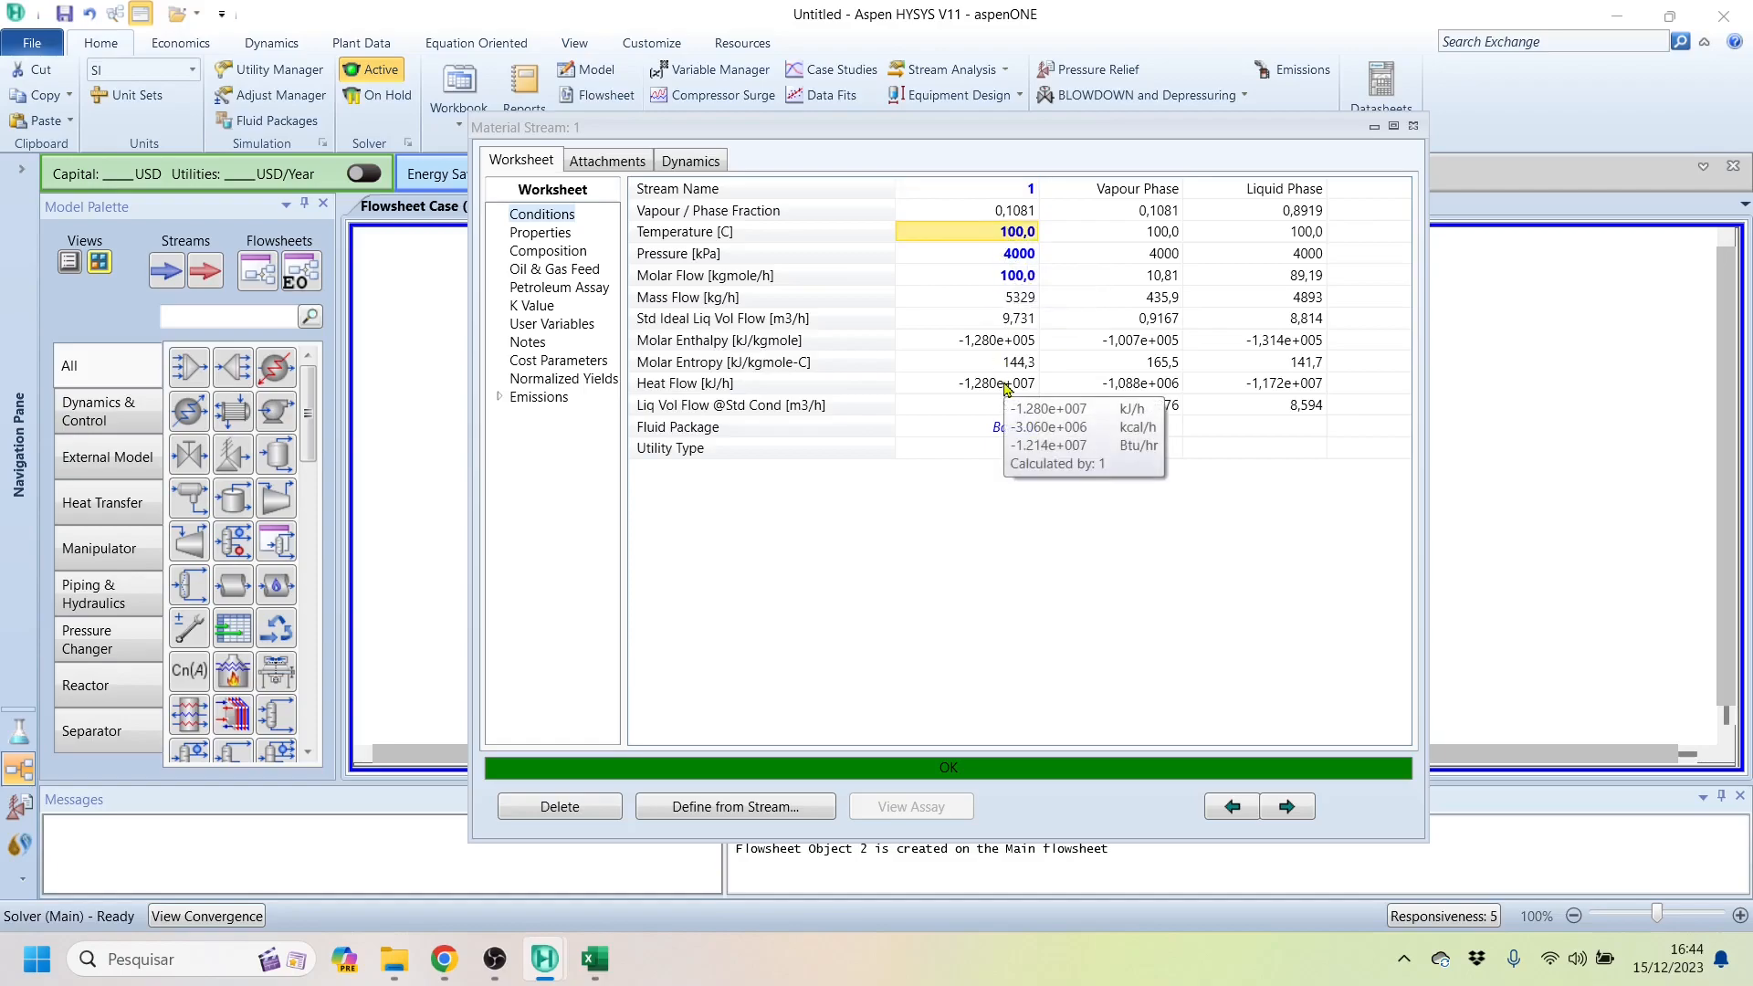
key(Delete)
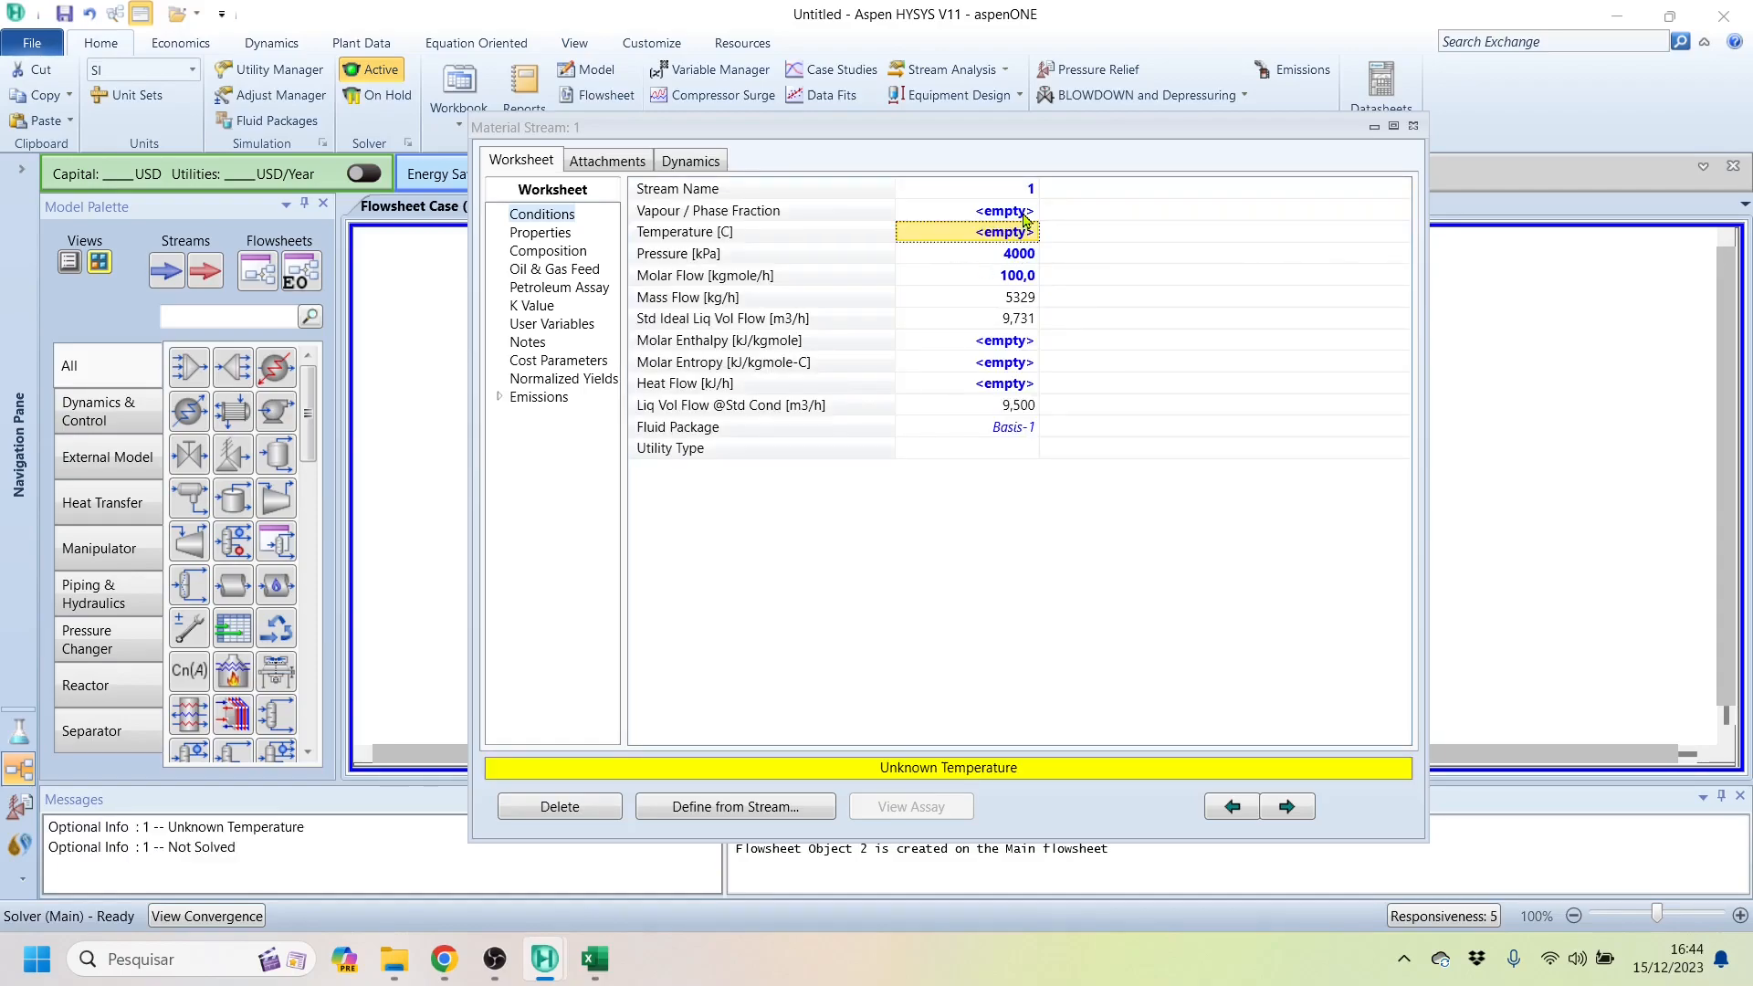
click(1023, 213)
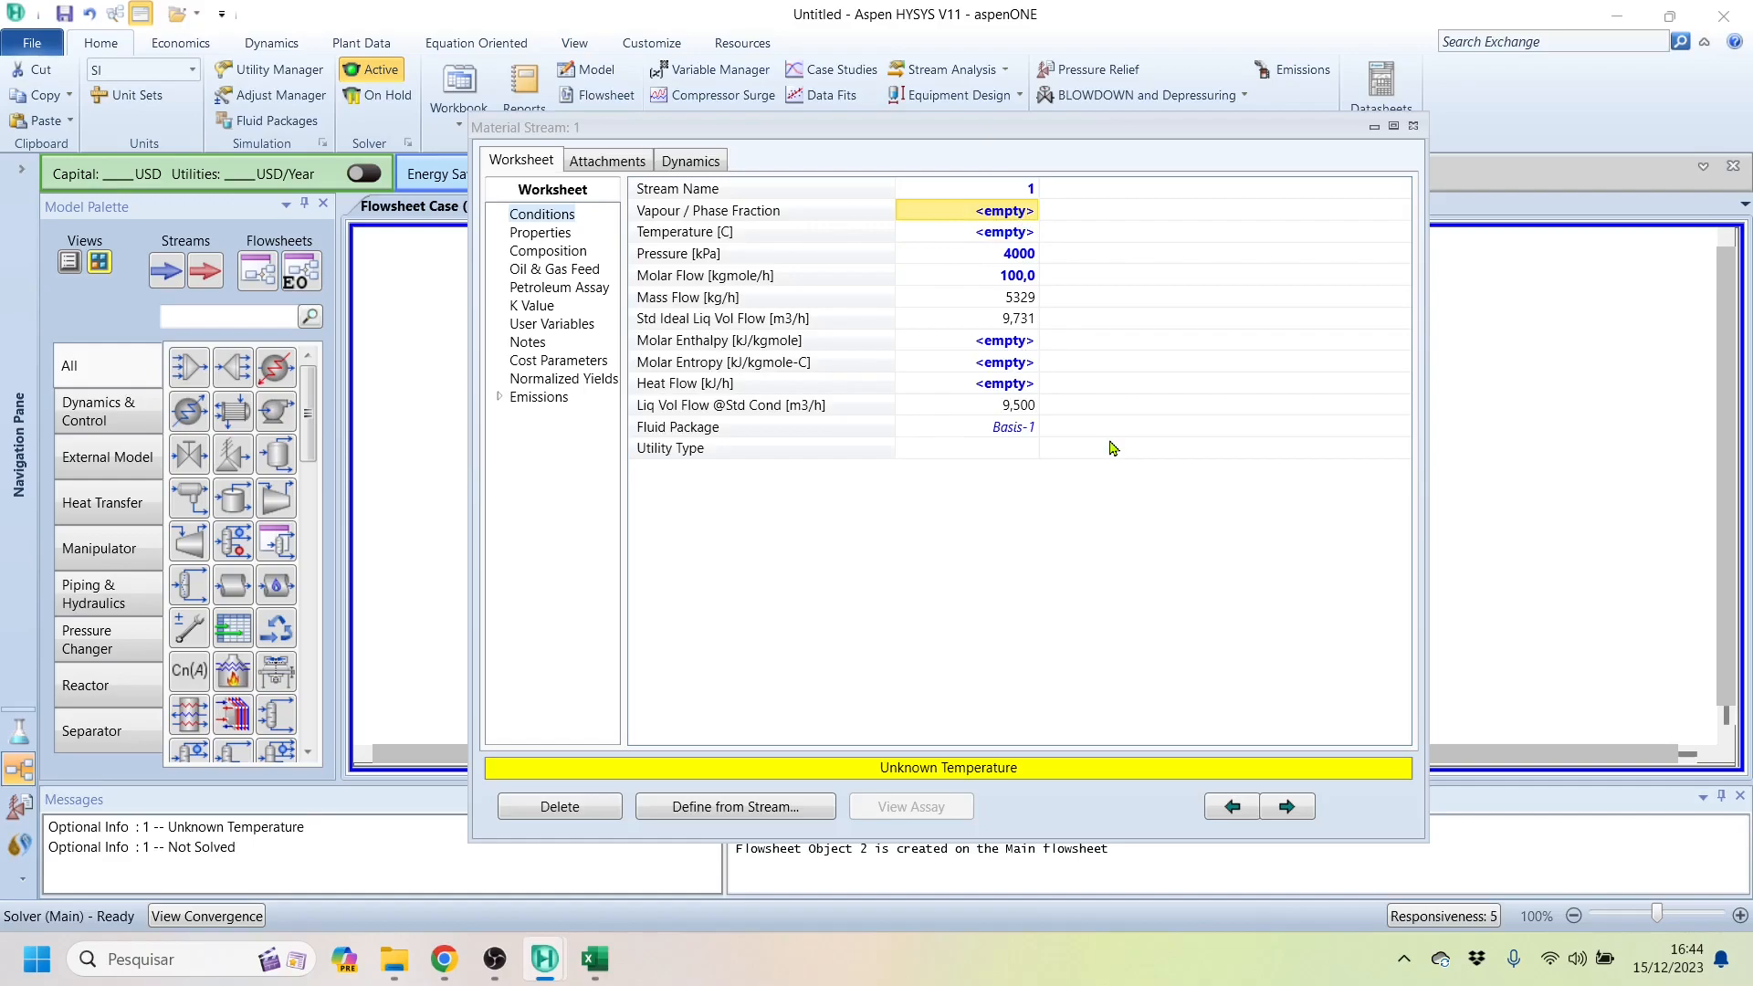
text(1)
key(Return)
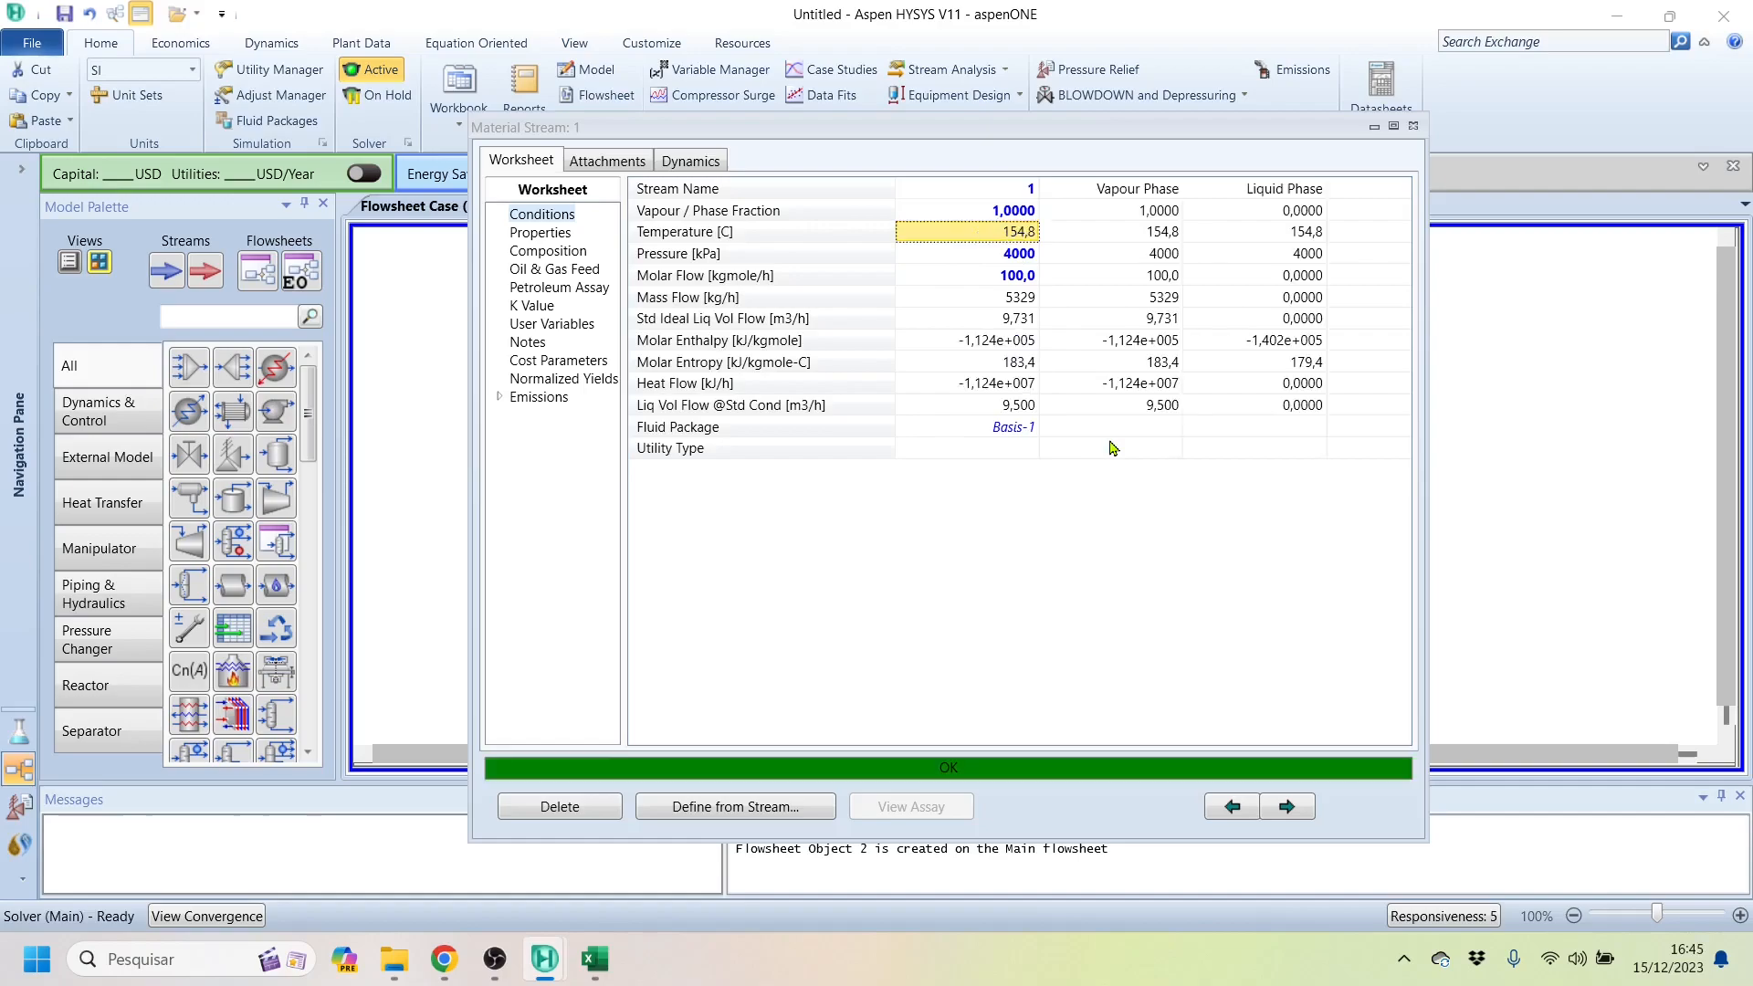
Step: Set stream 1's vapour fraction to 0 to calculate the bubble point temperature
key(Up)
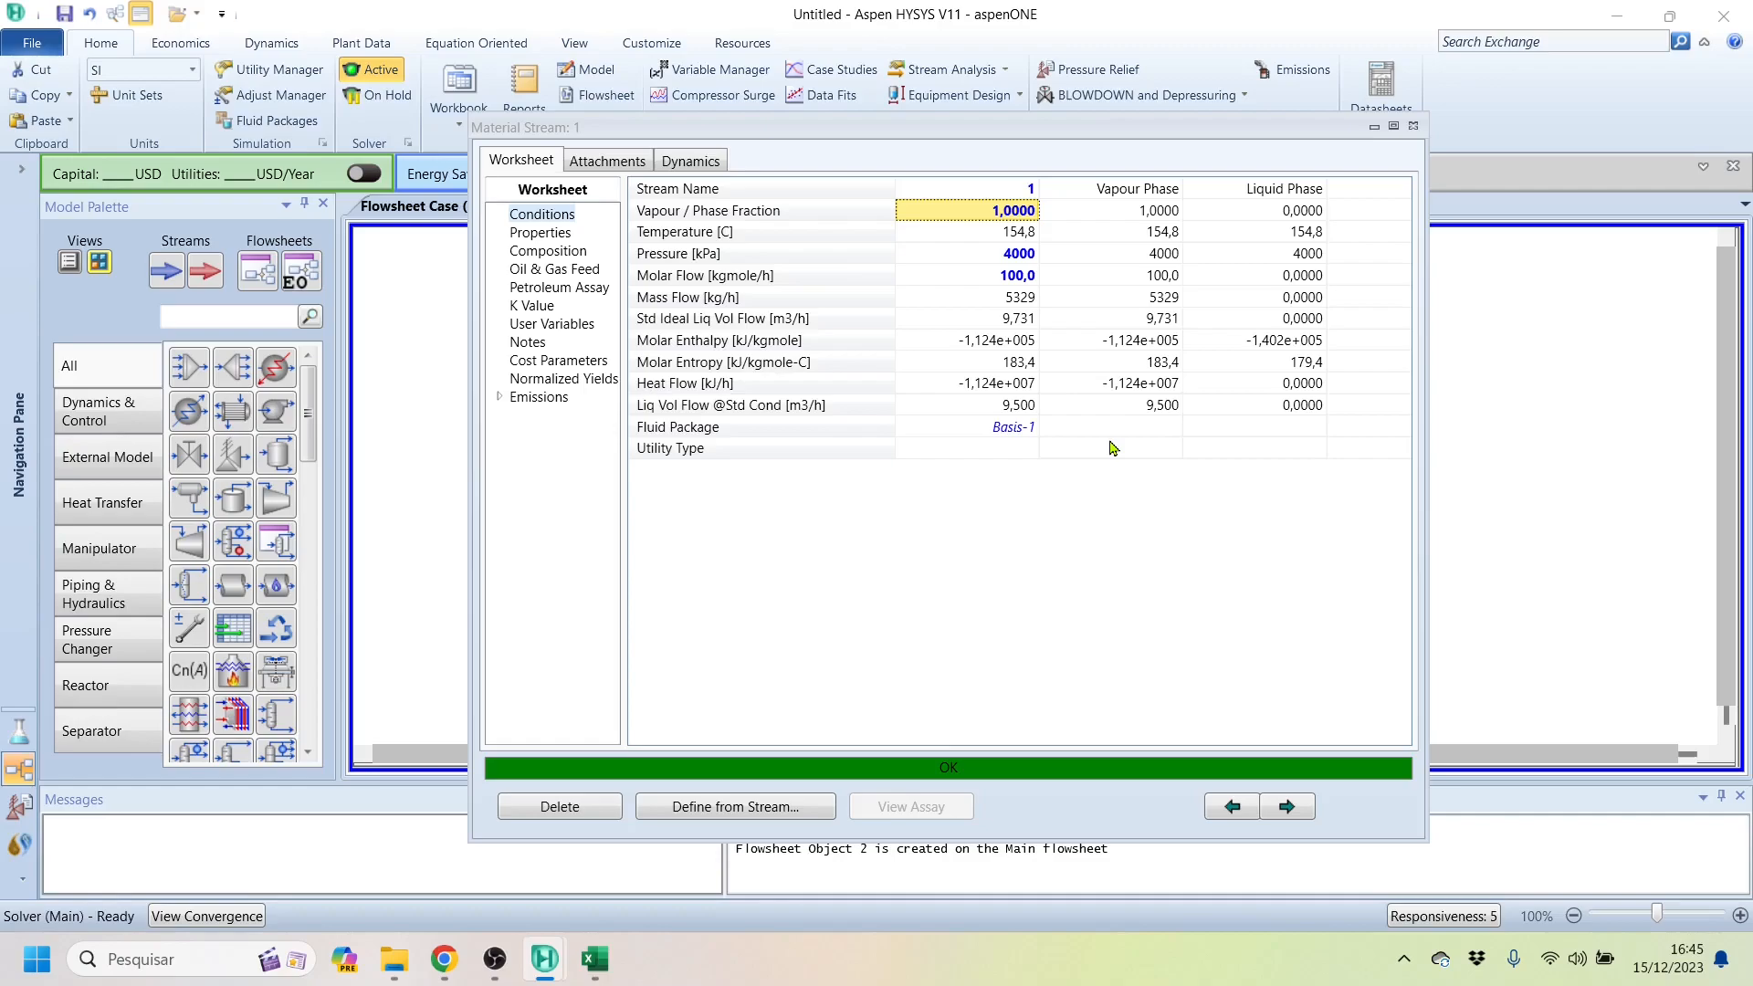
text(0)
key(Return)
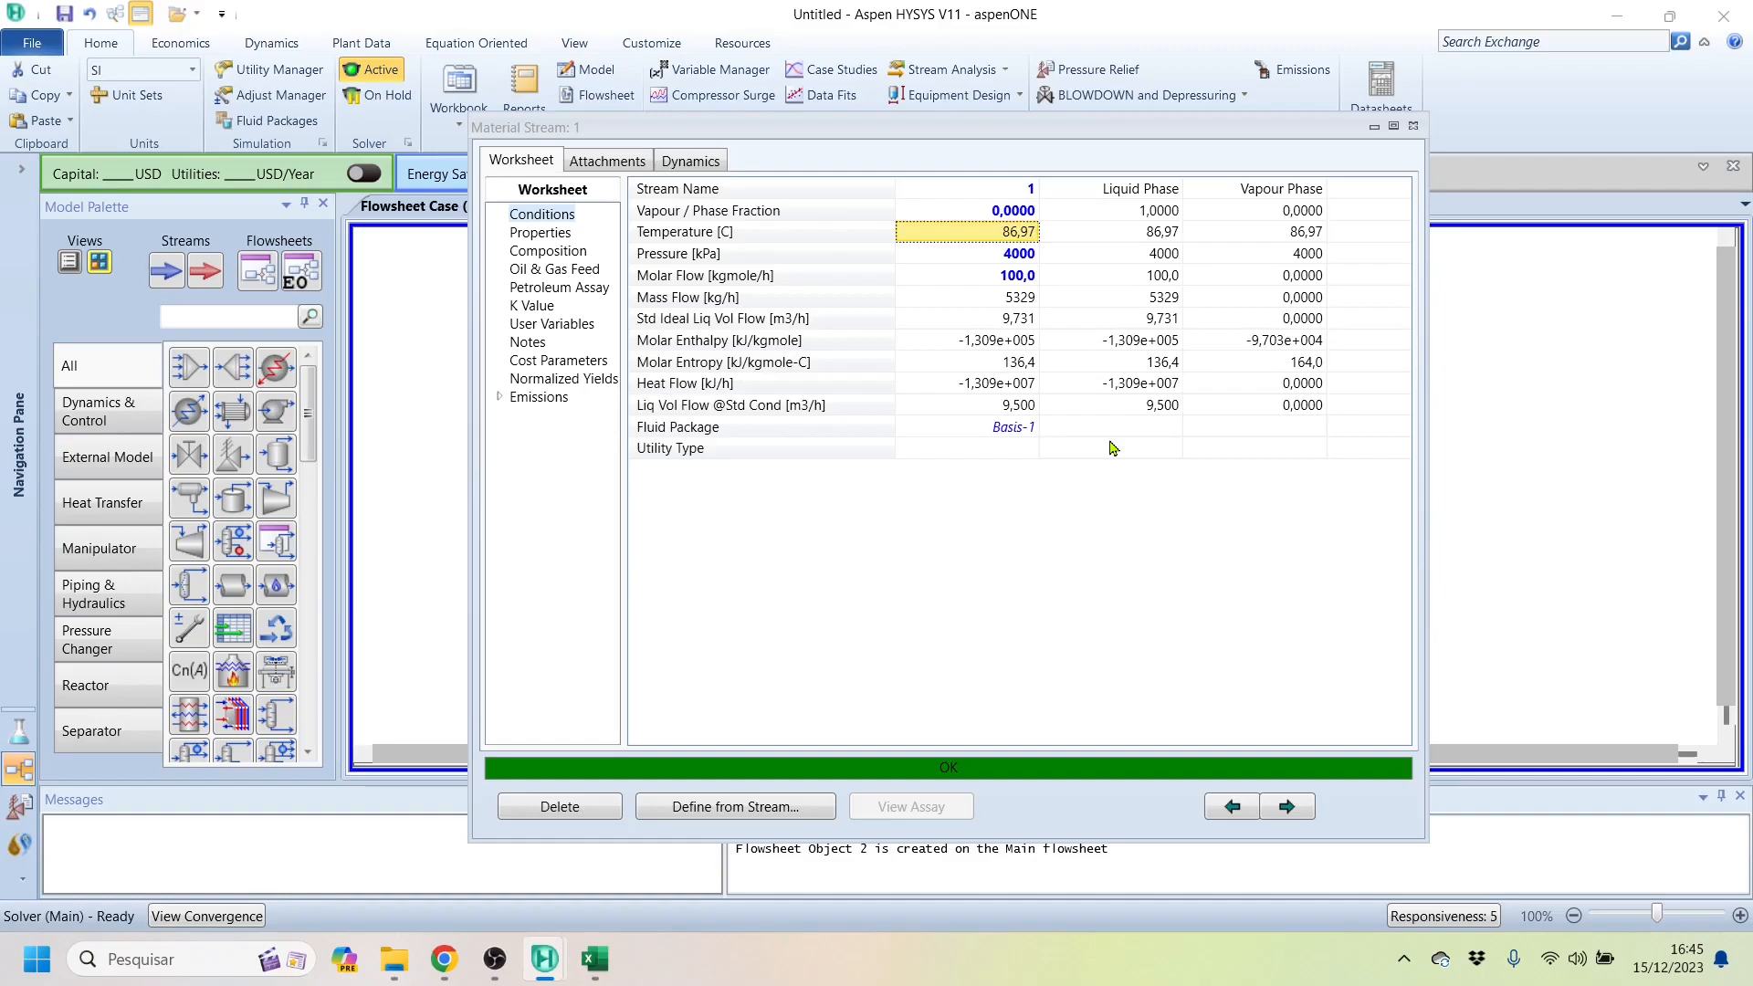
key(Up)
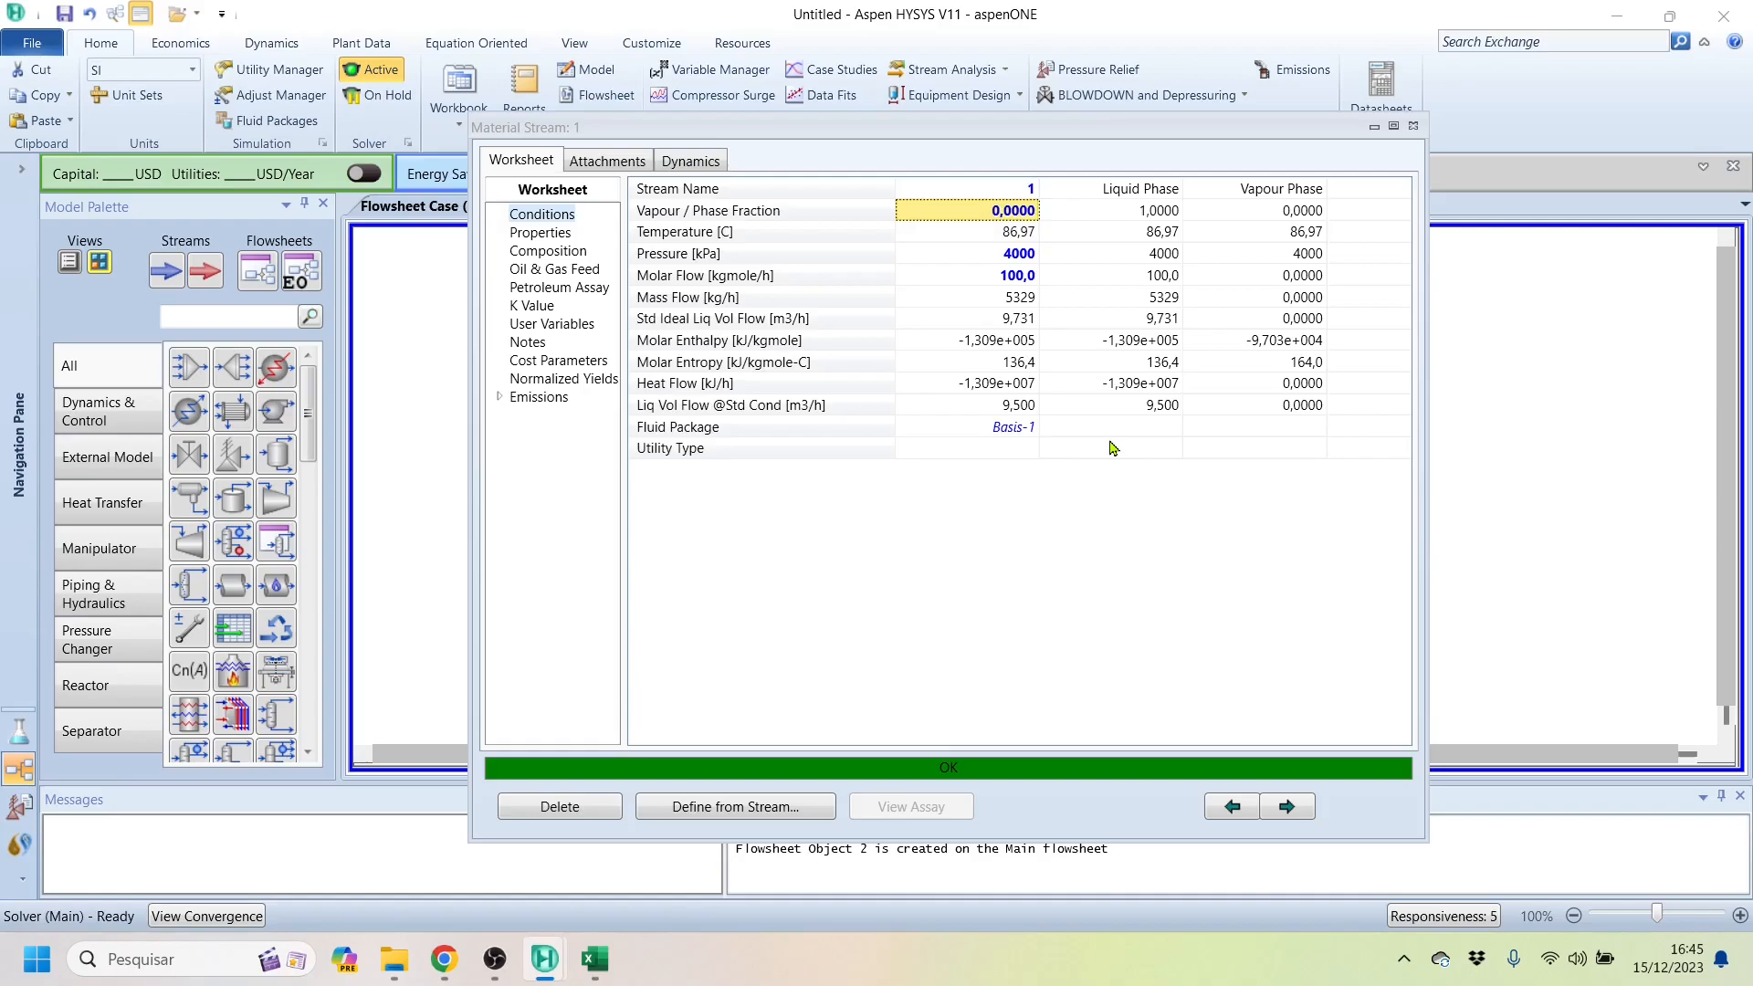
key(Down)
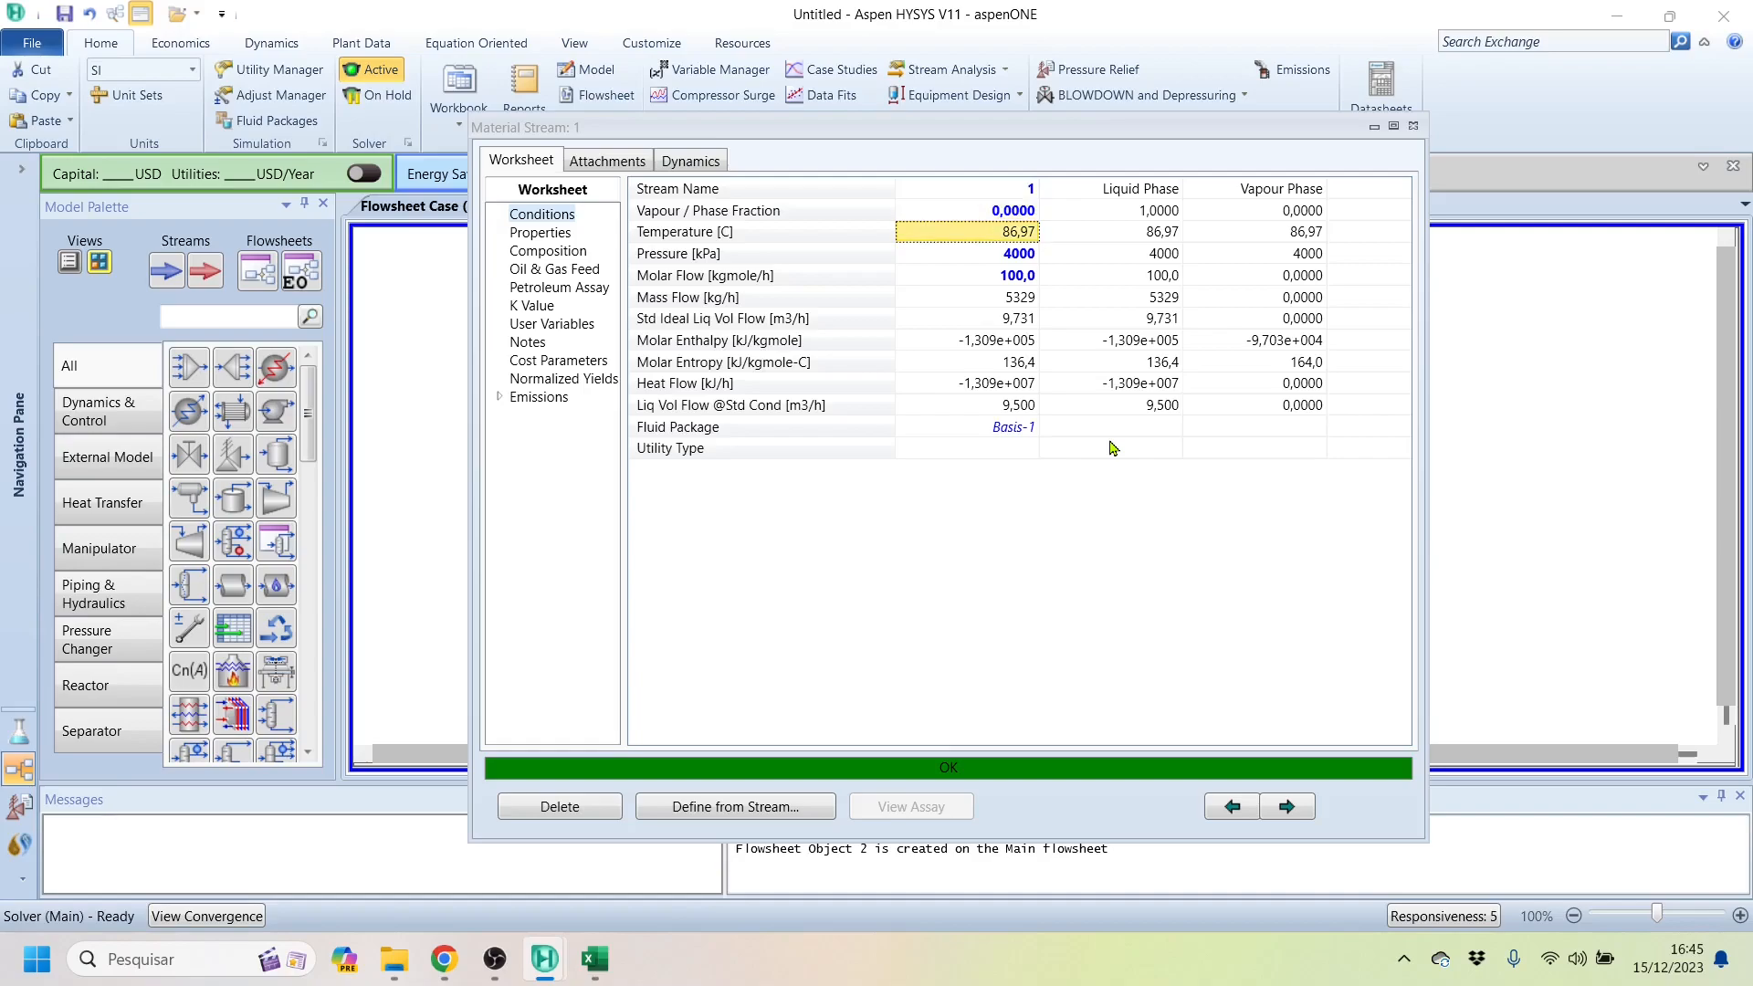
key(Up)
key(Down)
key(Up)
key(Down)
Step: Create an Envelope stream analysis attached to stream 1 and move its window clear of the model palette
click(610, 162)
click(520, 235)
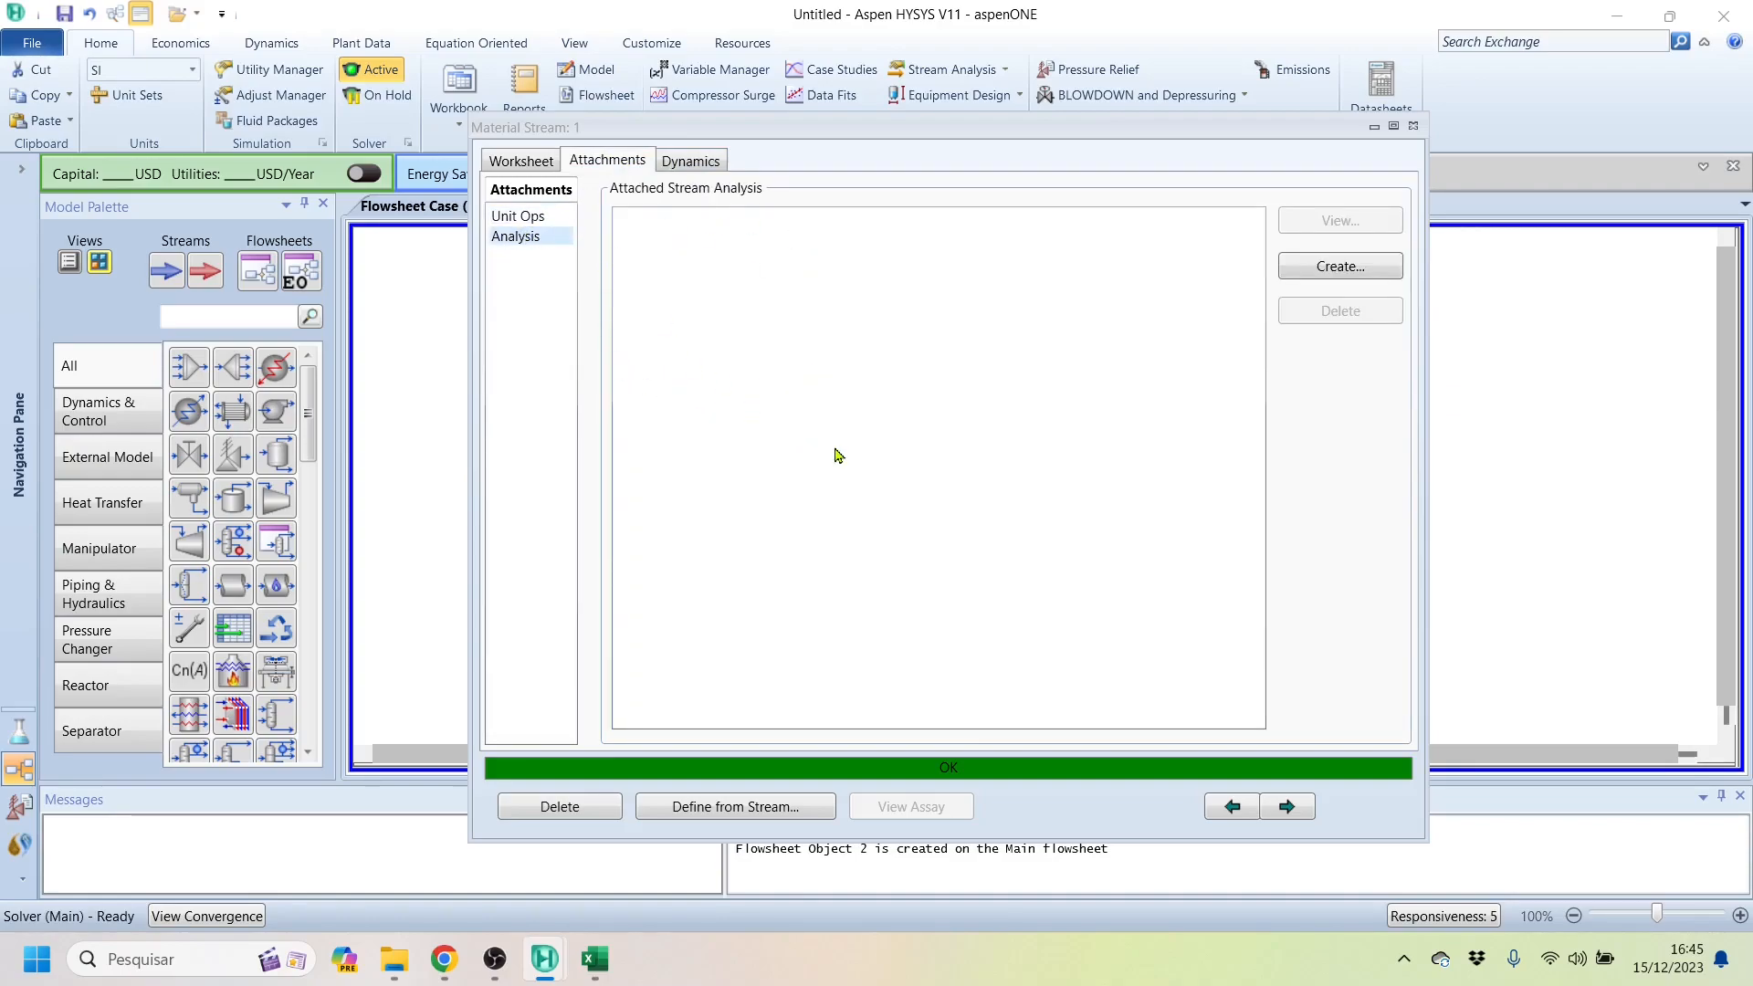
click(1326, 268)
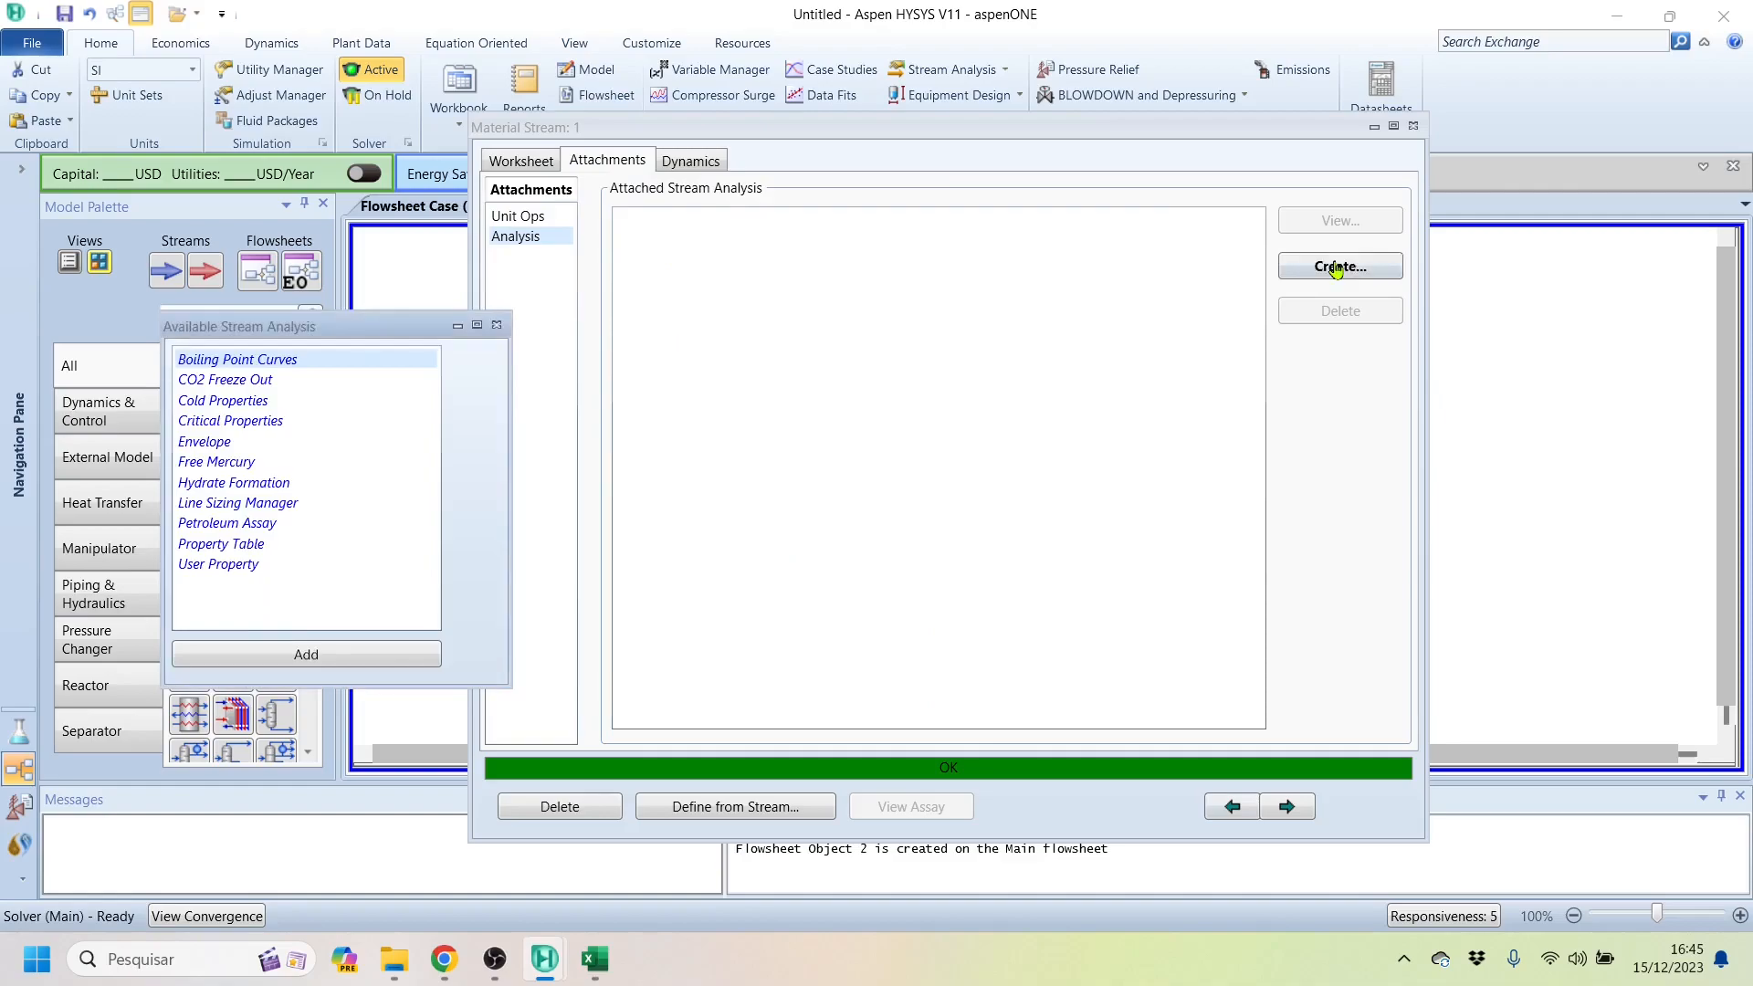
drag(370, 341, 951, 230)
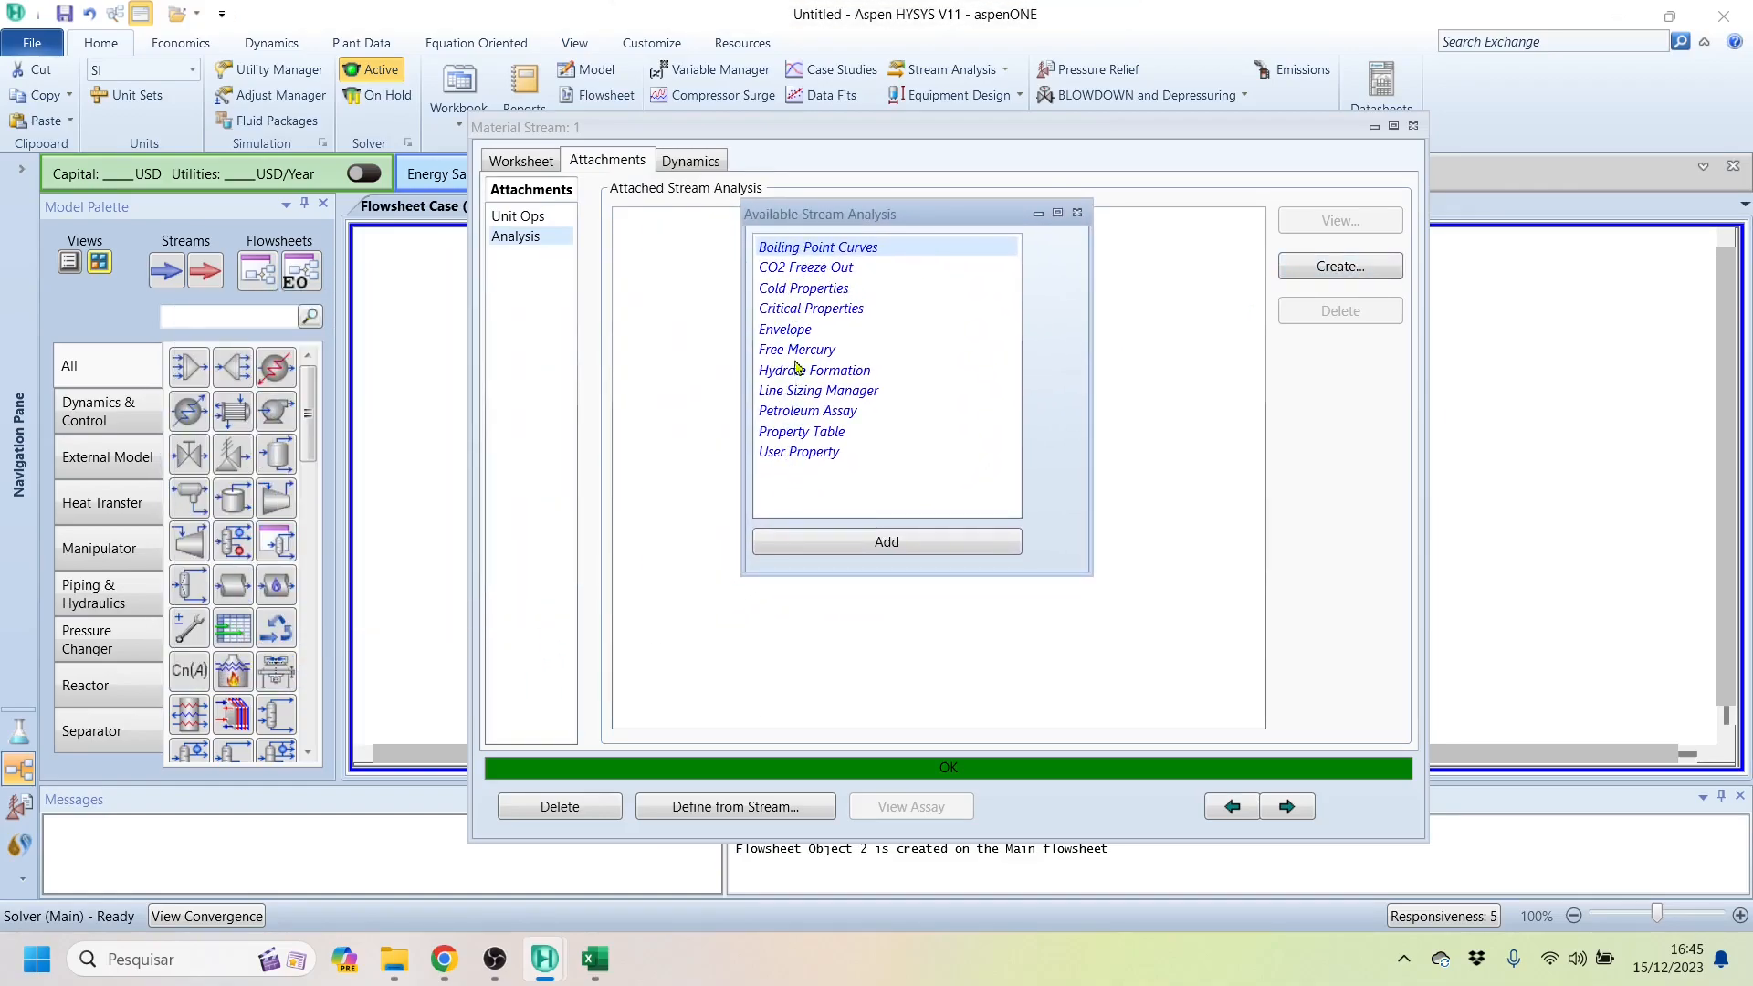
click(801, 331)
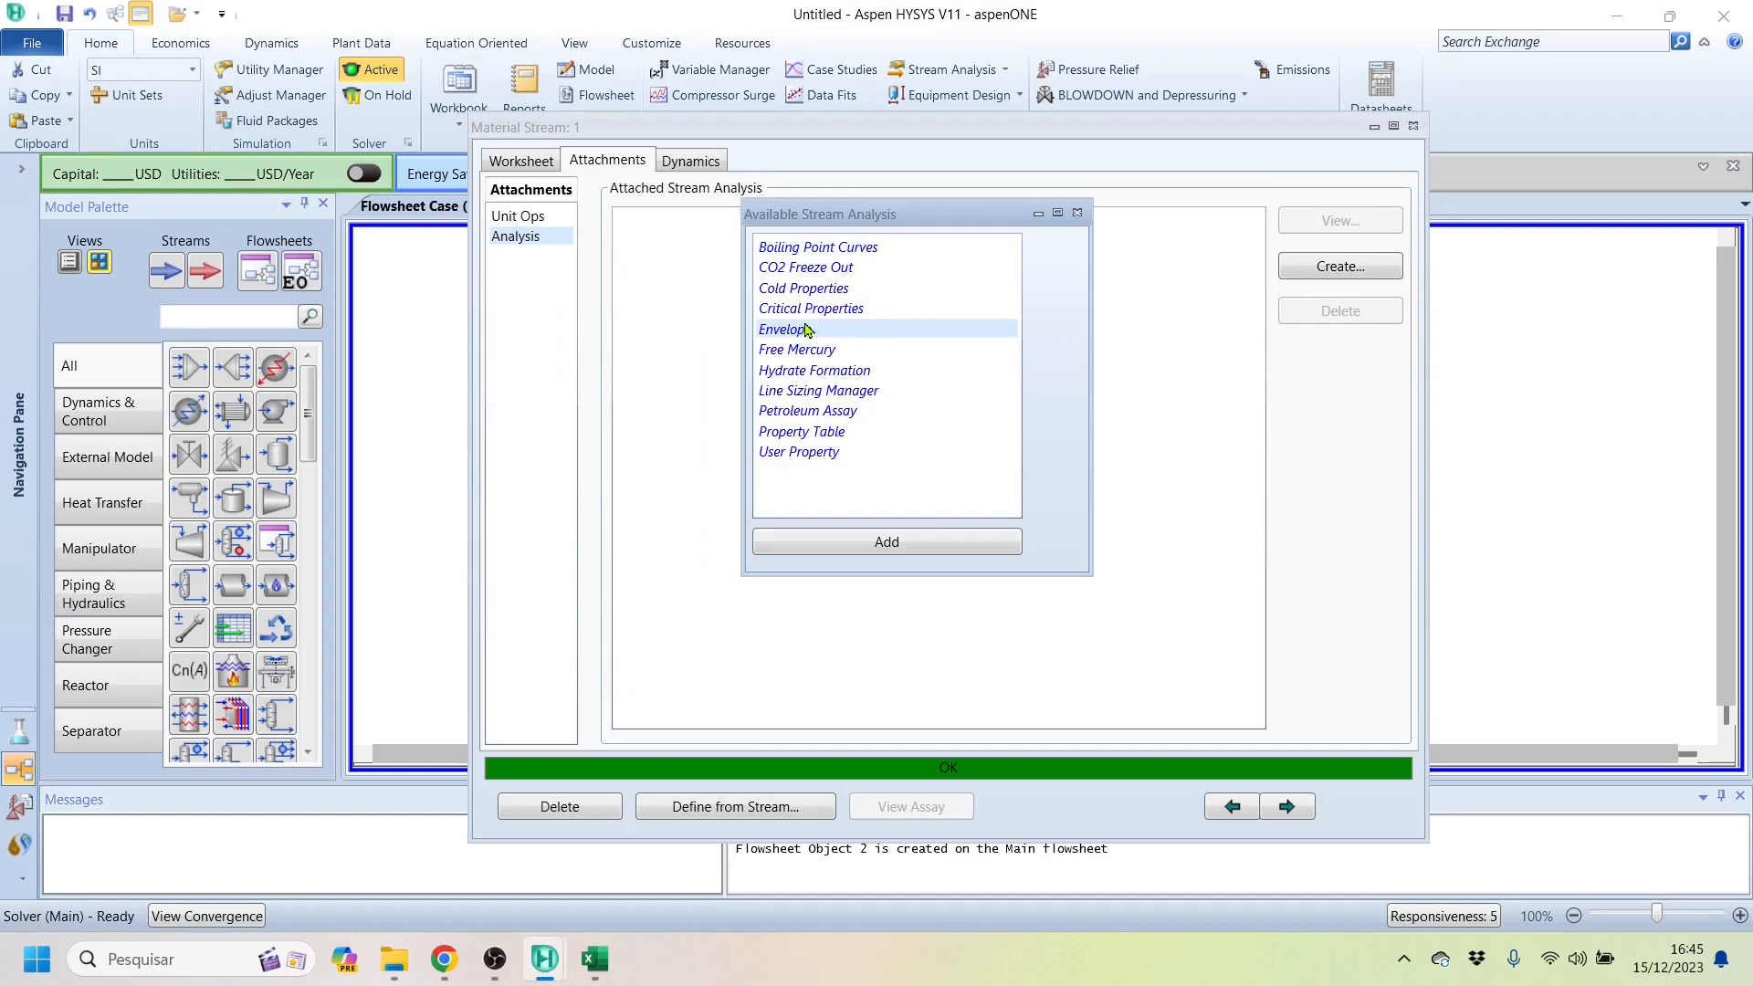
click(905, 546)
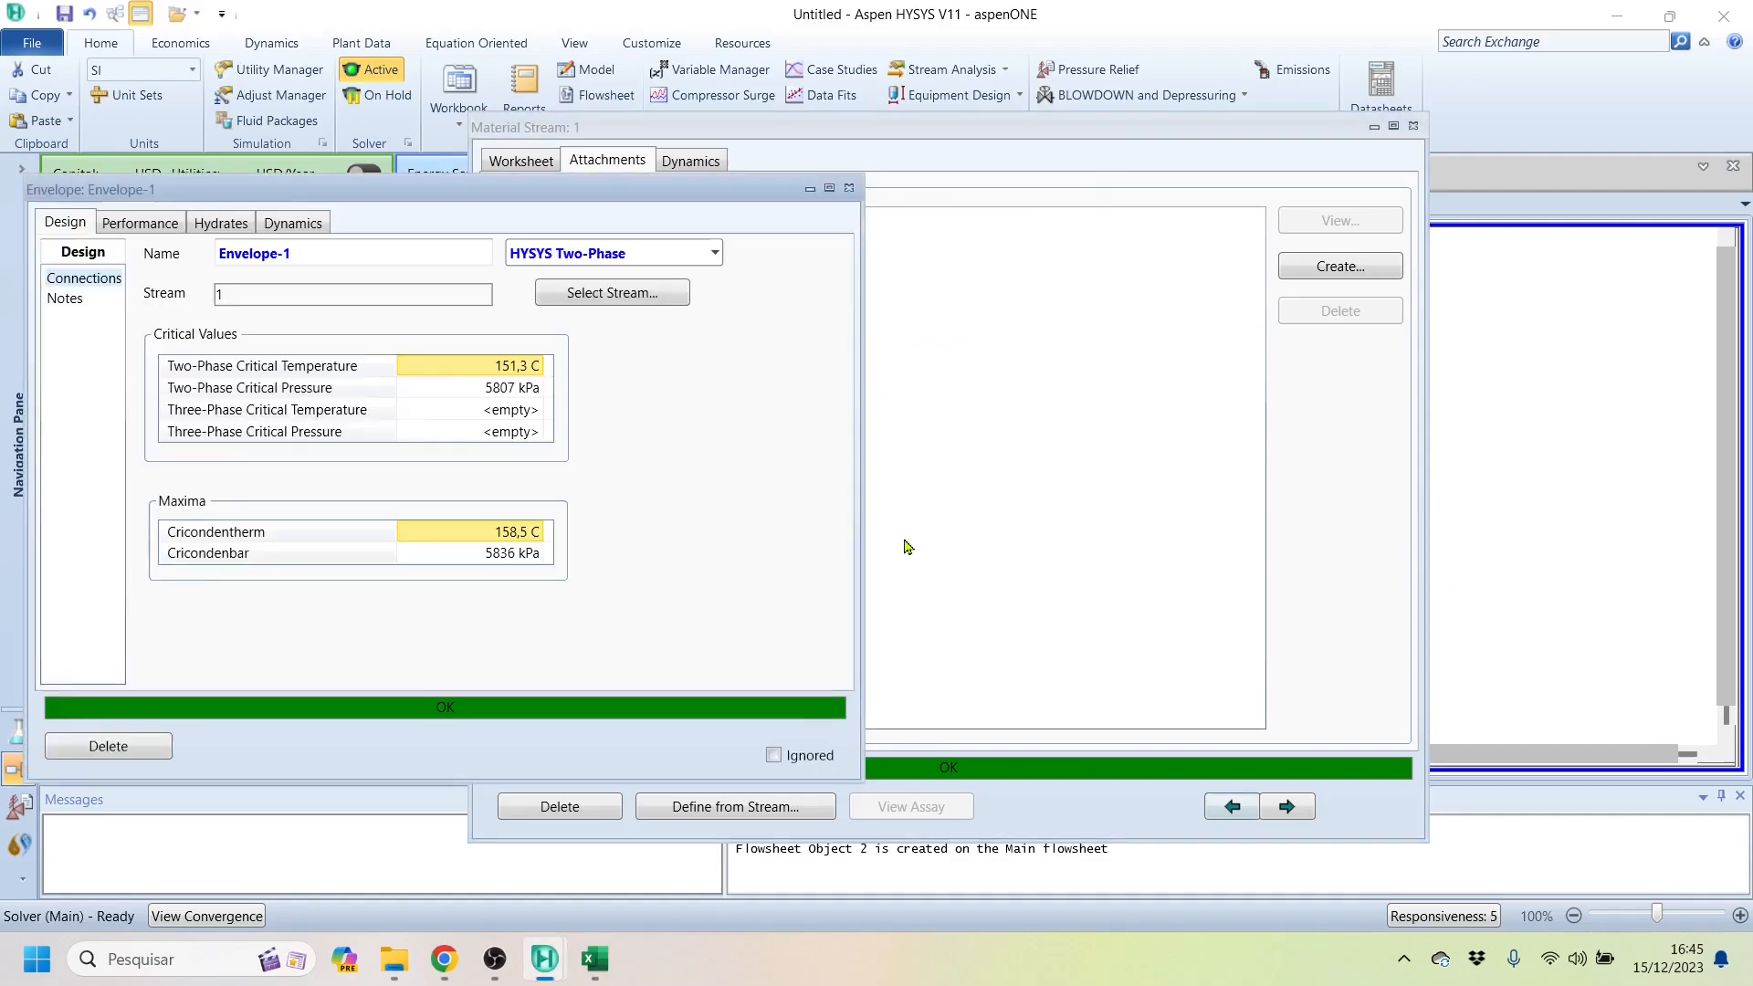
drag(372, 192, 705, 150)
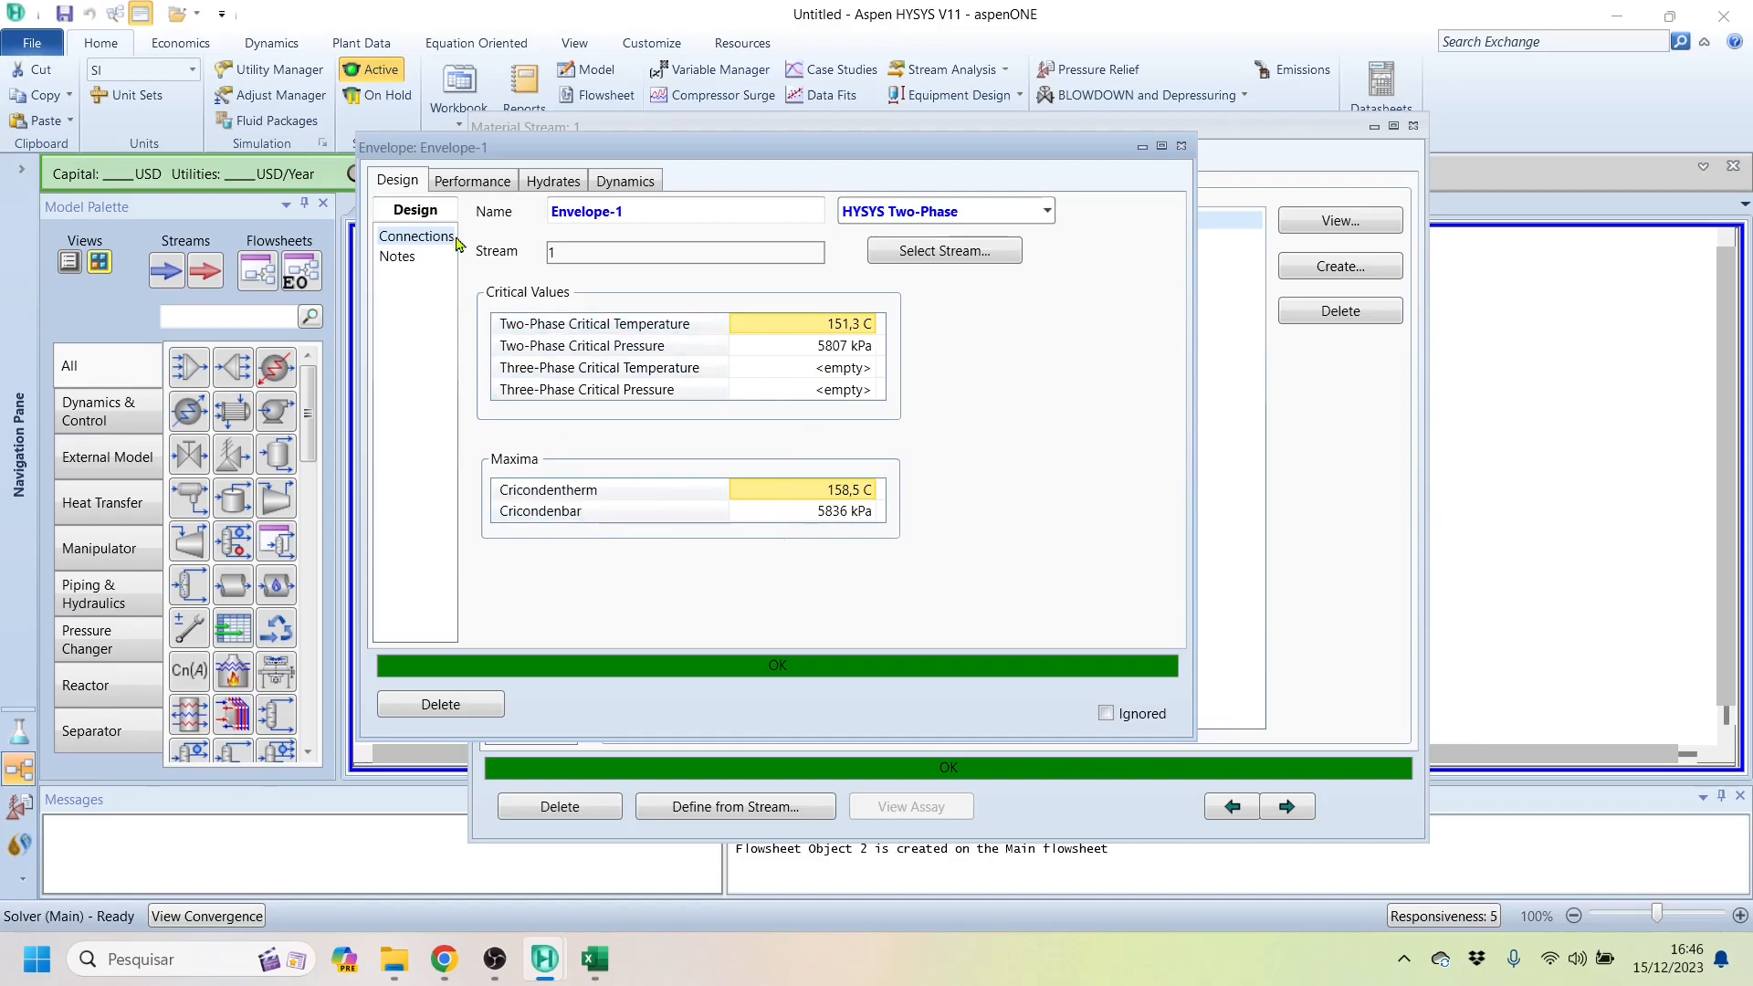
Step: Review the envelope's bubble point table and its pressure-temperature plot, including the plot's copy scaling options
click(470, 187)
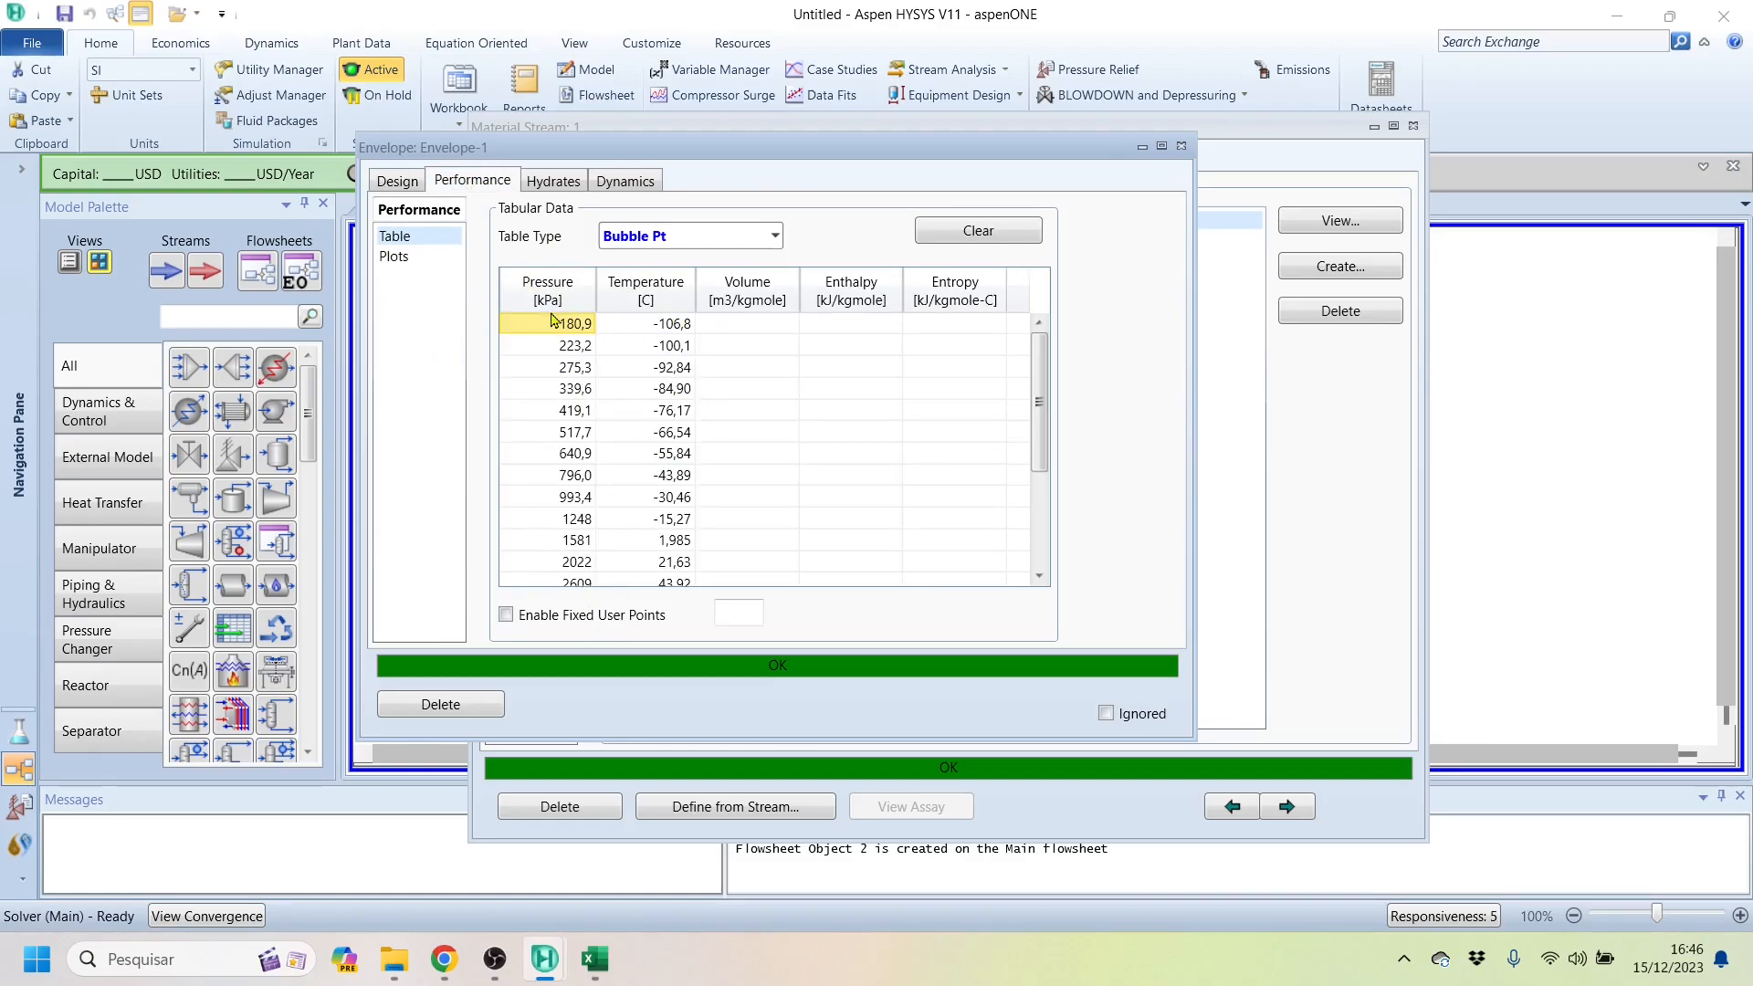
click(411, 261)
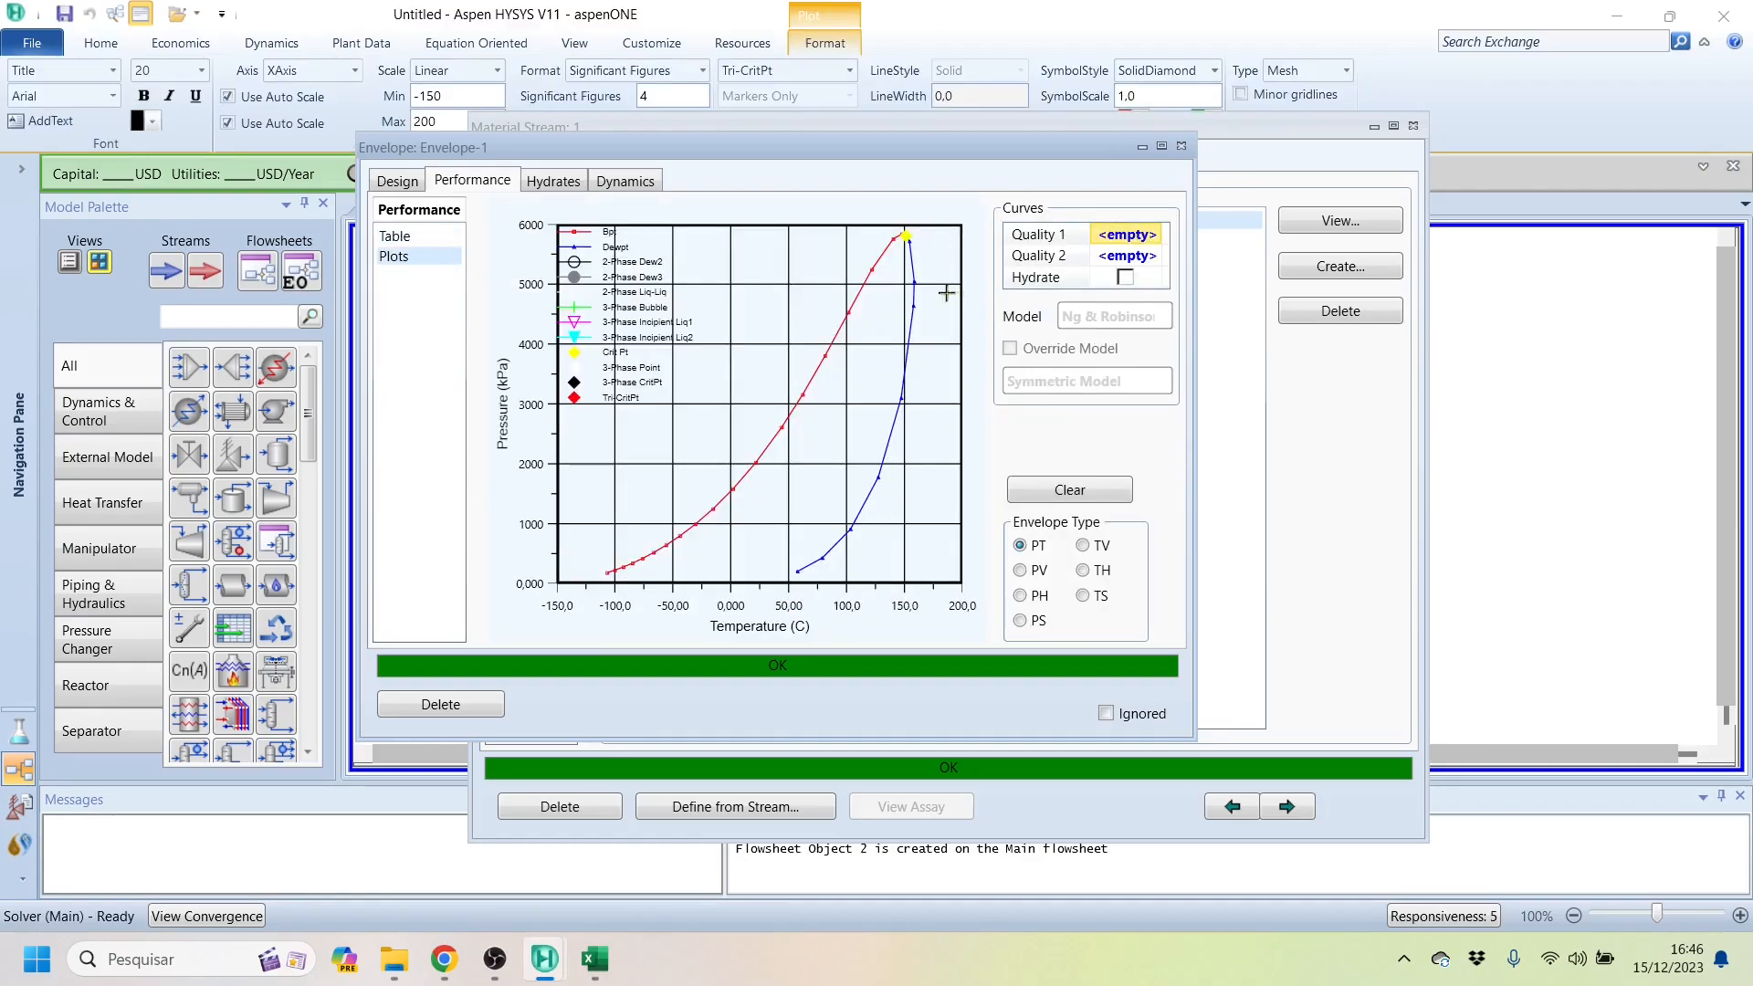
right_click(789, 297)
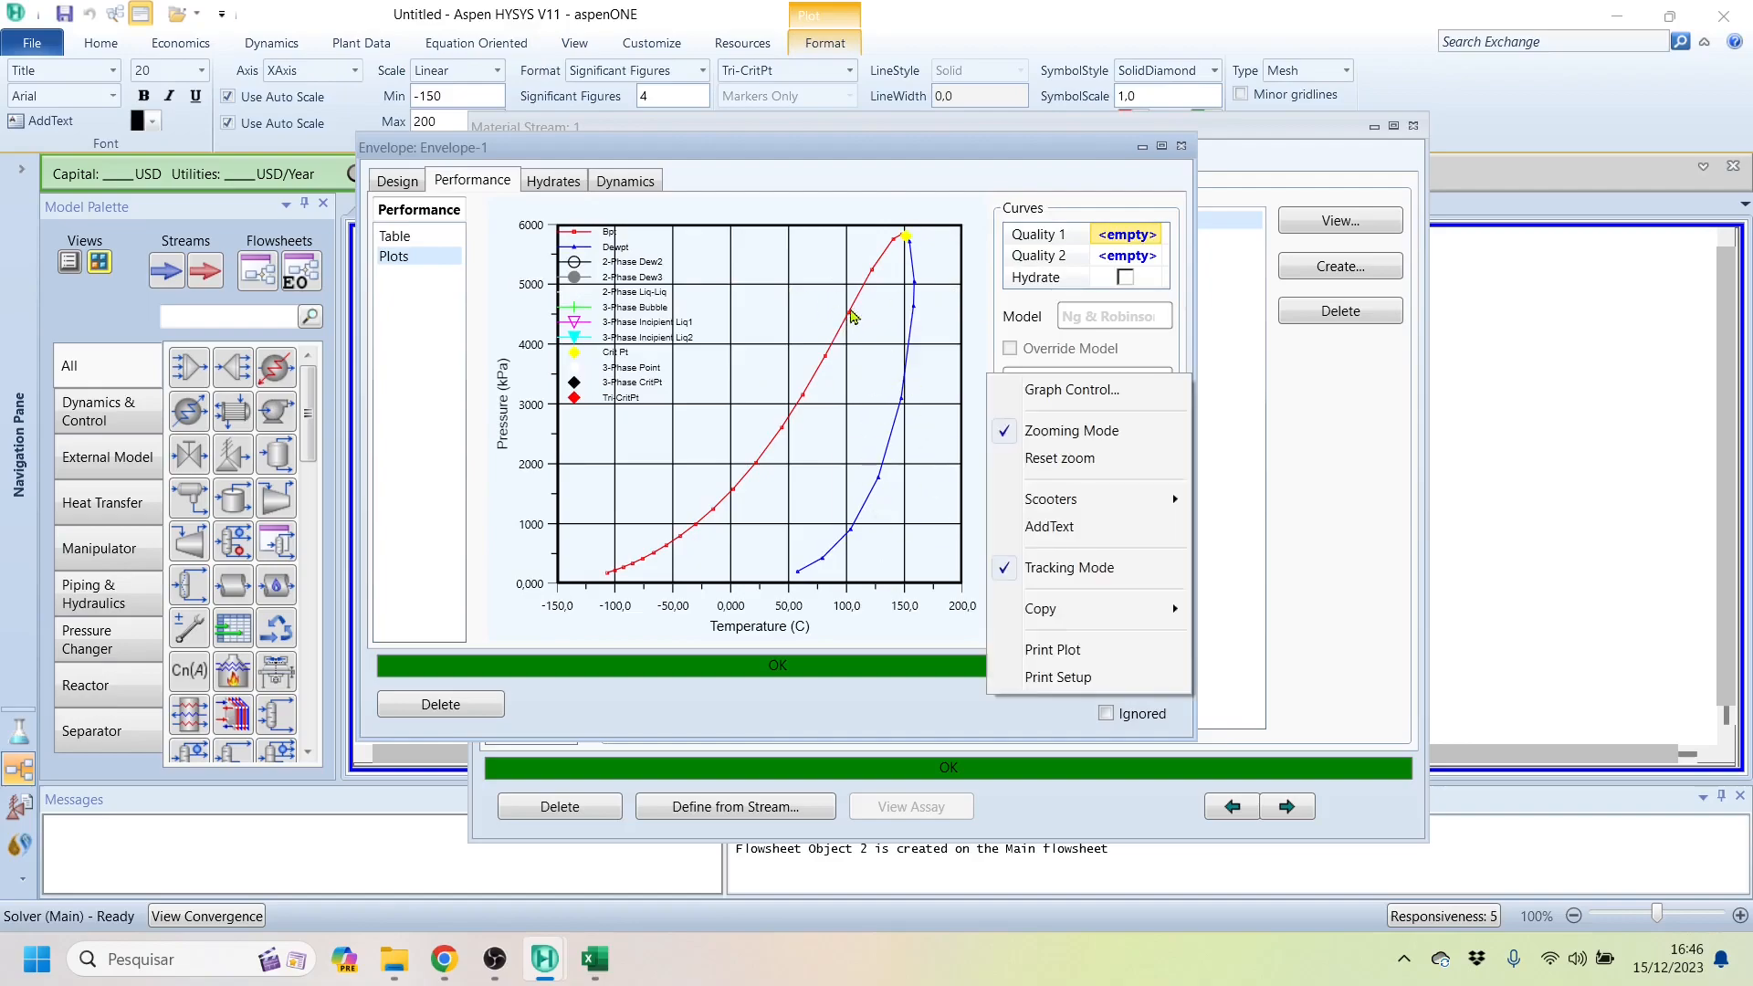
mouse_move(1079, 614)
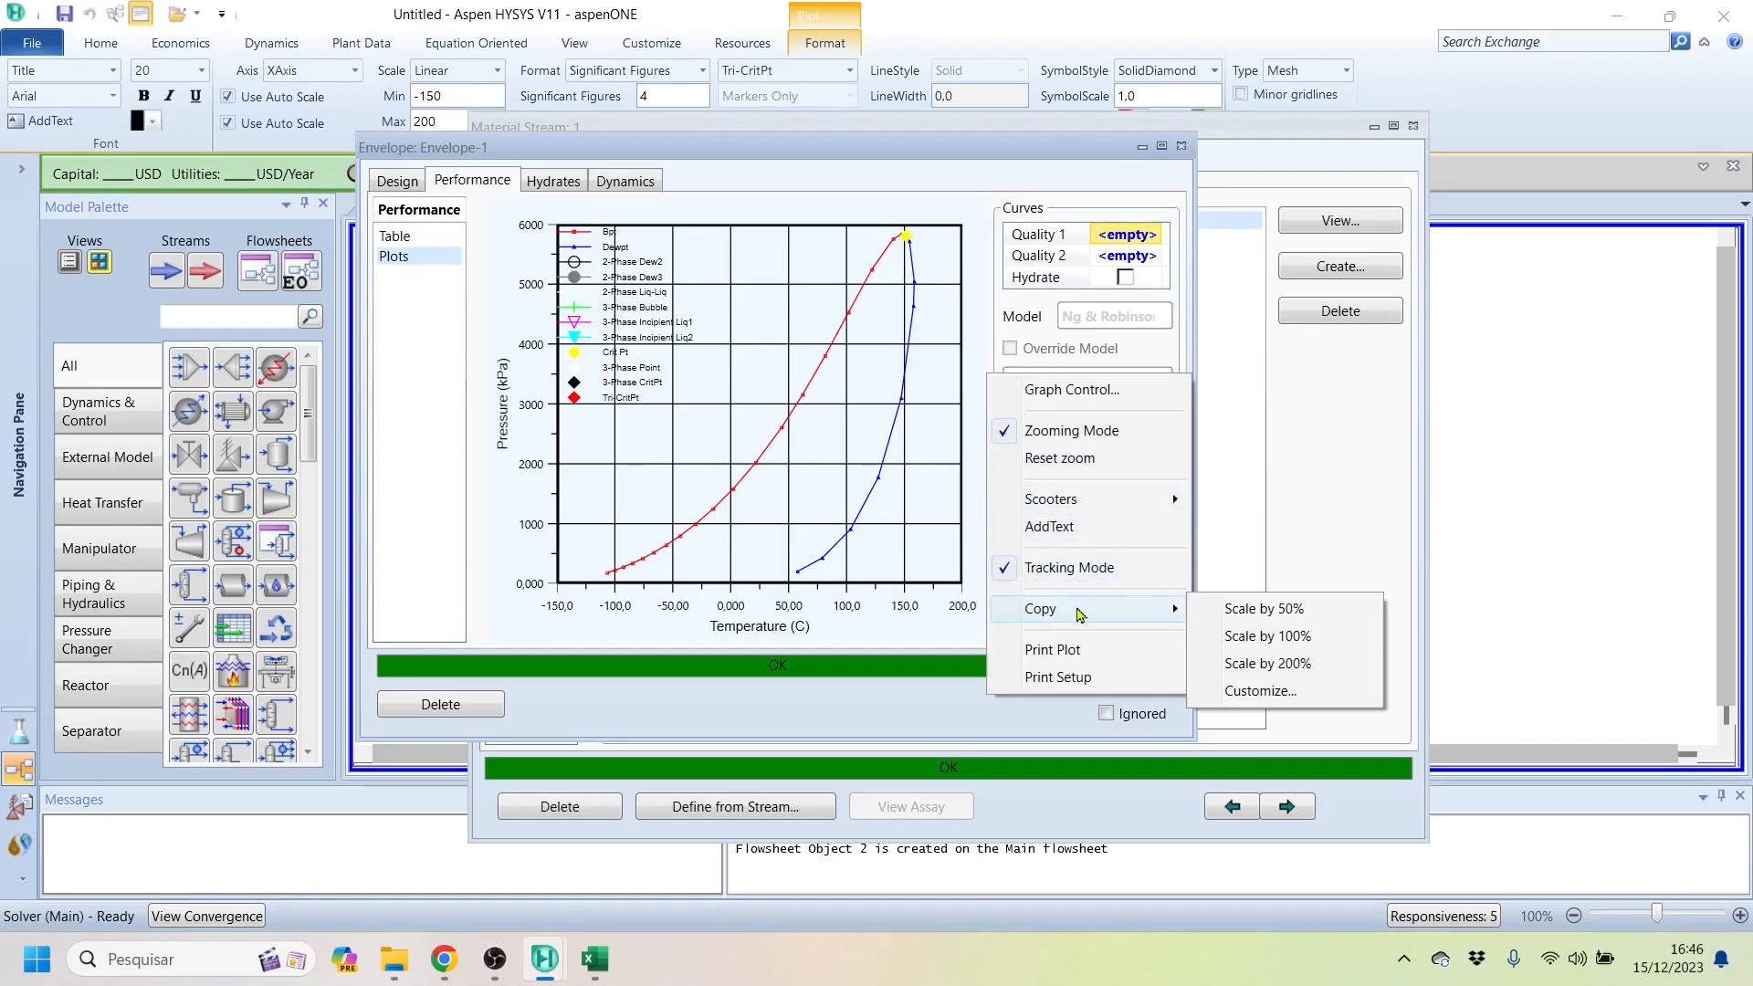
click(796, 157)
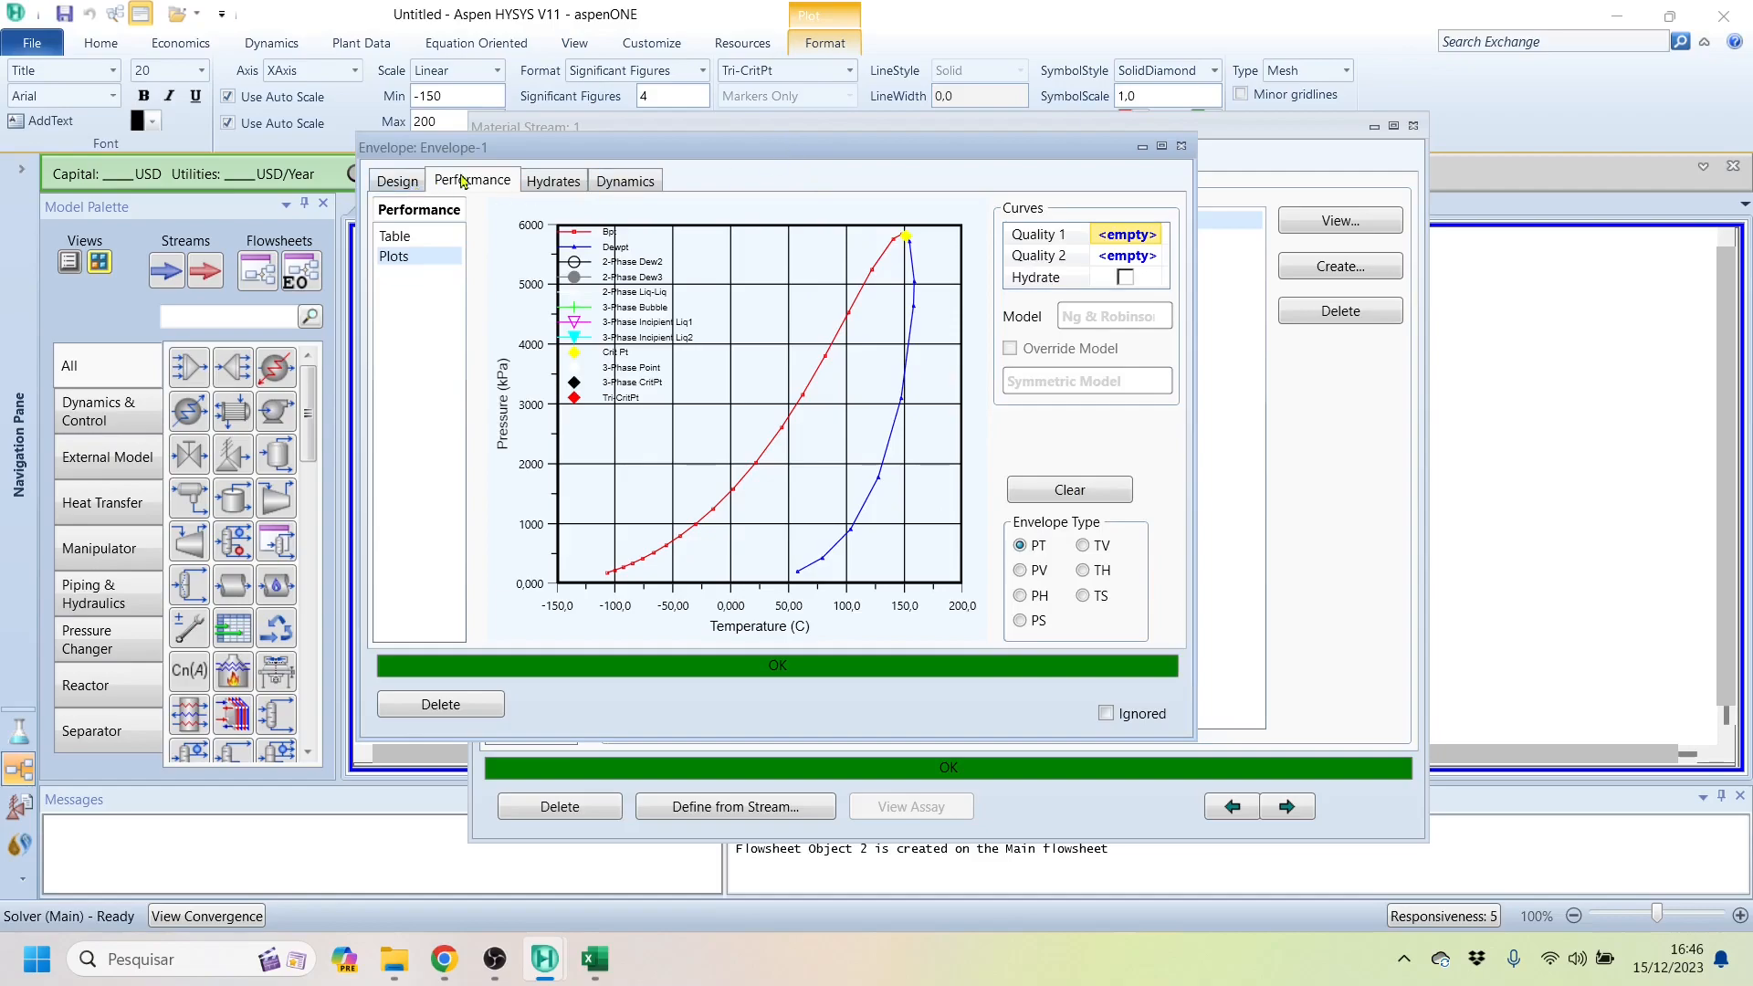
click(395, 237)
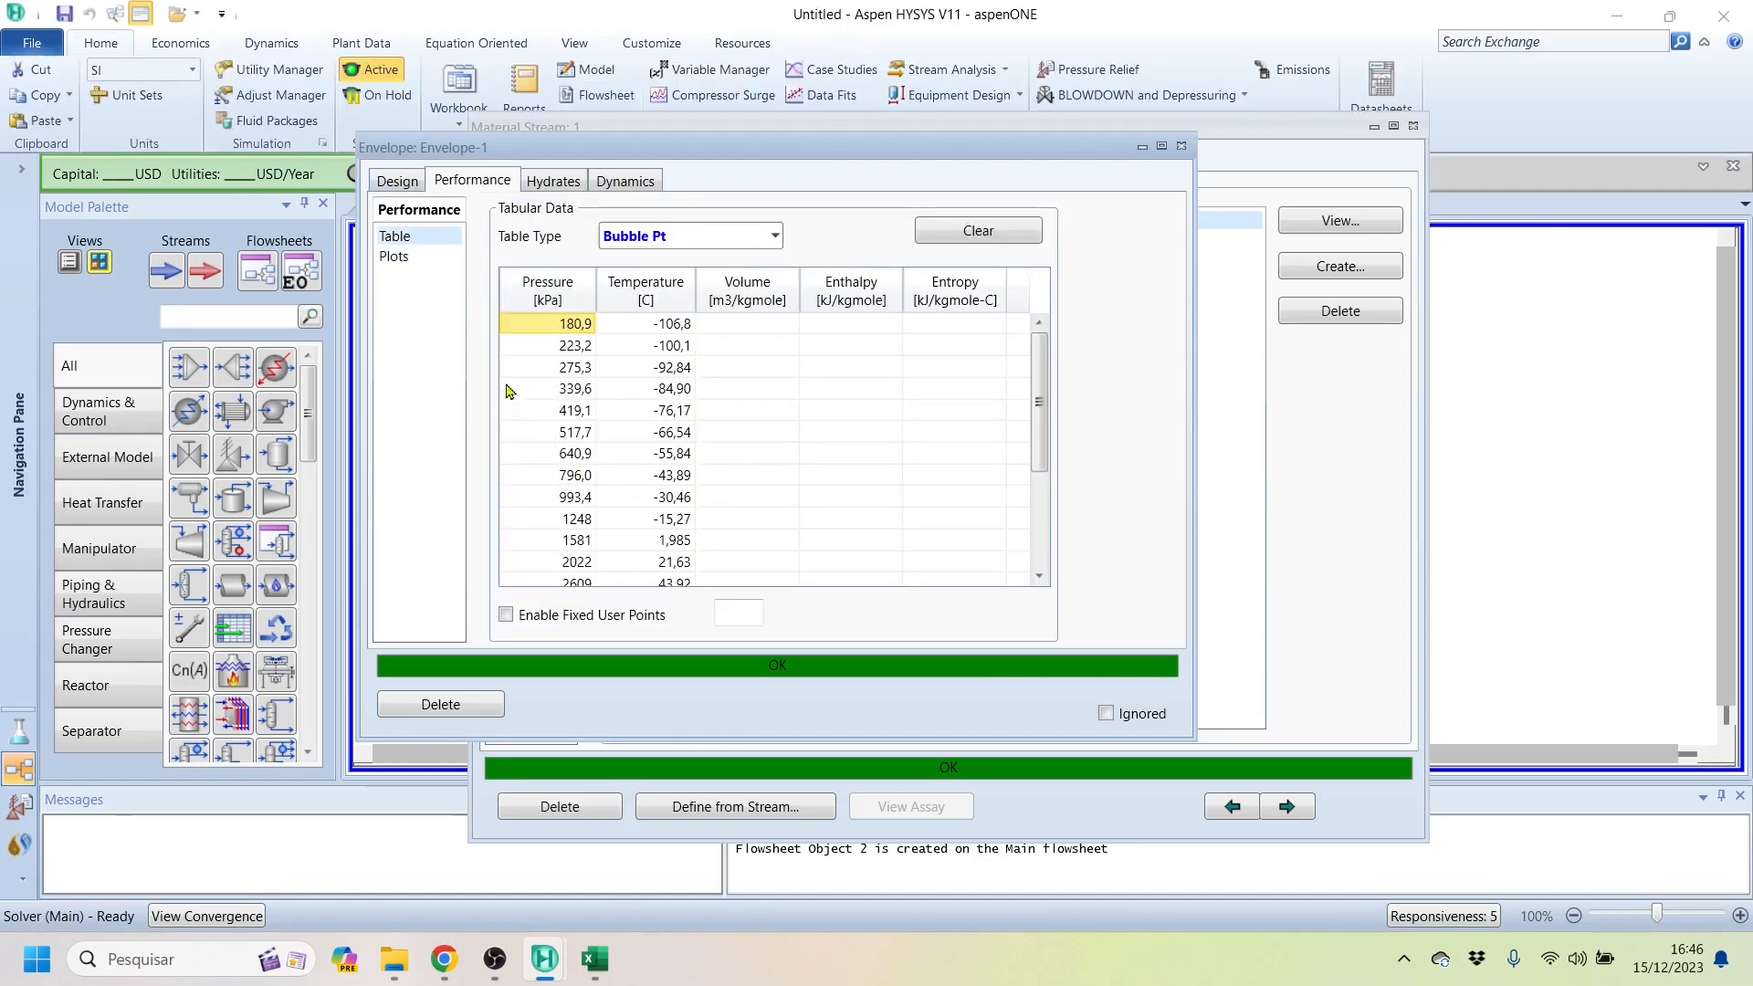
mouse_move(509, 392)
click(413, 258)
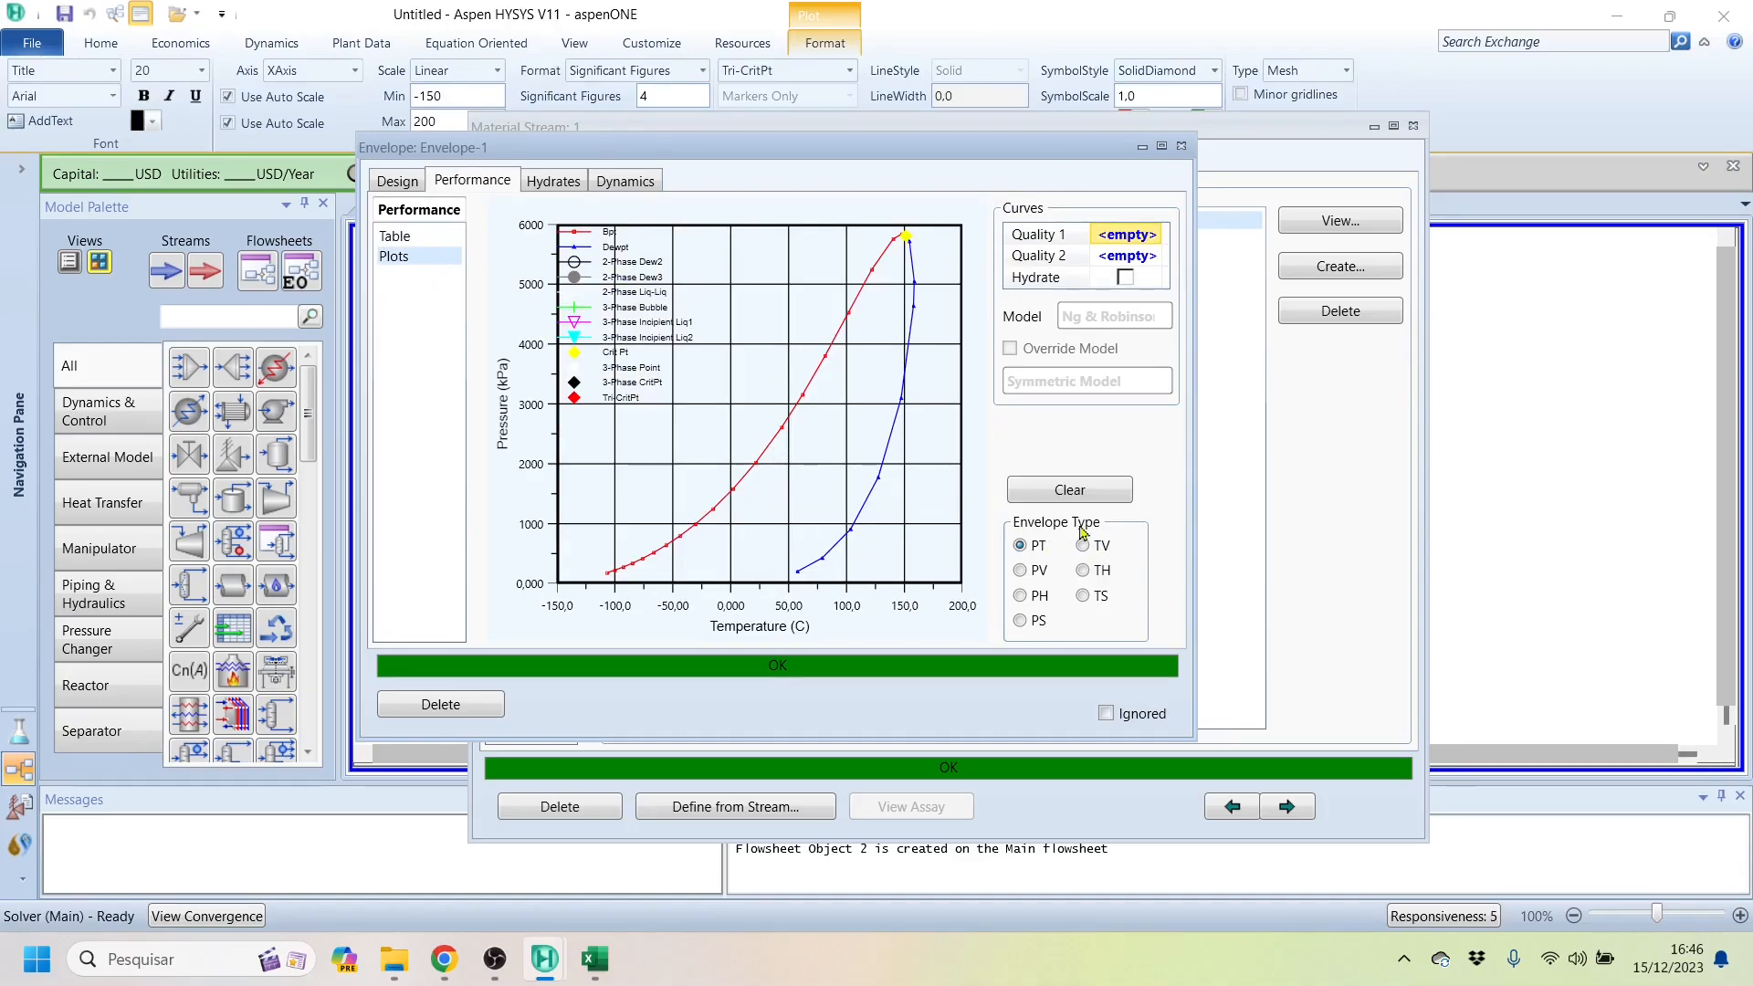
Step: View the envelope as PV, PH, PS, TV, TH and TS plots, return to PT, and reopen its critical values and maxima
click(1020, 570)
click(1019, 596)
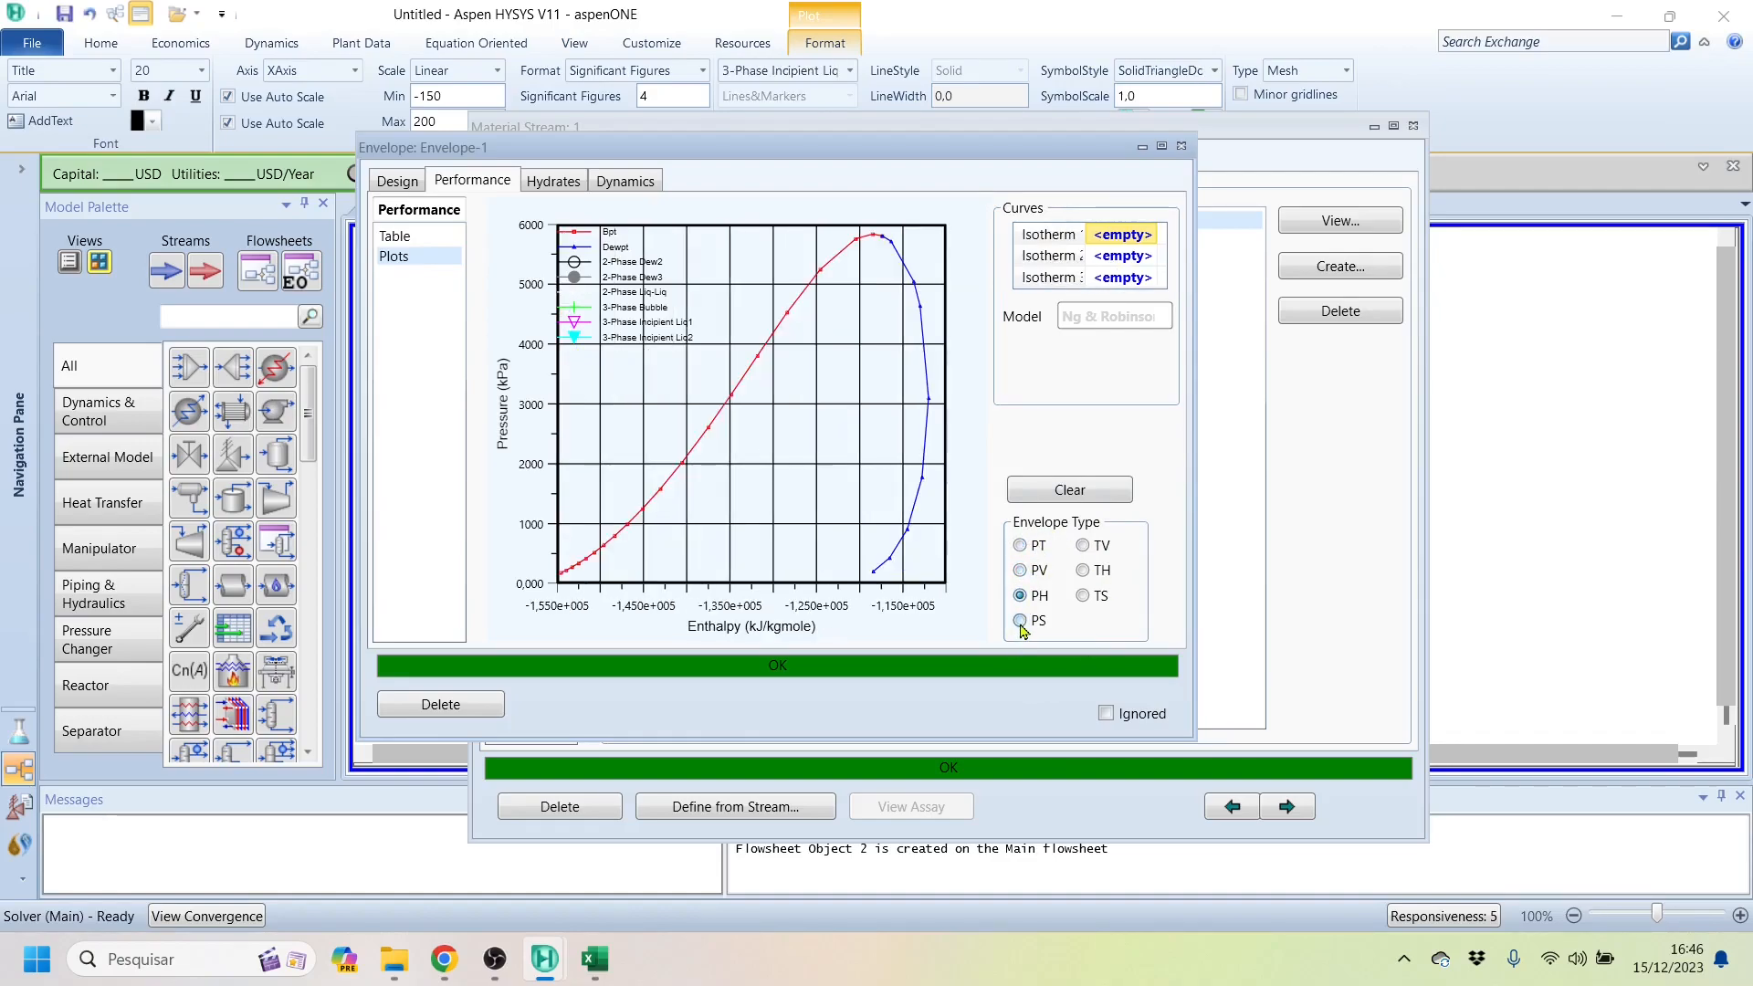
click(1020, 622)
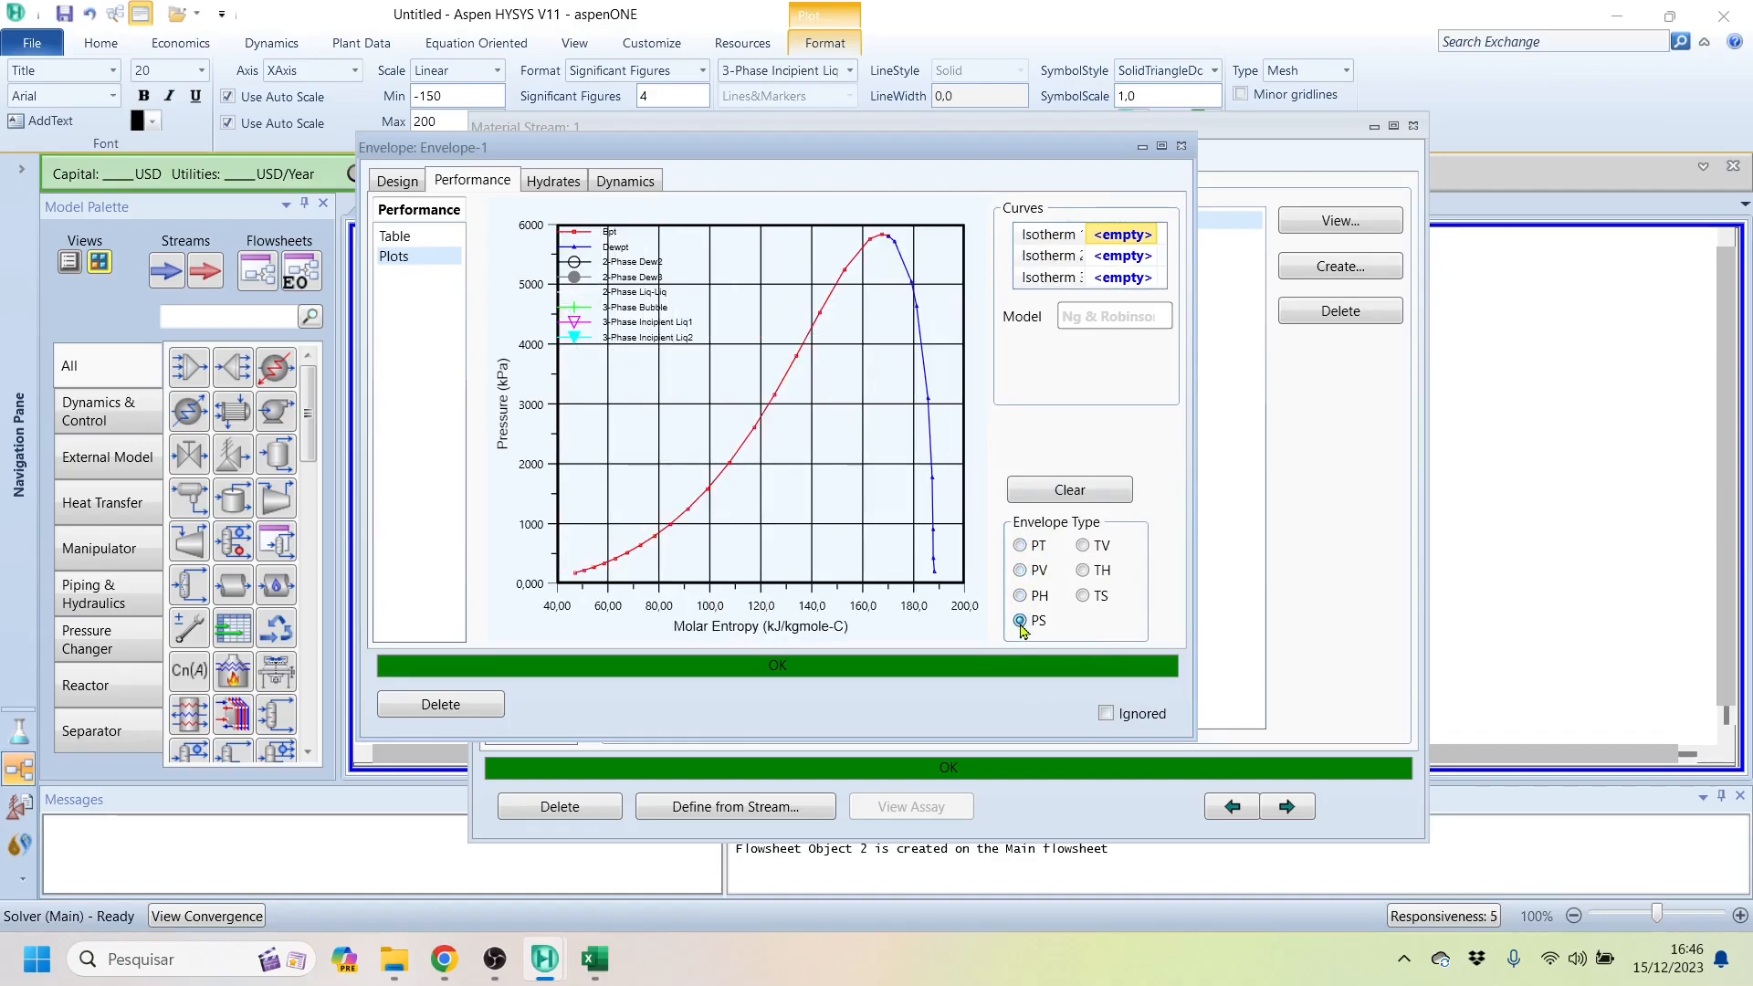
click(1082, 545)
click(1084, 570)
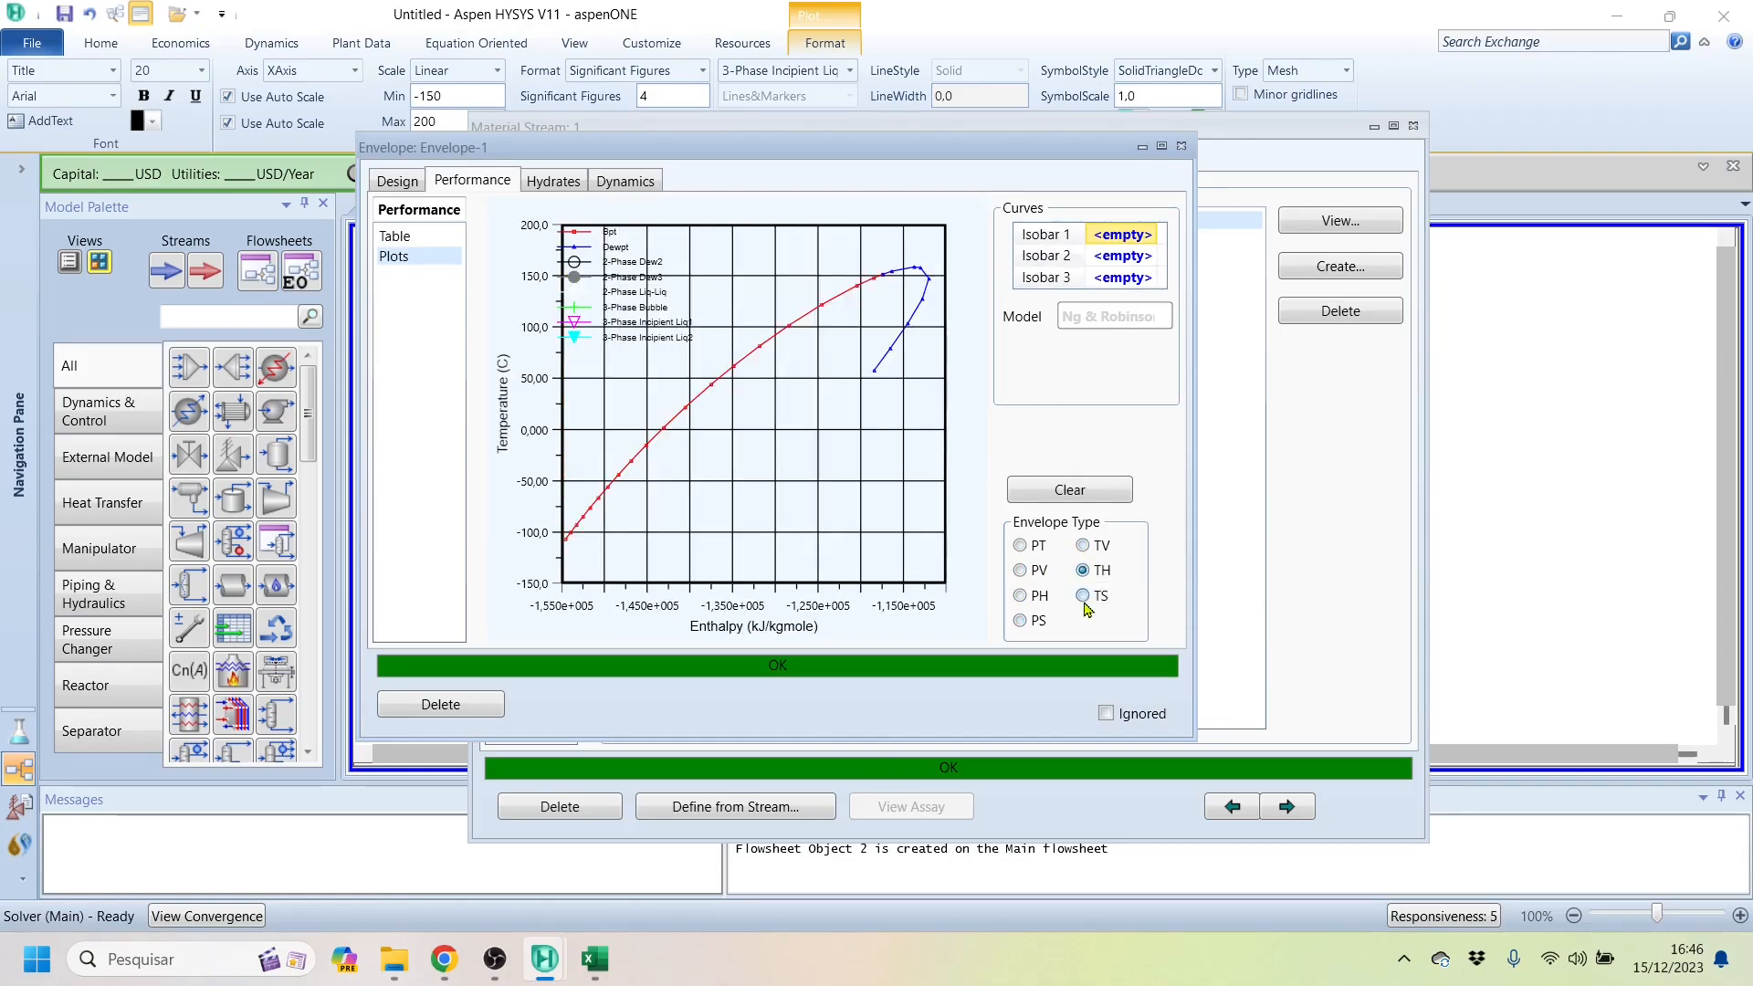
click(1084, 596)
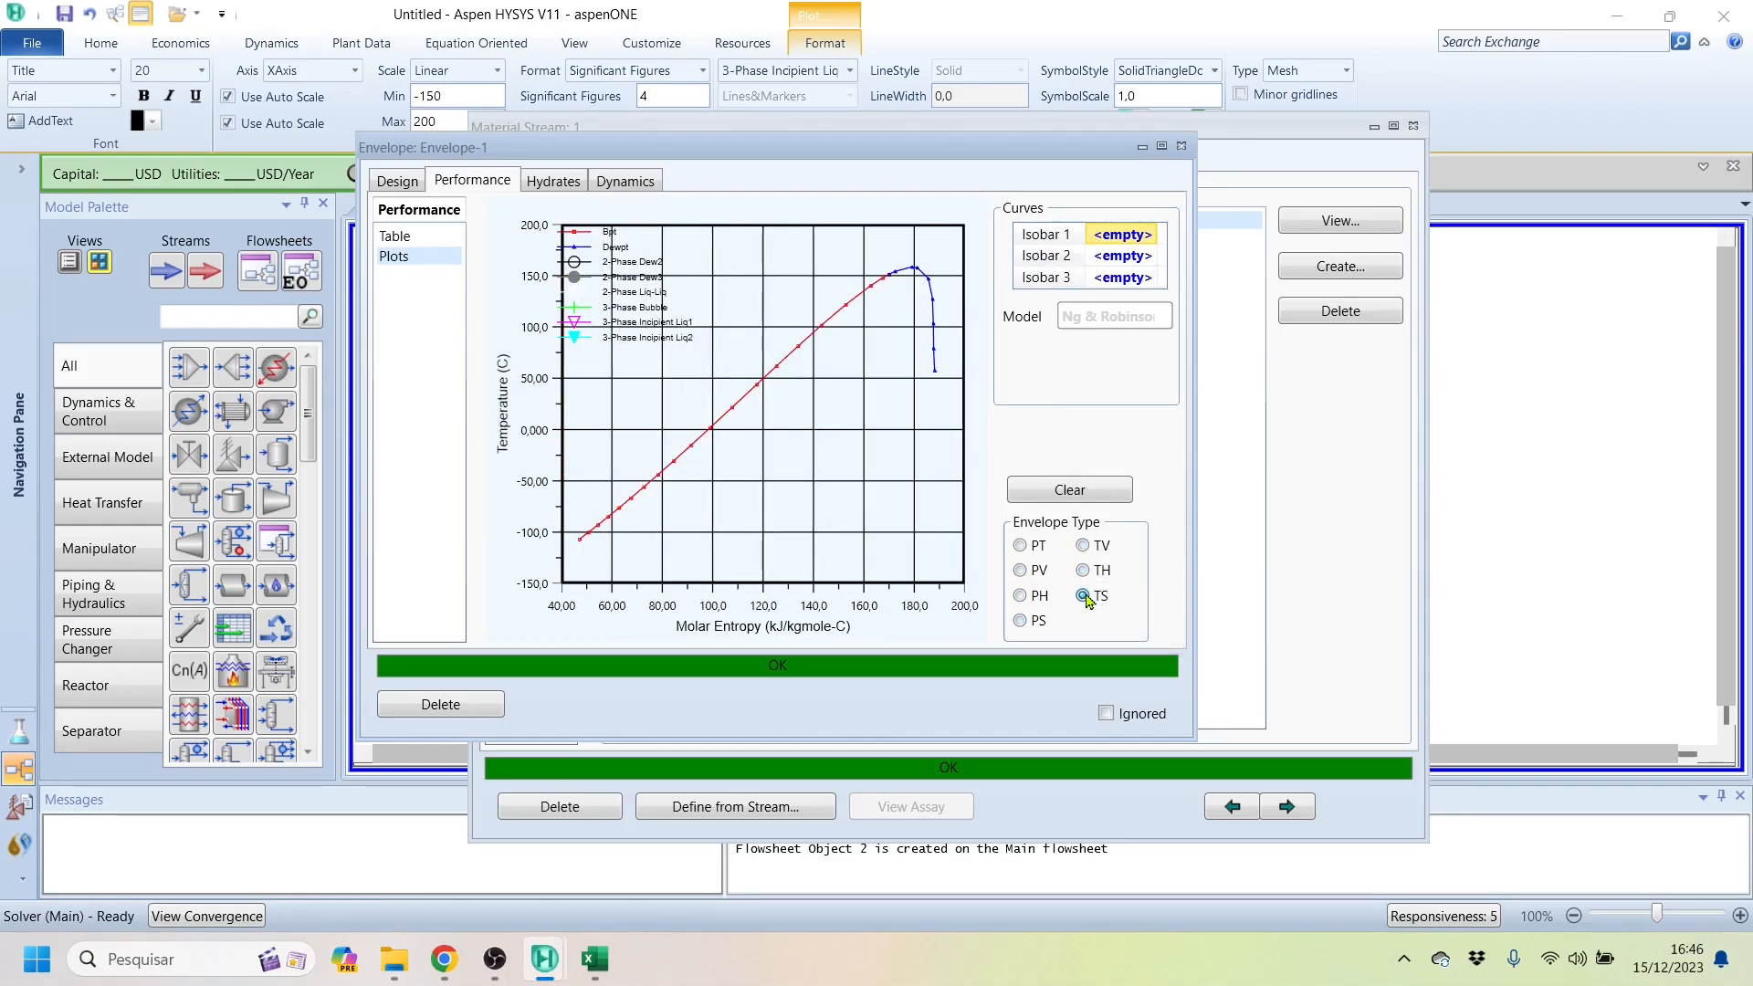
click(1021, 546)
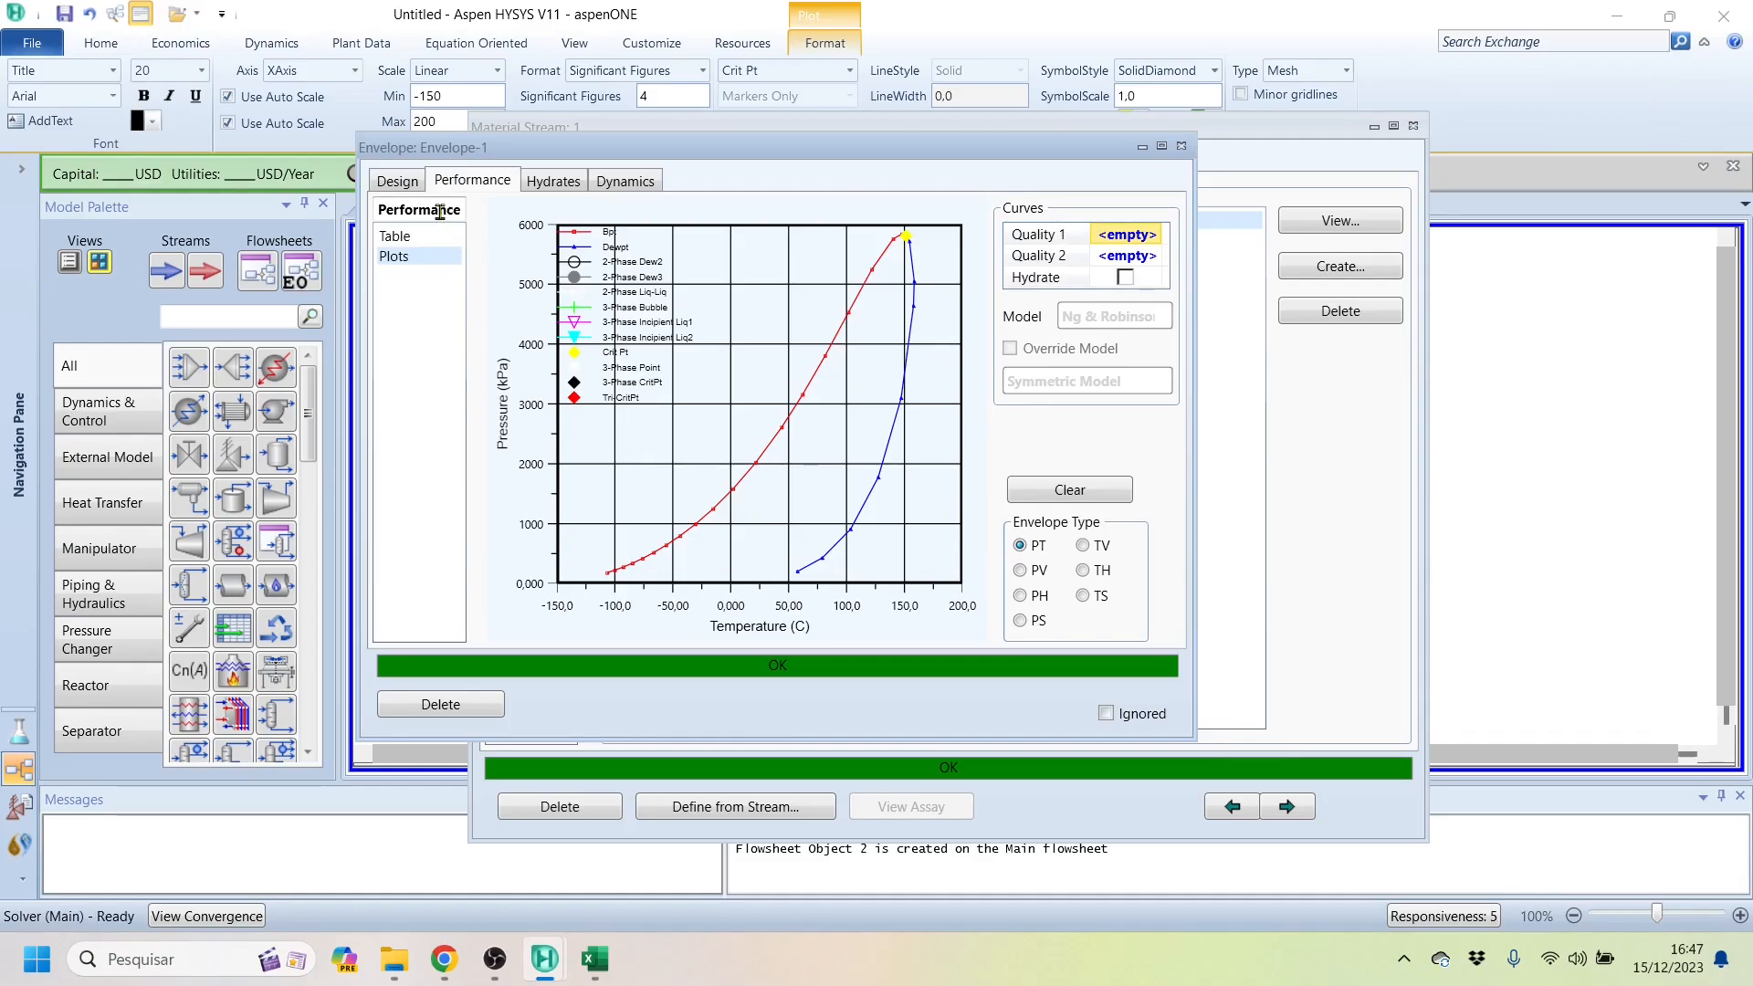
click(398, 181)
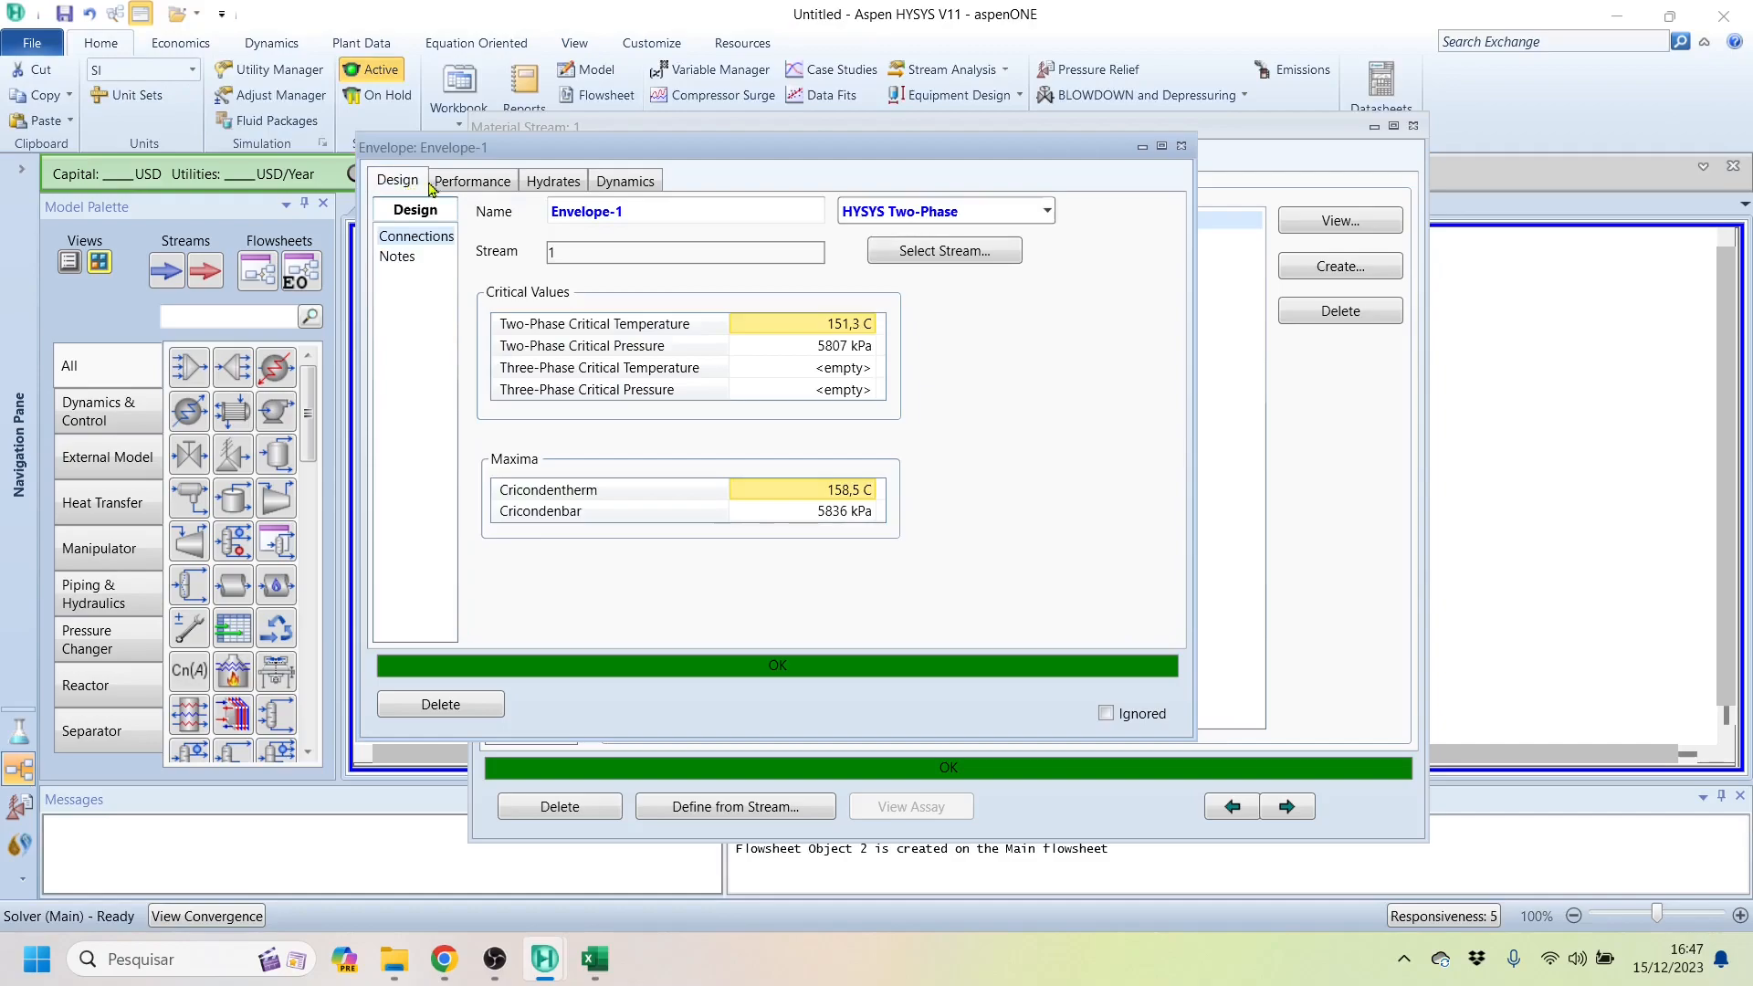
Step: Close the envelope analysis, create a Property Table analysis for stream 1 and move its window clear of the model palette
click(1181, 146)
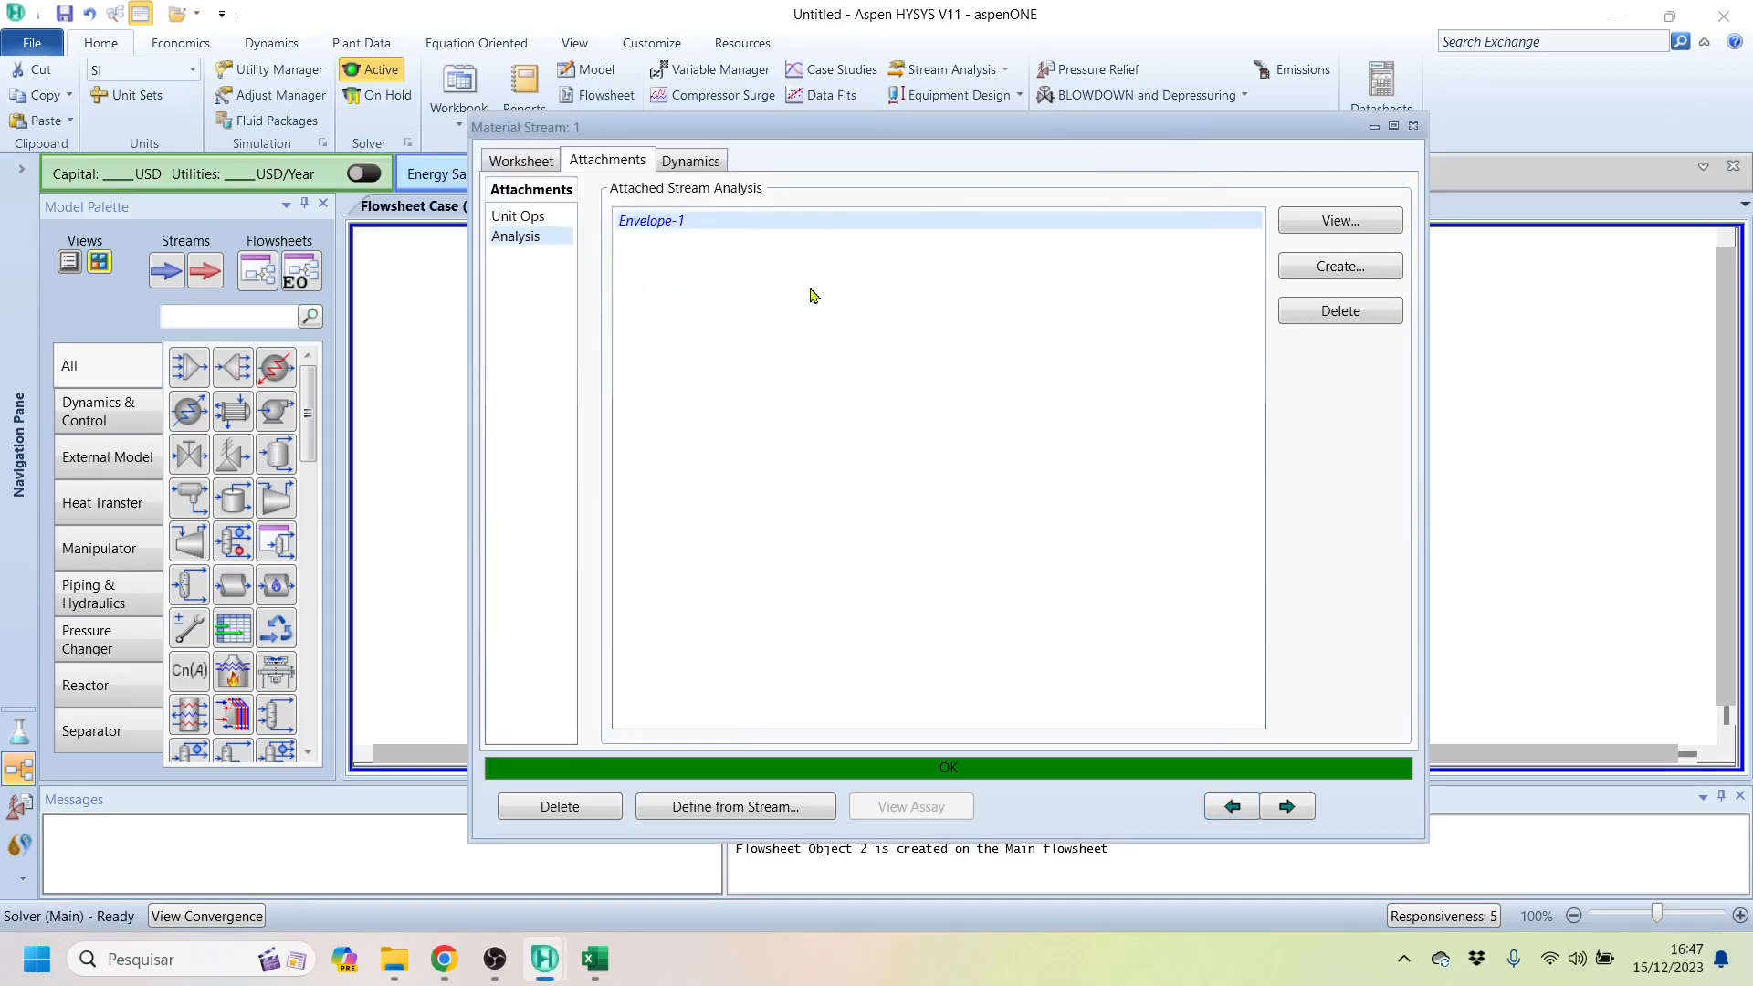
click(1349, 273)
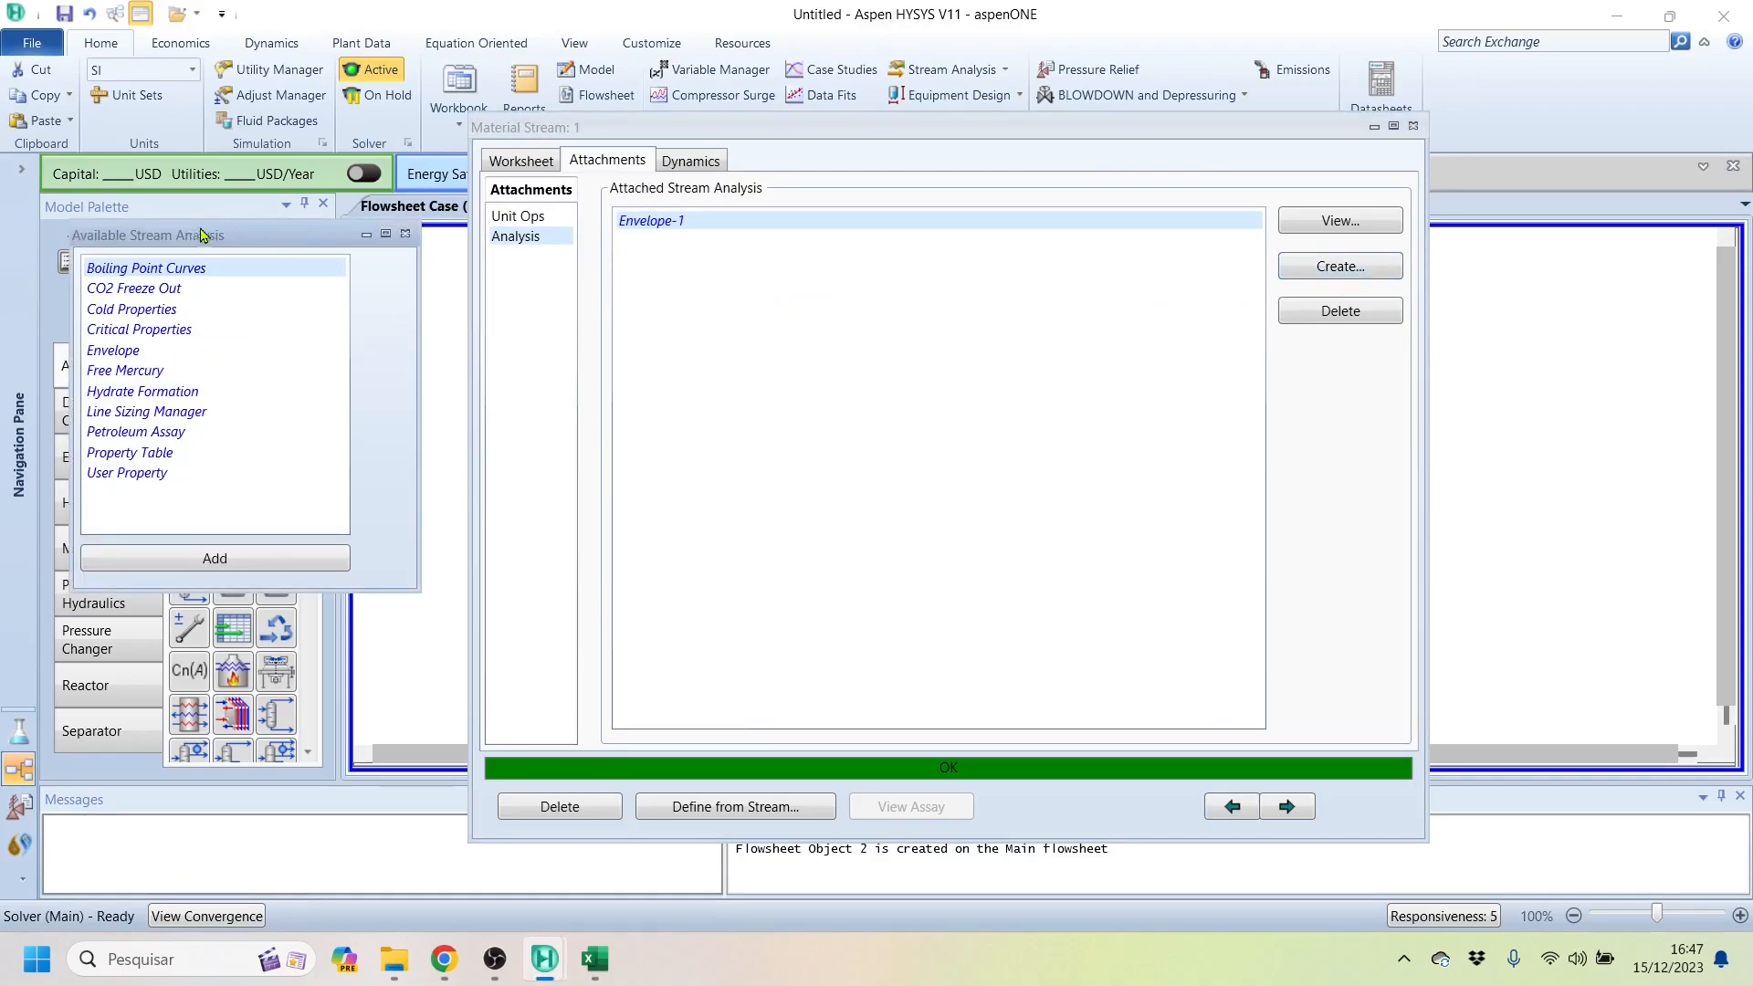
drag(206, 226, 748, 225)
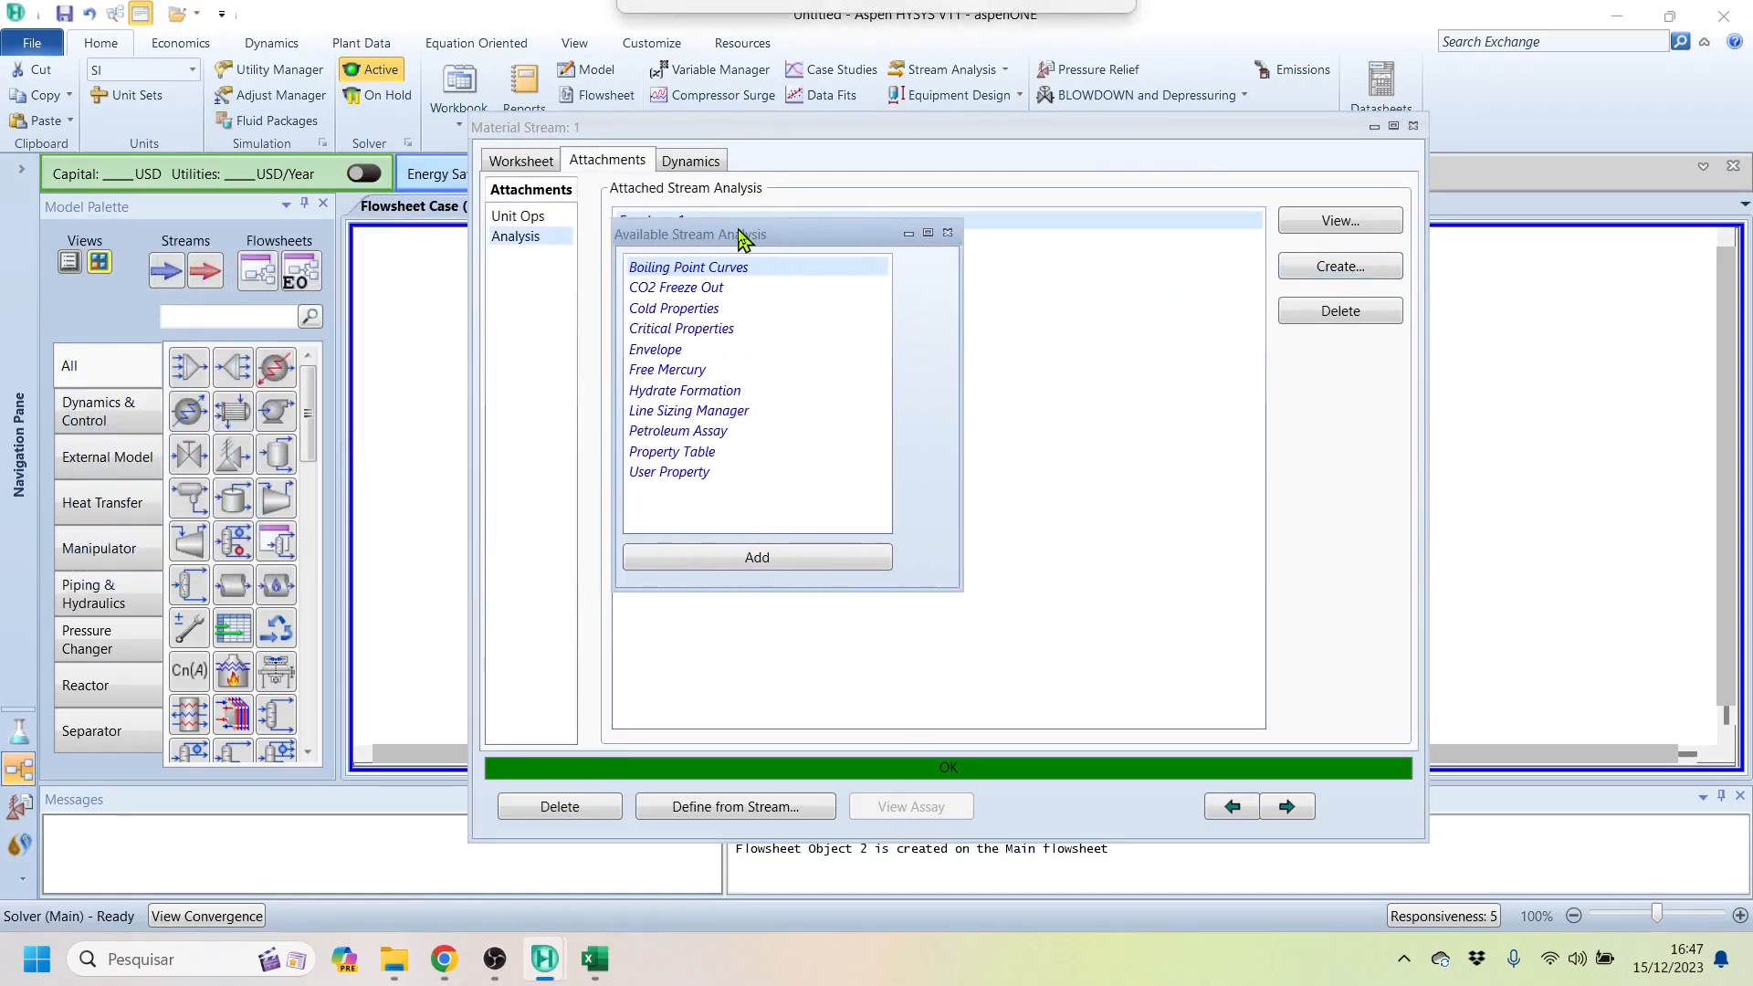
click(712, 453)
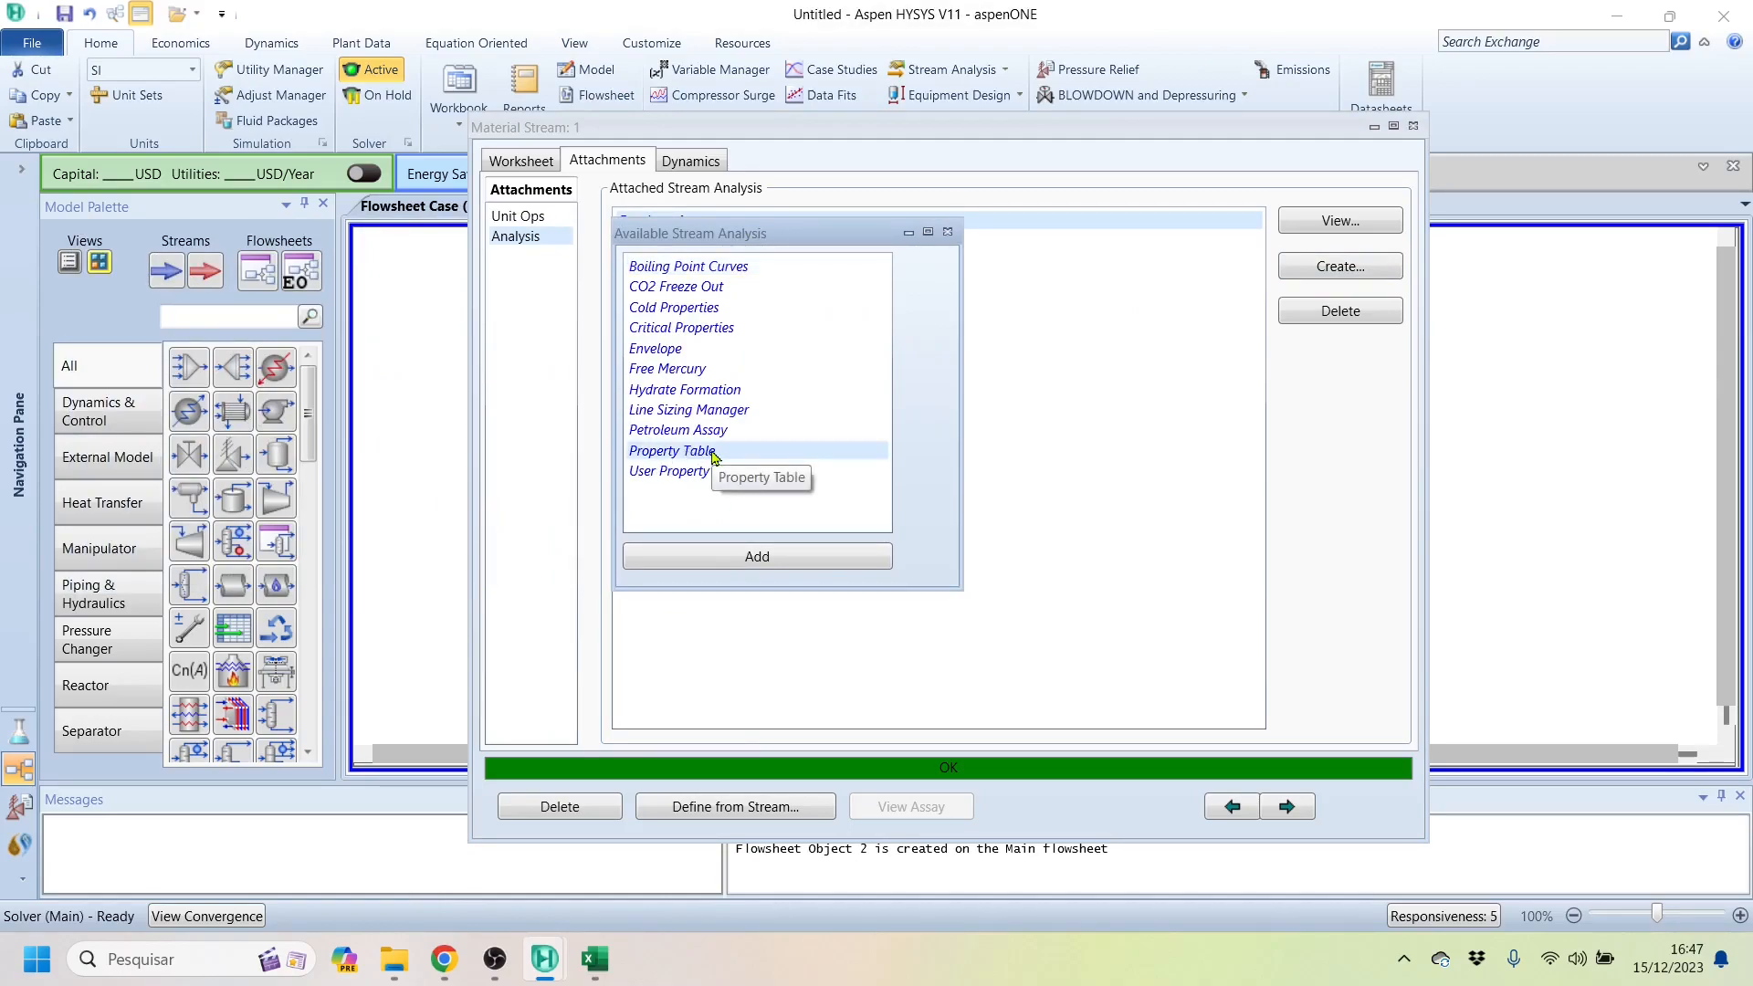
double_click(713, 453)
drag(502, 286, 1050, 160)
Step: Set the property table's first independent variable to Pressure in State mode
click(1018, 344)
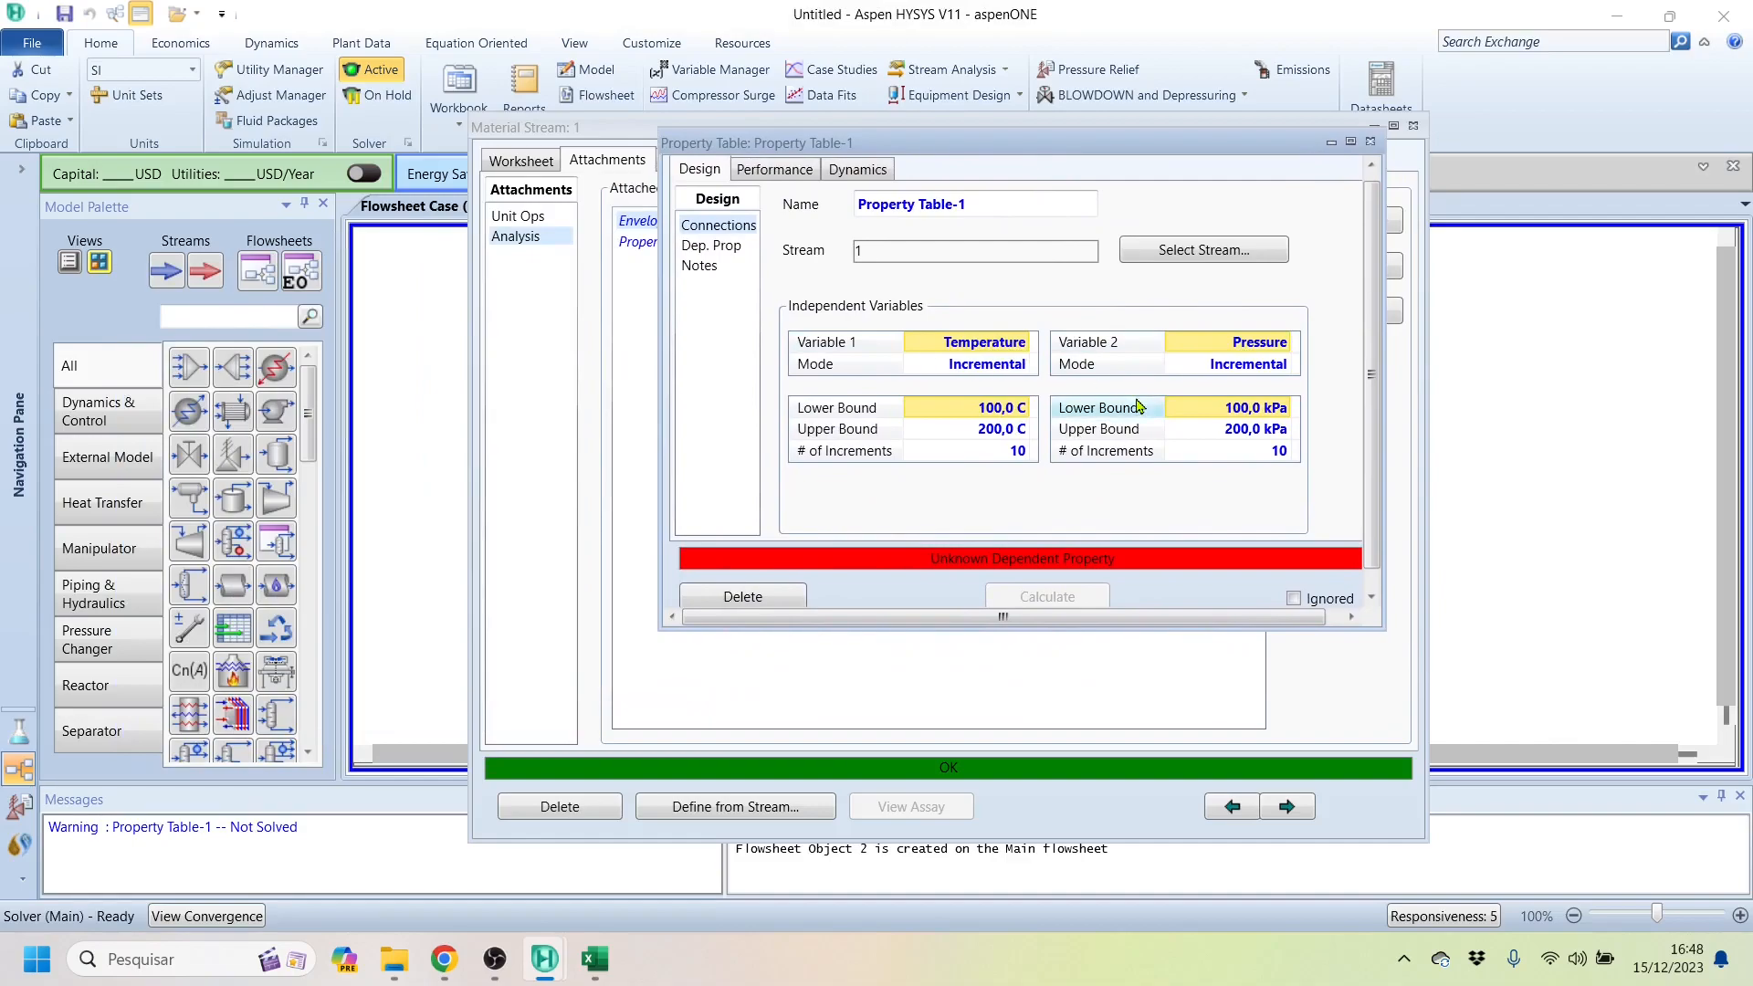
click(708, 250)
click(718, 226)
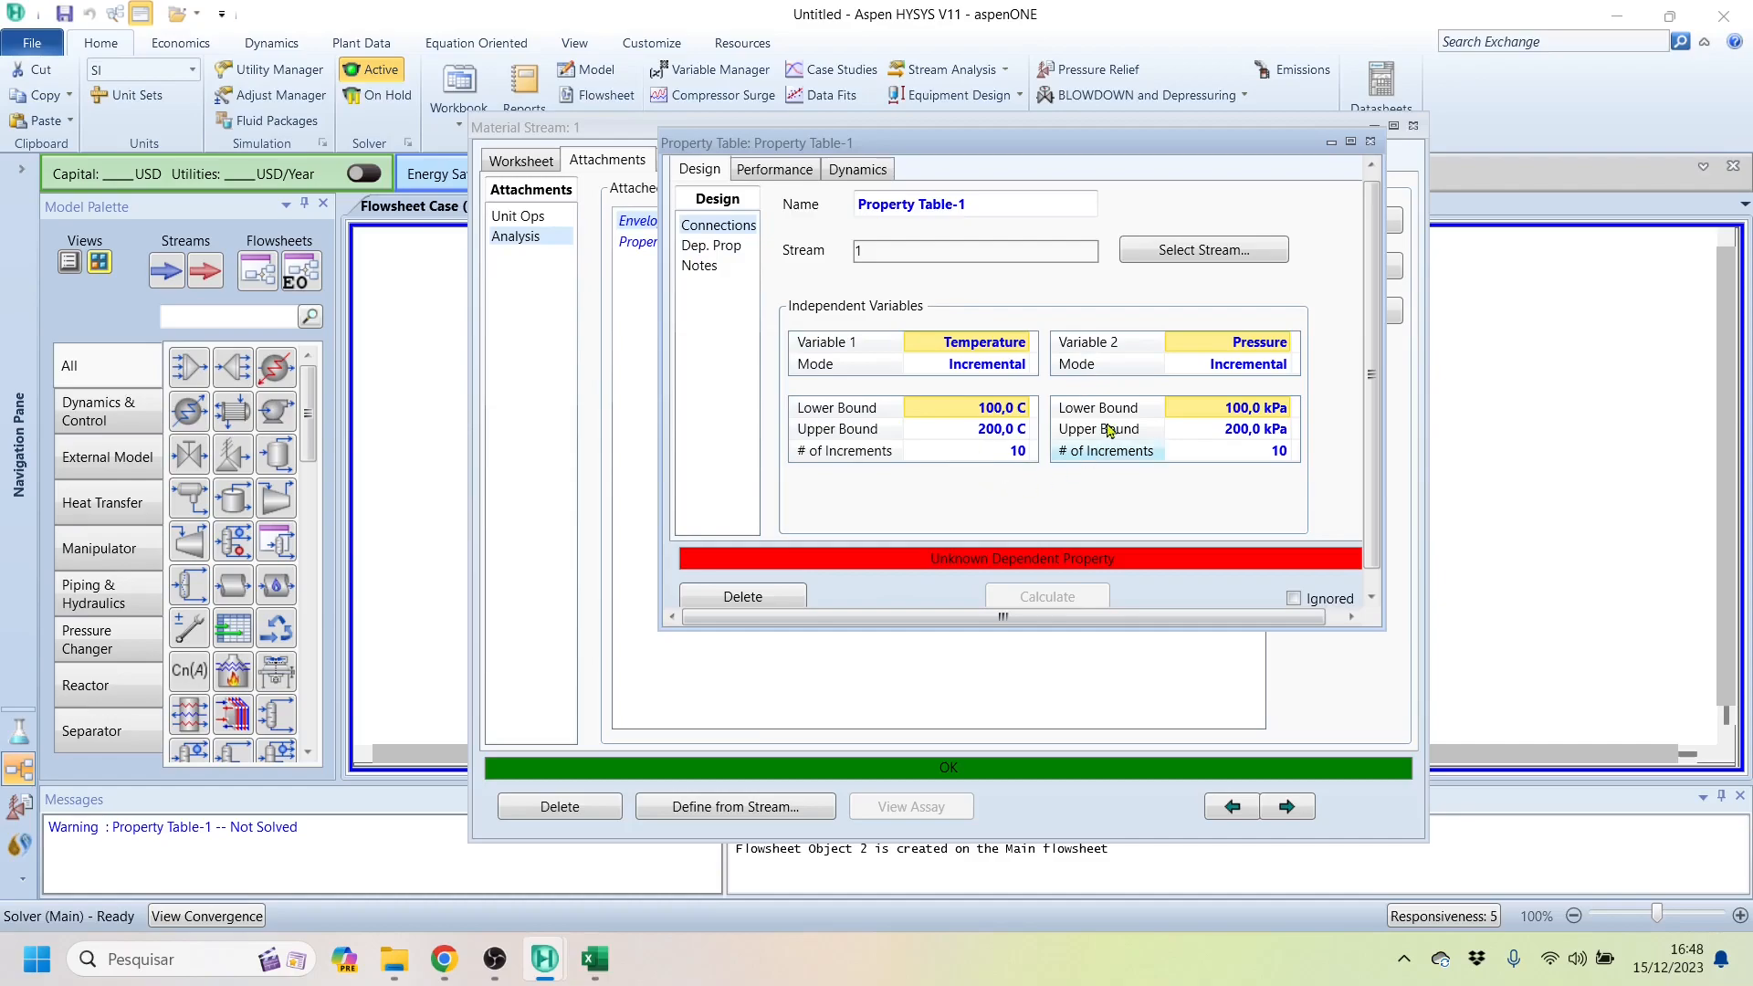
click(981, 347)
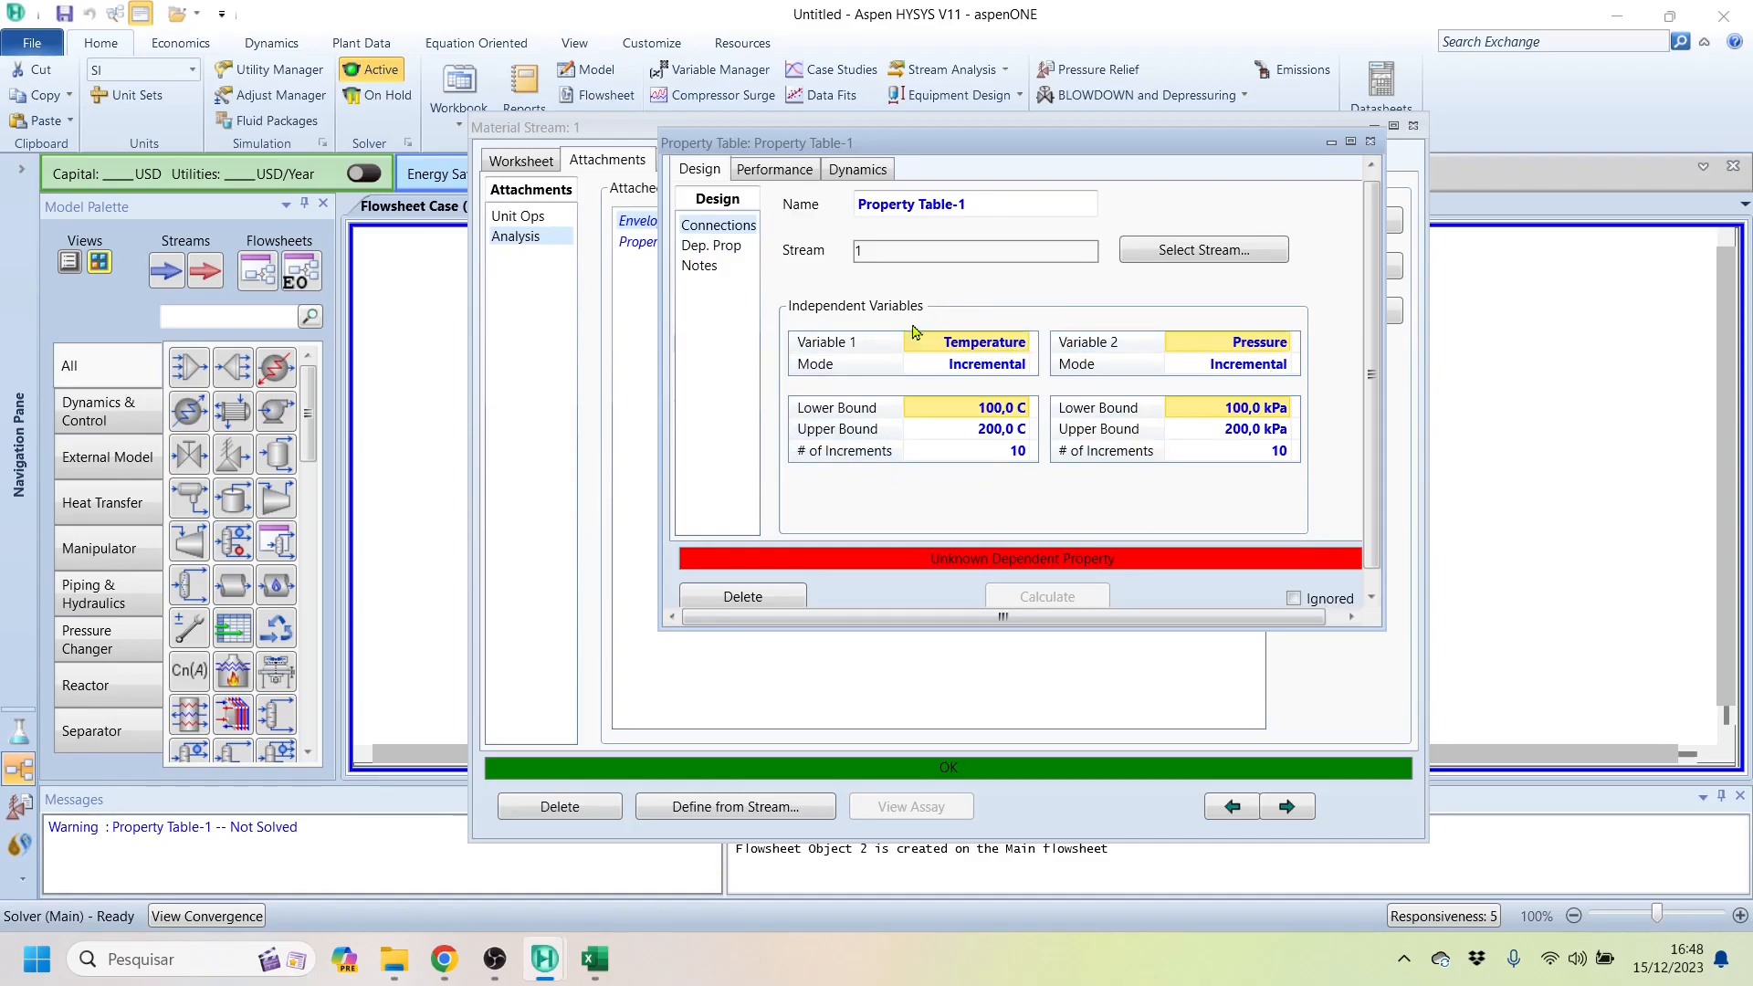
click(1023, 343)
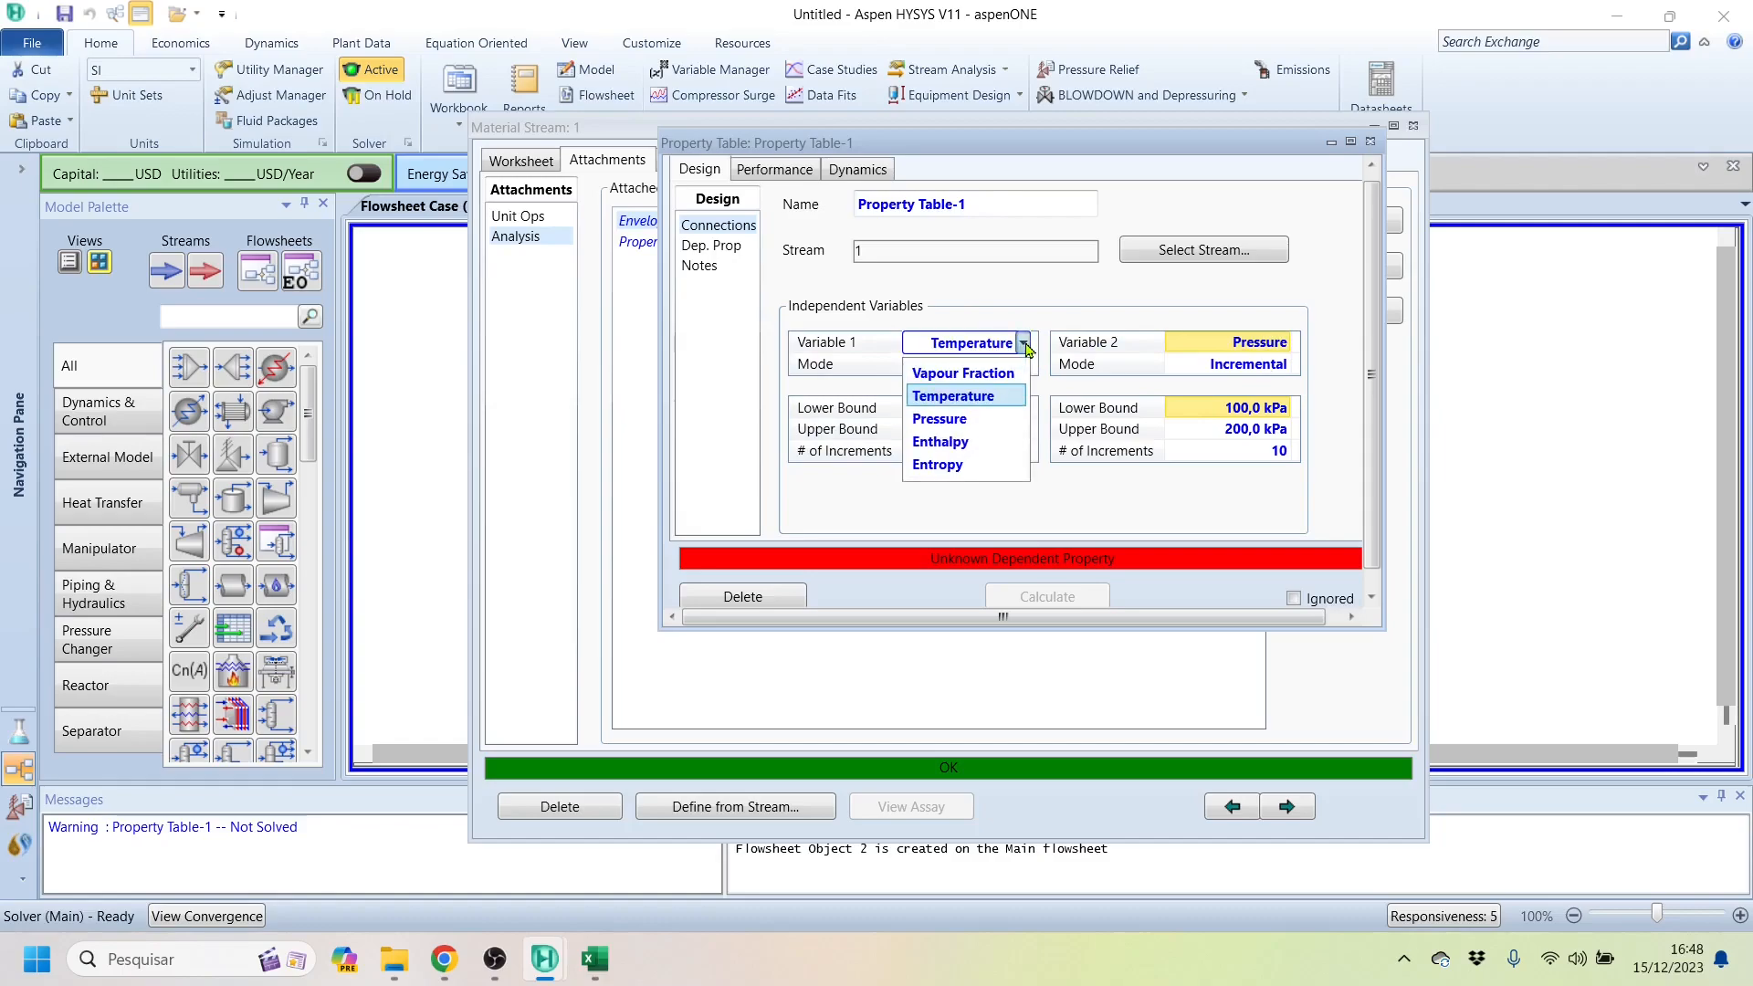
click(968, 421)
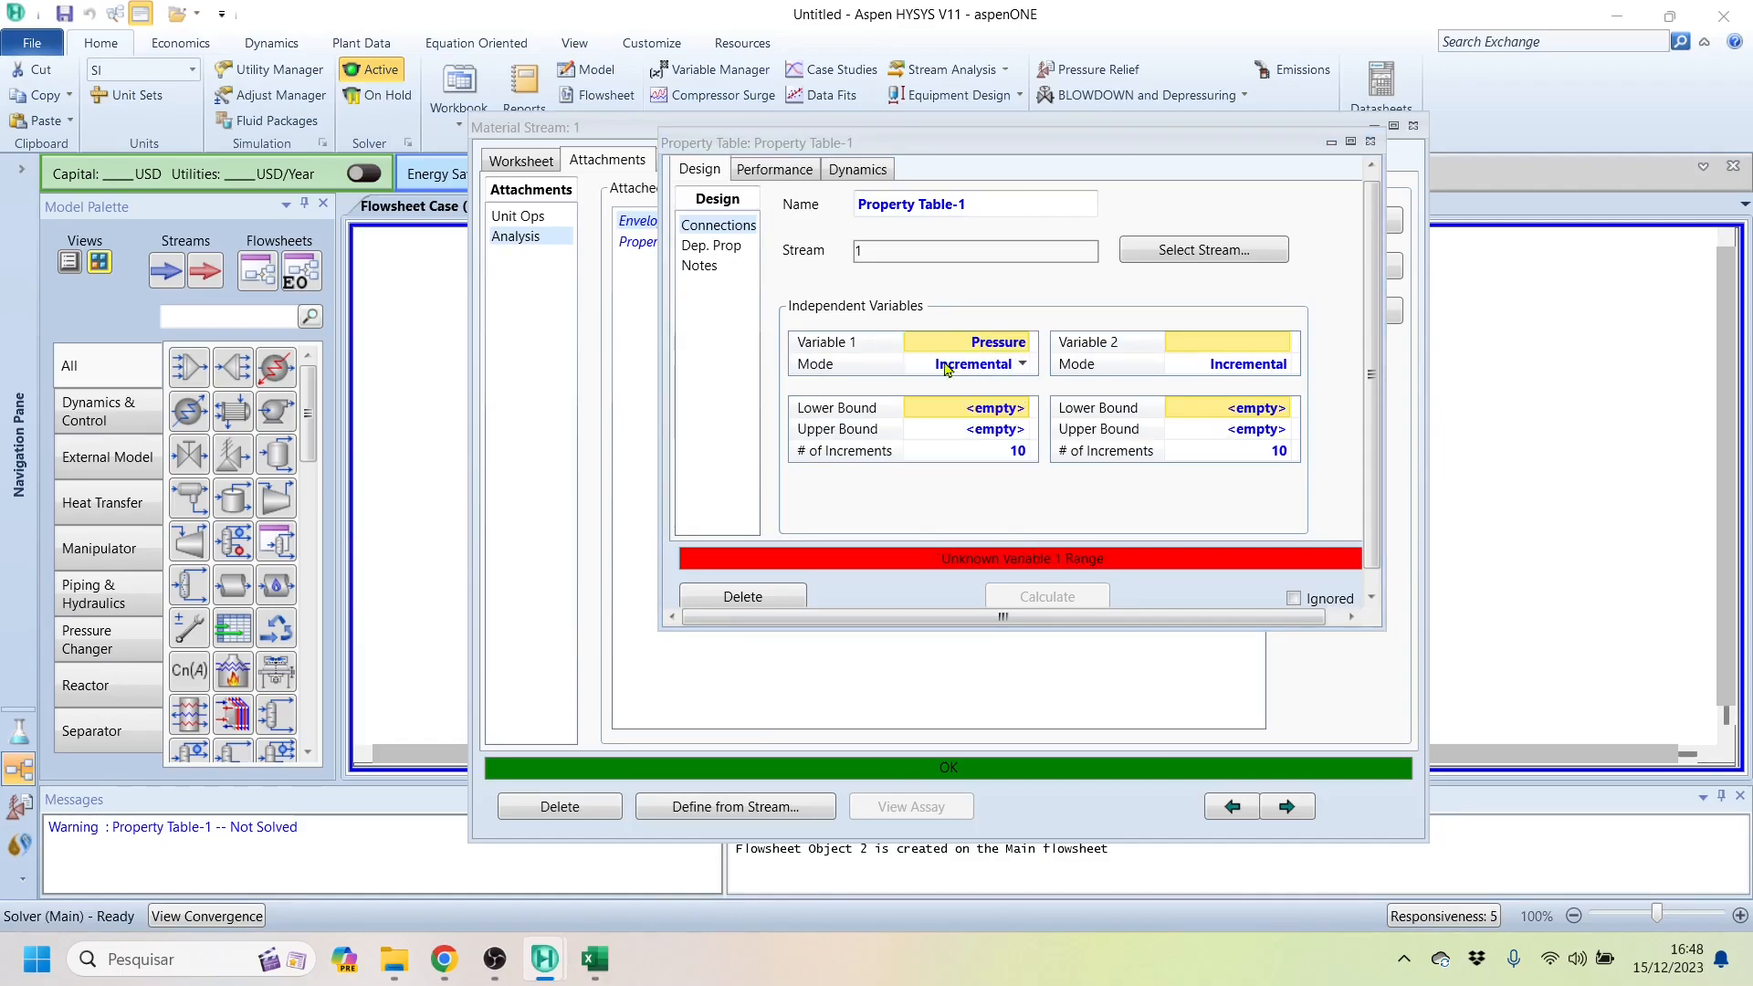
click(1023, 368)
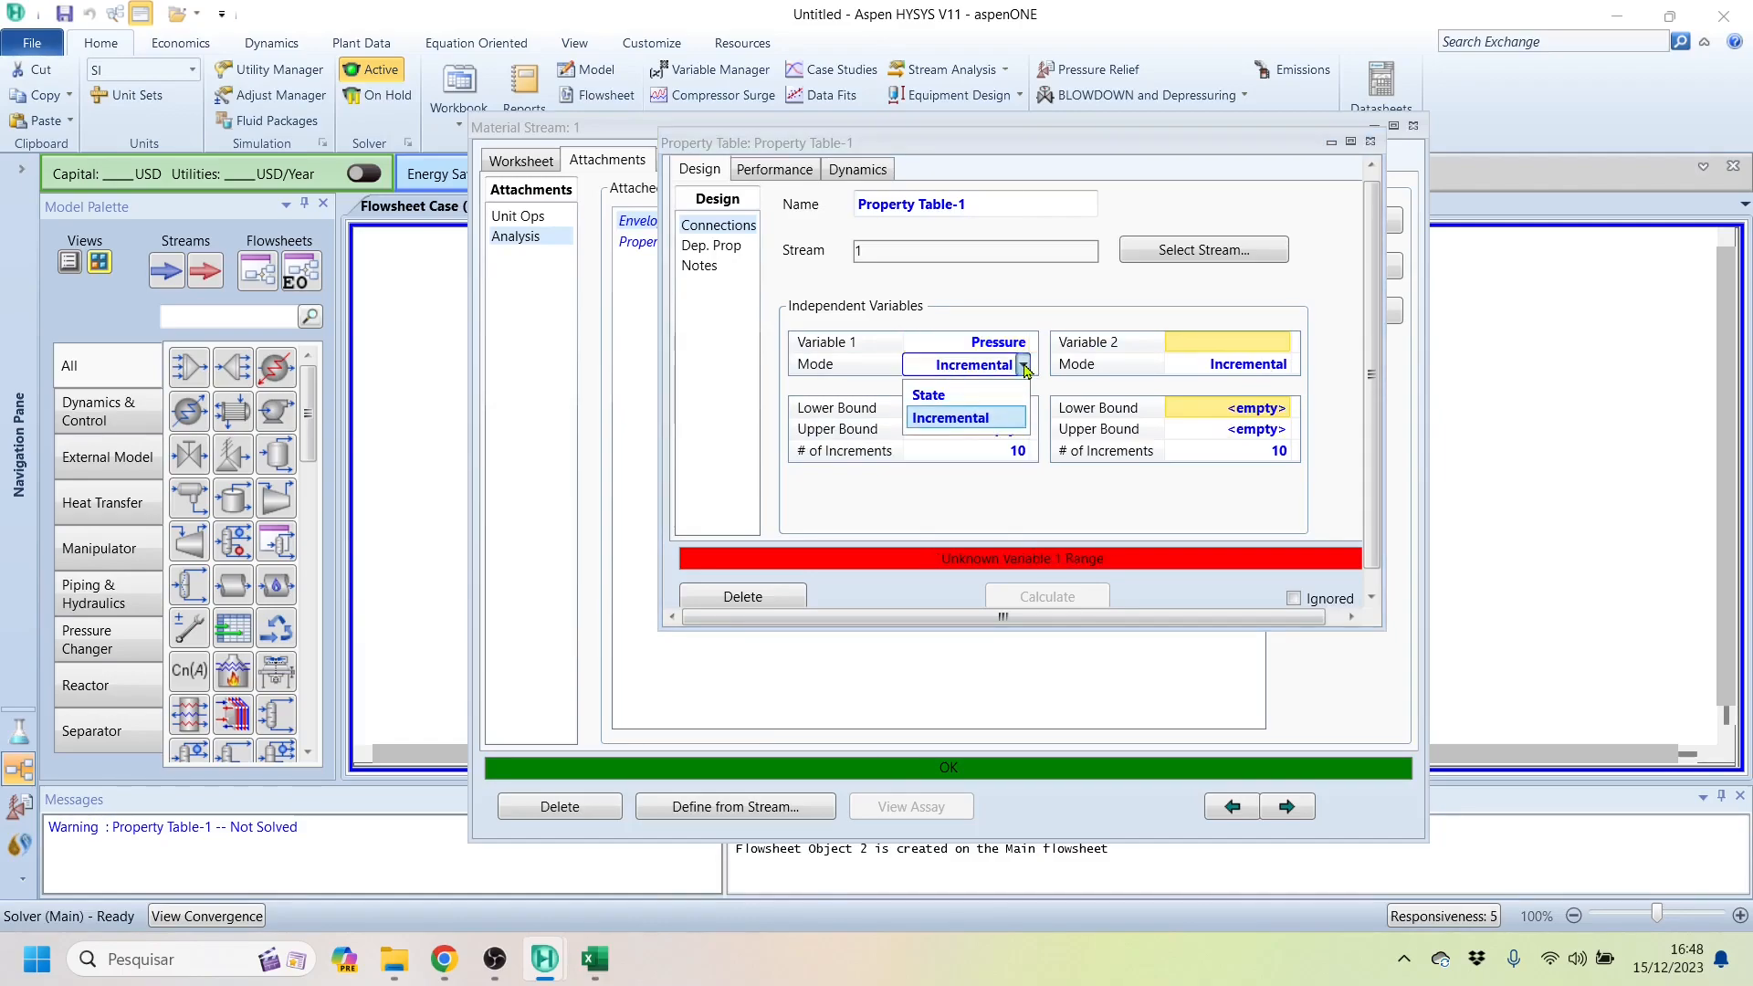
click(969, 392)
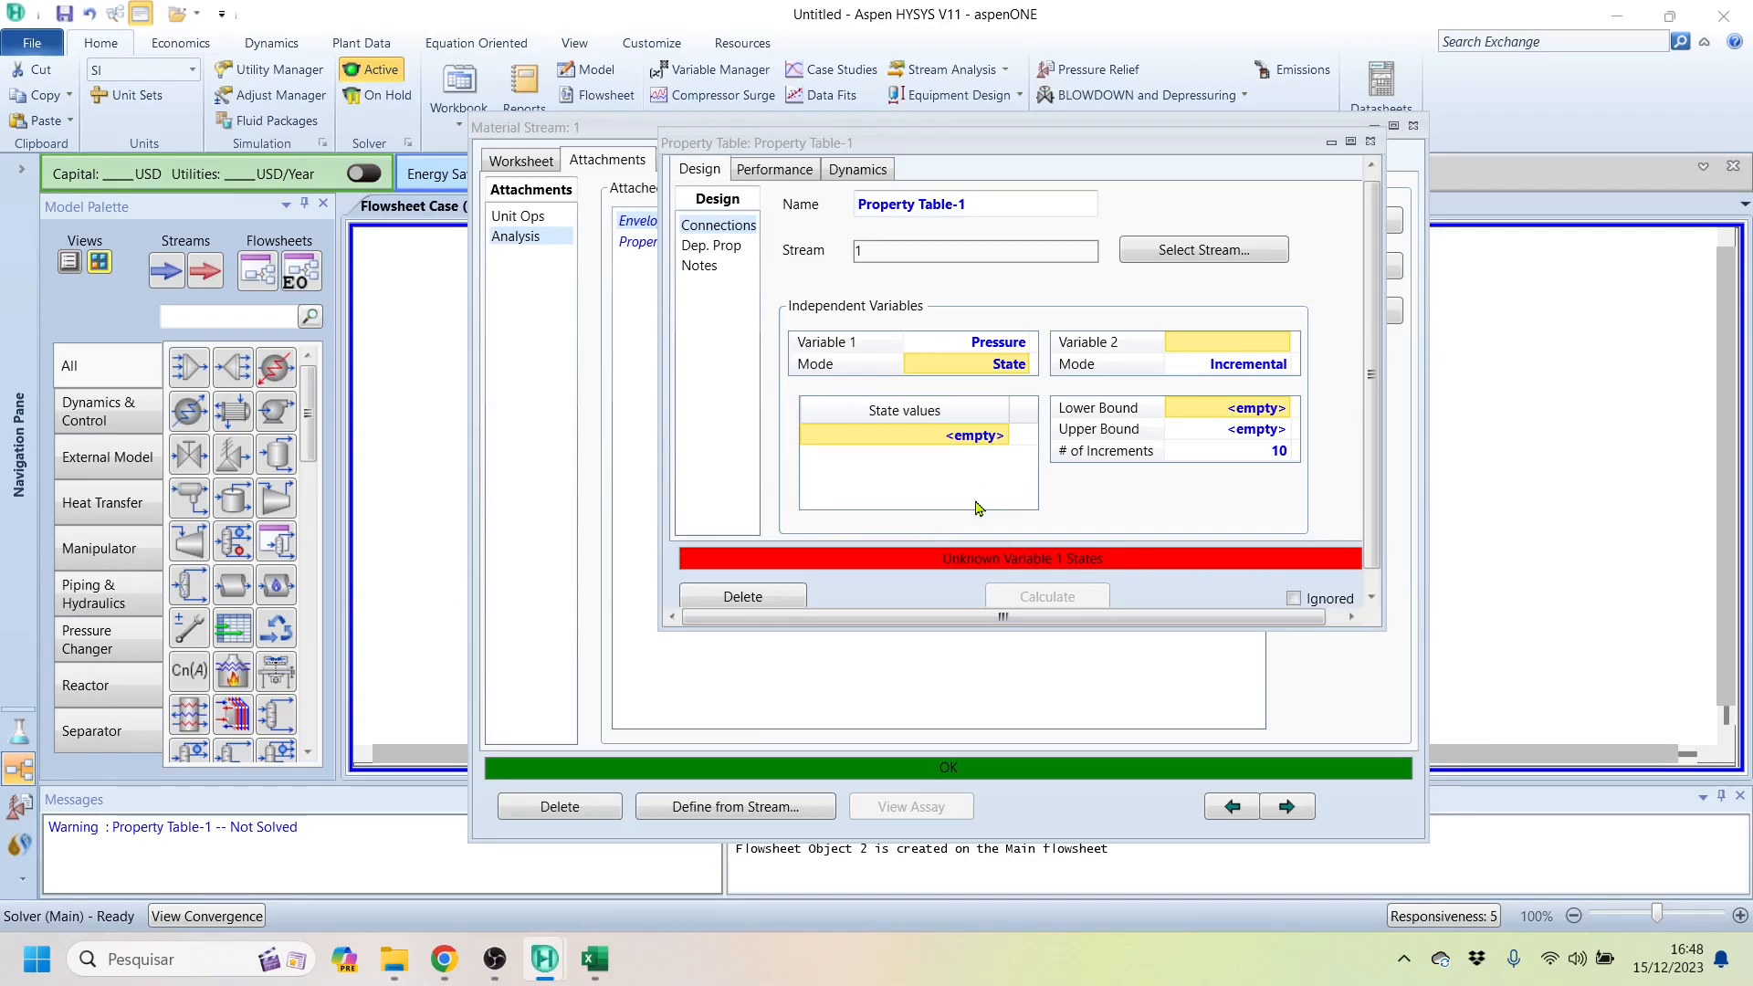
Step: Enter 500, 1000, 2000 and 3000 kPa as the state values of the pressure variable
text(500 kPa)
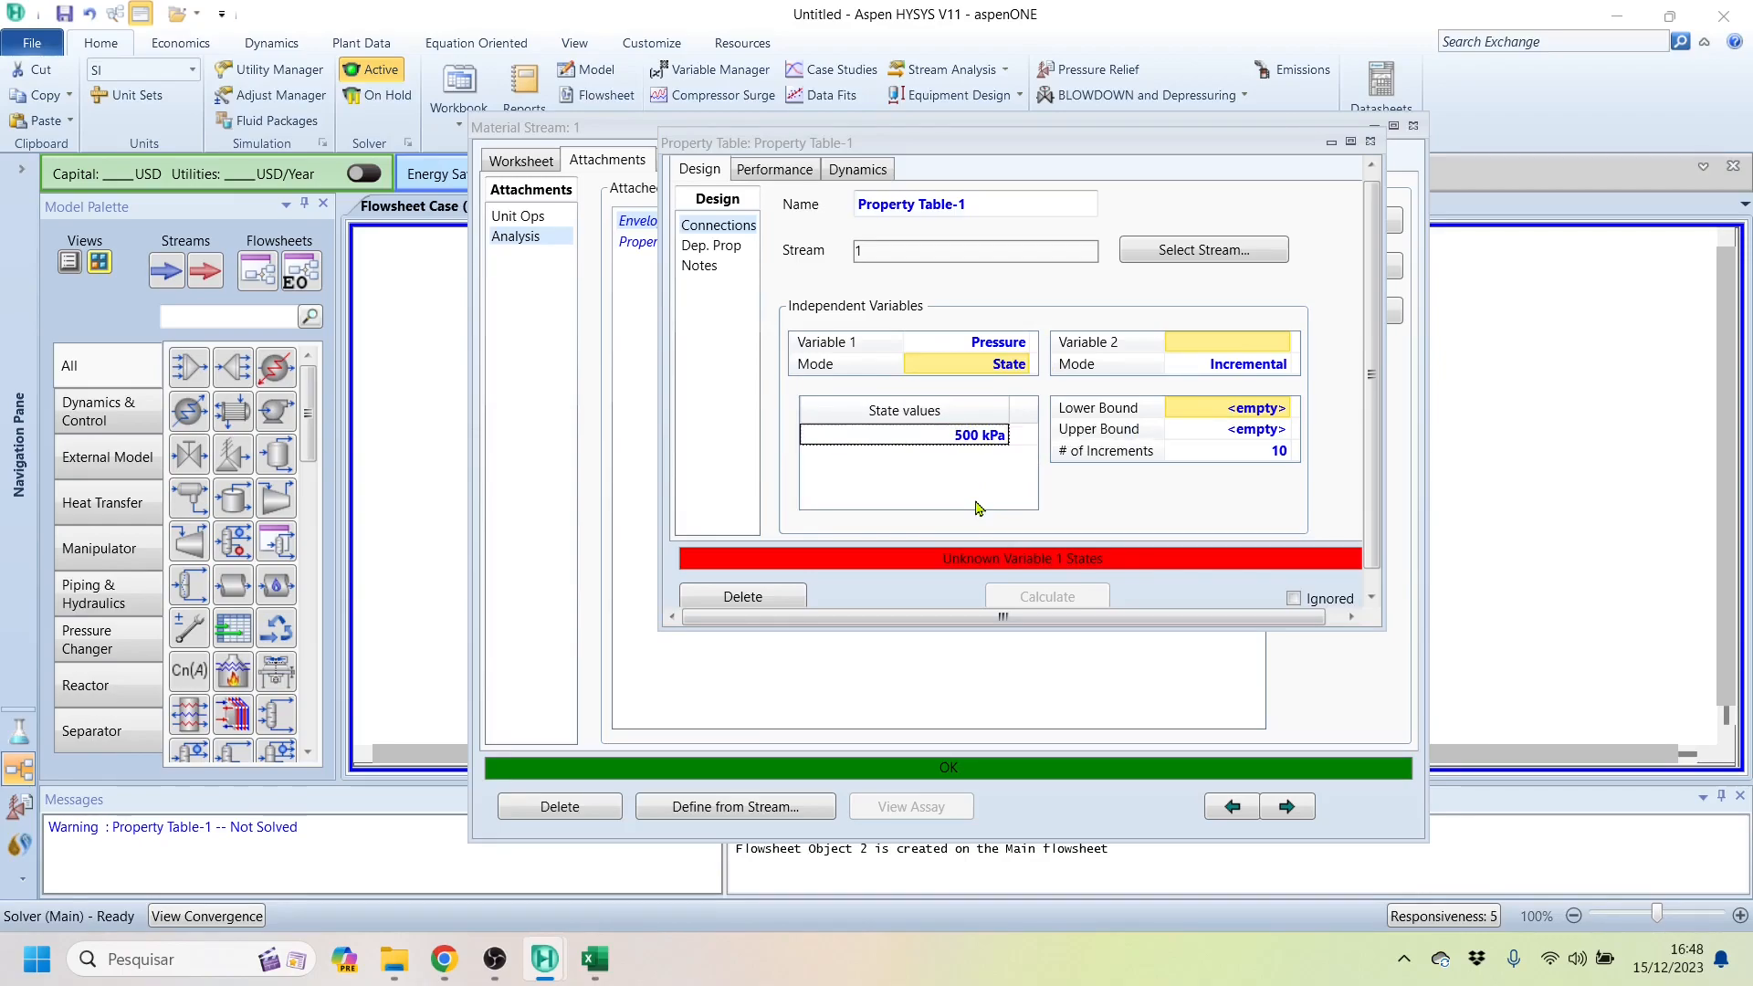
key(Return)
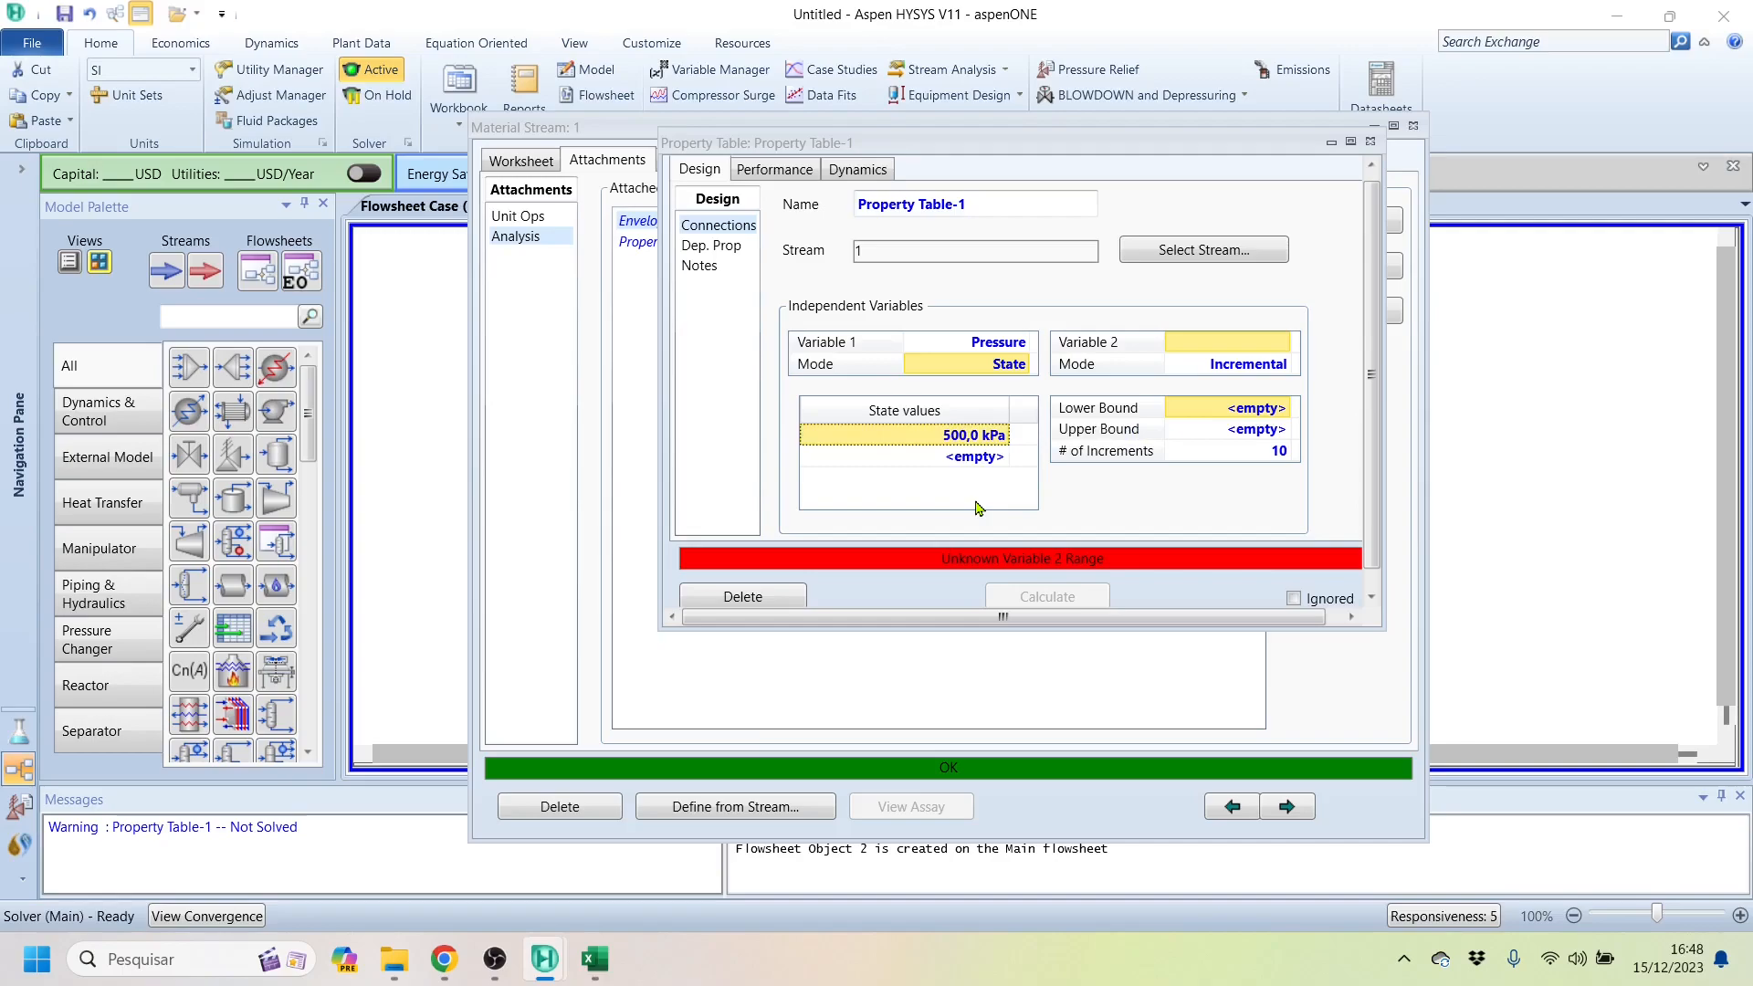
text(1000)
key(Return)
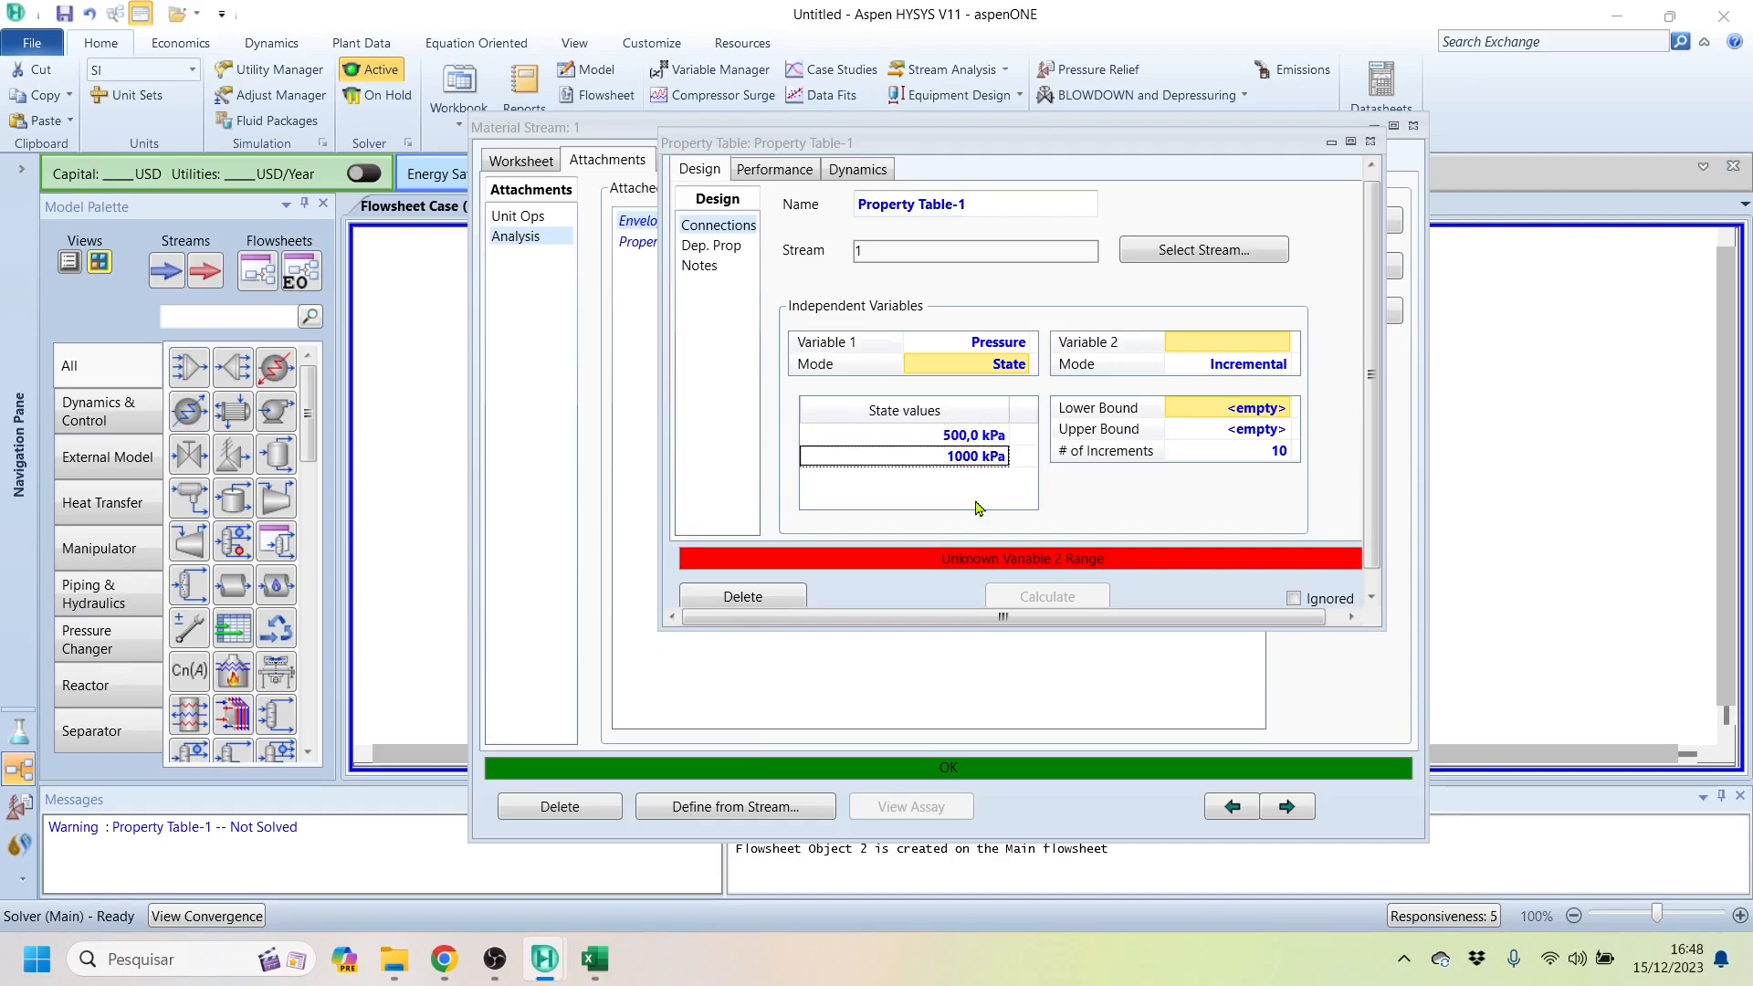
text(2000)
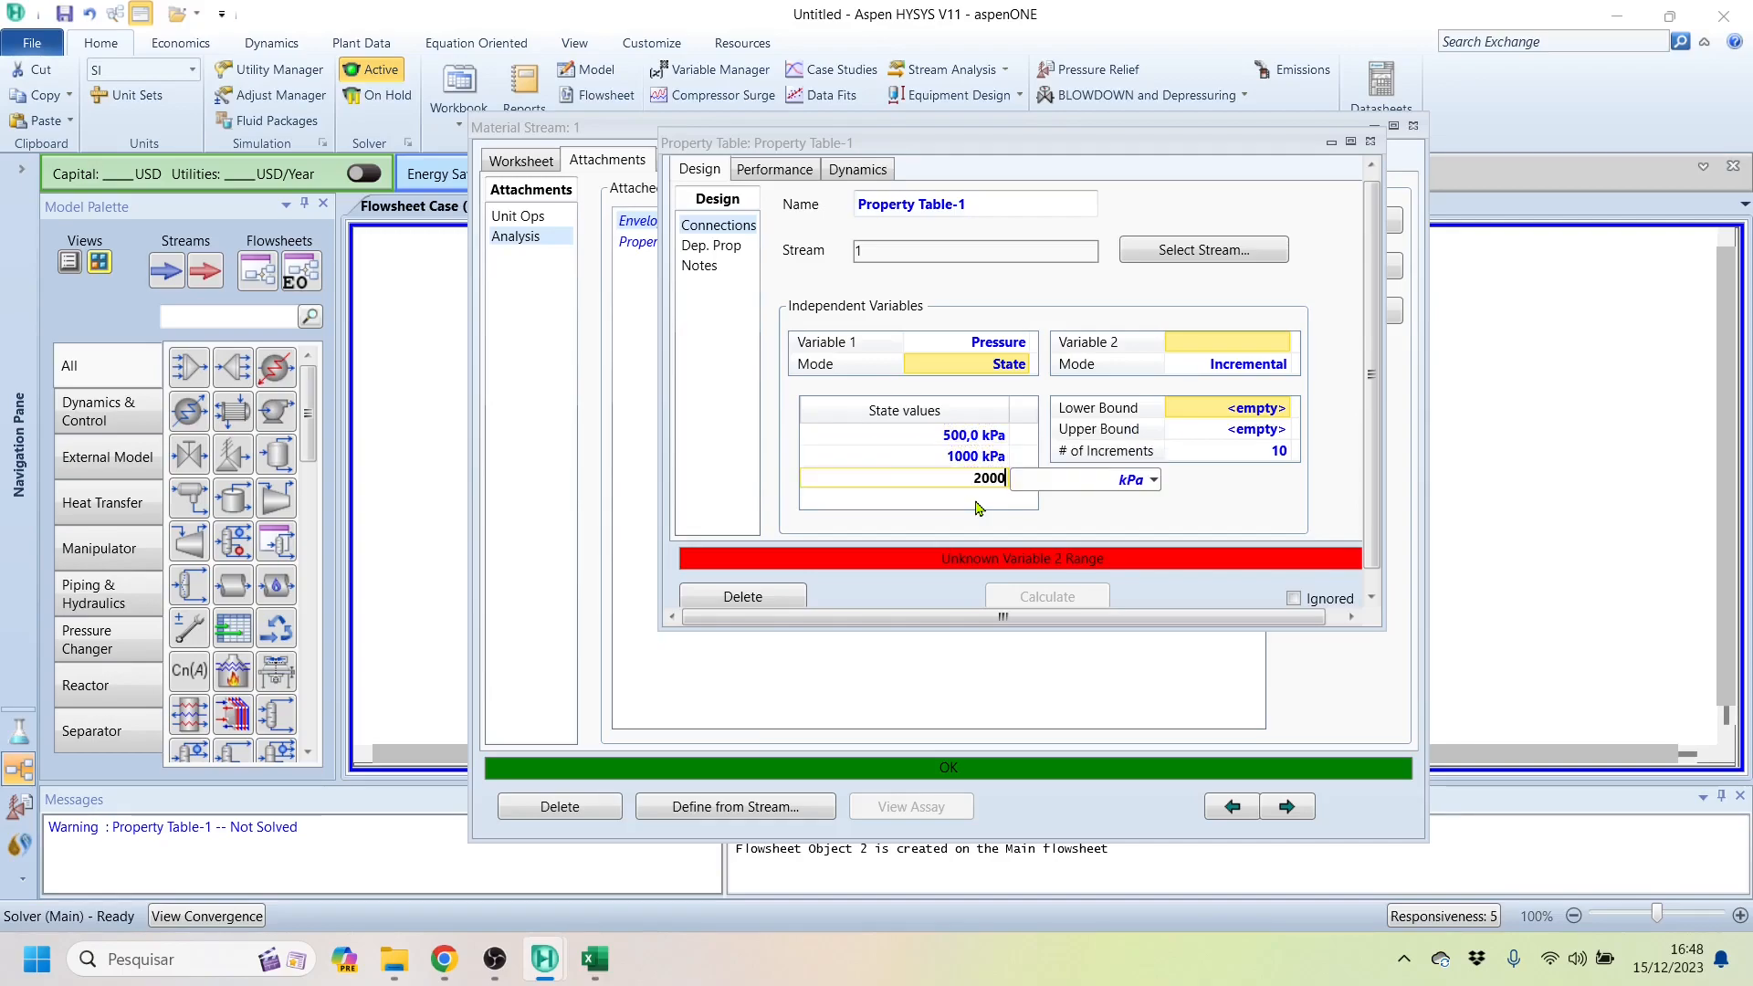
key(Return)
text(3000)
key(Return)
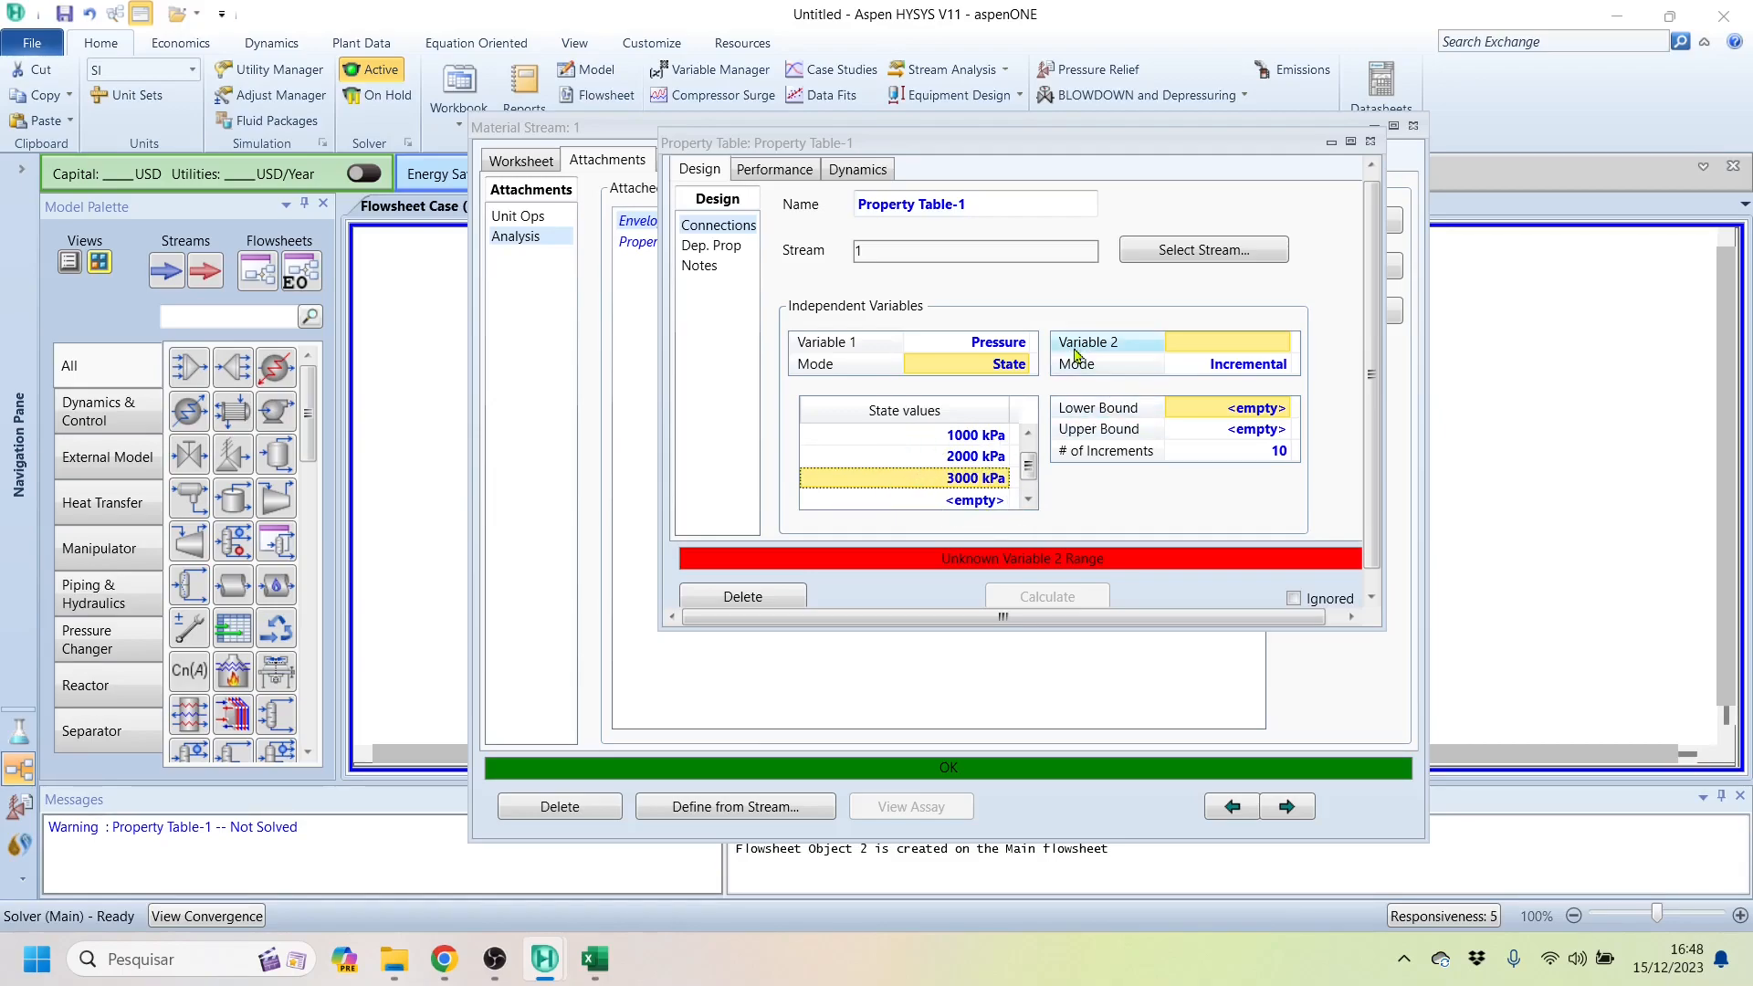
Step: Set the second independent variable to Temperature with a lower bound of 80 C and an upper bound of 140 C
click(1281, 342)
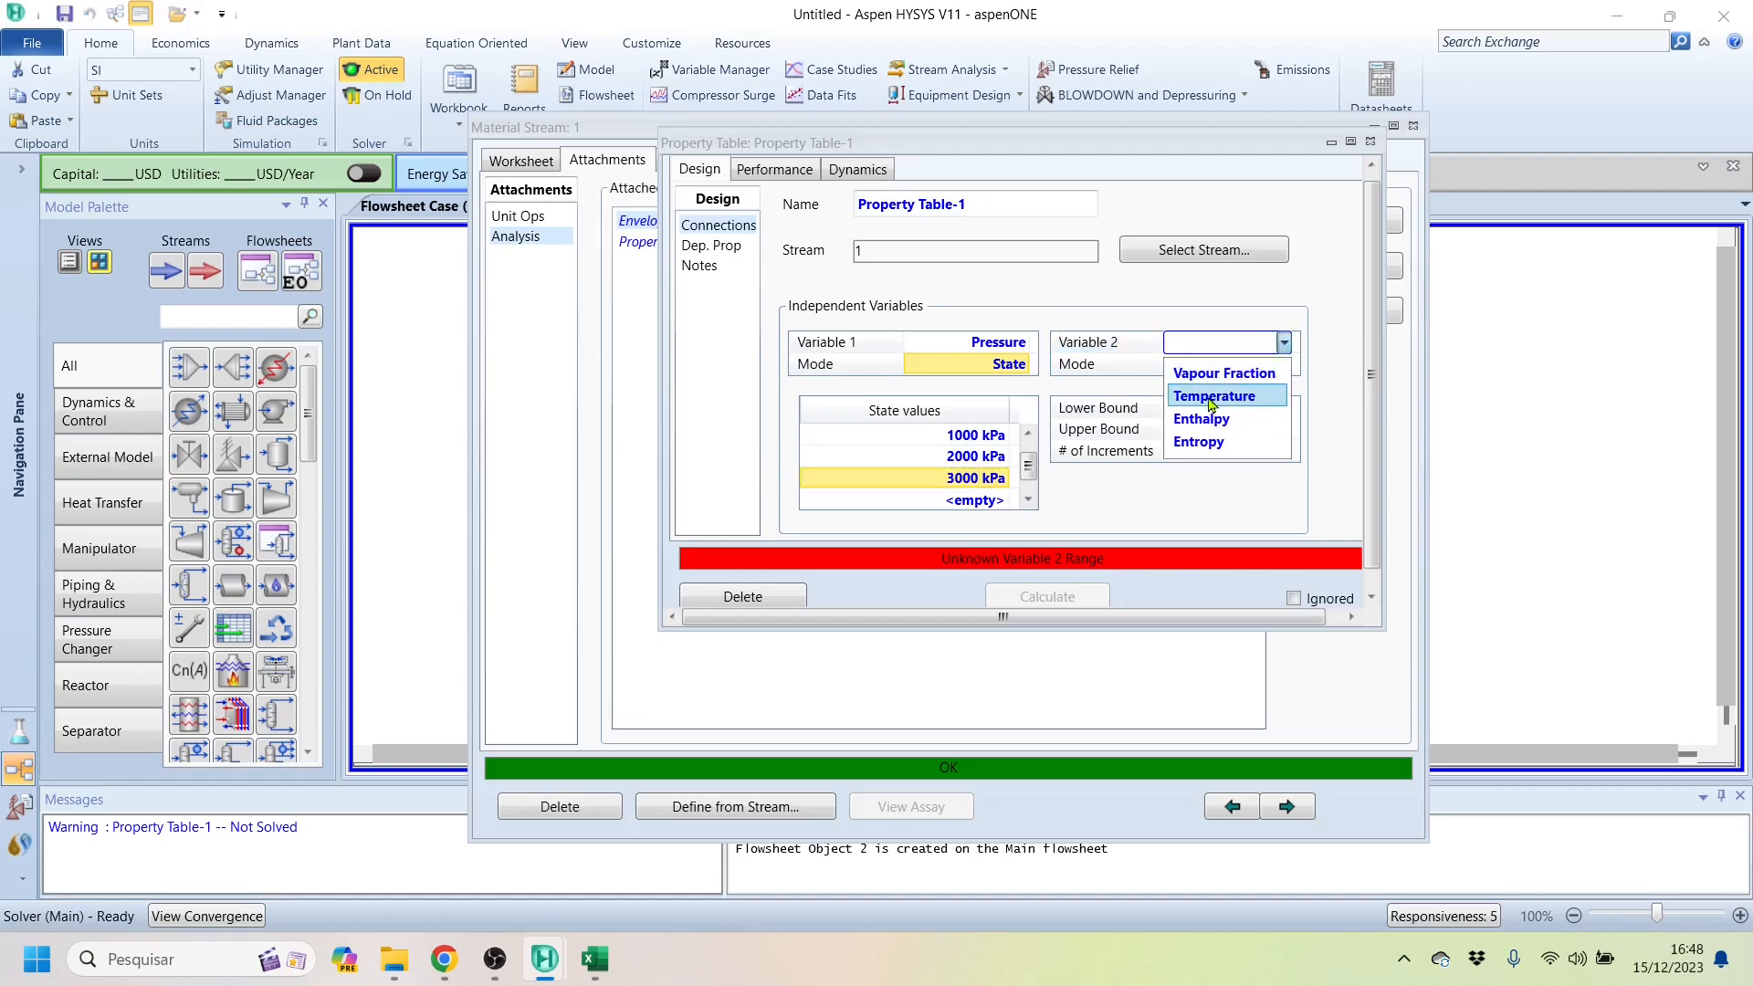
click(1212, 398)
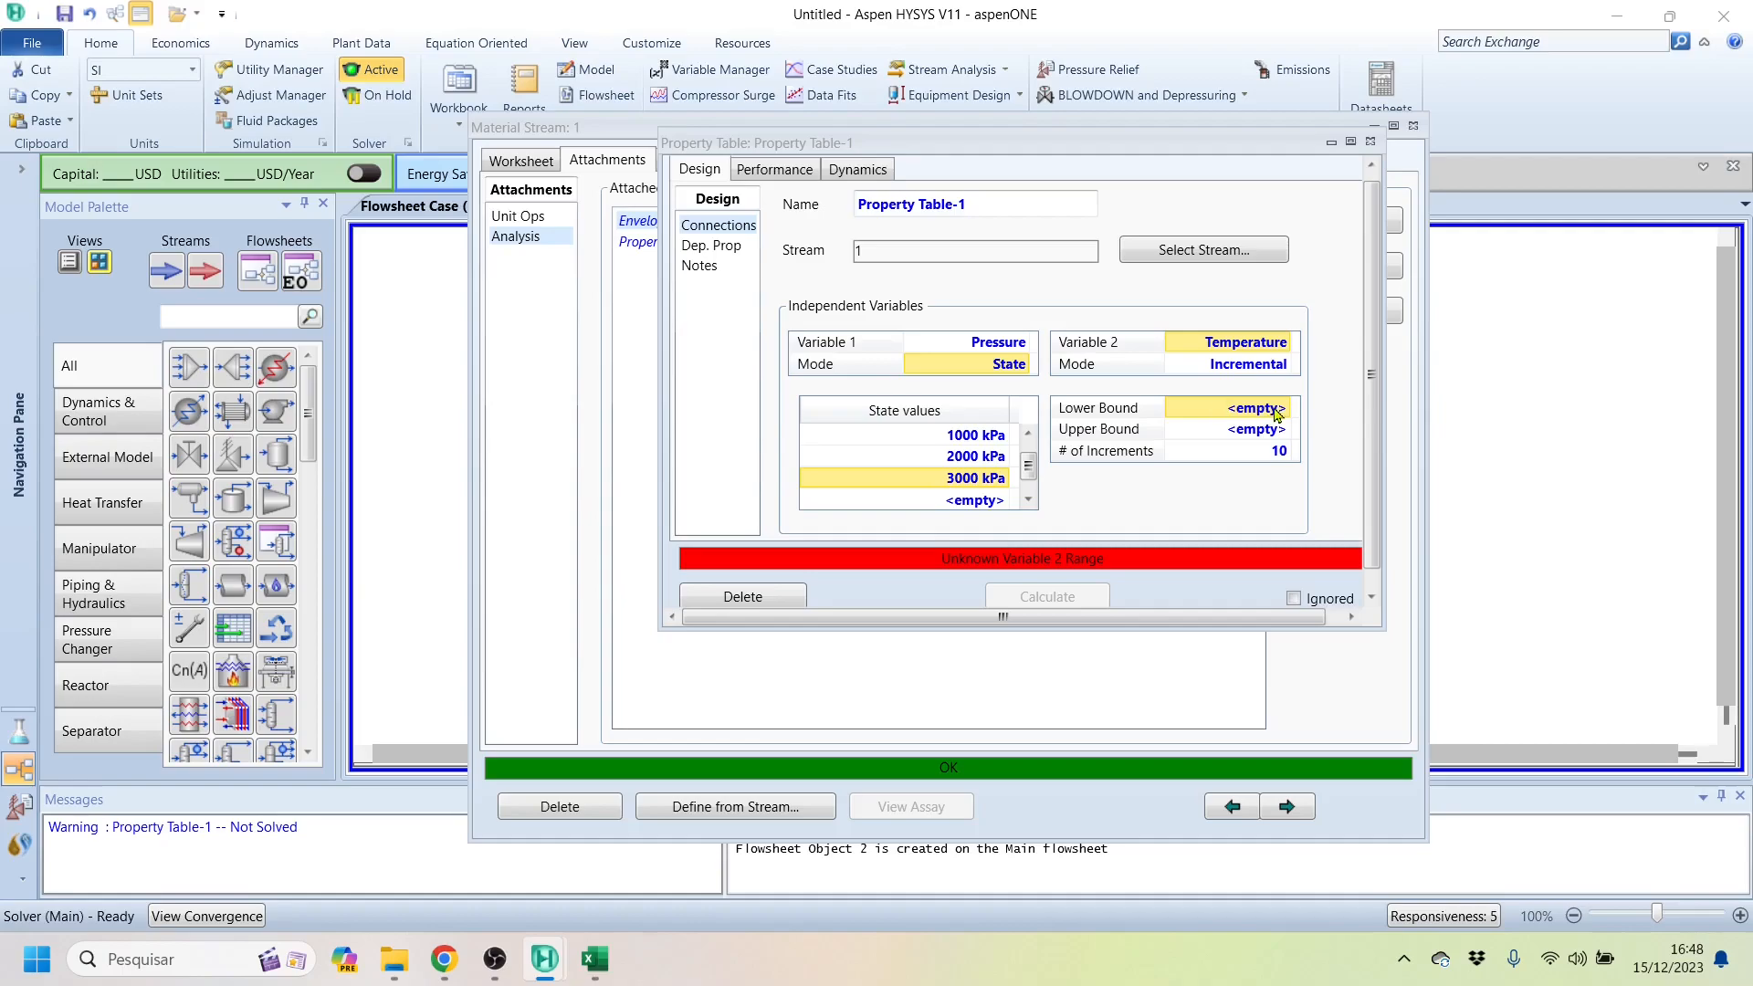
text(80)
key(Return)
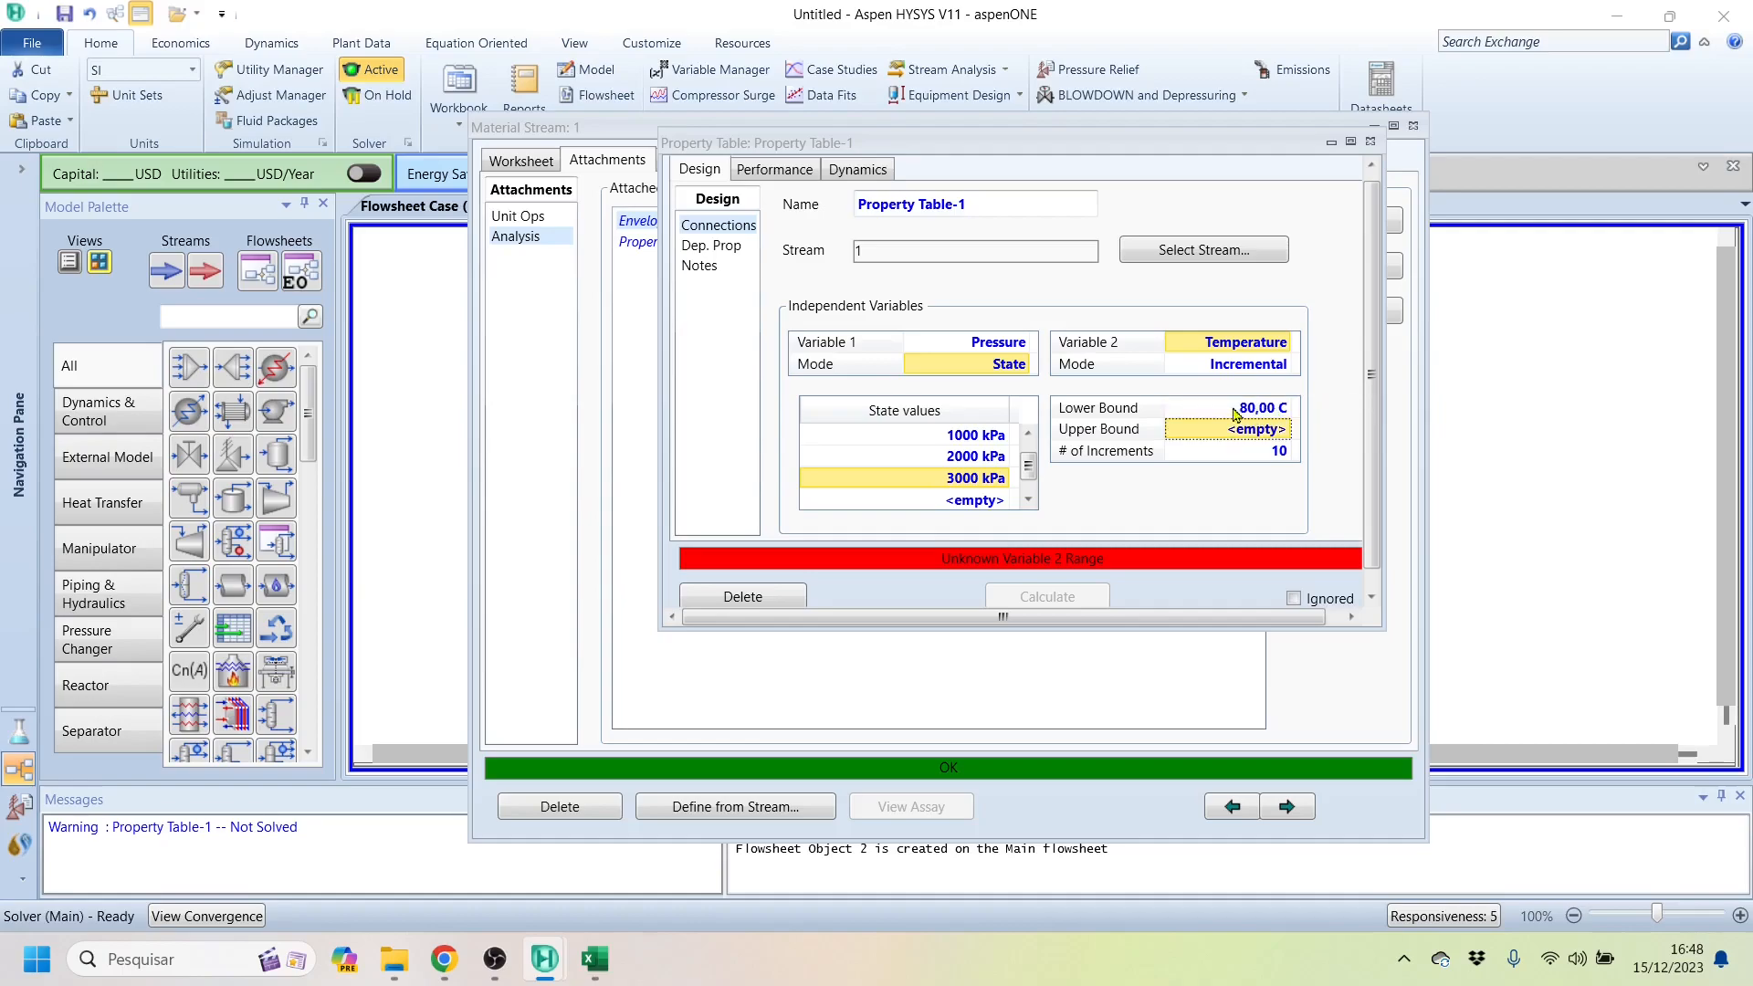
text(1)
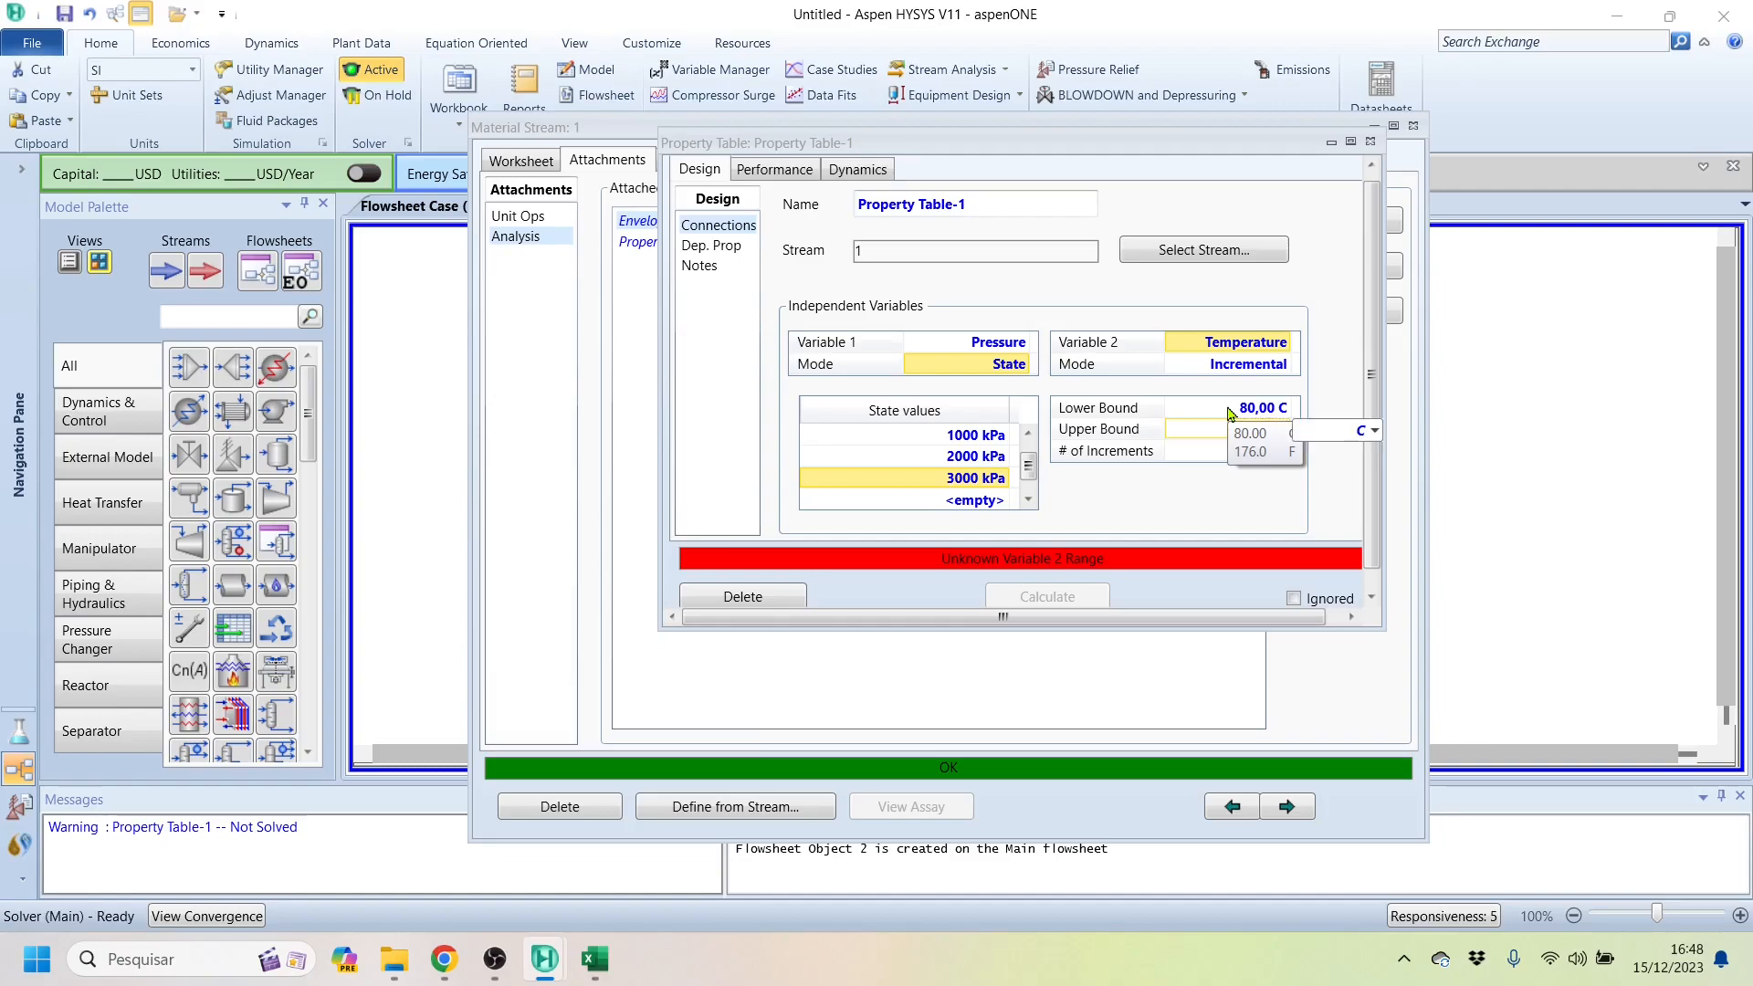
text(40)
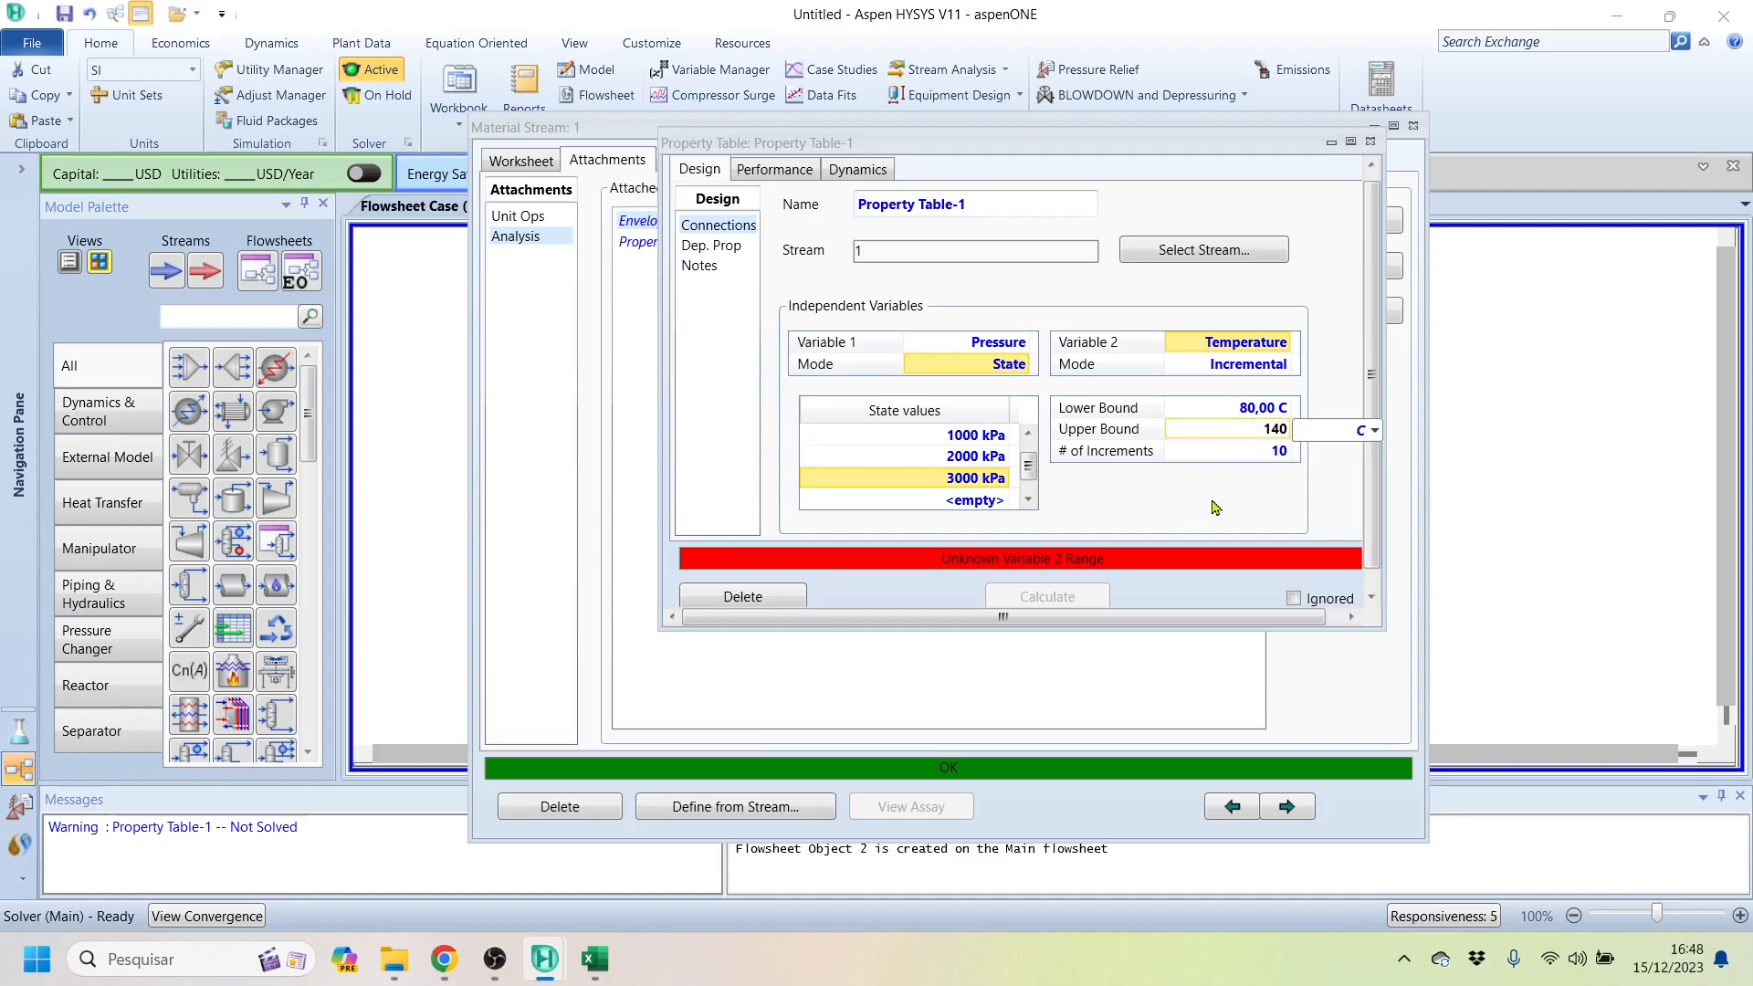
key(Return)
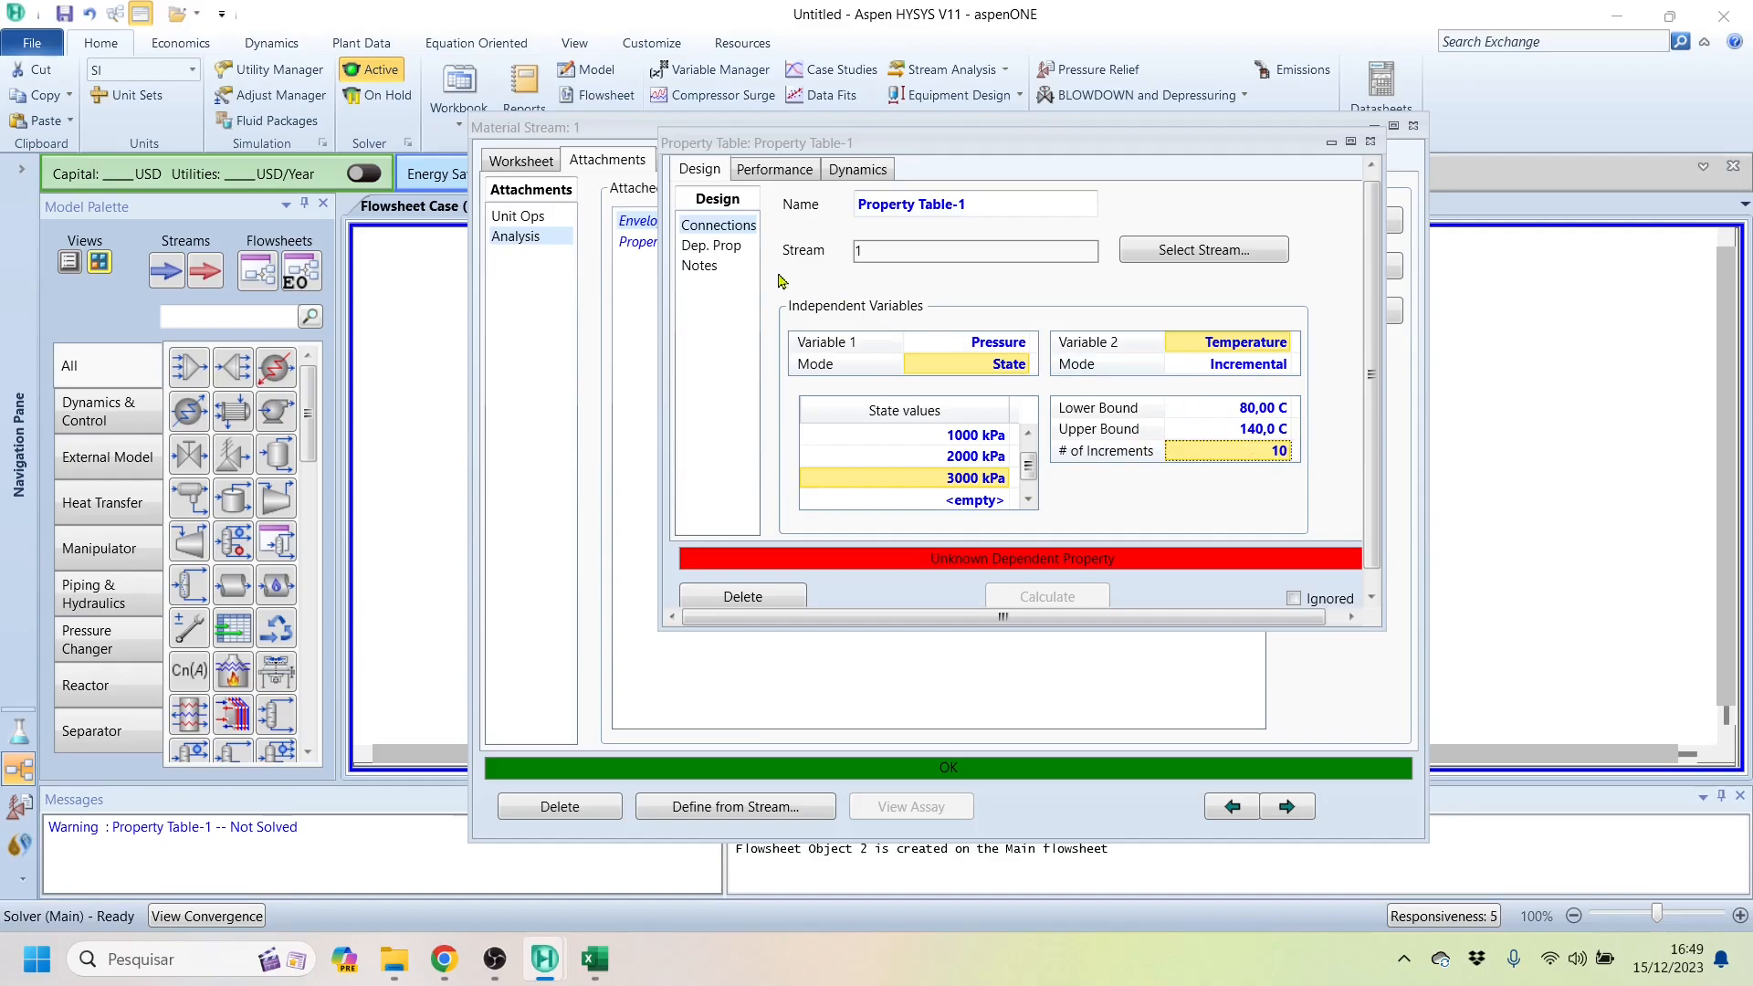
Step: Open the variable selection for a new dependent property of the table and move it beside the property list
click(709, 255)
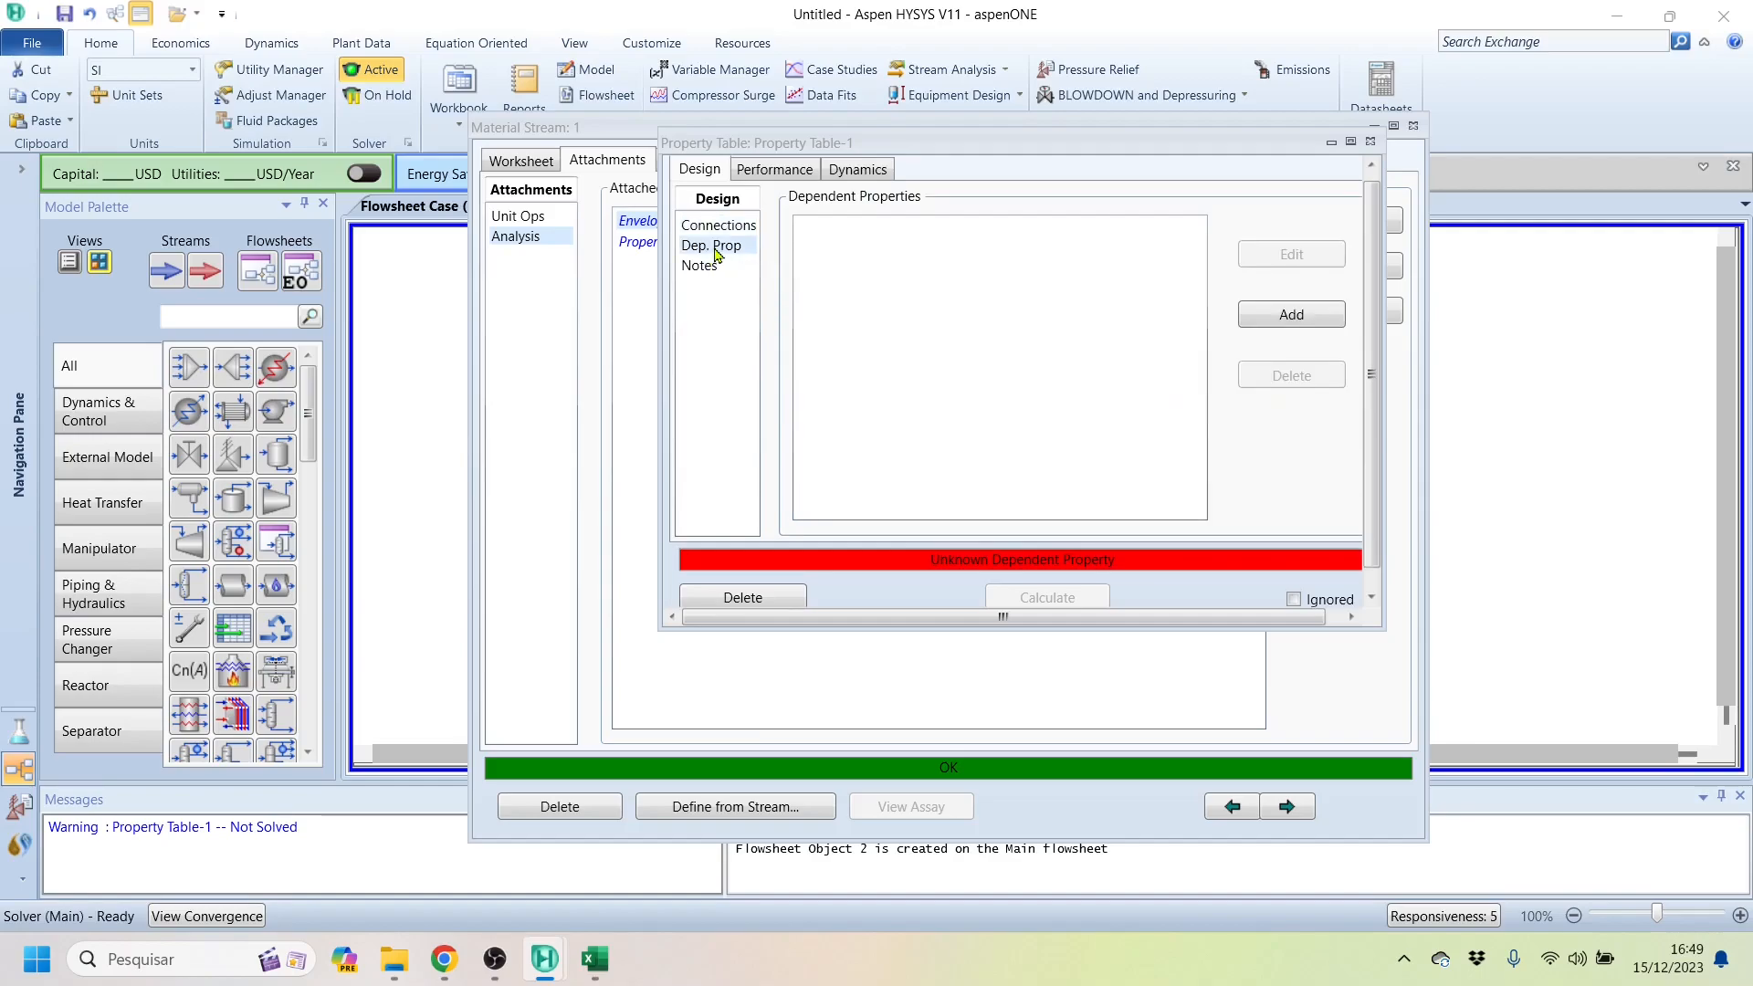
click(1291, 314)
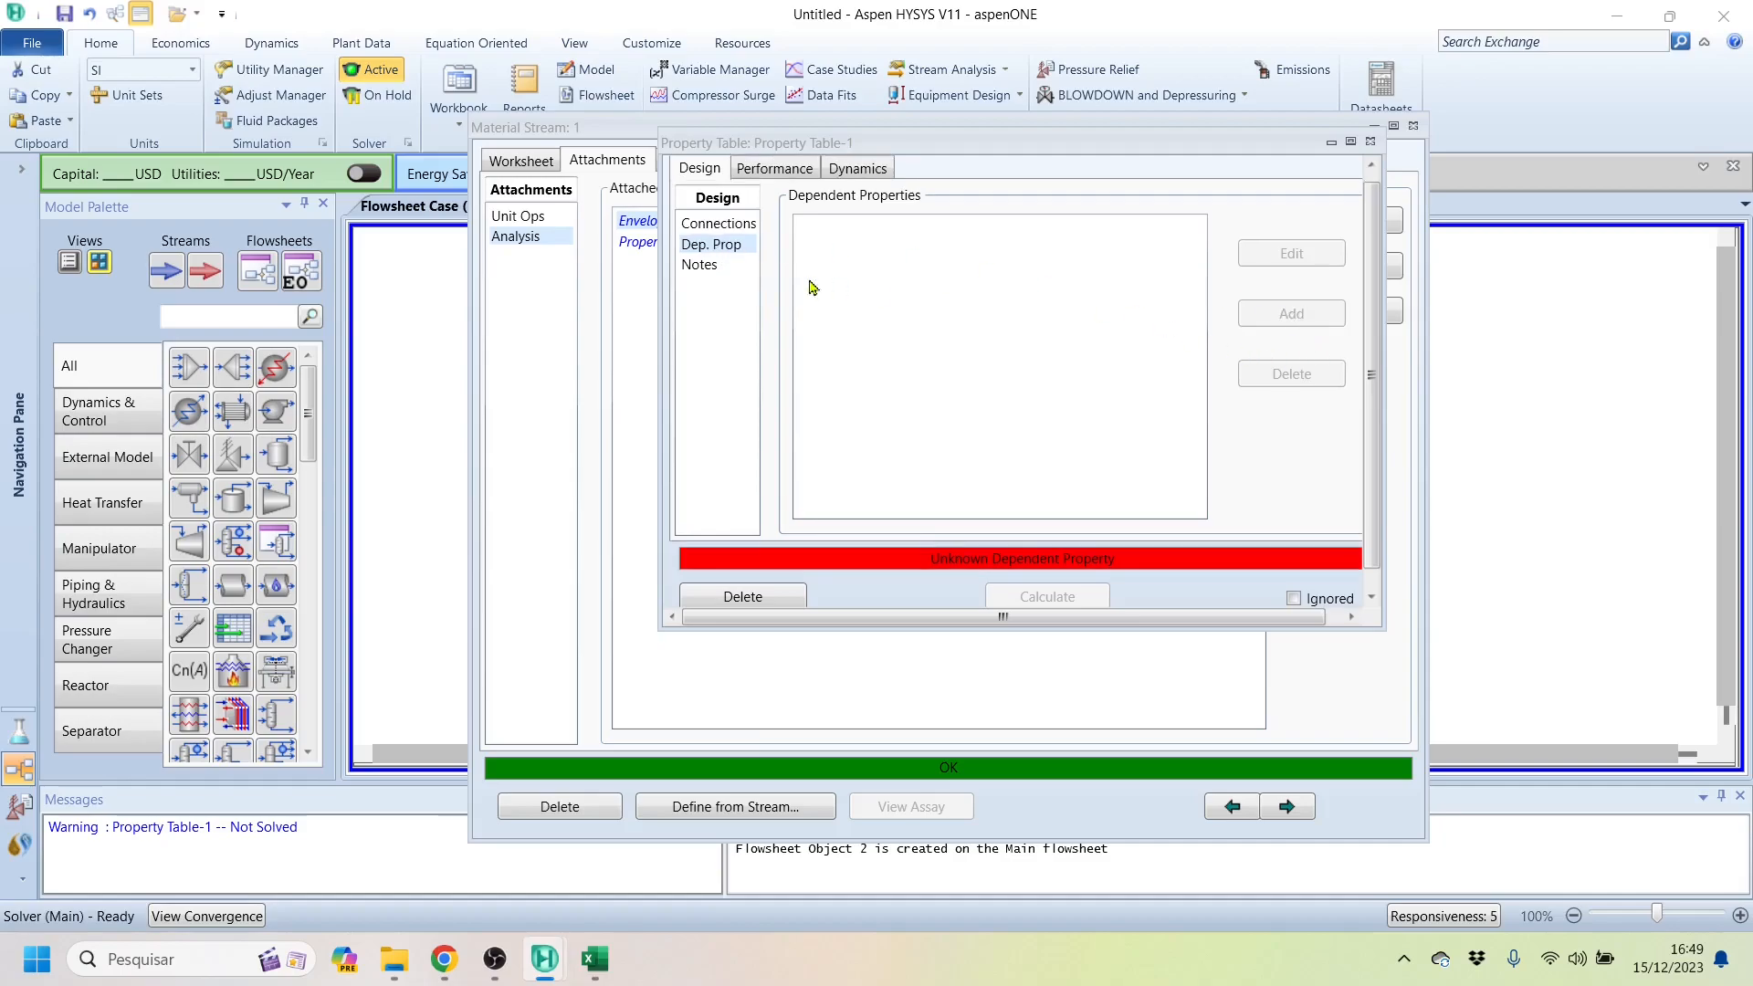
drag(787, 281, 1110, 232)
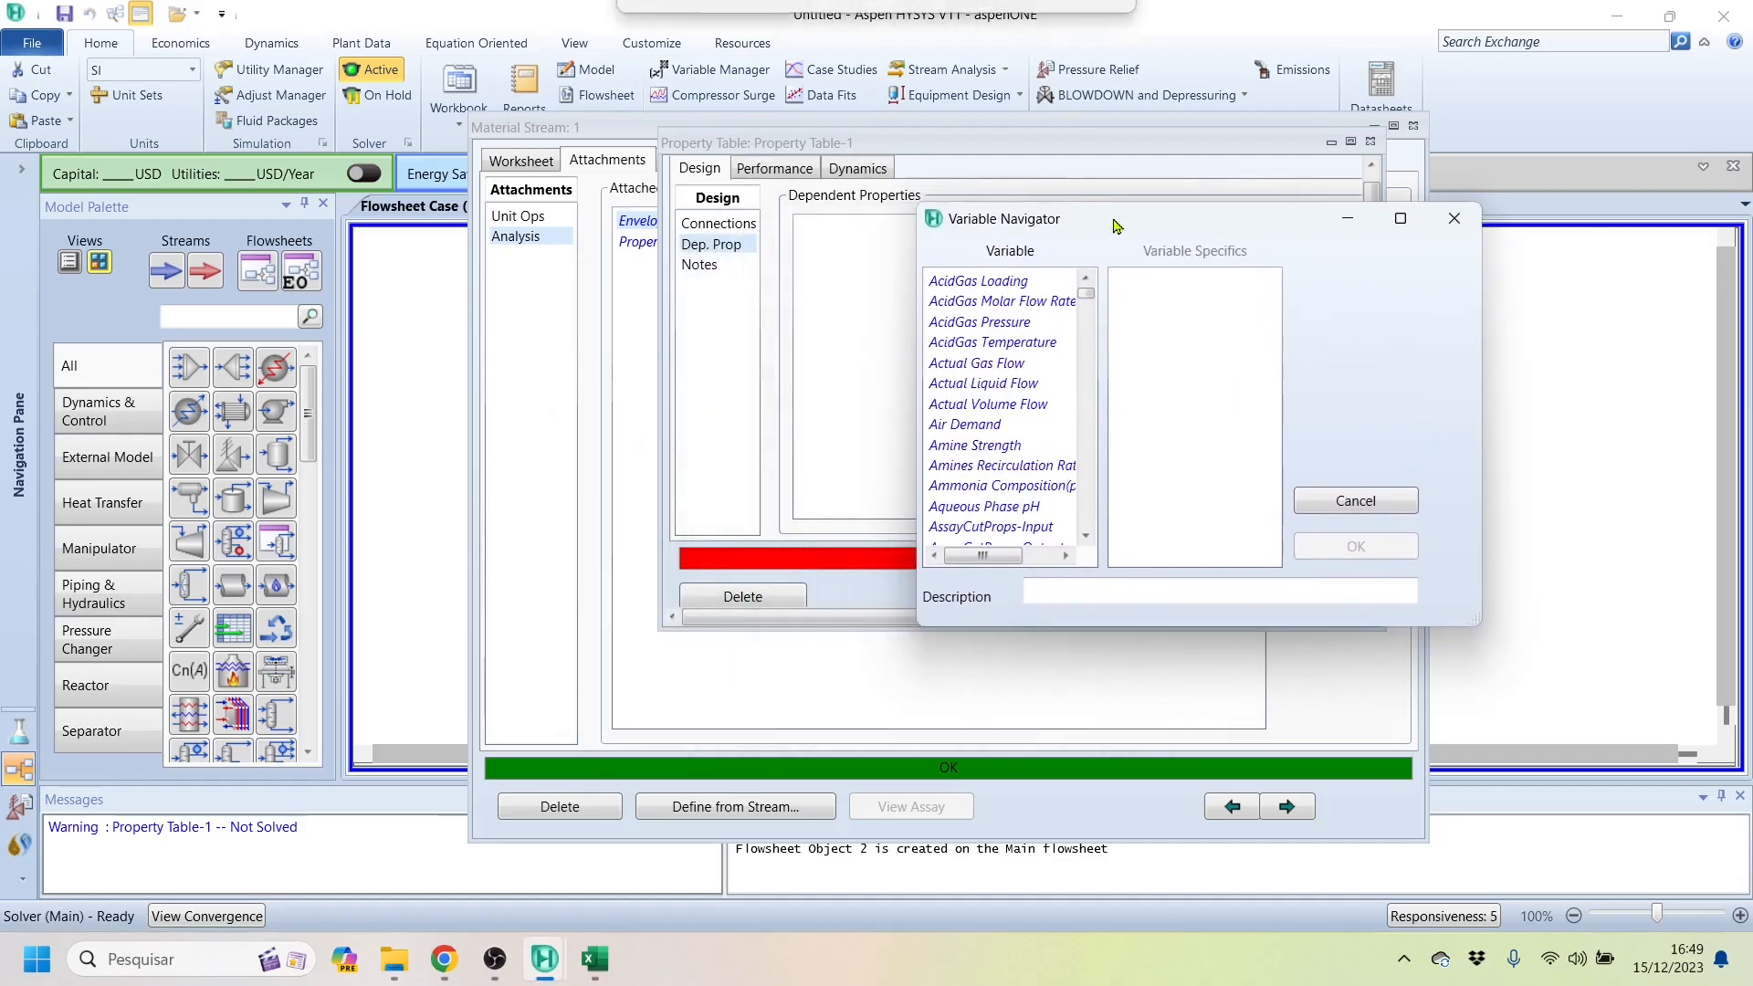
Step: Browse the available dependent variables, including Liquid Fraction and the options for Phase Molecular Weight
scroll(1000, 381, down, 10)
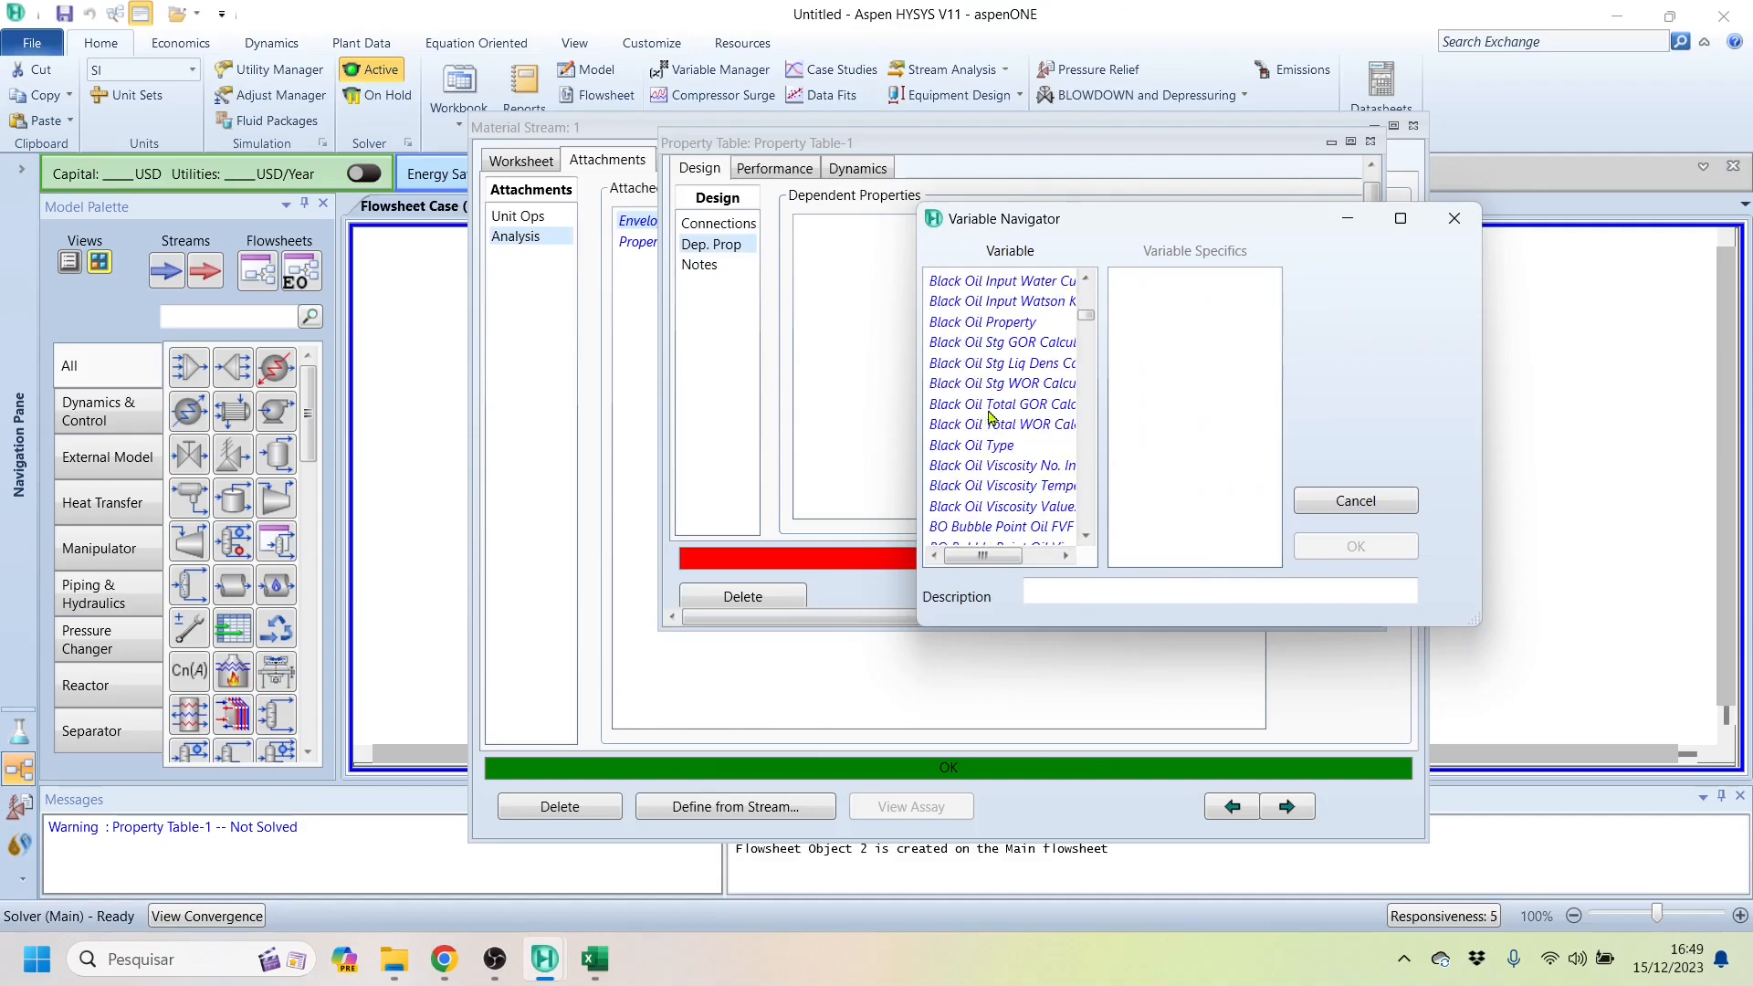
scroll(1007, 380, down, 3)
scroll(1007, 380, up, 6)
scroll(1006, 377, down, 1)
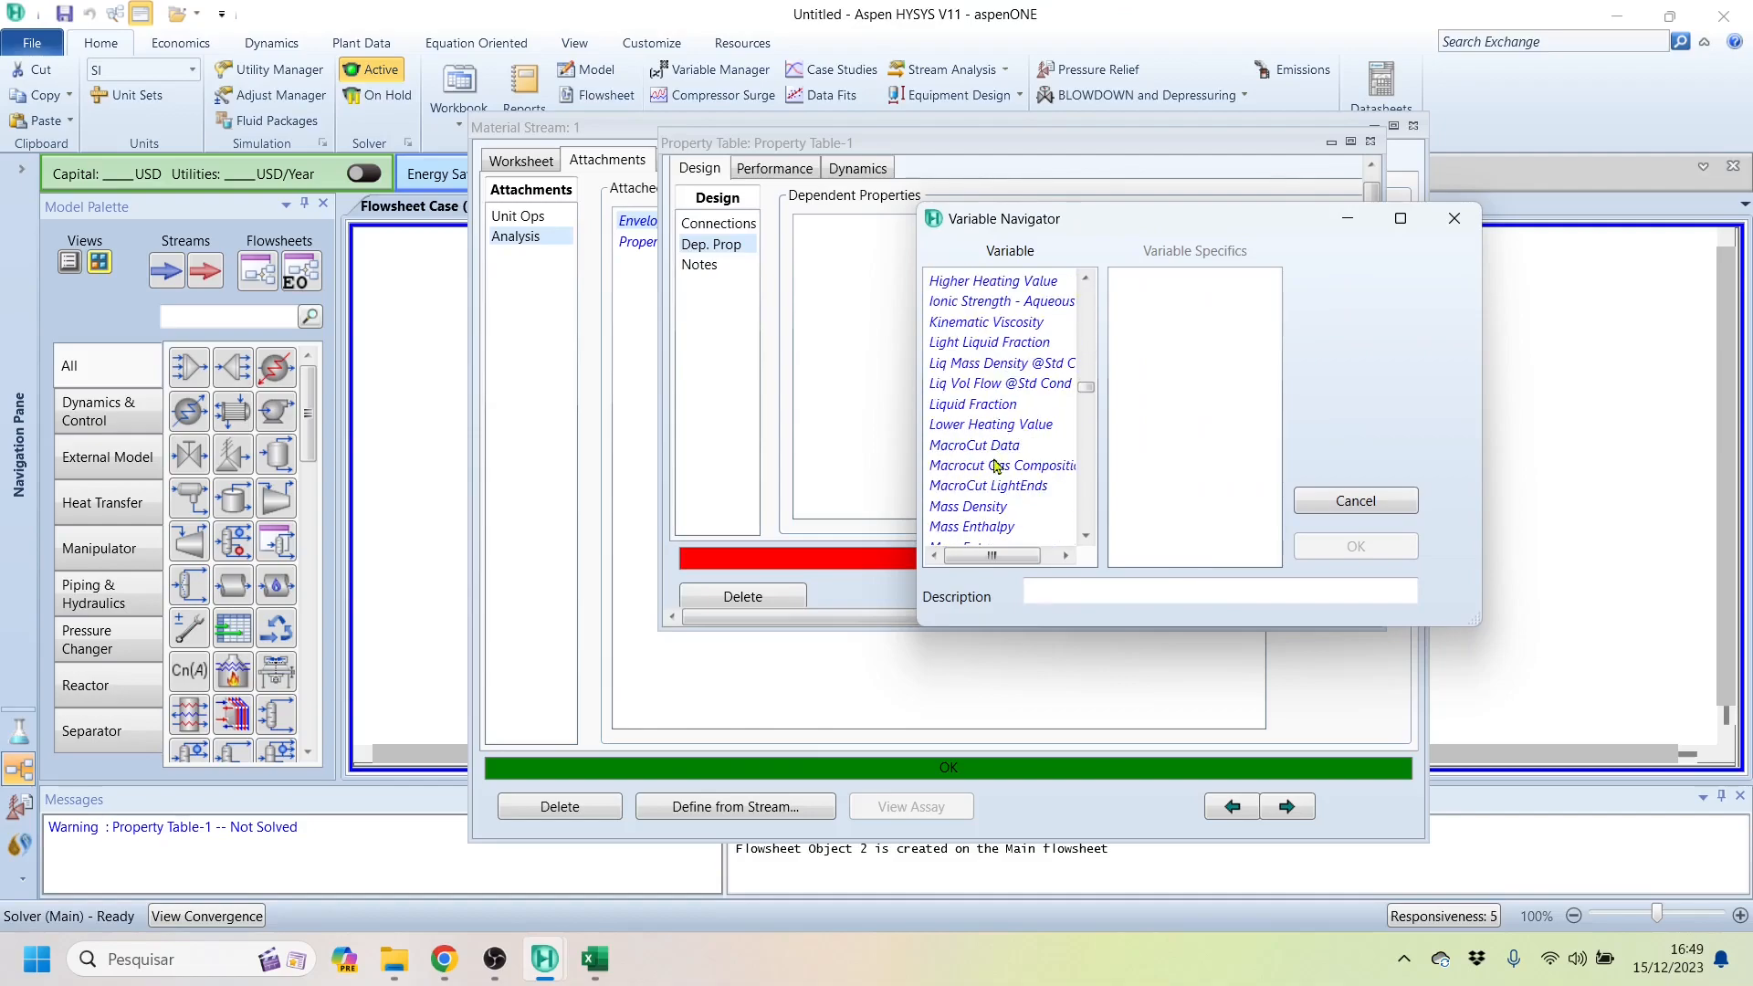
click(993, 404)
scroll(1004, 384, up, 6)
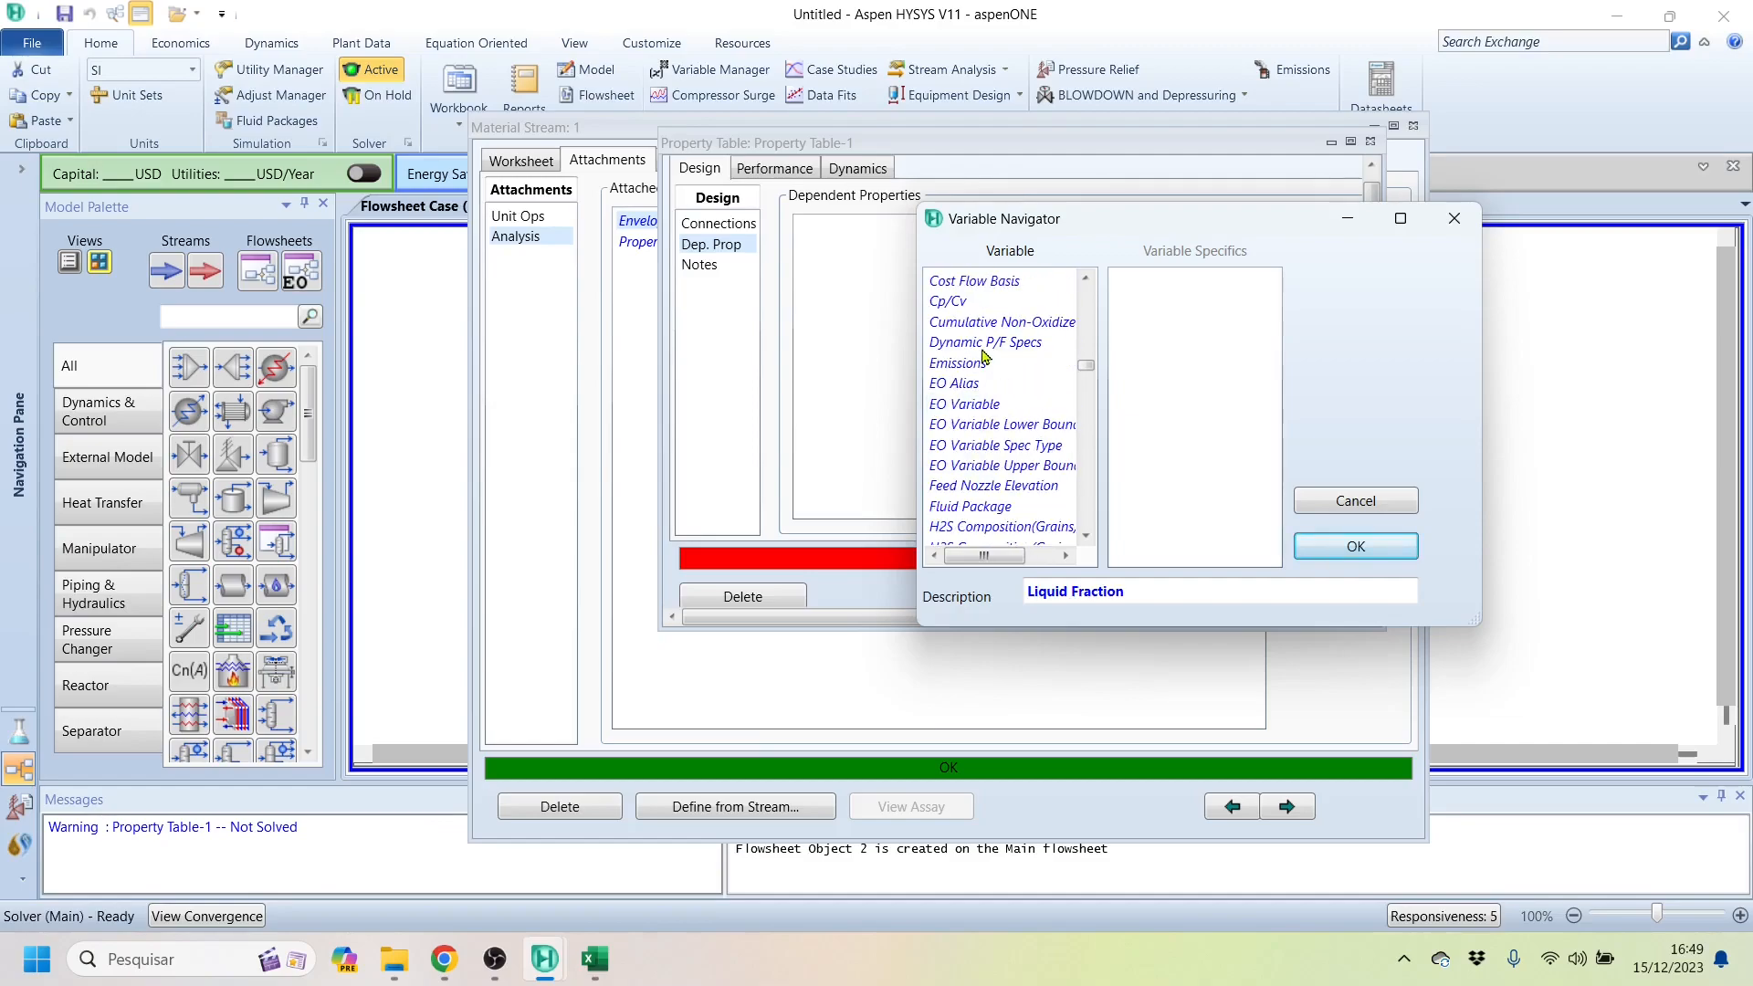
scroll(1009, 385, up, 4)
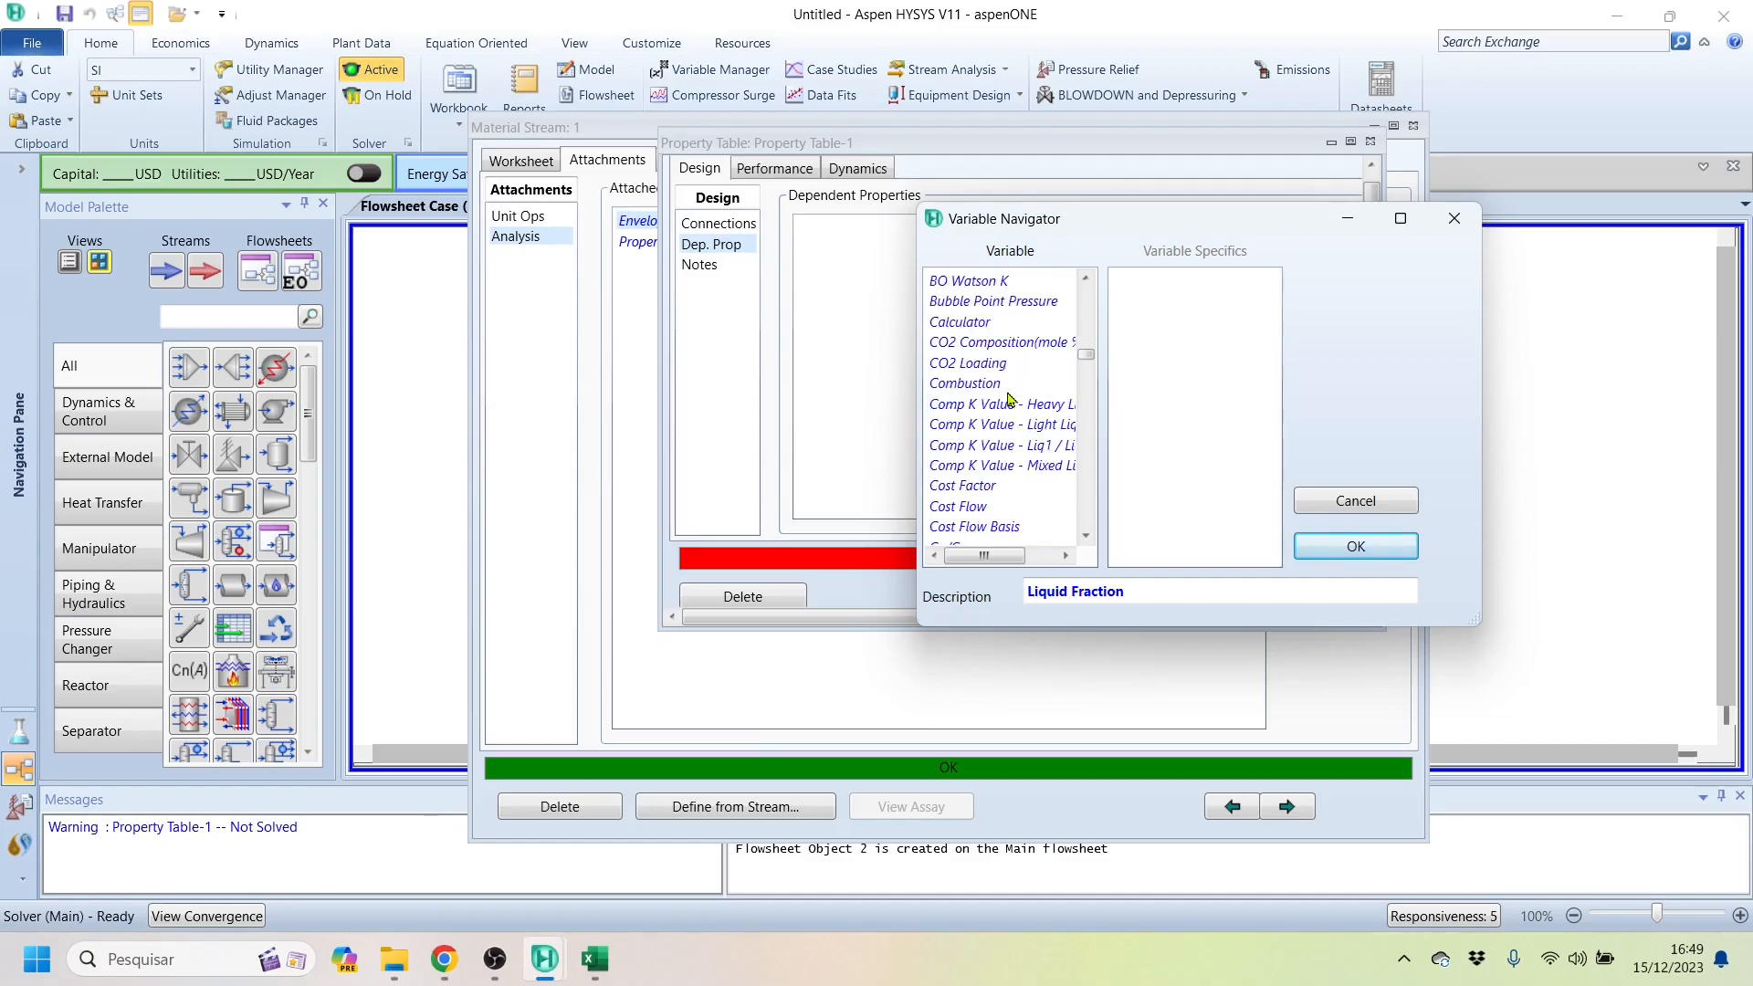
scroll(1009, 383, down, 5)
scroll(974, 326, down, 20)
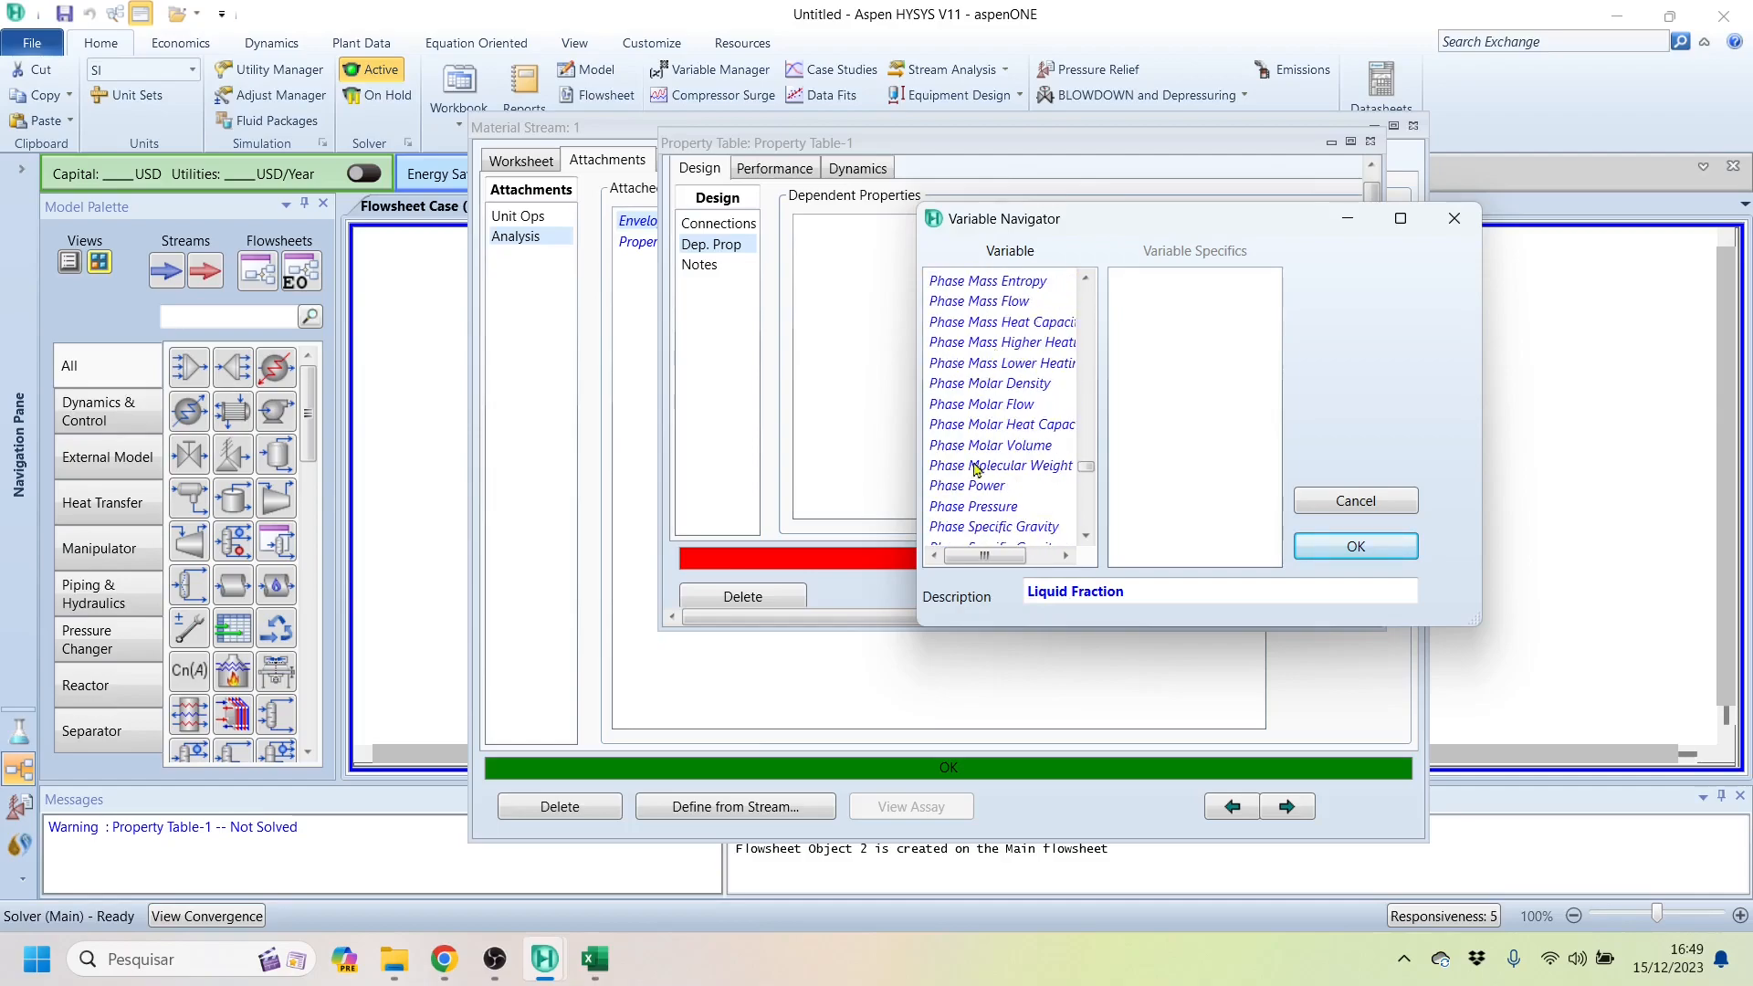
click(982, 468)
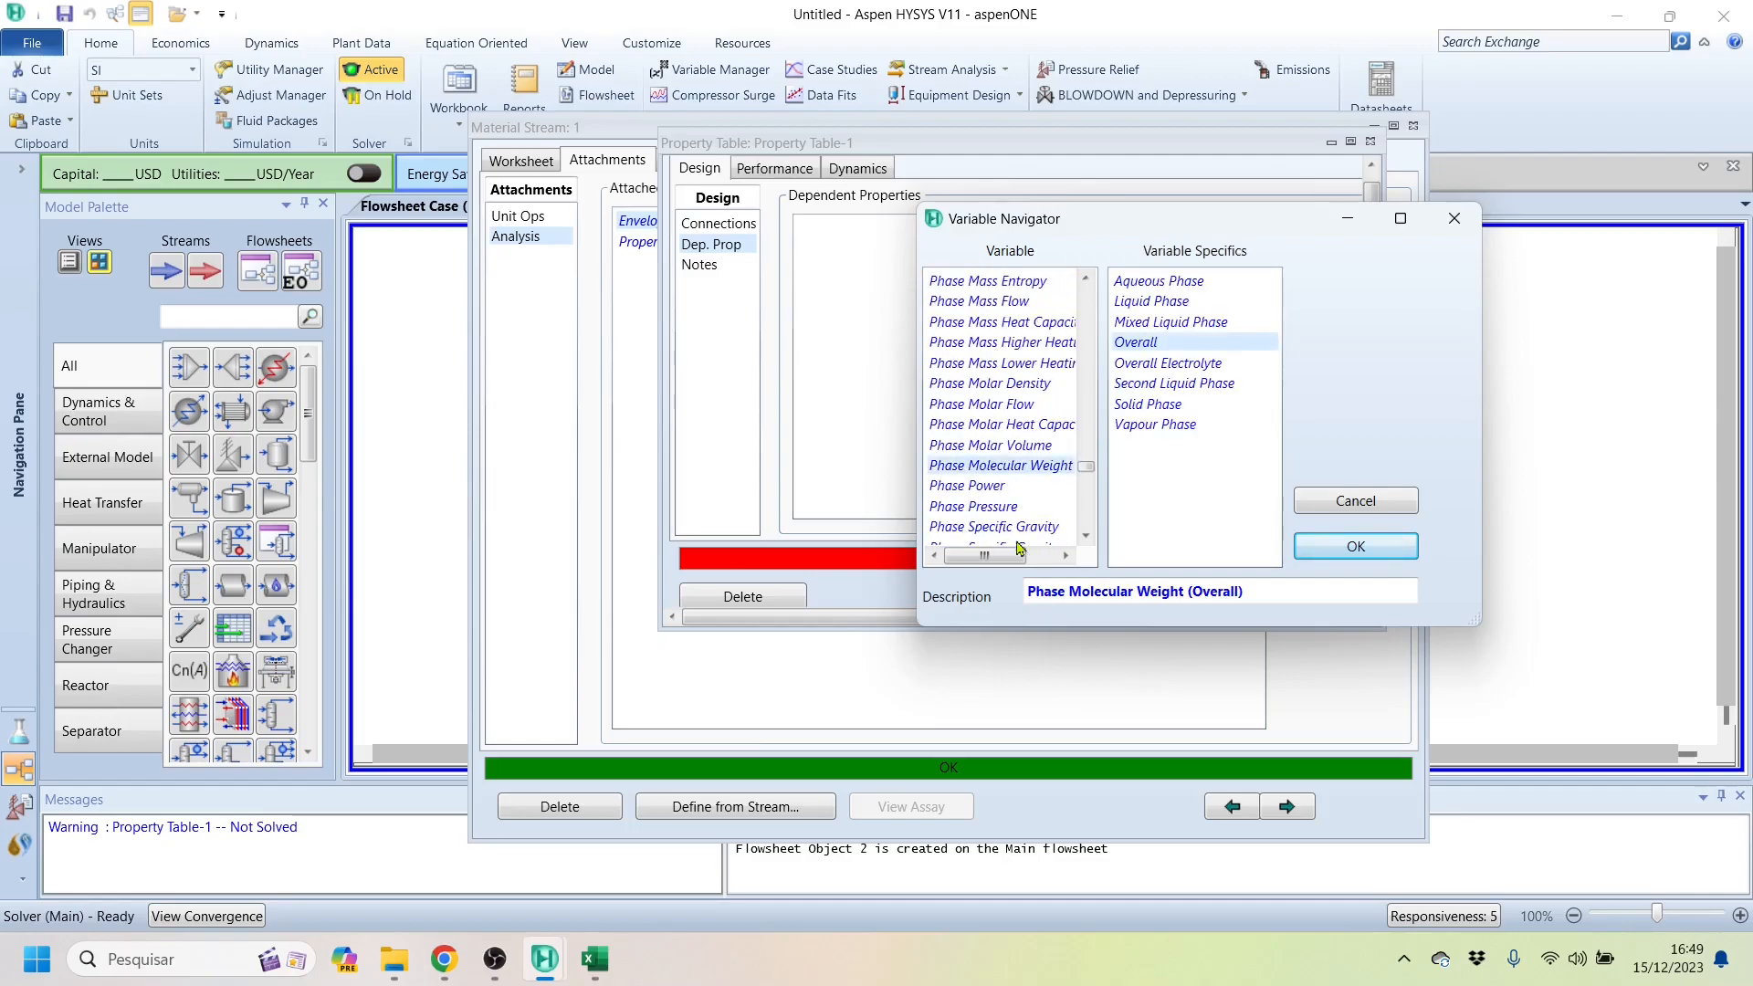
Step: Add Mass Density as the table's dependent property and enlarge the property table window to show all its controls
key(m)
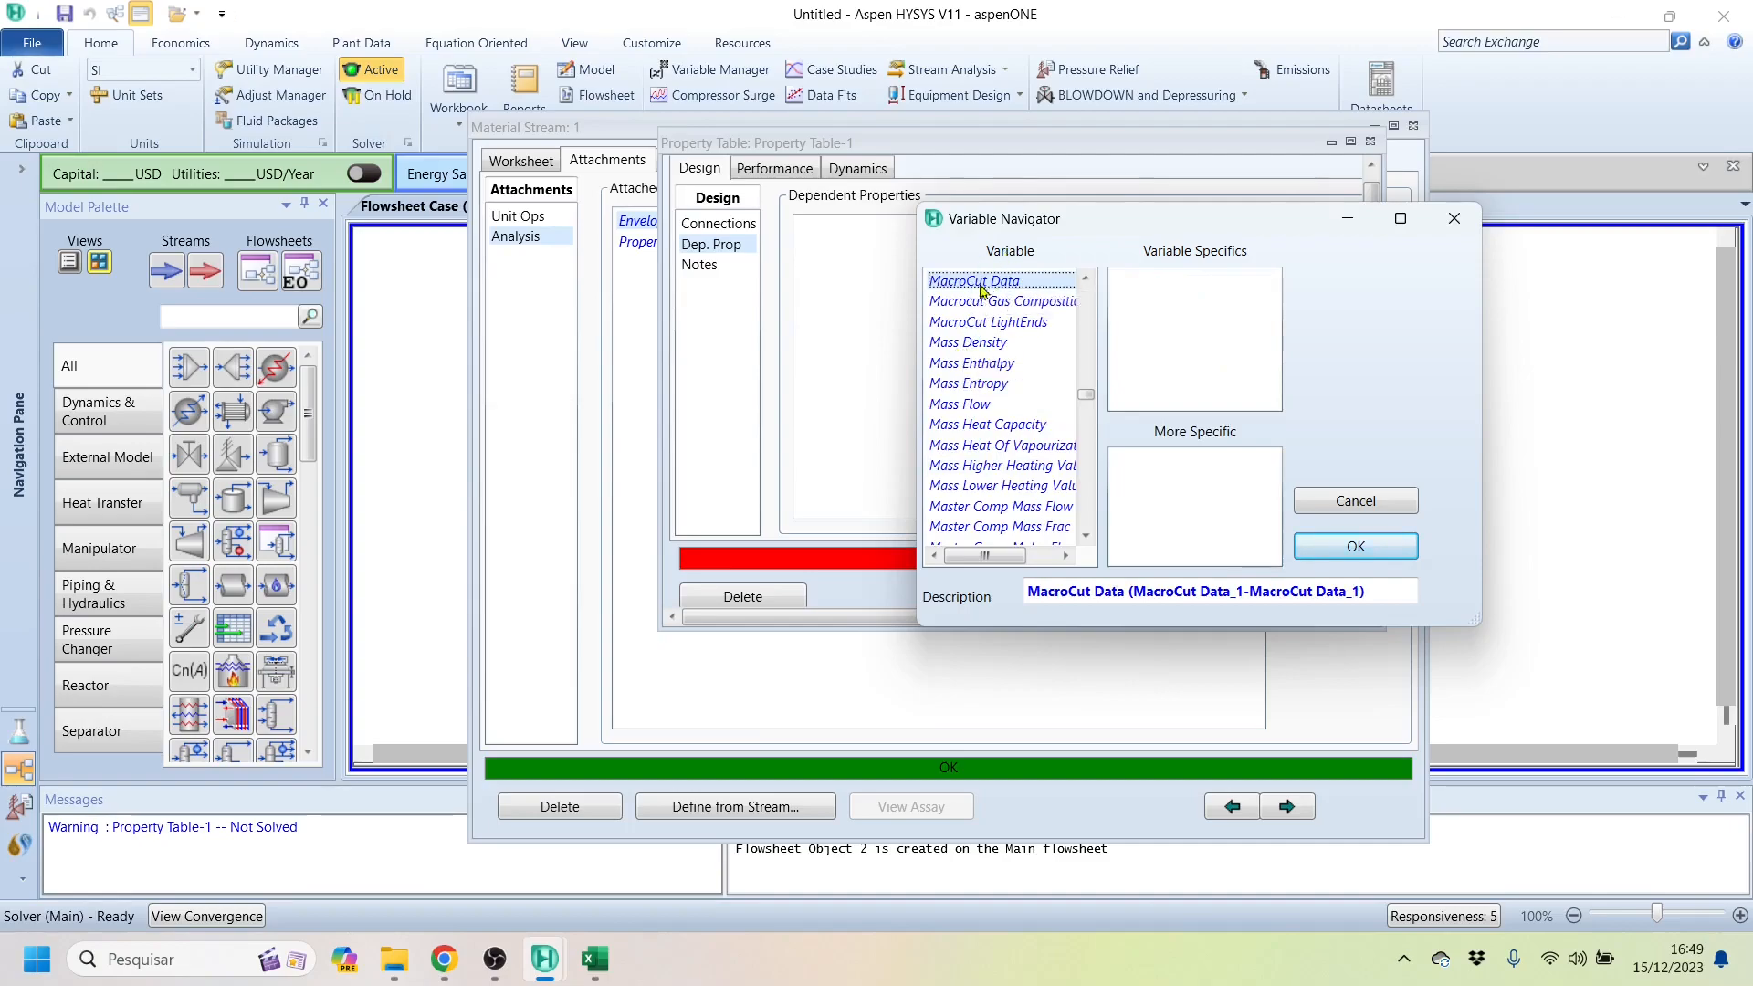
click(960, 344)
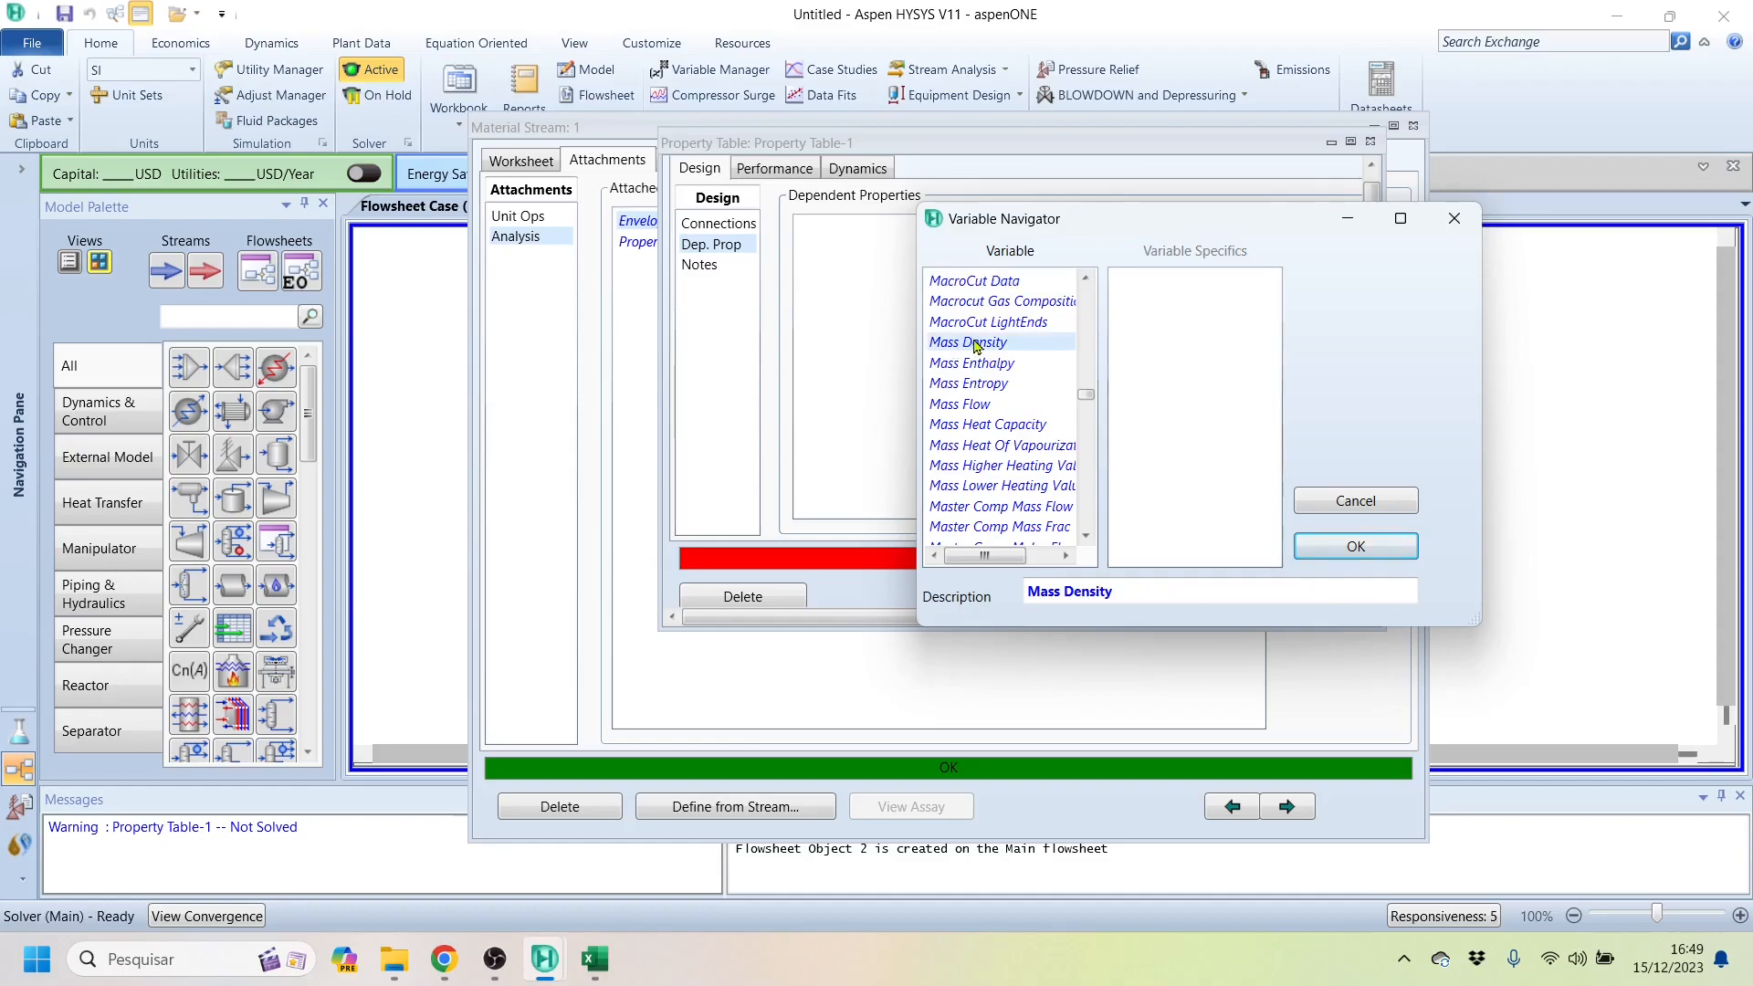
click(1386, 548)
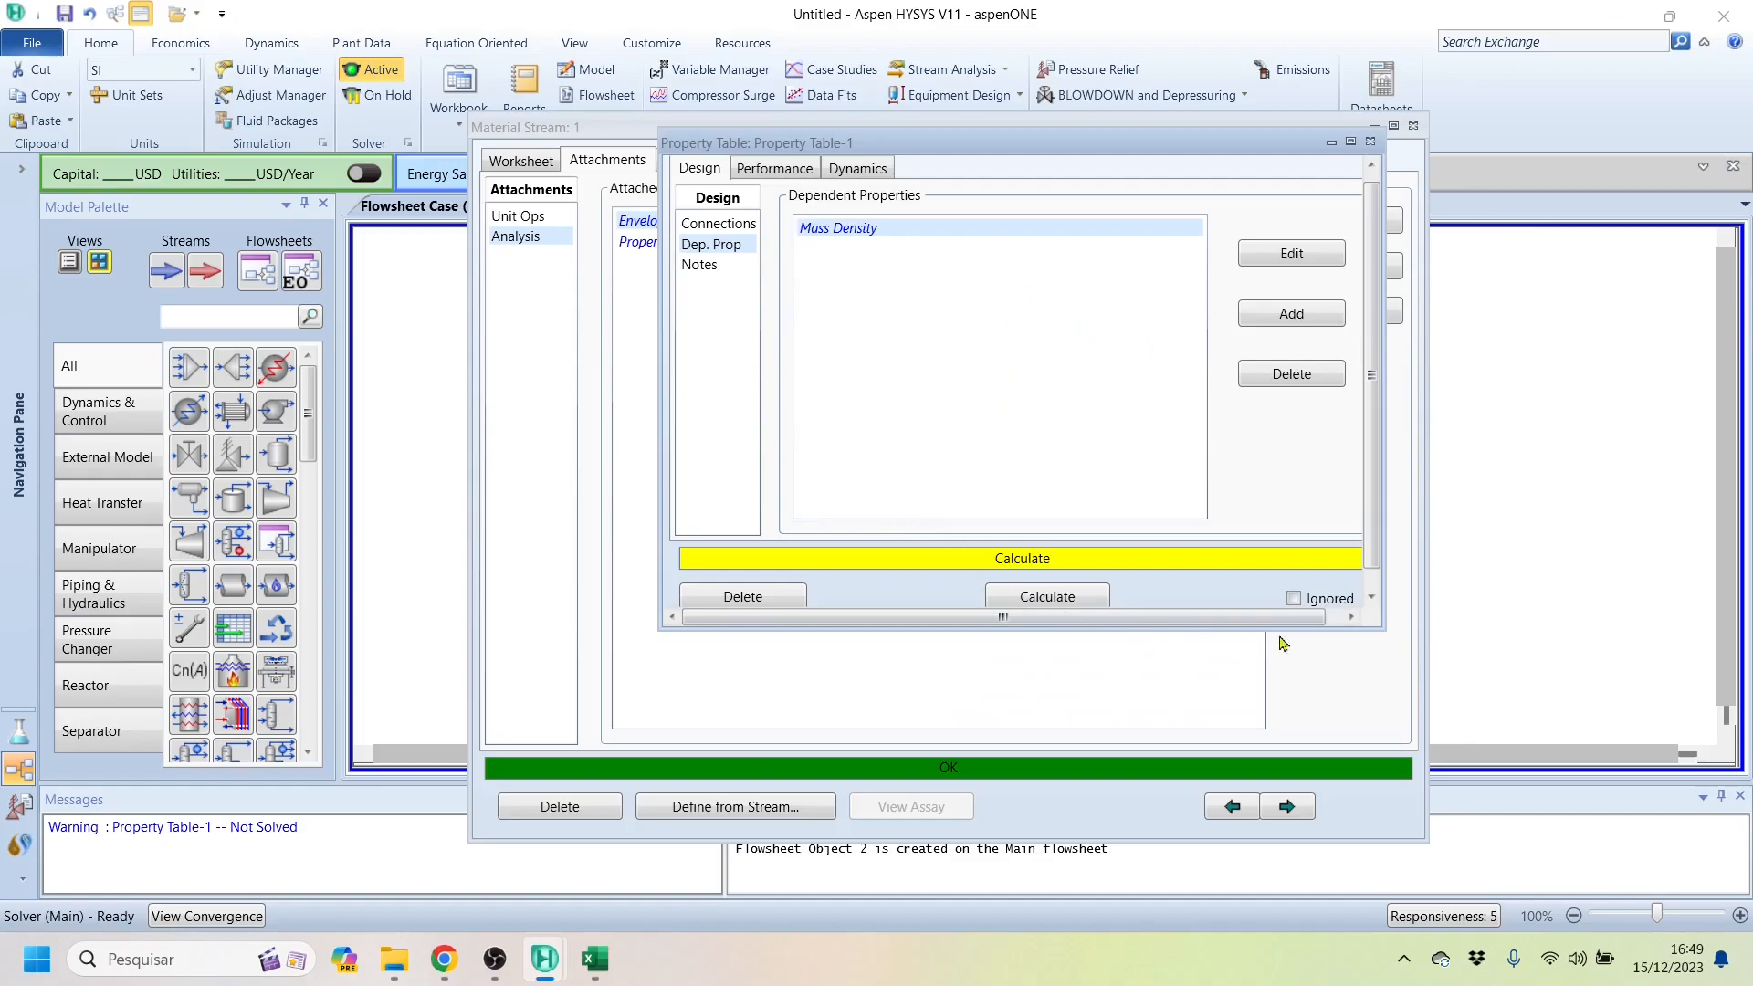
drag(1382, 630, 1382, 655)
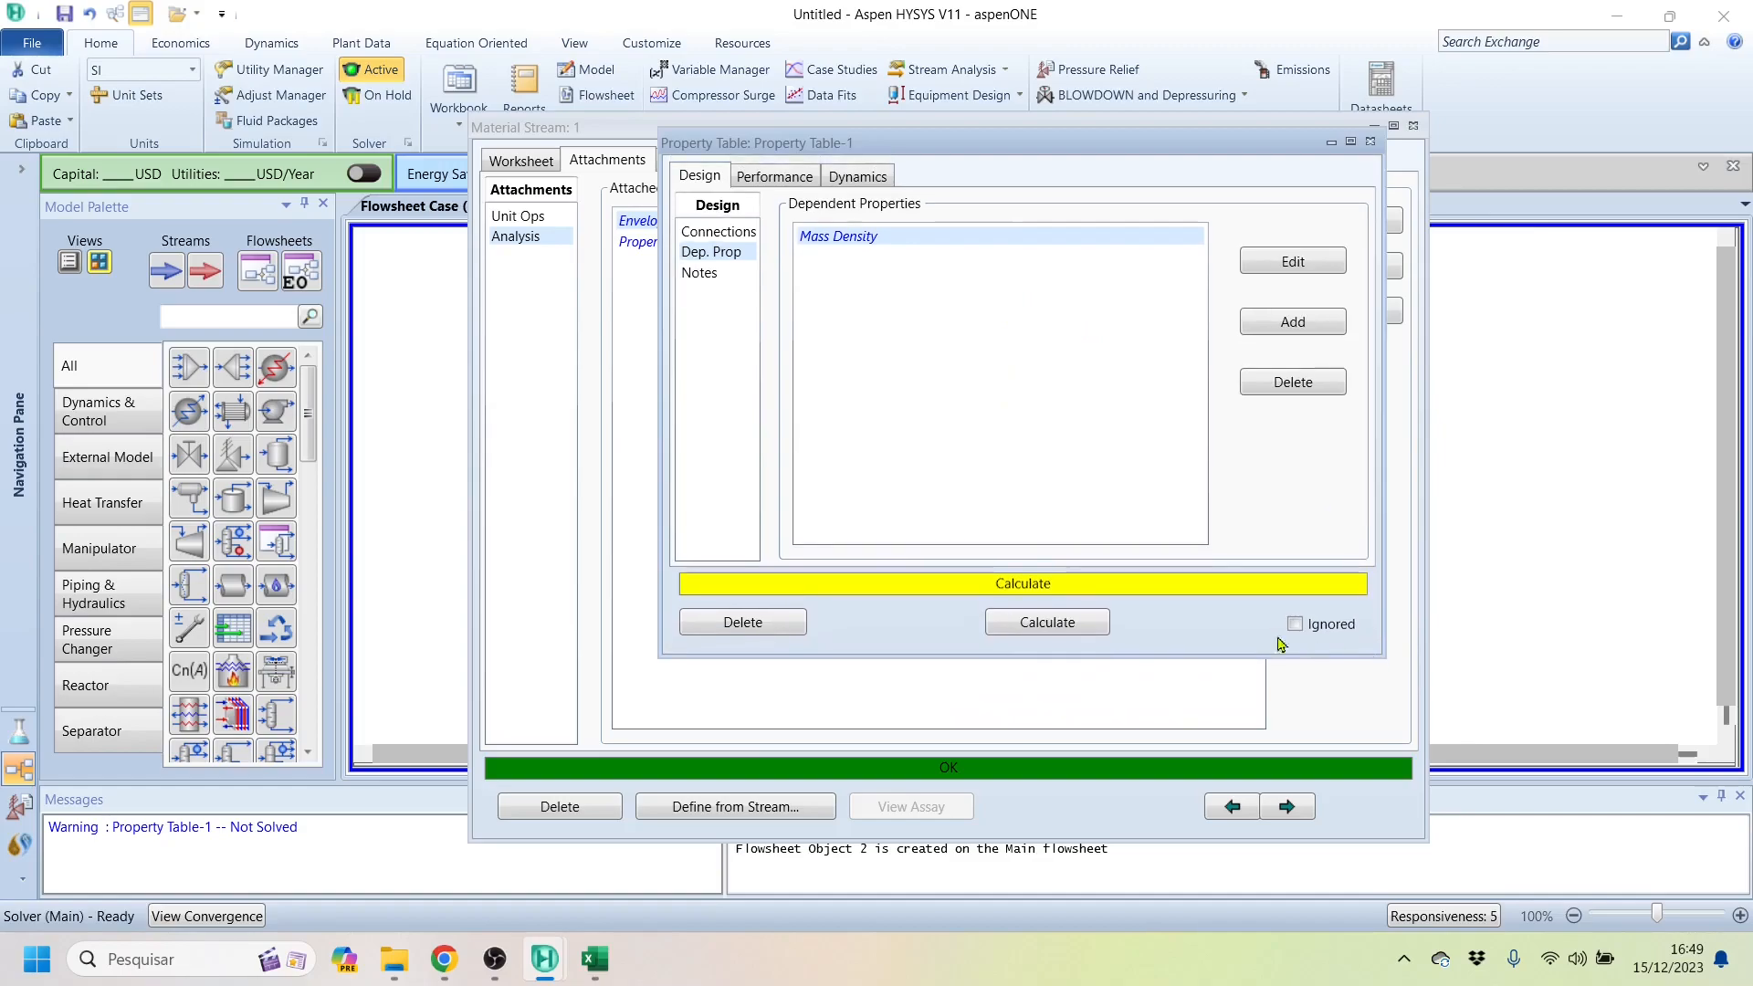
Step: Calculate the property table and review its tabulated pressure, temperature, phase and mass density results
click(1047, 624)
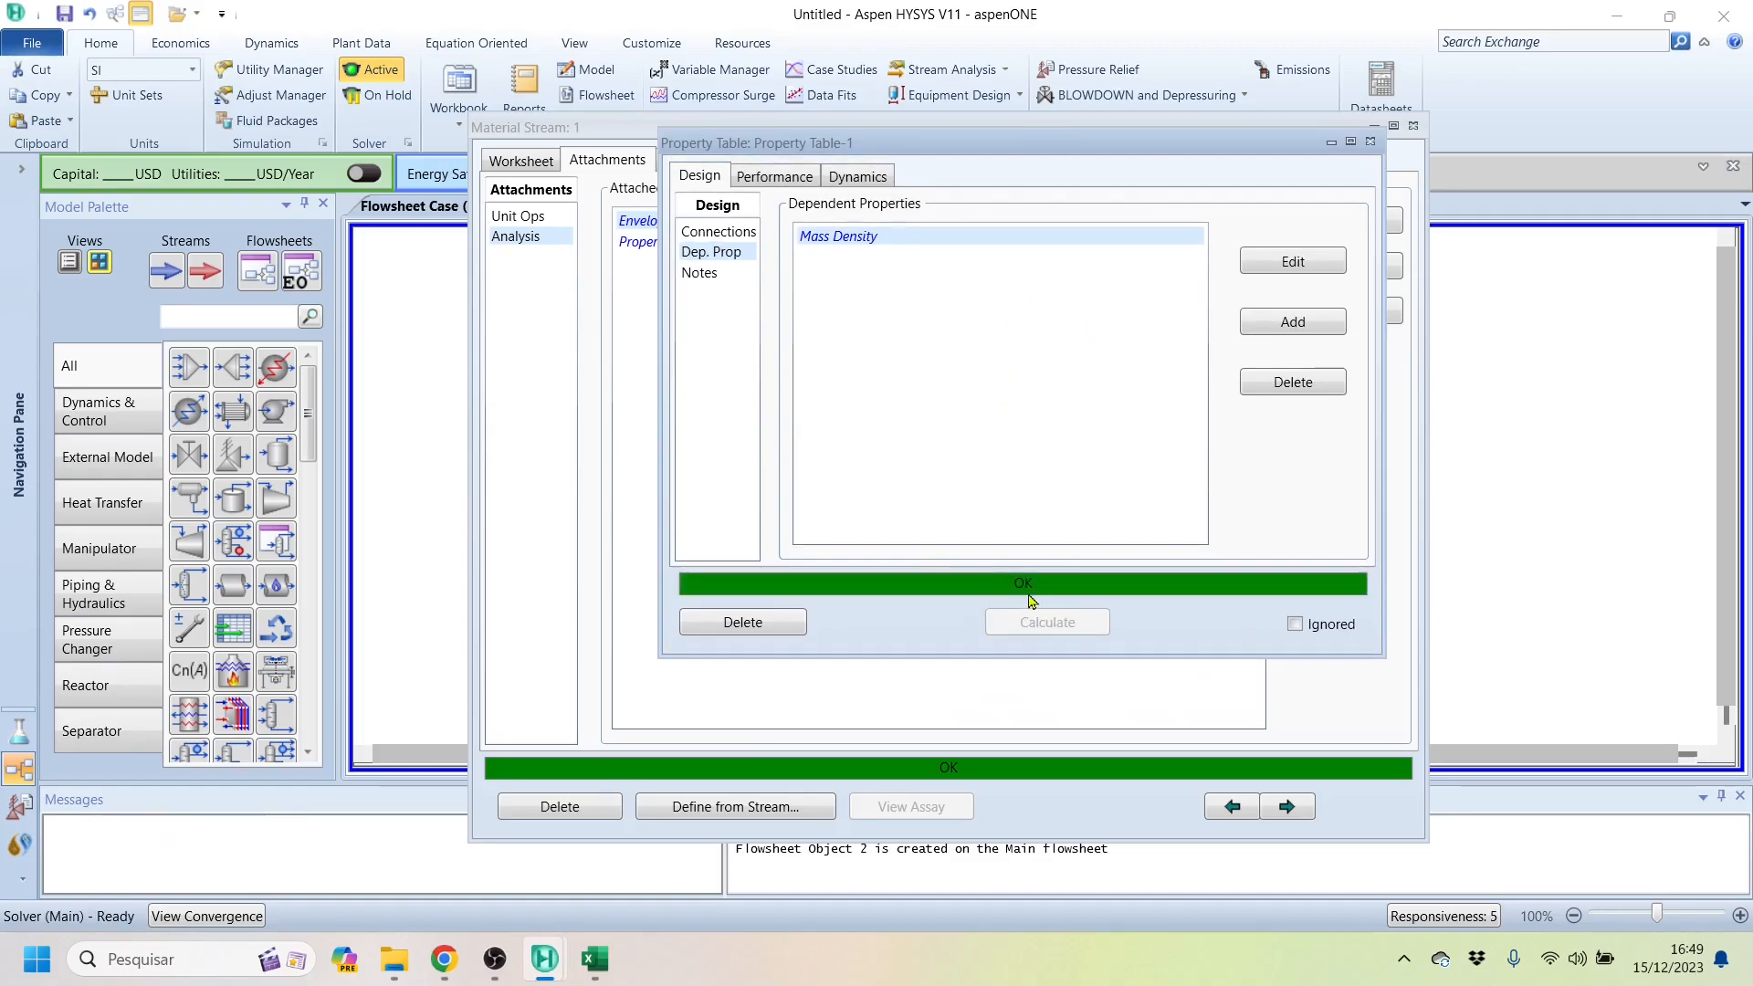
click(775, 178)
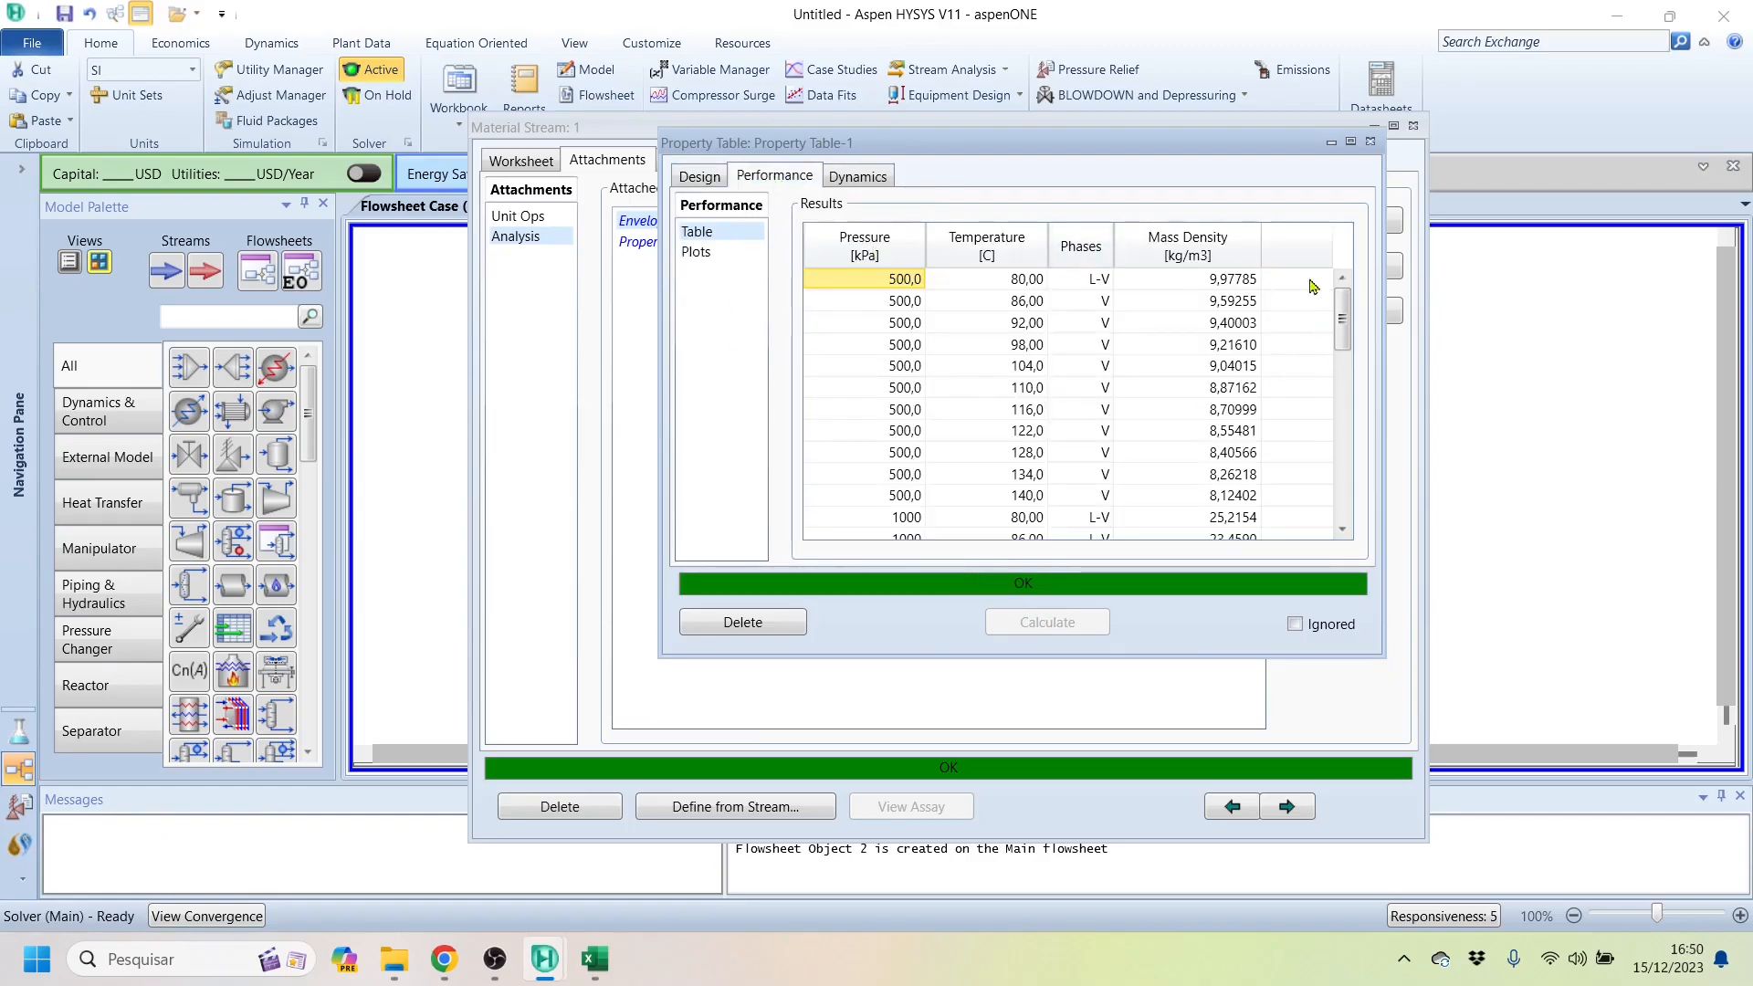
click(995, 285)
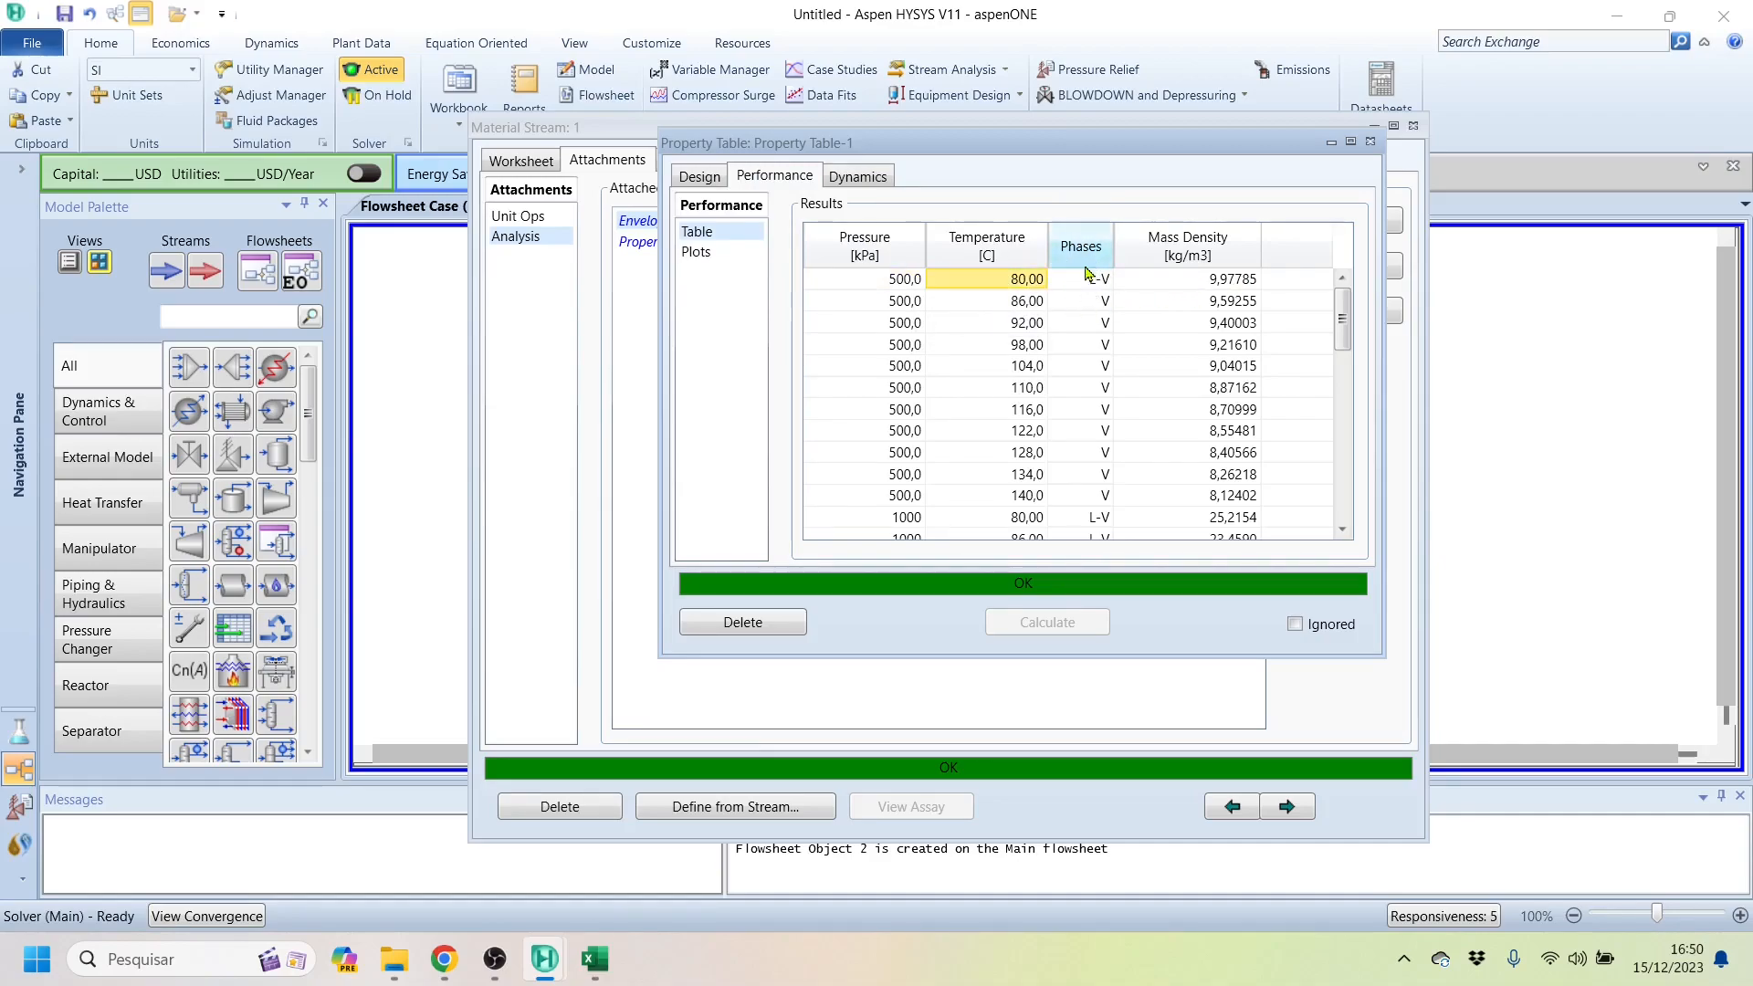
click(1224, 283)
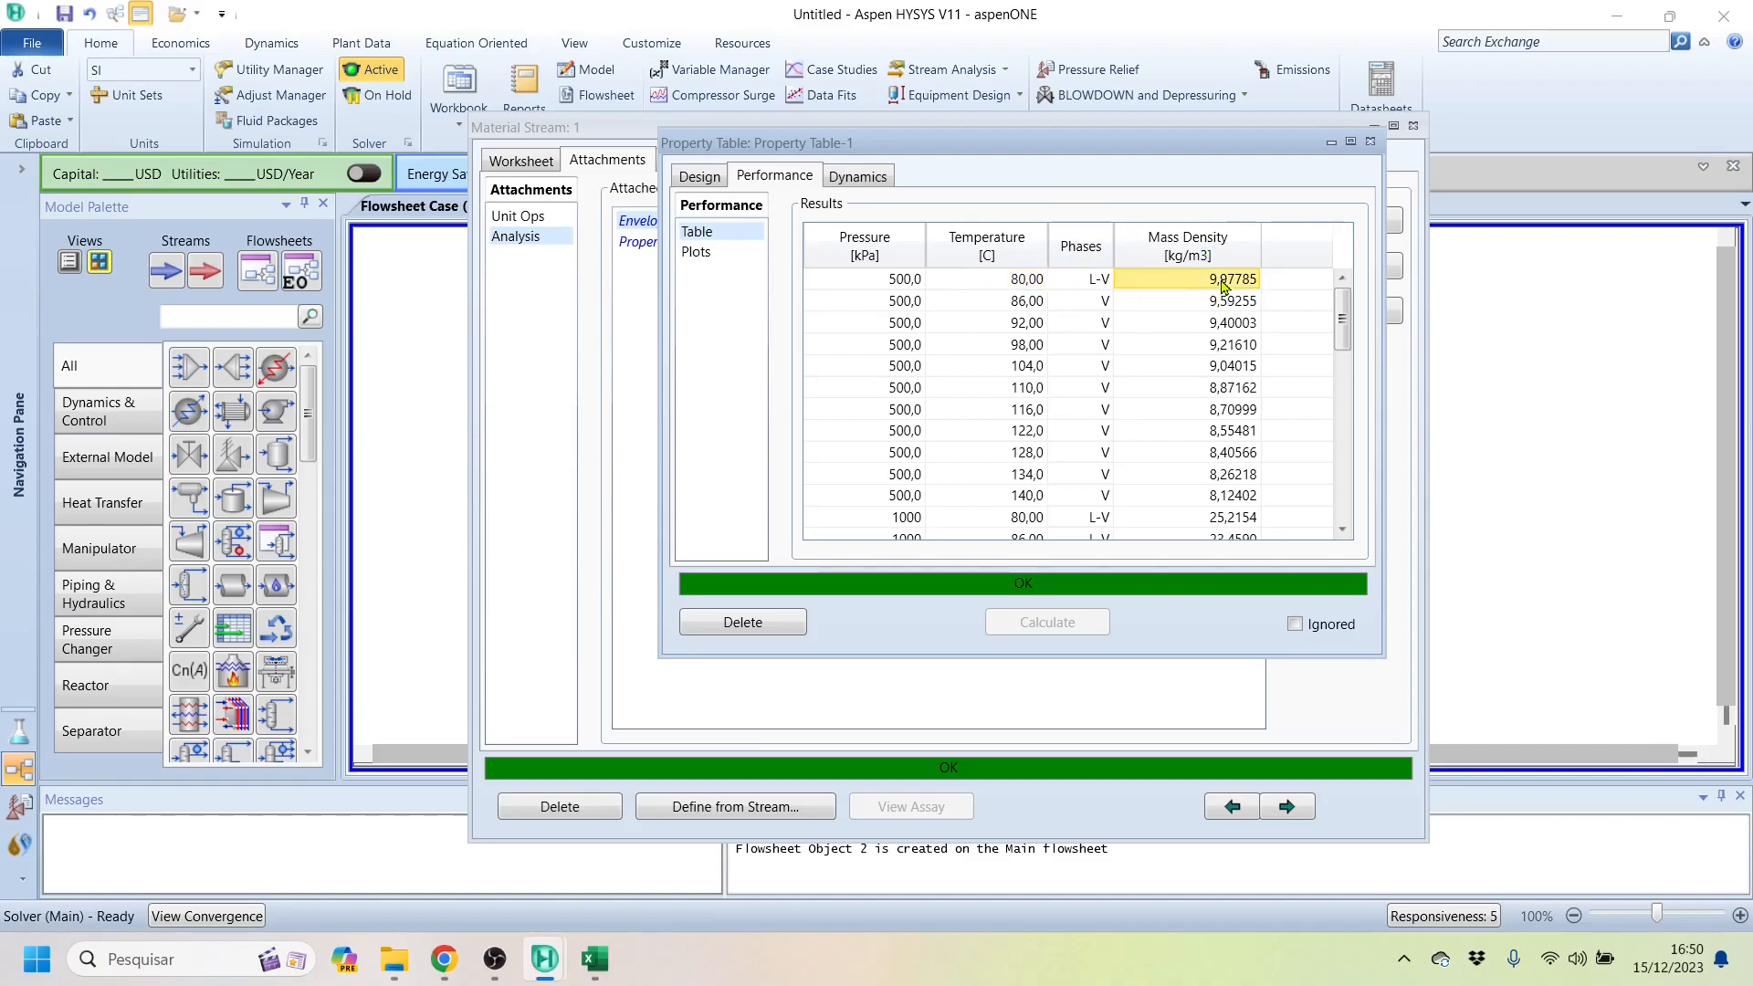
Step: Plot Mass Density against Temperature for each Pressure, enlarge the plot window, and examine points along the curves
click(698, 253)
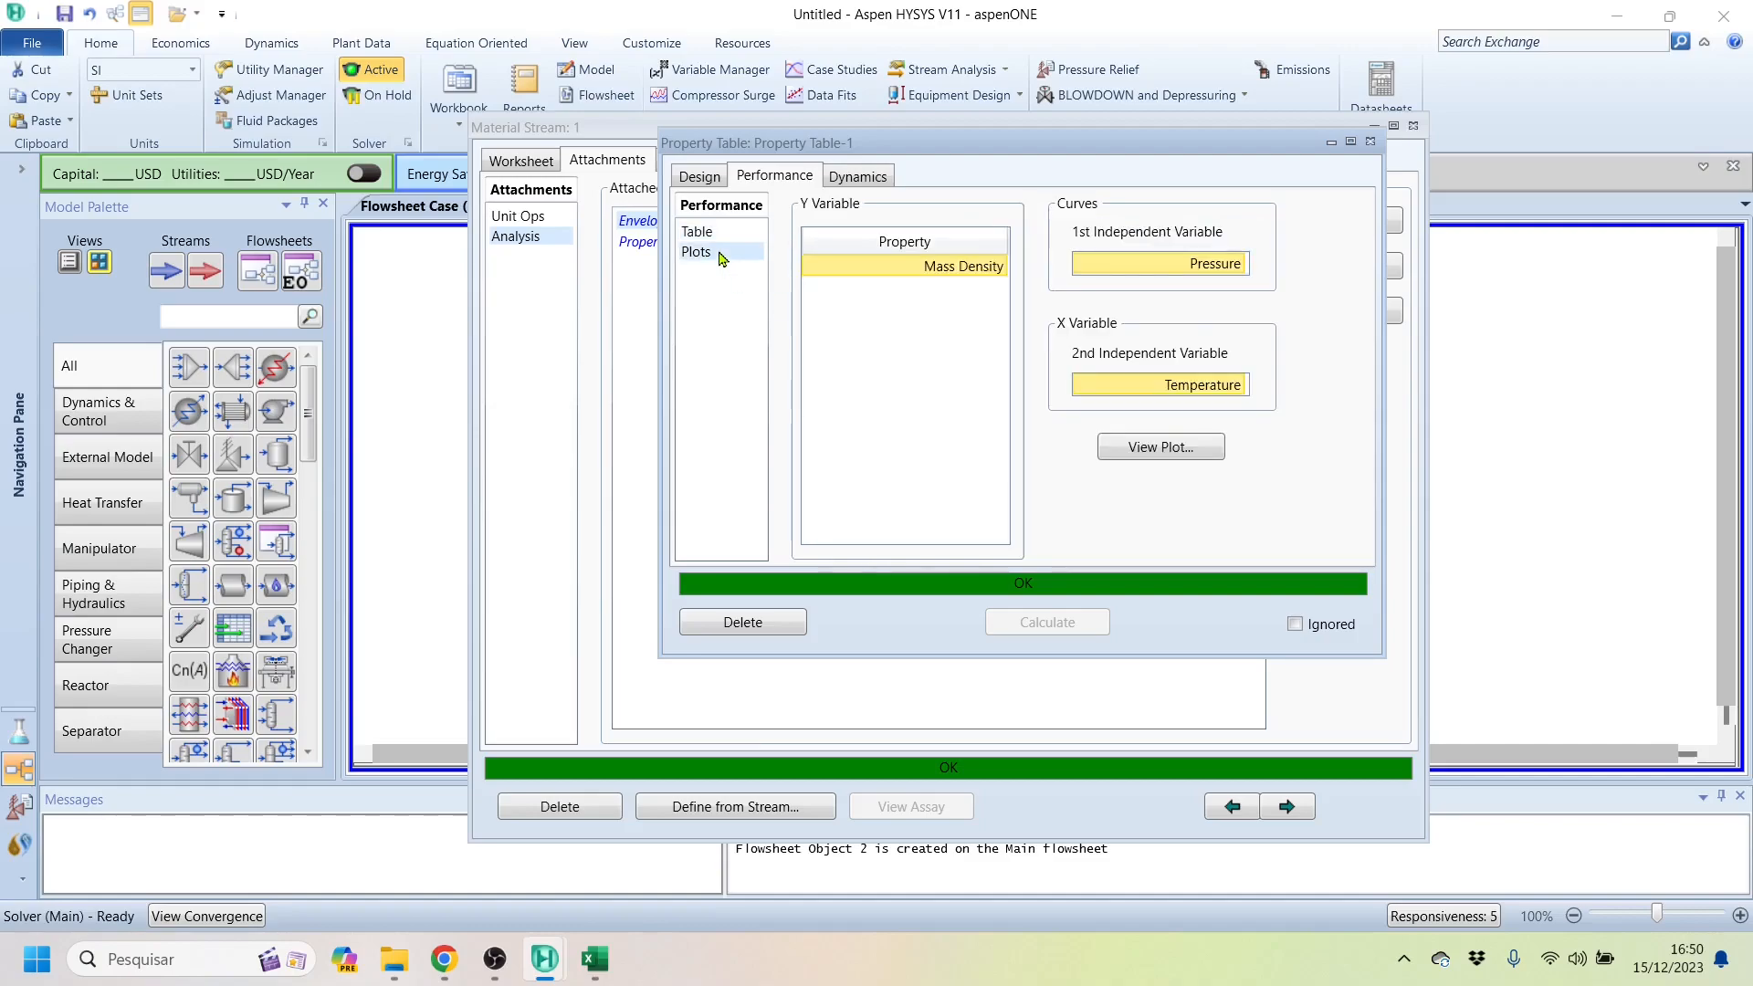
click(1157, 449)
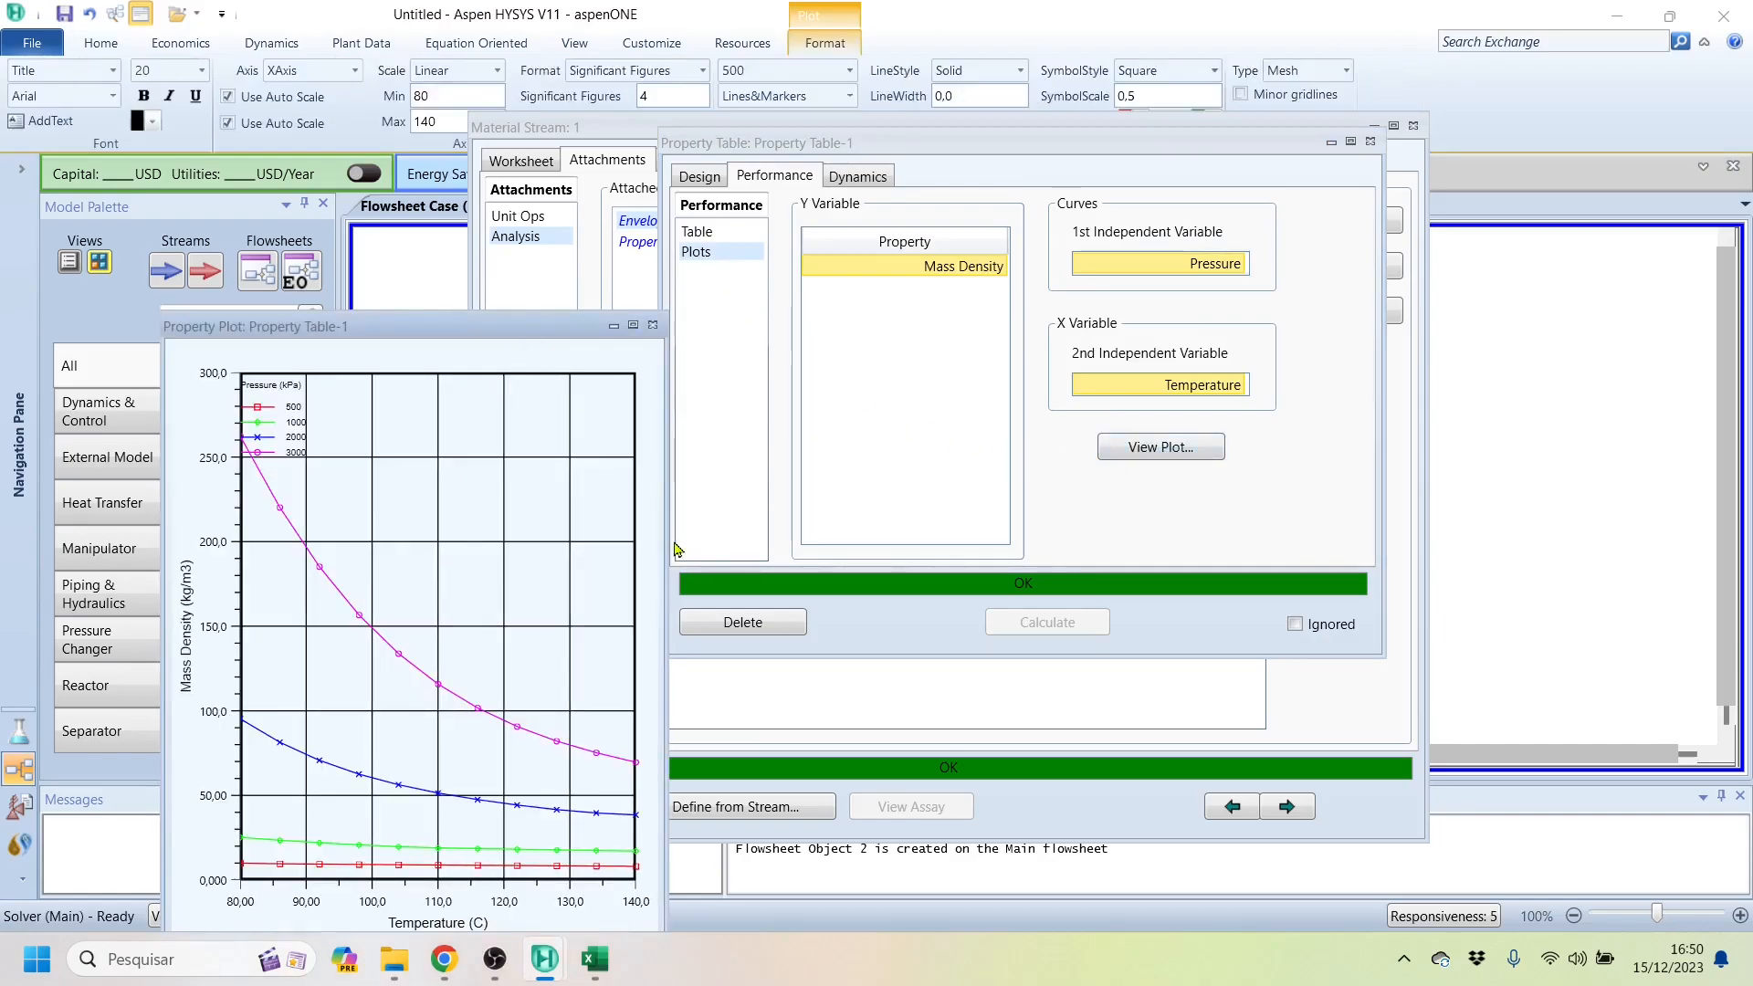
drag(666, 529, 1040, 529)
drag(669, 327, 933, 144)
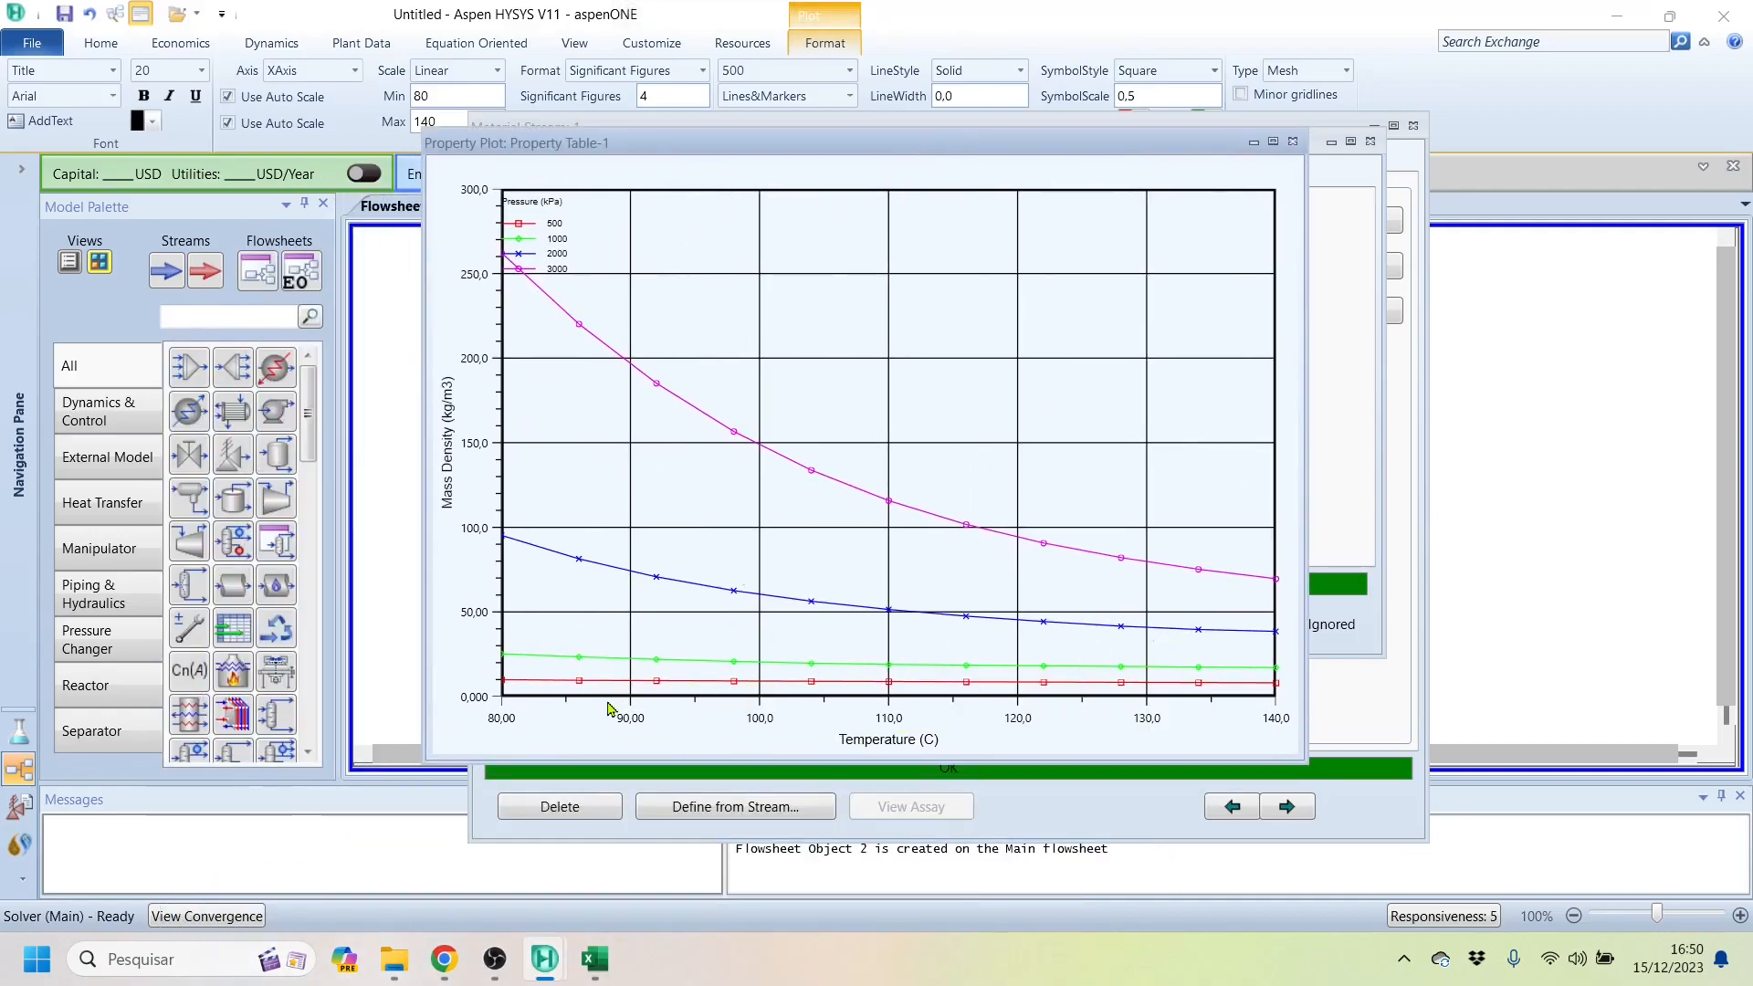
mouse_move(550, 293)
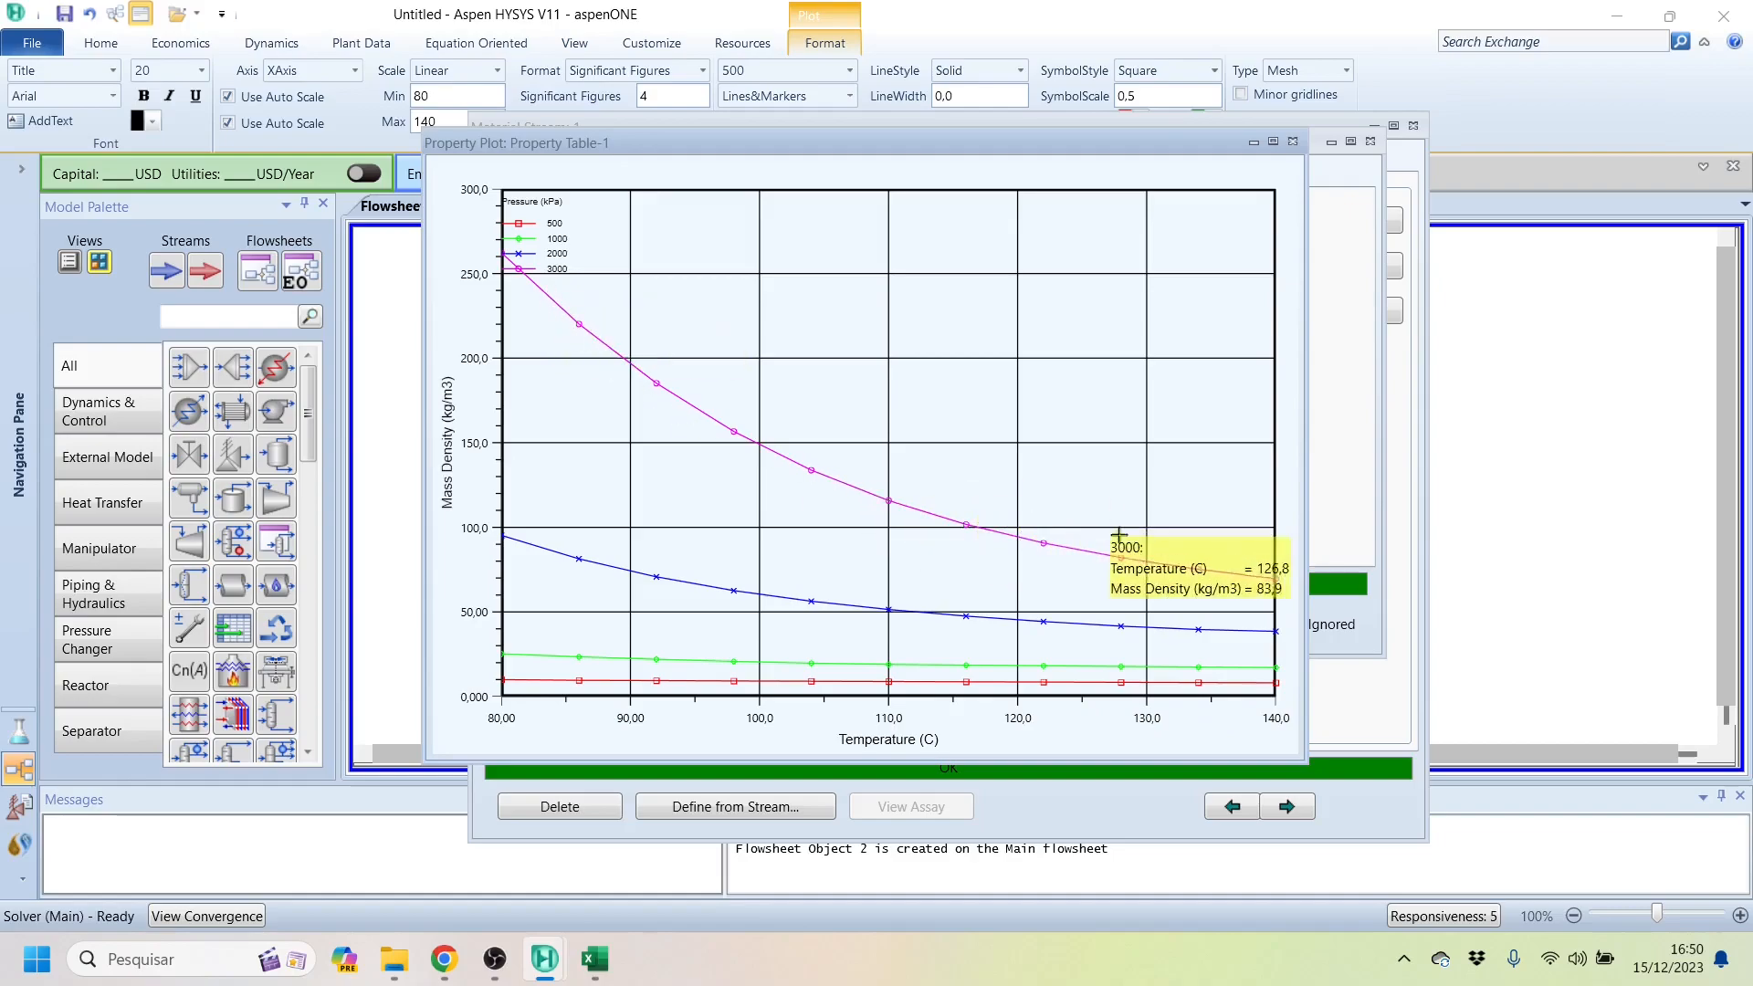
mouse_move(1163, 559)
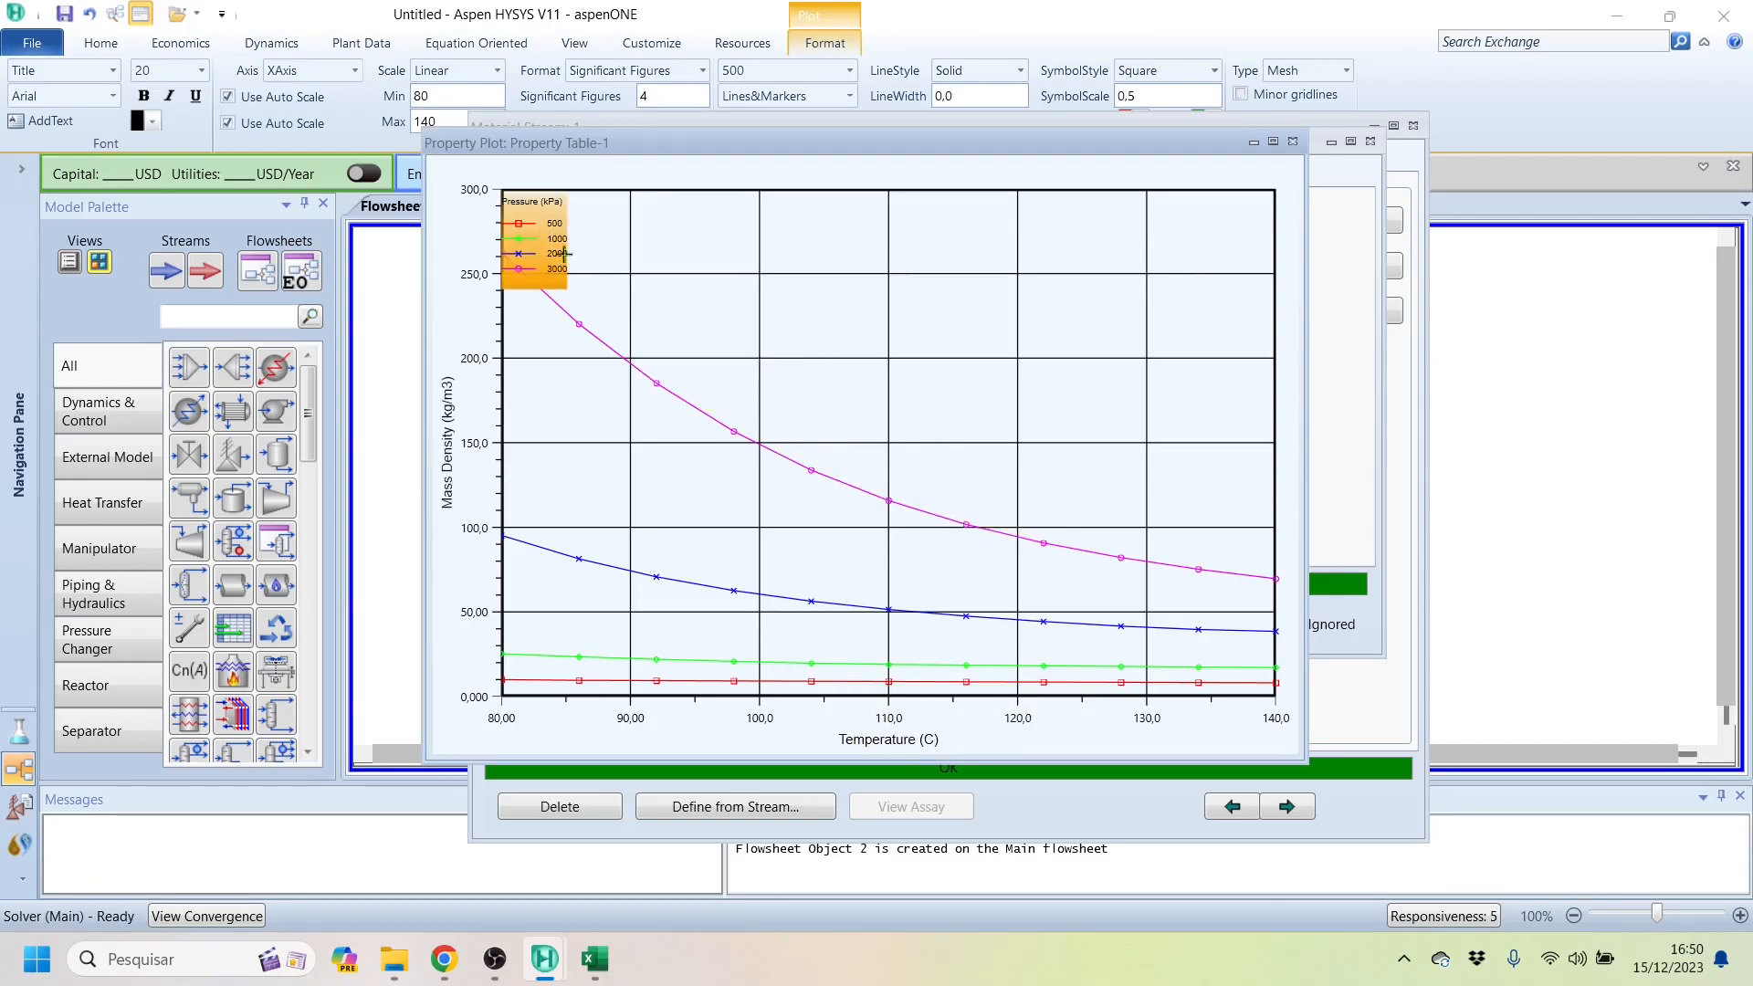
mouse_move(744, 680)
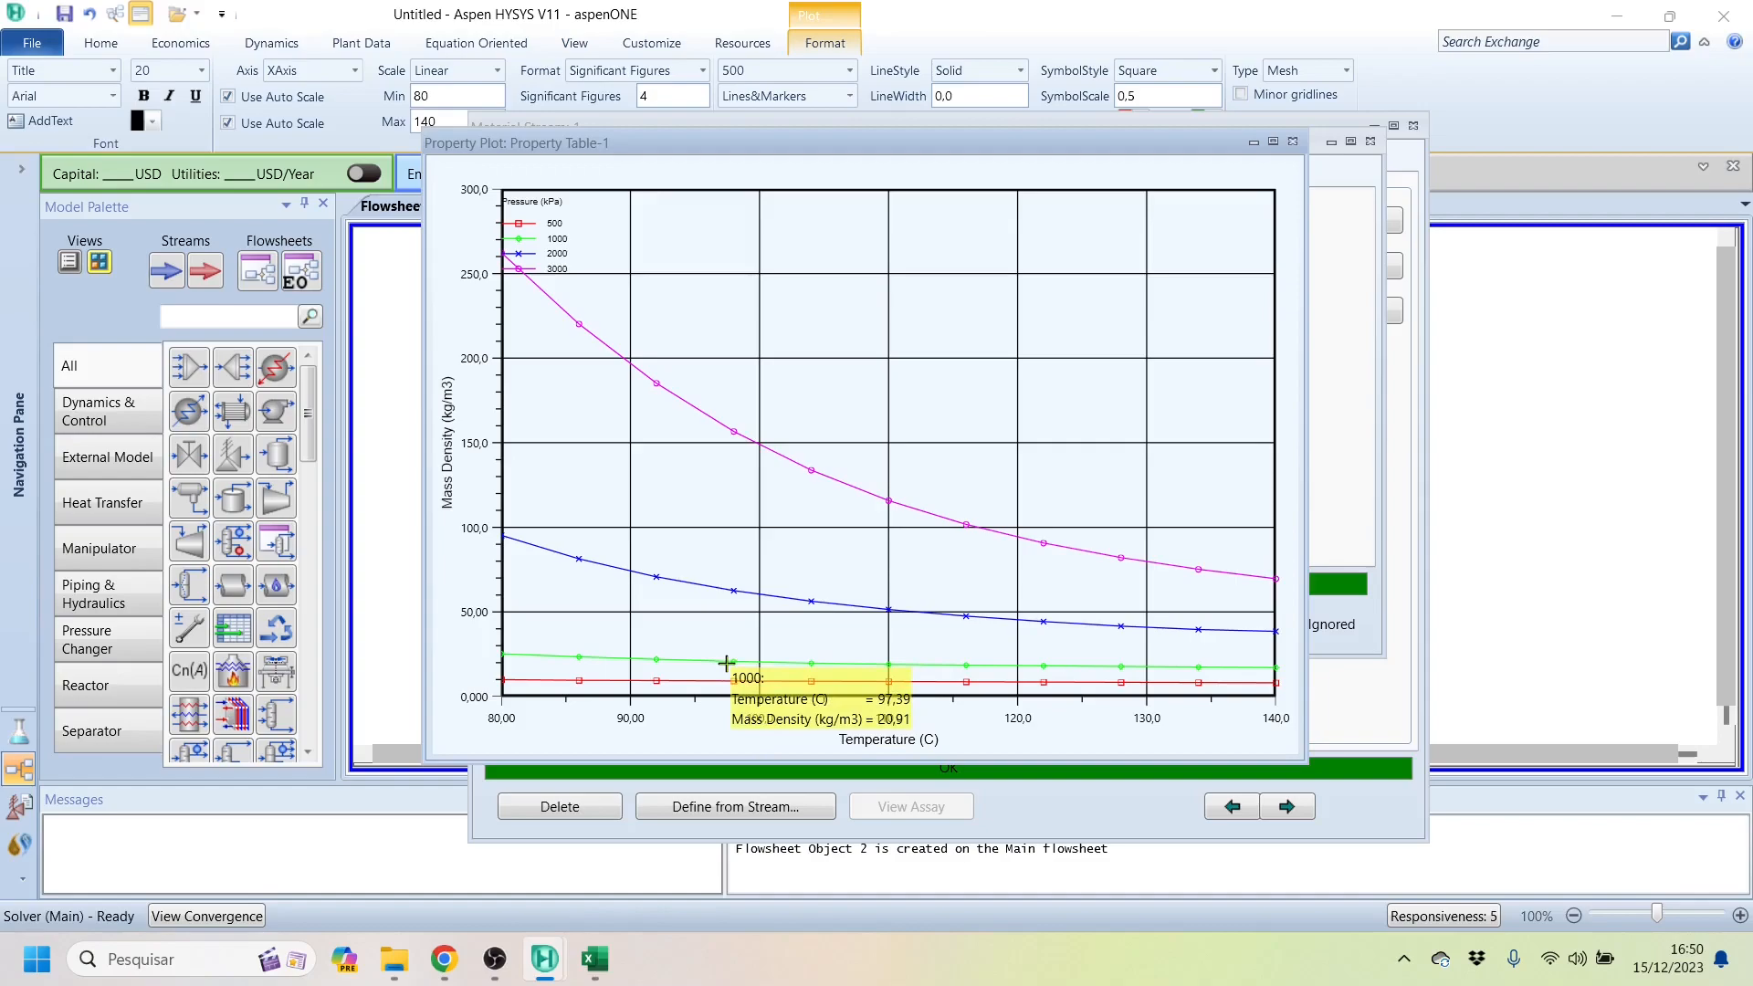
mouse_move(708, 585)
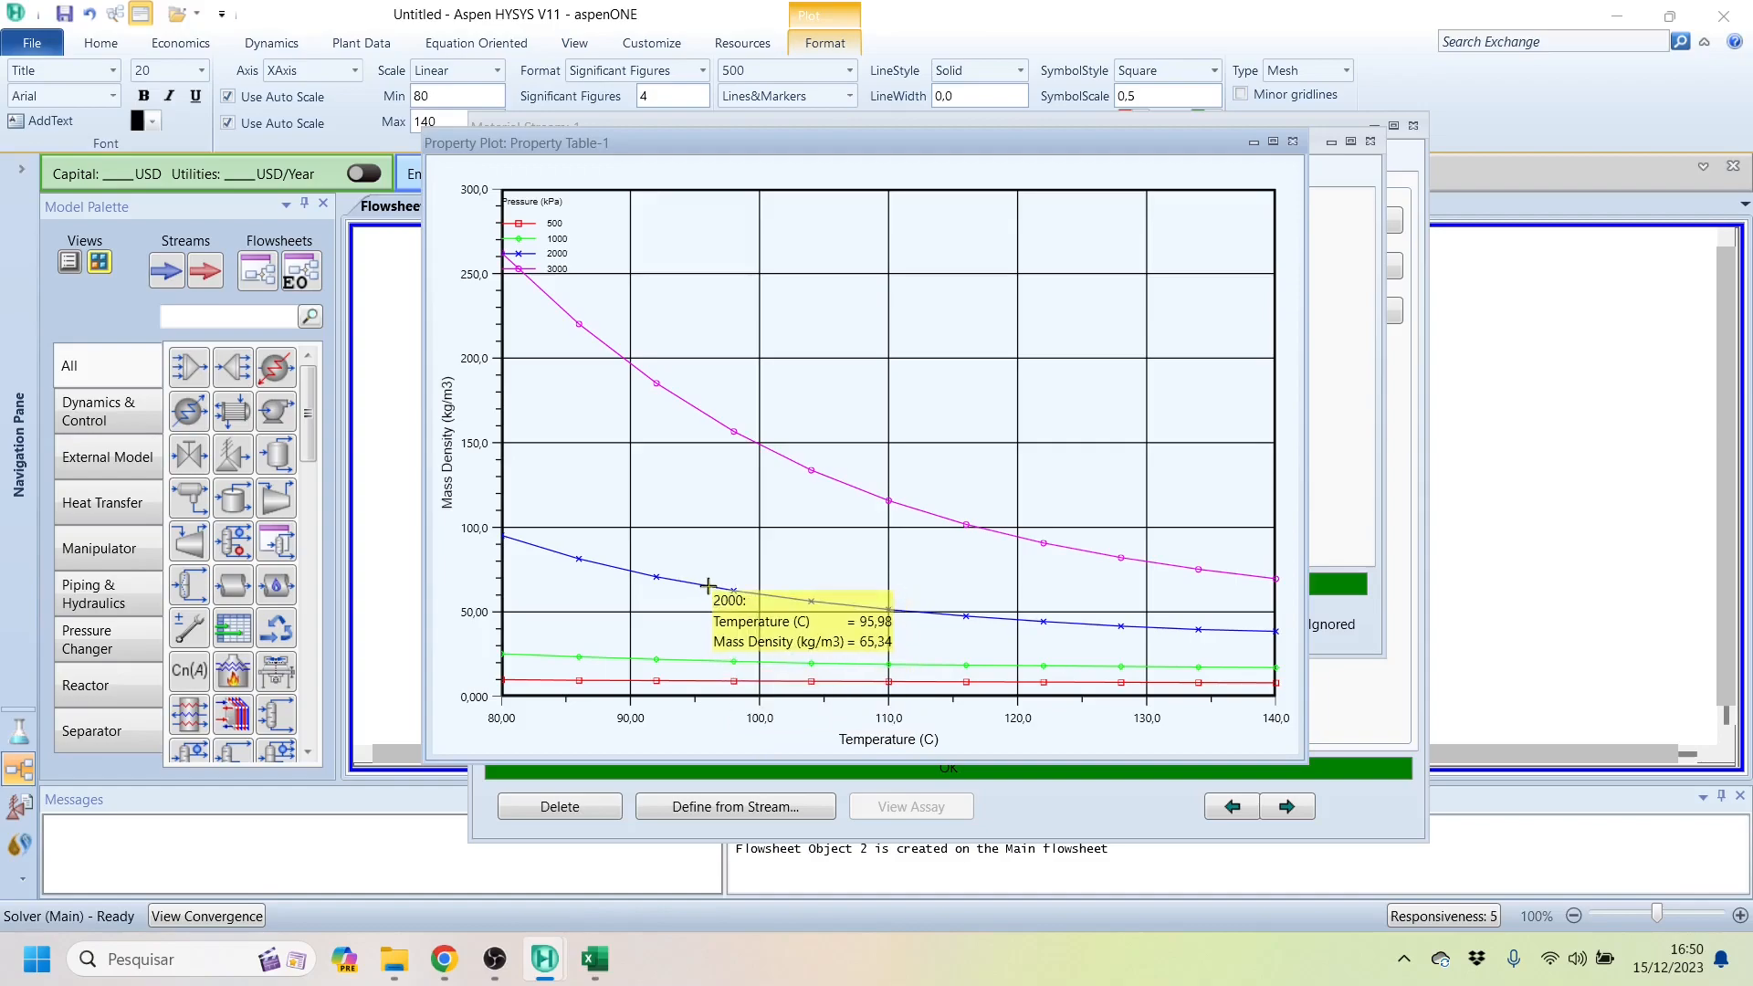
mouse_move(813, 471)
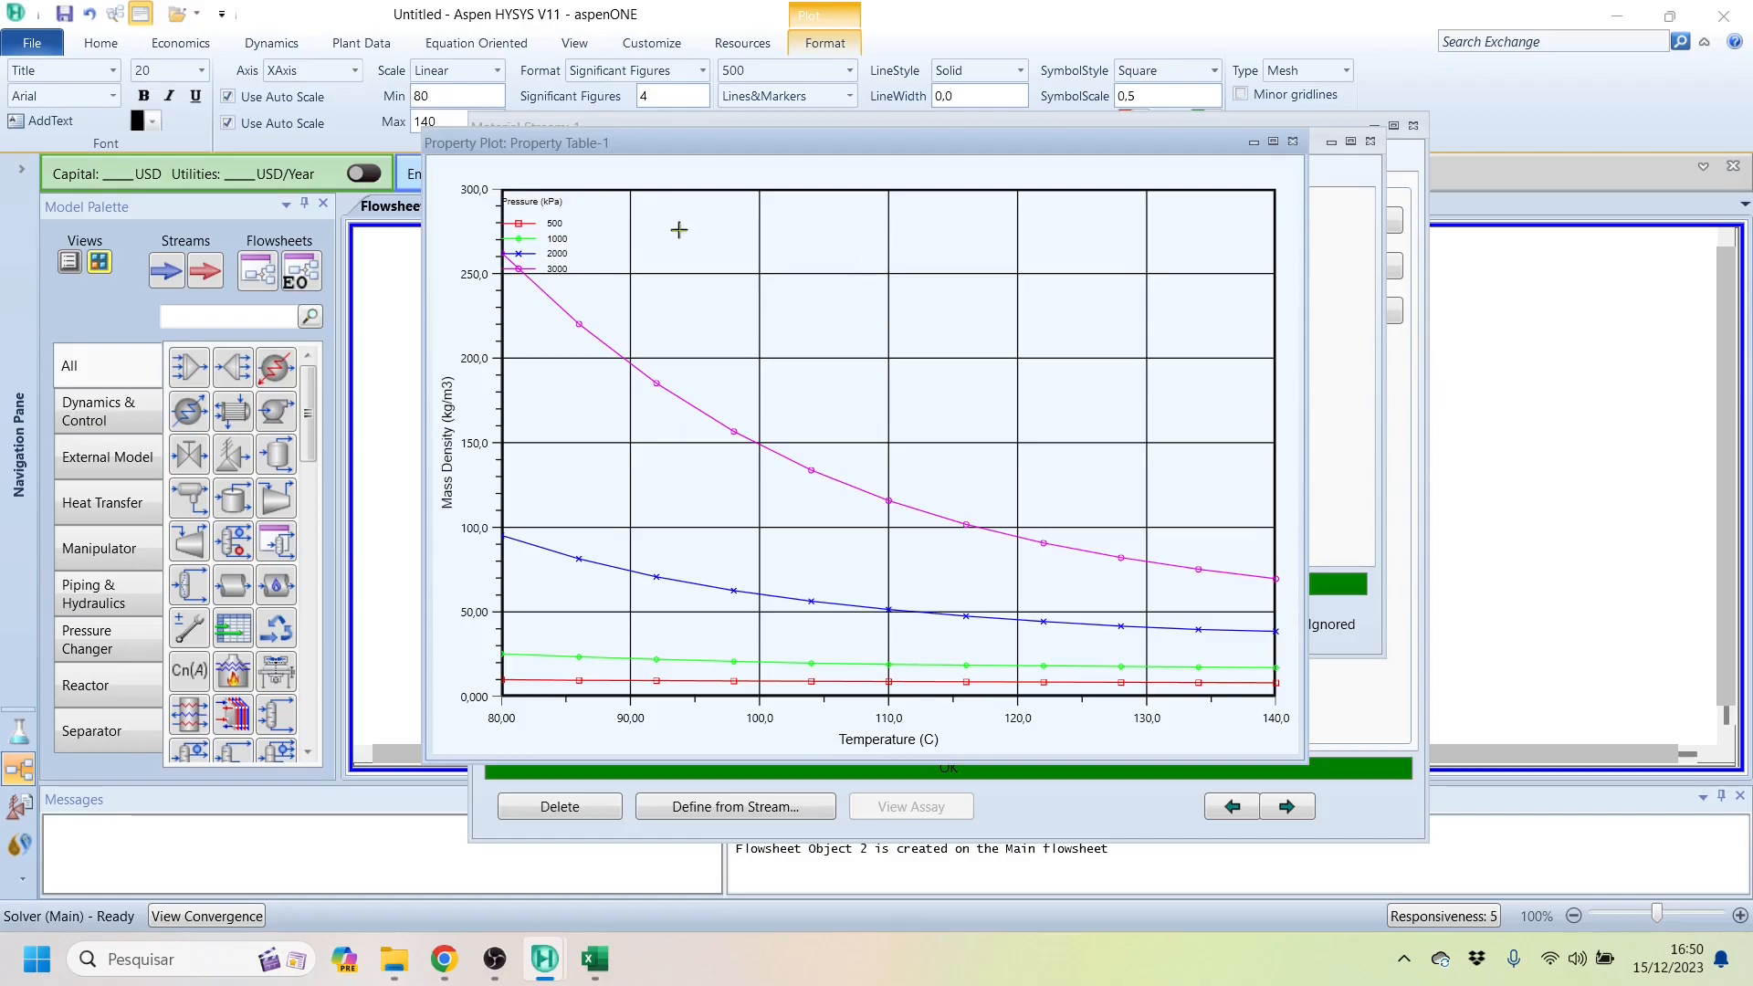
Step: Copy the mass density plot at 100% scale into the Excel sheet and place it beside the existing column of values
right_click(1093, 244)
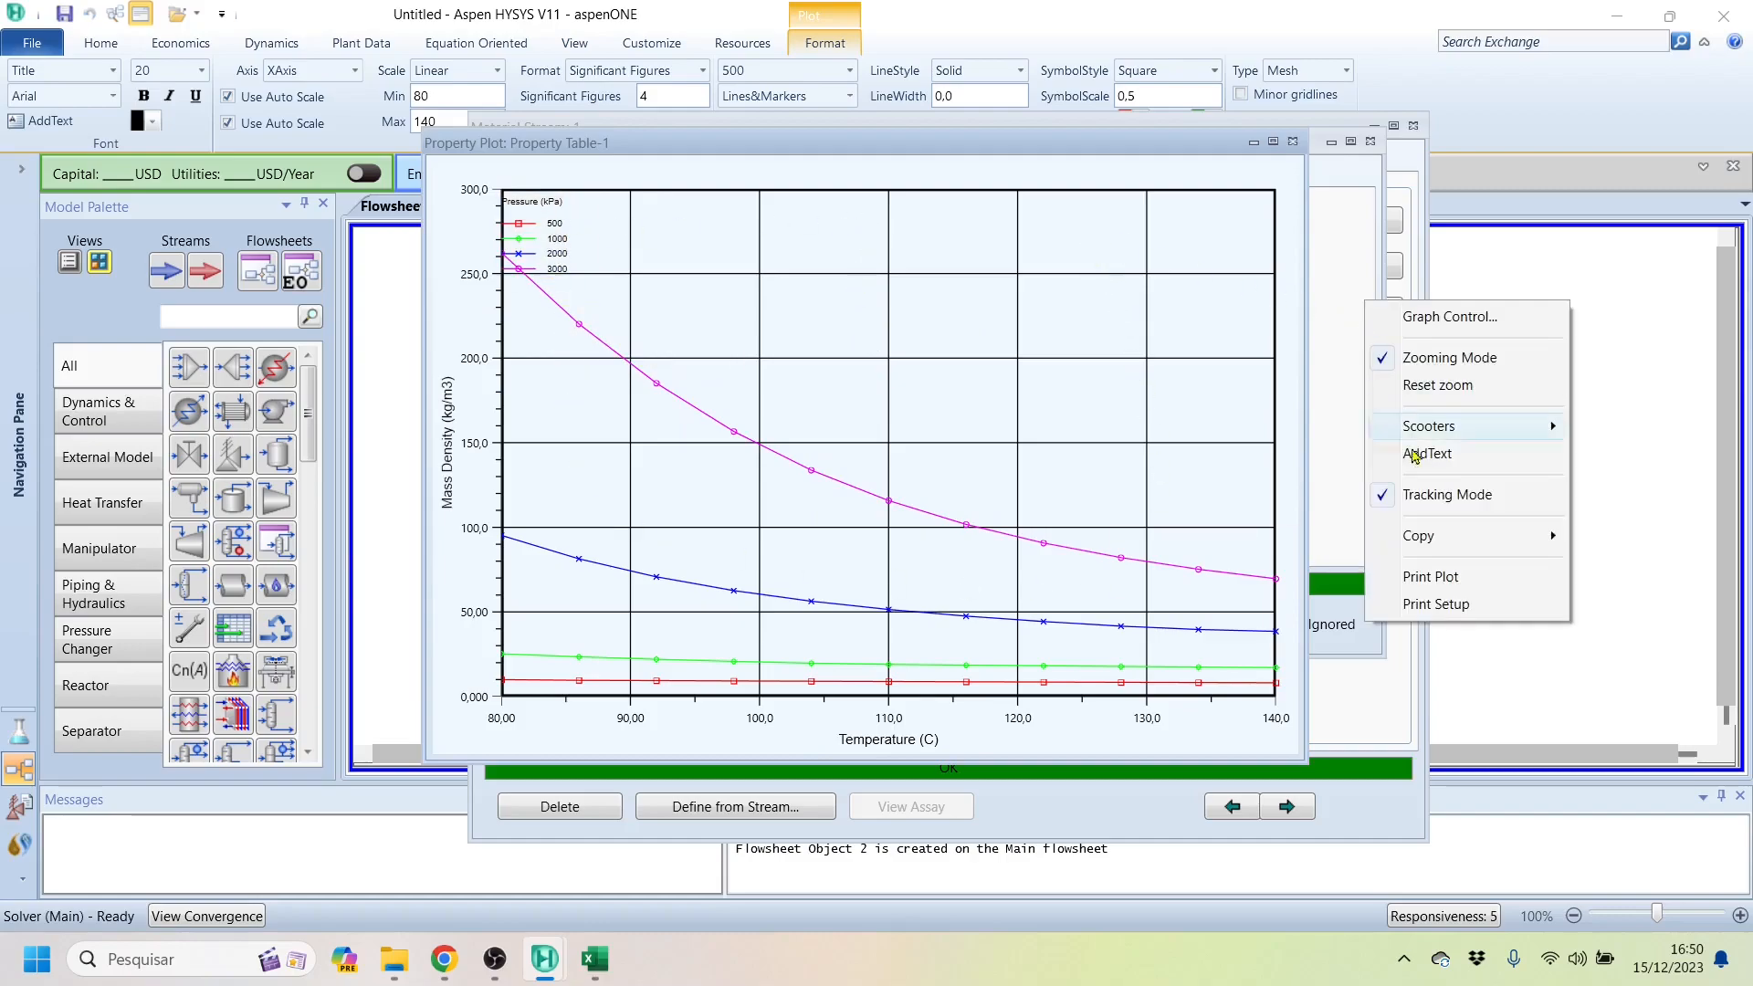
mouse_move(1431, 546)
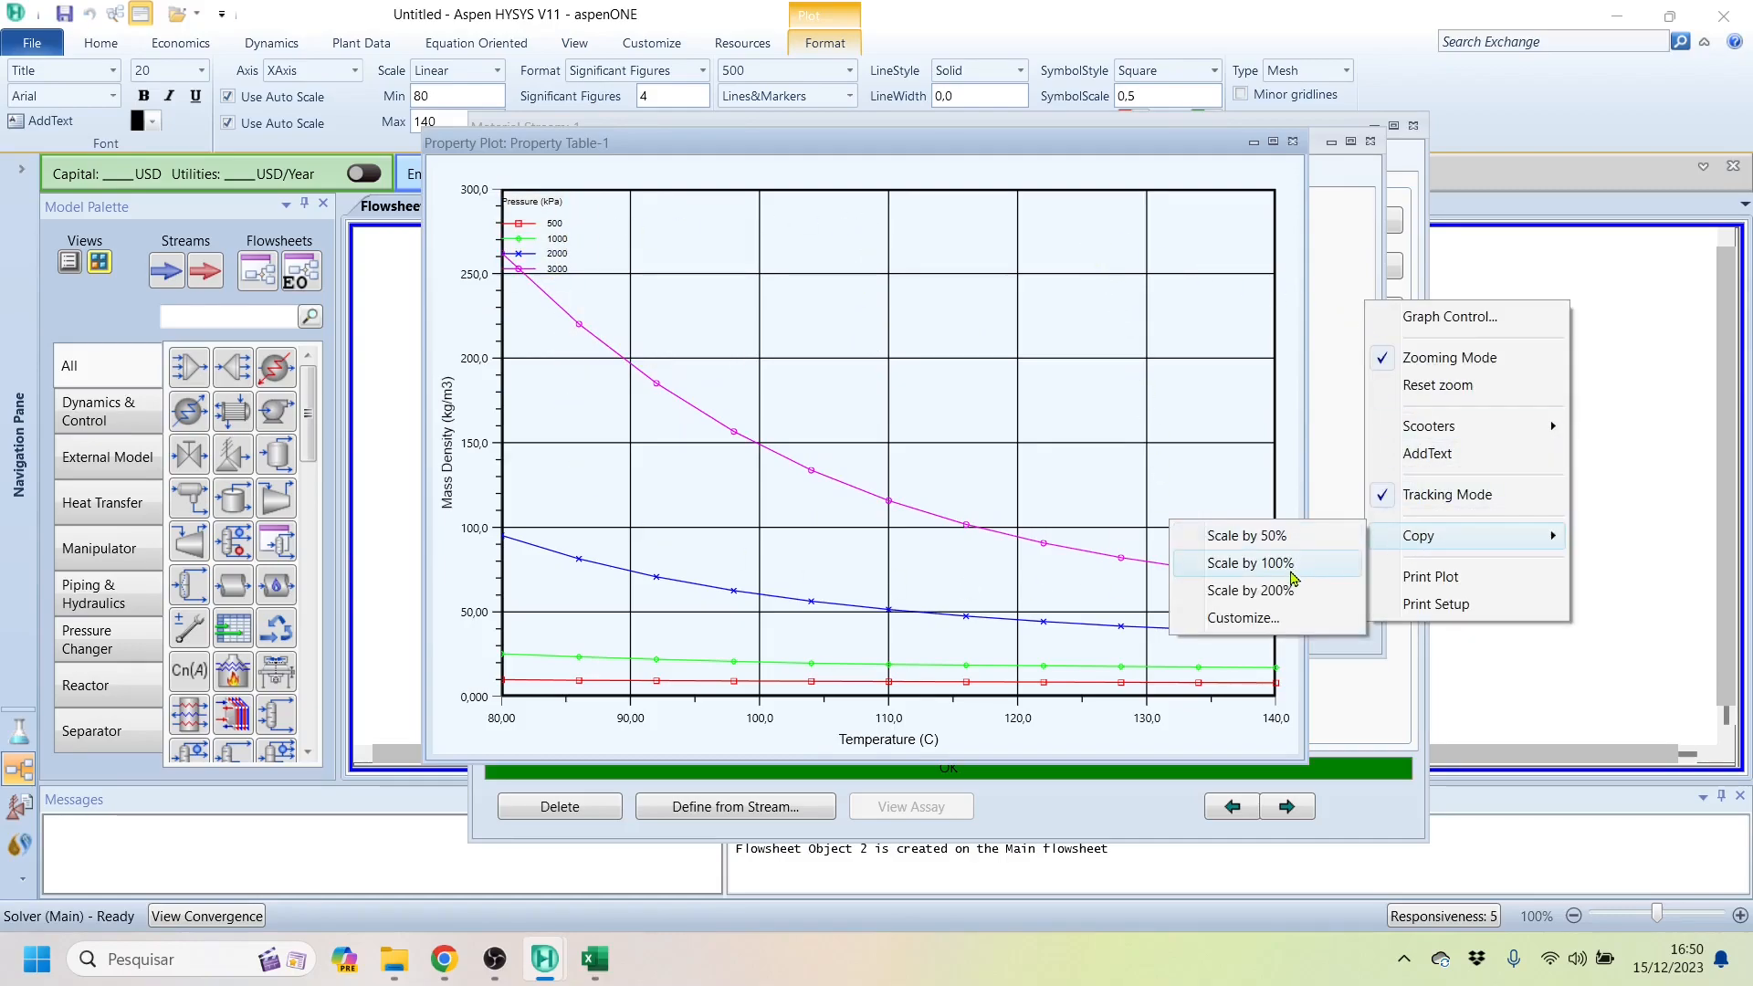
click(1251, 564)
click(594, 958)
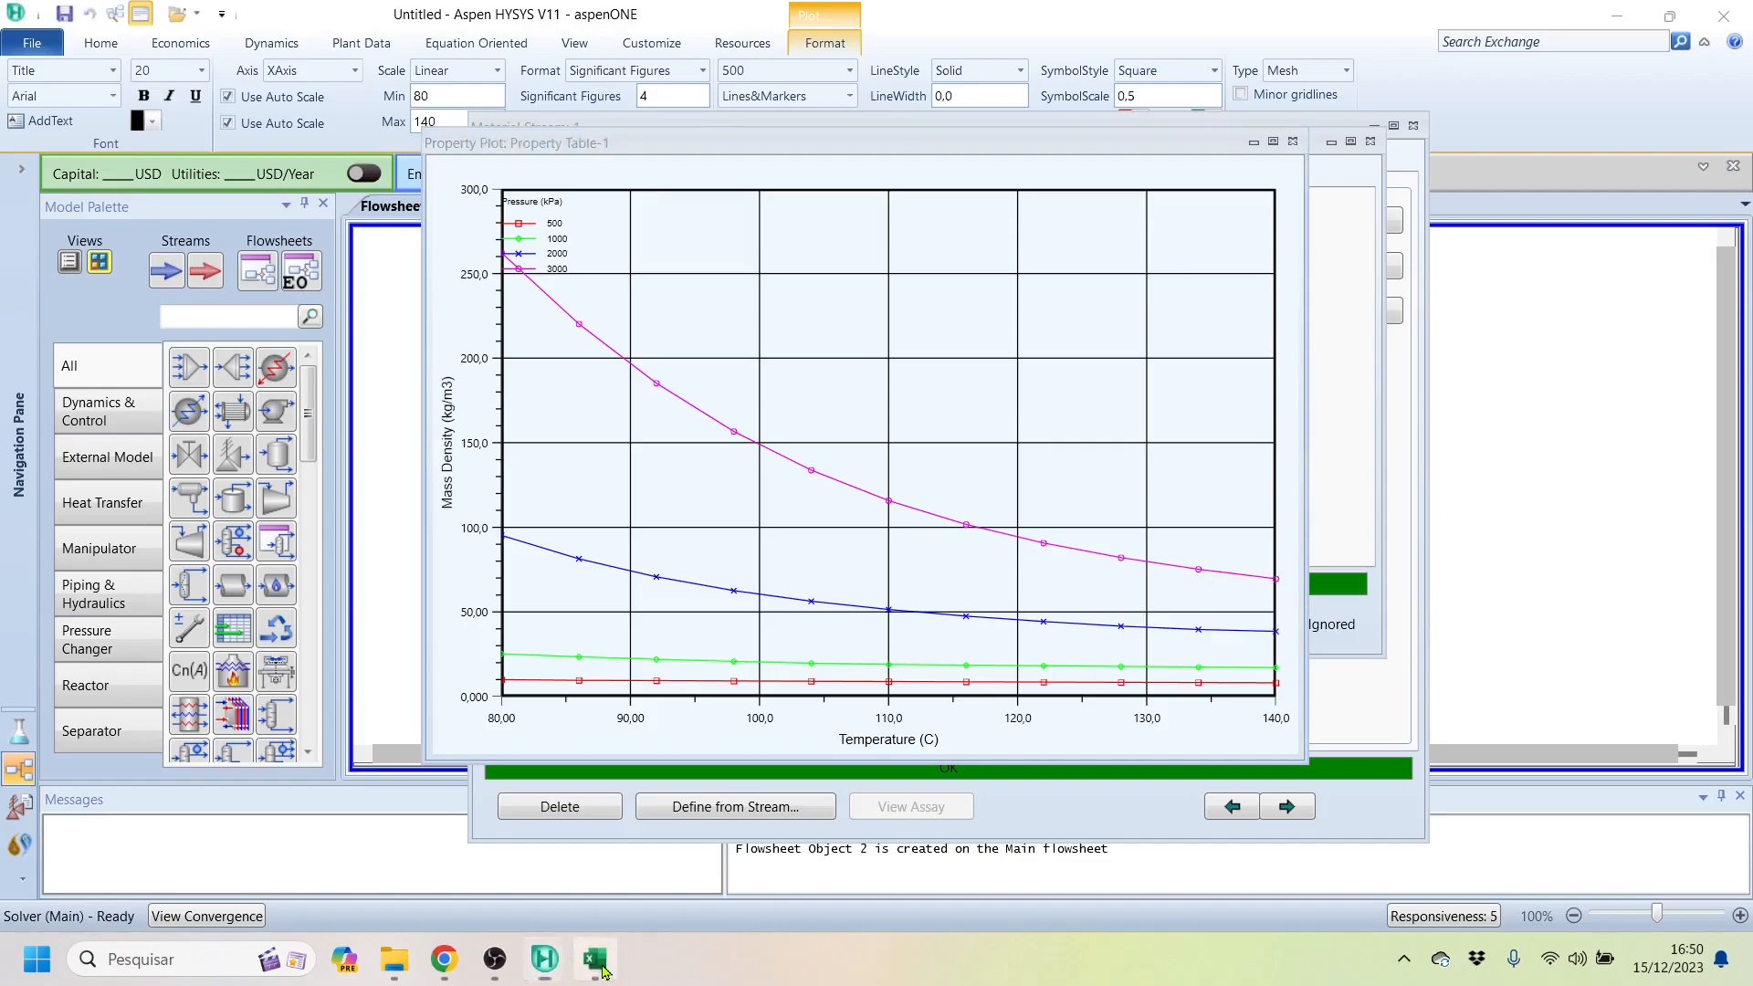
click(847, 442)
key(ctrl+v)
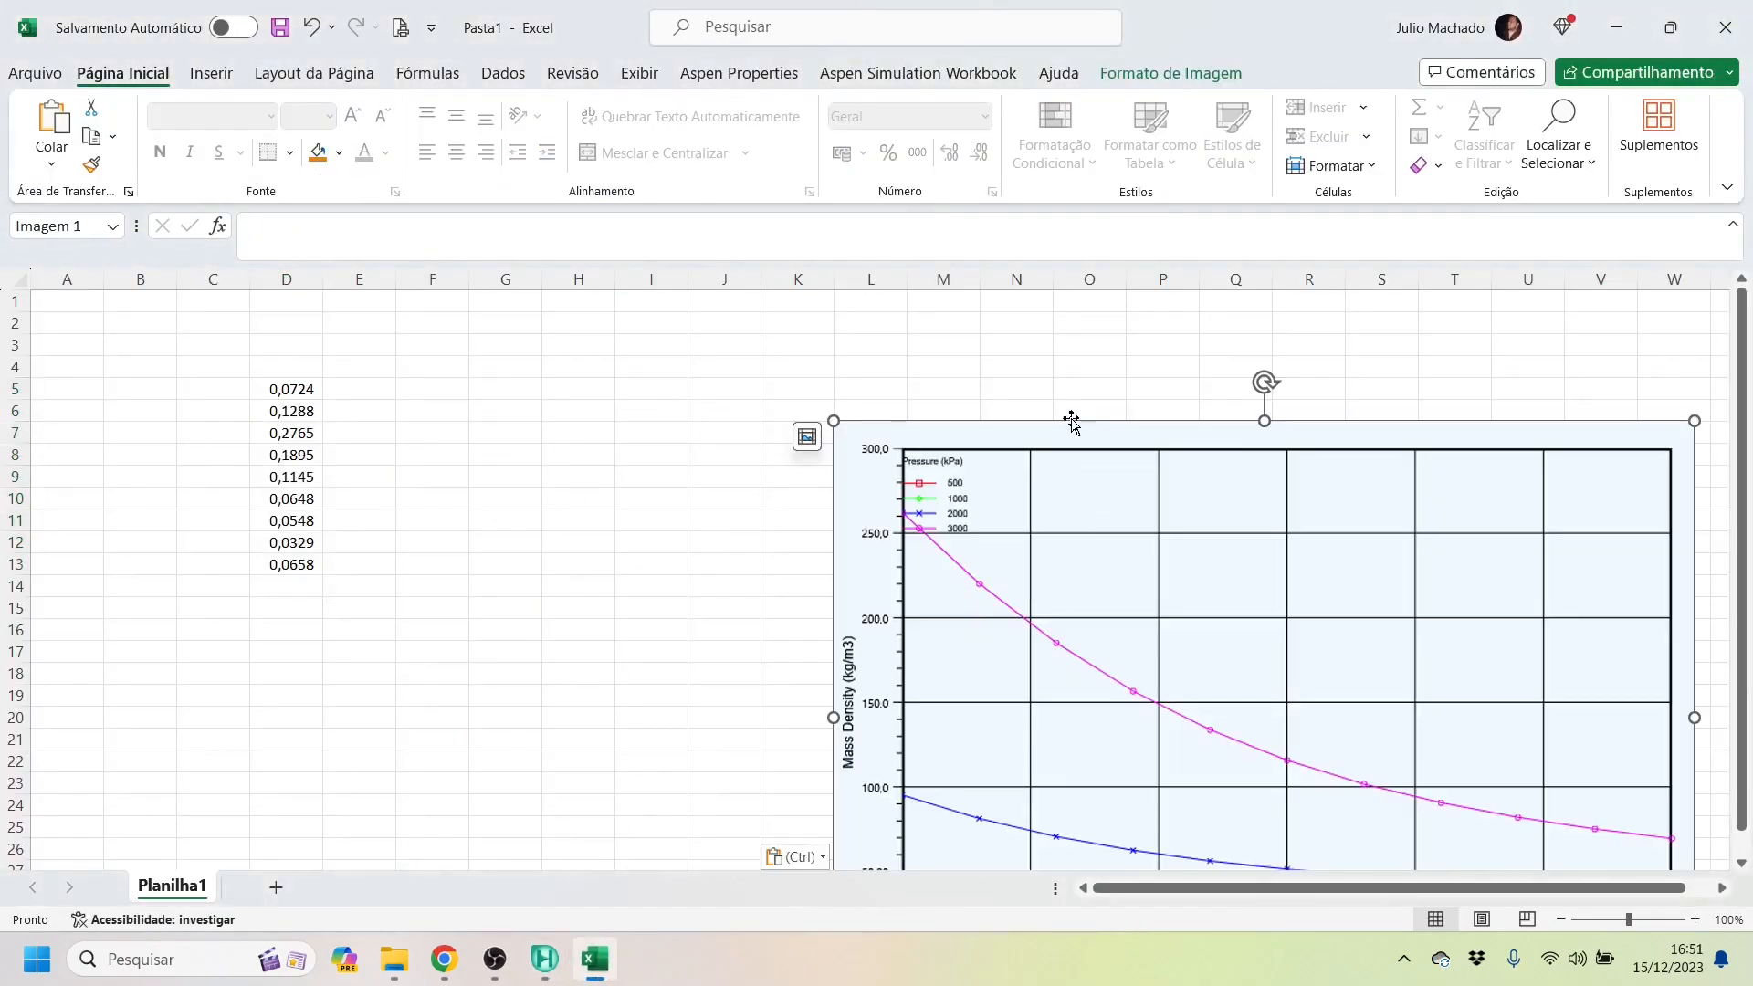
drag(909, 385, 478, 262)
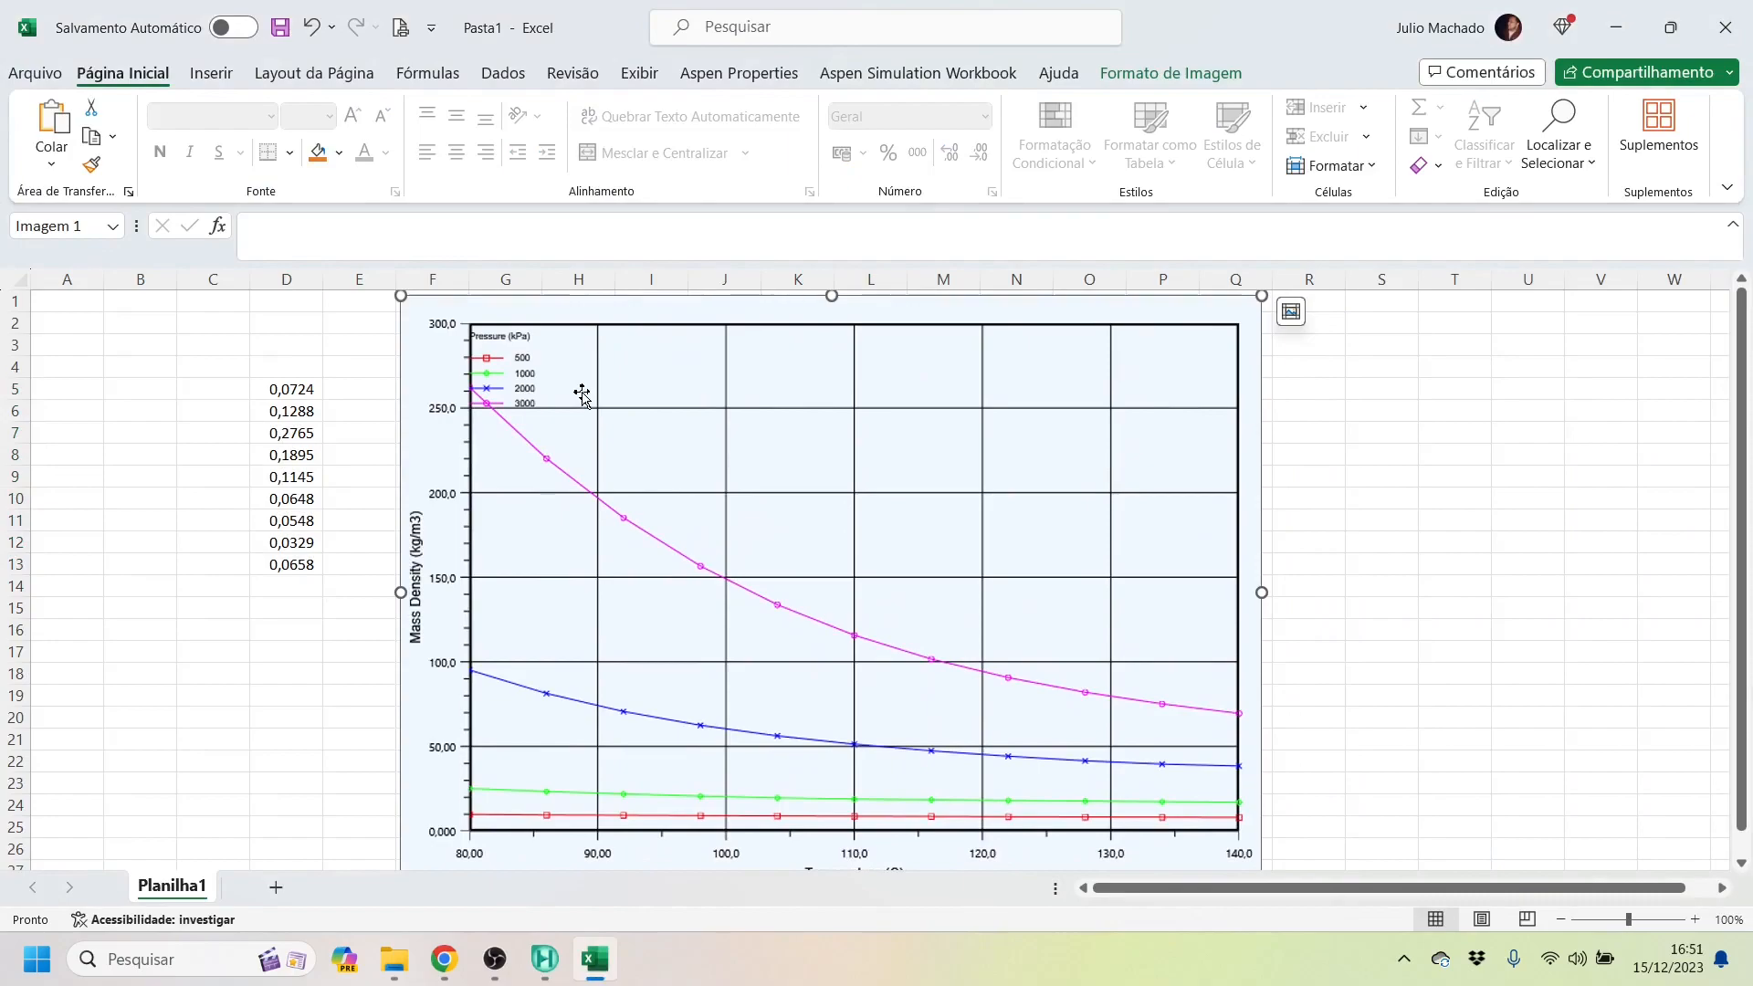
Step: Back in HYSYS, close the density plot and copy all rows and columns of the property table's results
key(alt+Tab)
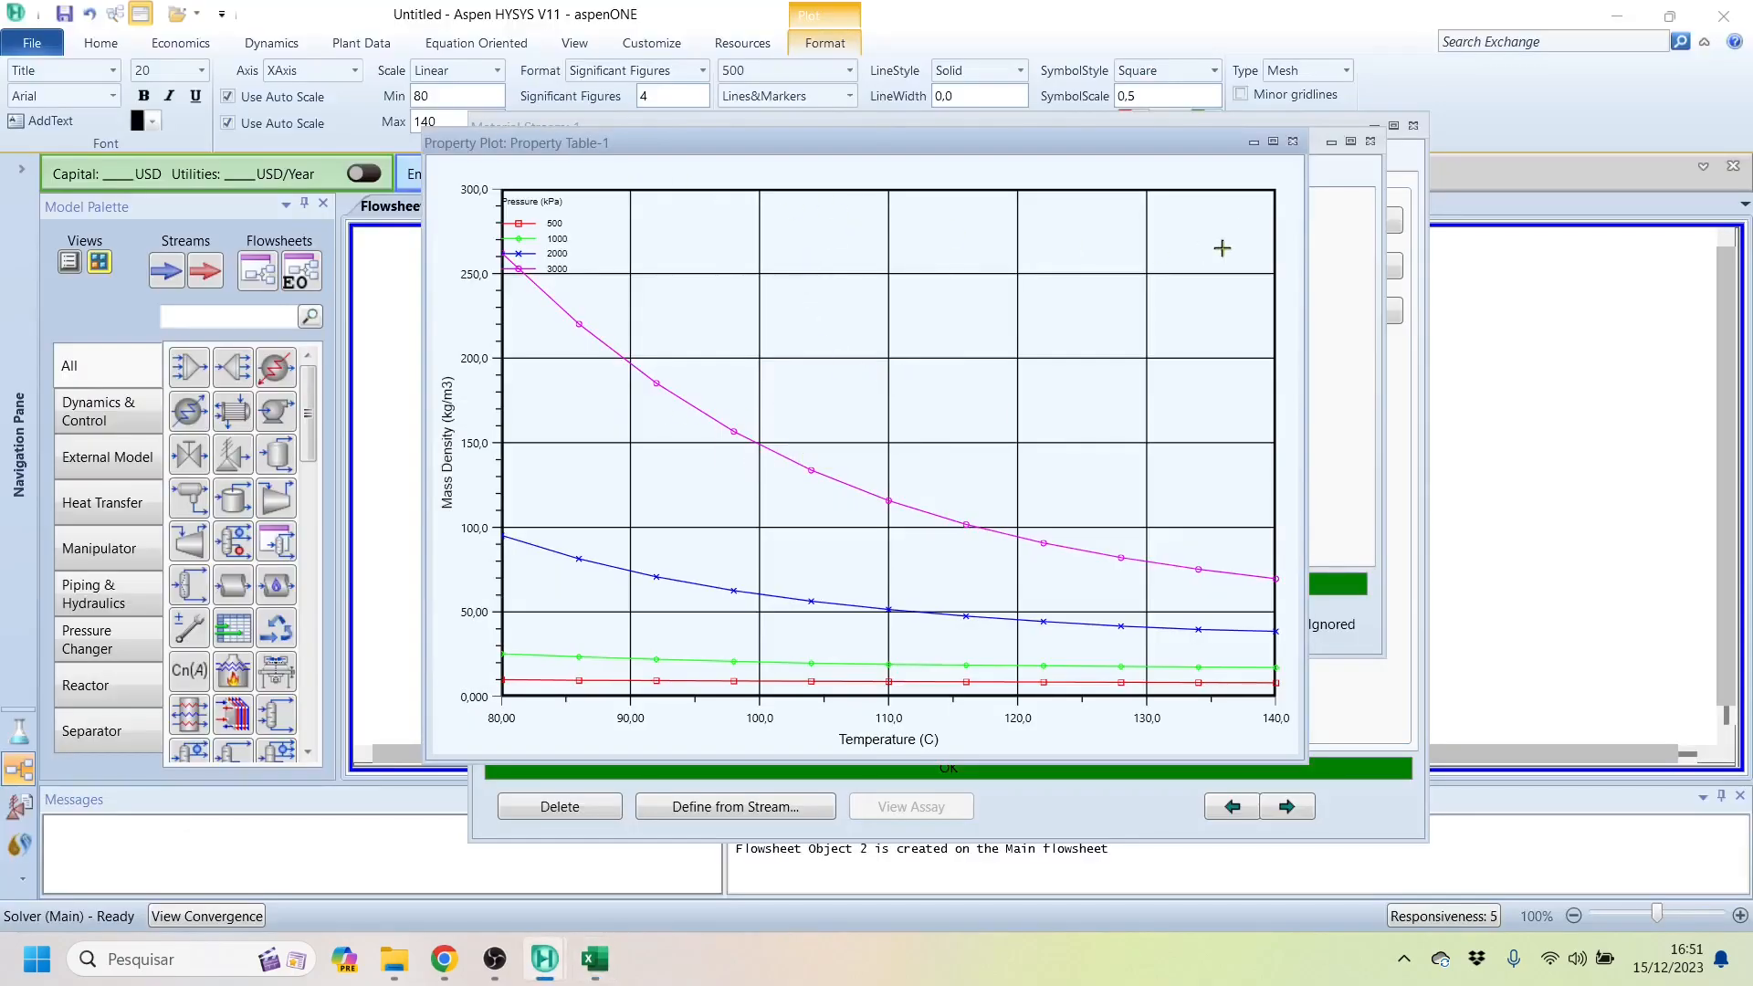
click(1293, 147)
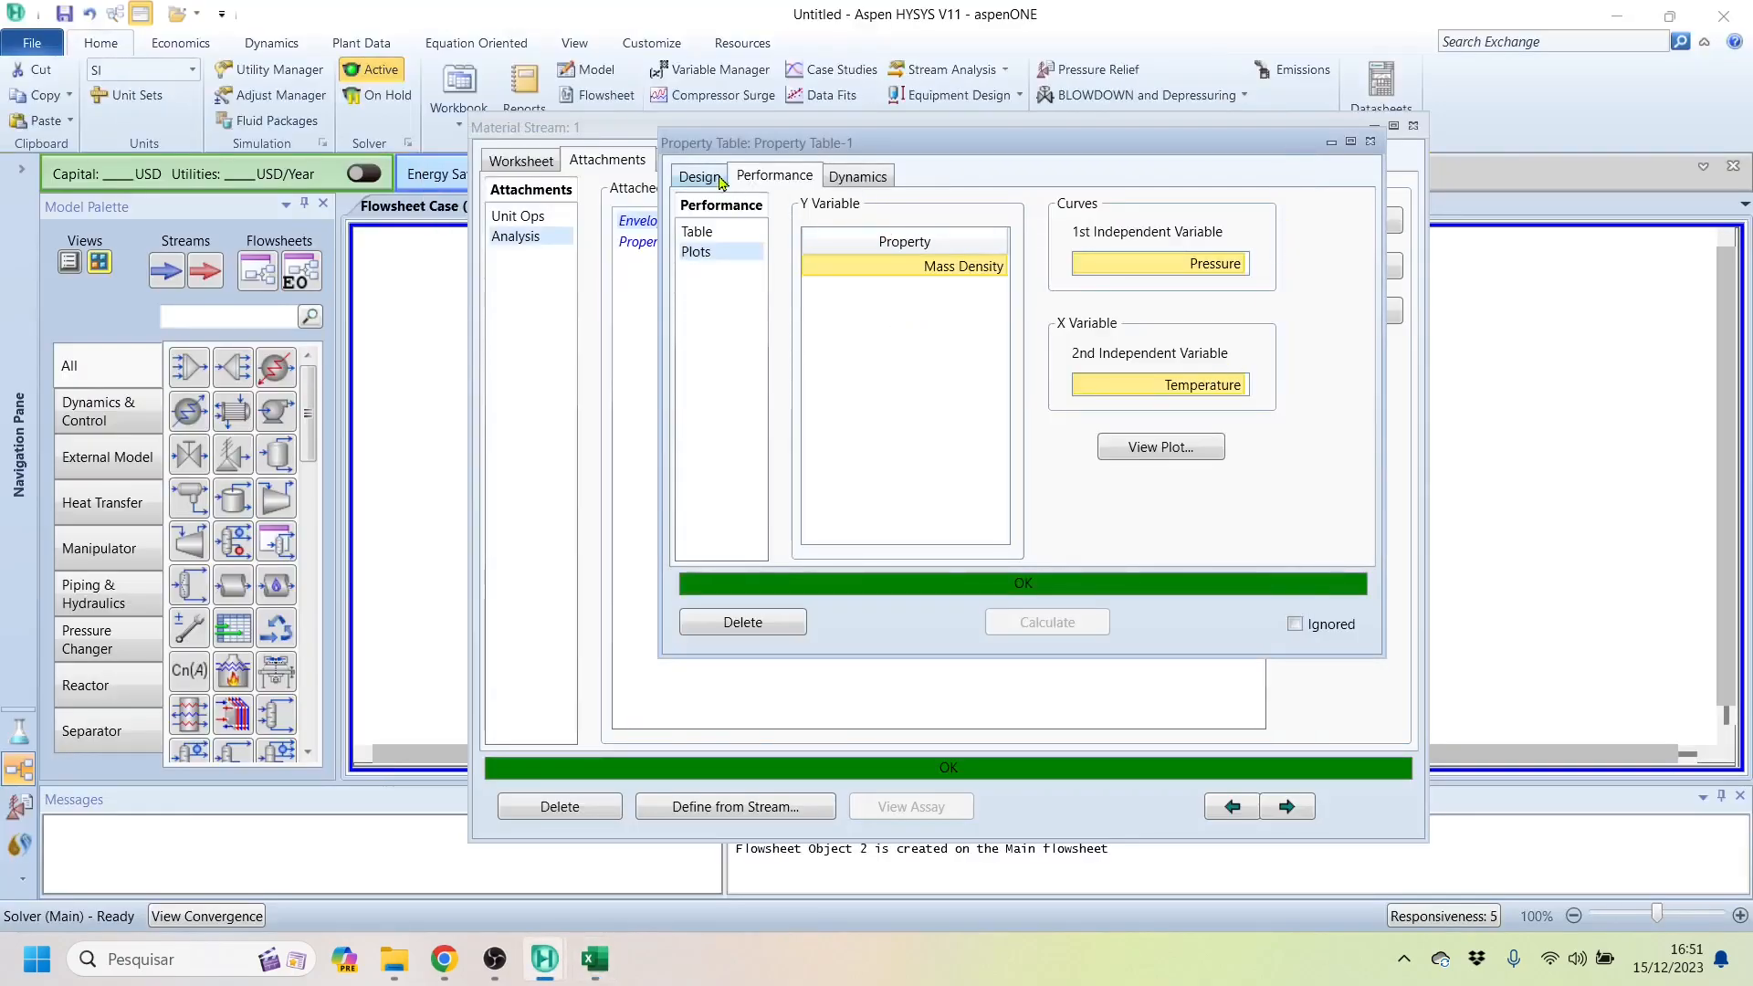
click(721, 234)
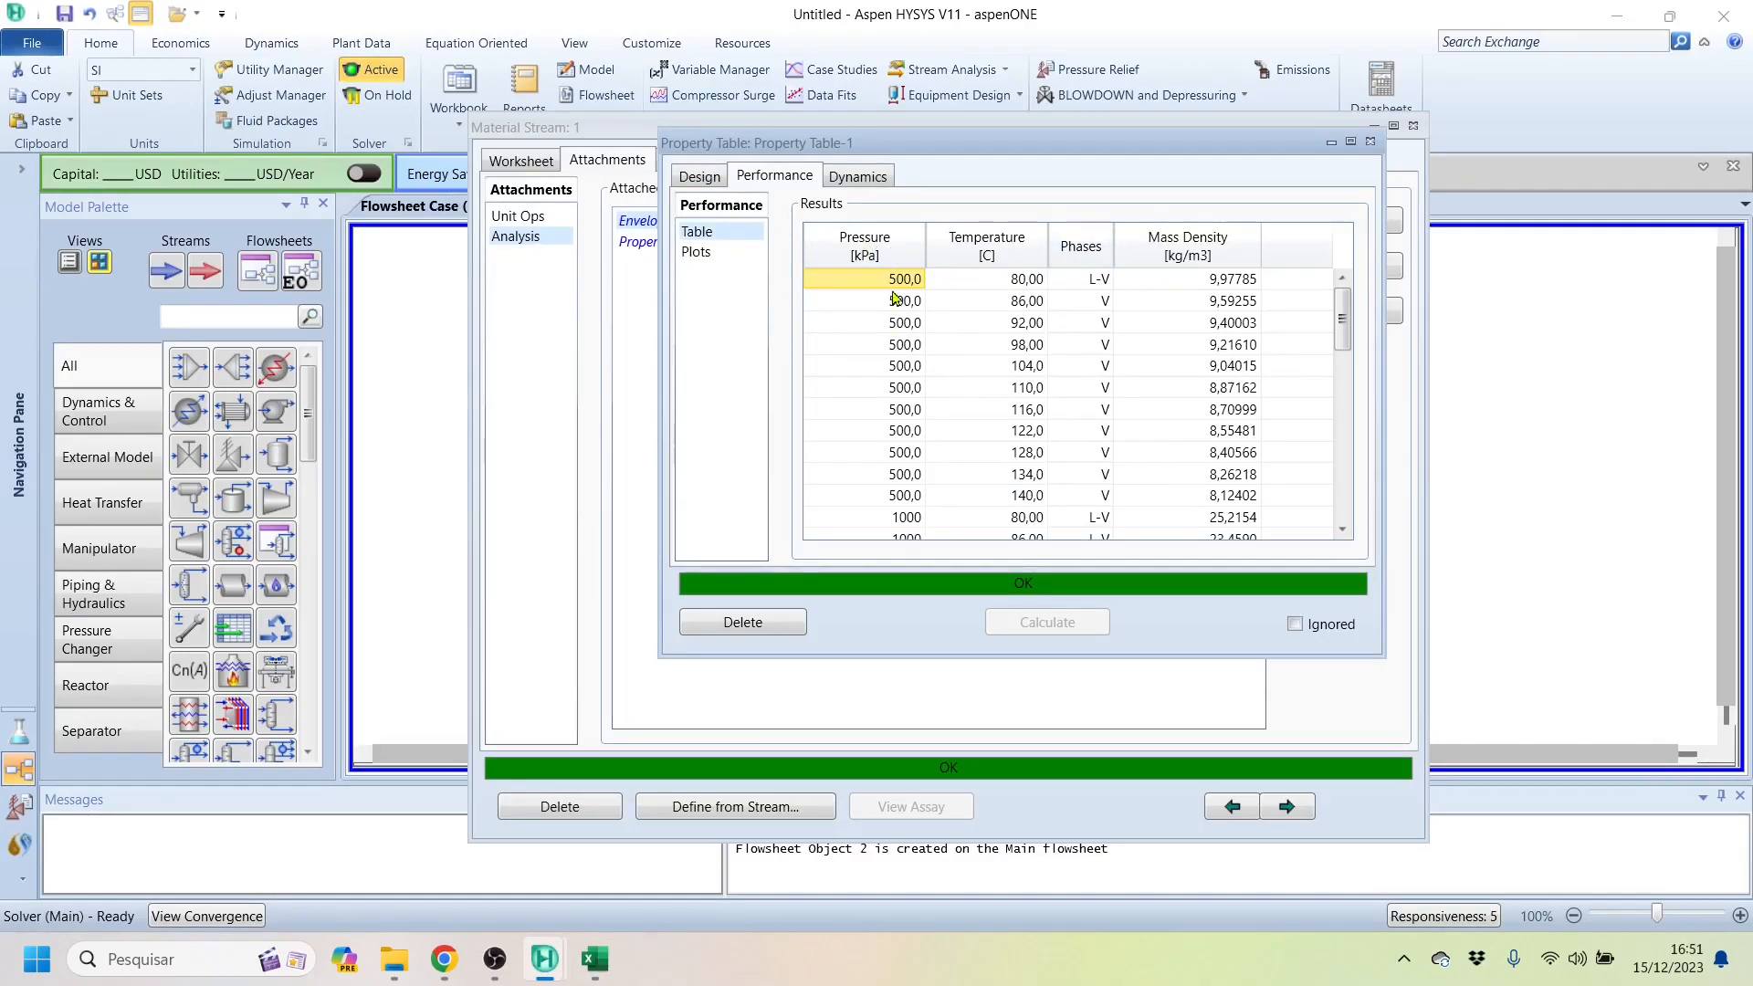
key(shift+Right)
key(shift+Right)
key(shift+Right)
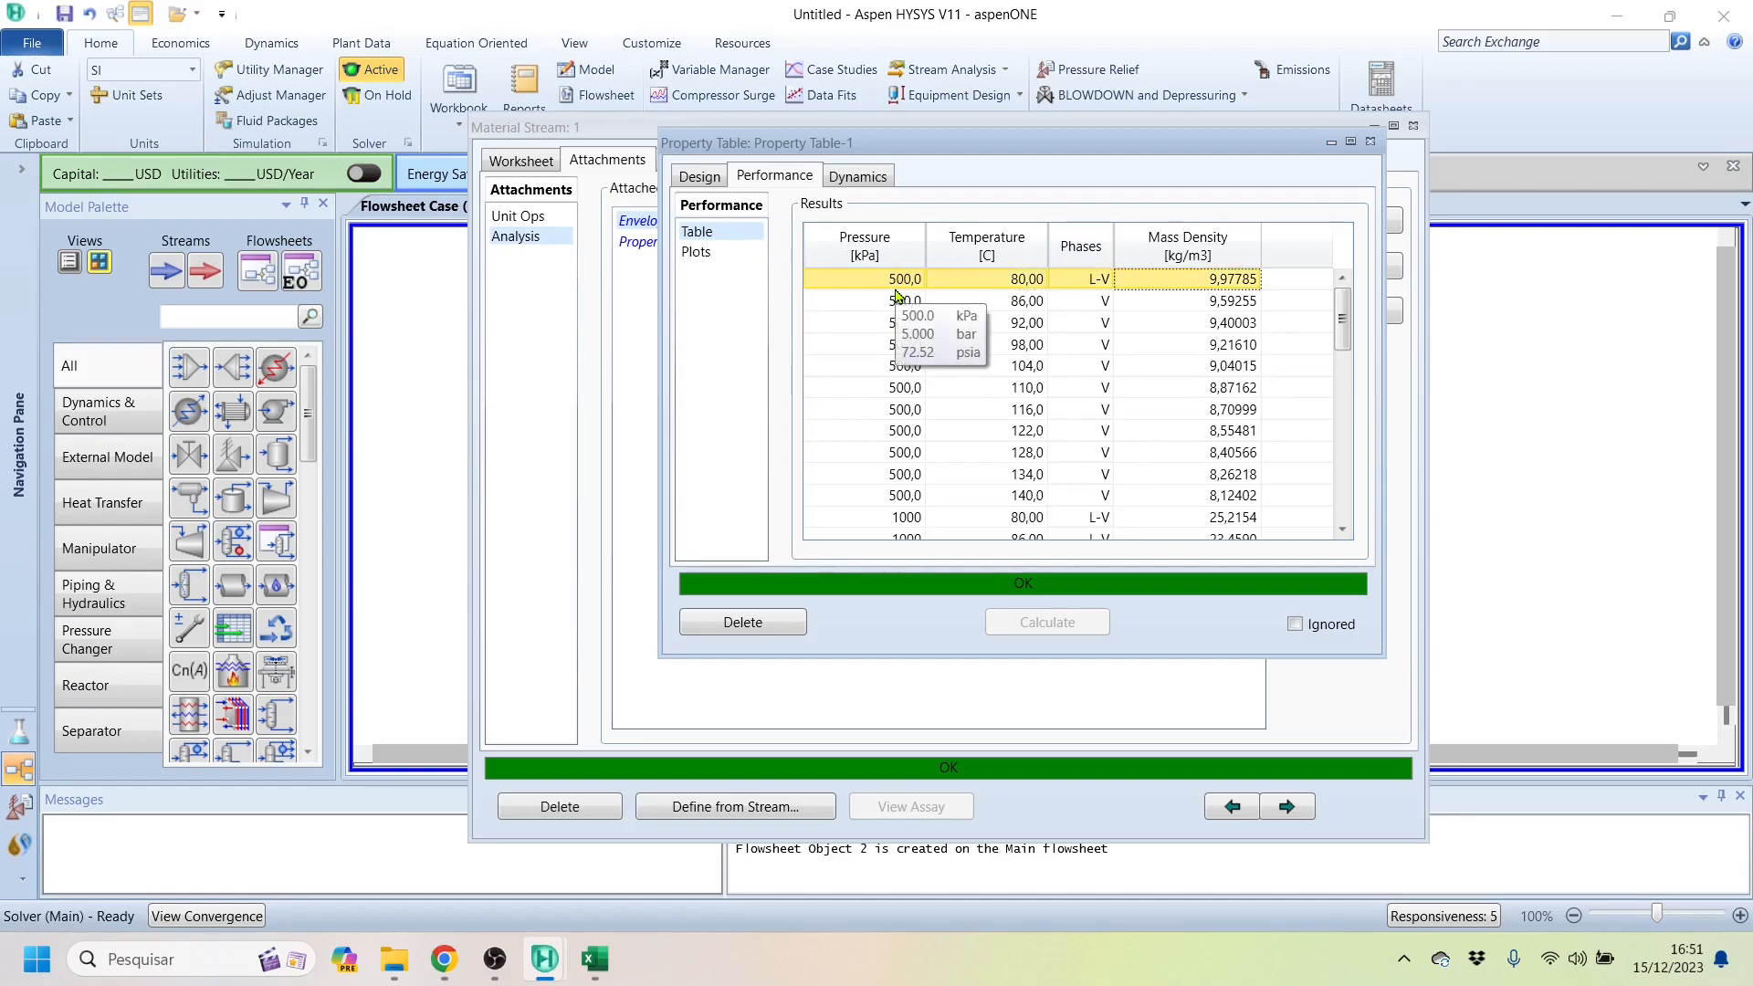
key(shift+Down)
key(shift+Down)
key(shift+Down)
key(shift+Down)
key(shift+Down)
key(shift+Down)
key(shift+Down)
key(shift+Down)
key(shift+Down)
key(shift+Down)
key(shift+Down)
key(shift+Down)
key(shift+Down)
key(shift+Down)
key(shift+Down)
key(shift+Down)
key(shift+Down)
key(shift+Down)
key(shift+Down)
key(shift+Down)
key(shift+Down)
key(shift+Down)
key(shift+Down)
key(shift+Down)
key(shift+Down)
key(shift+Down)
key(shift+Down)
key(shift+Down)
key(shift+Down)
key(shift+Down)
key(shift+Down)
key(shift+Down)
key(shift+Down)
key(shift+Down)
key(shift+Down)
key(shift+Down)
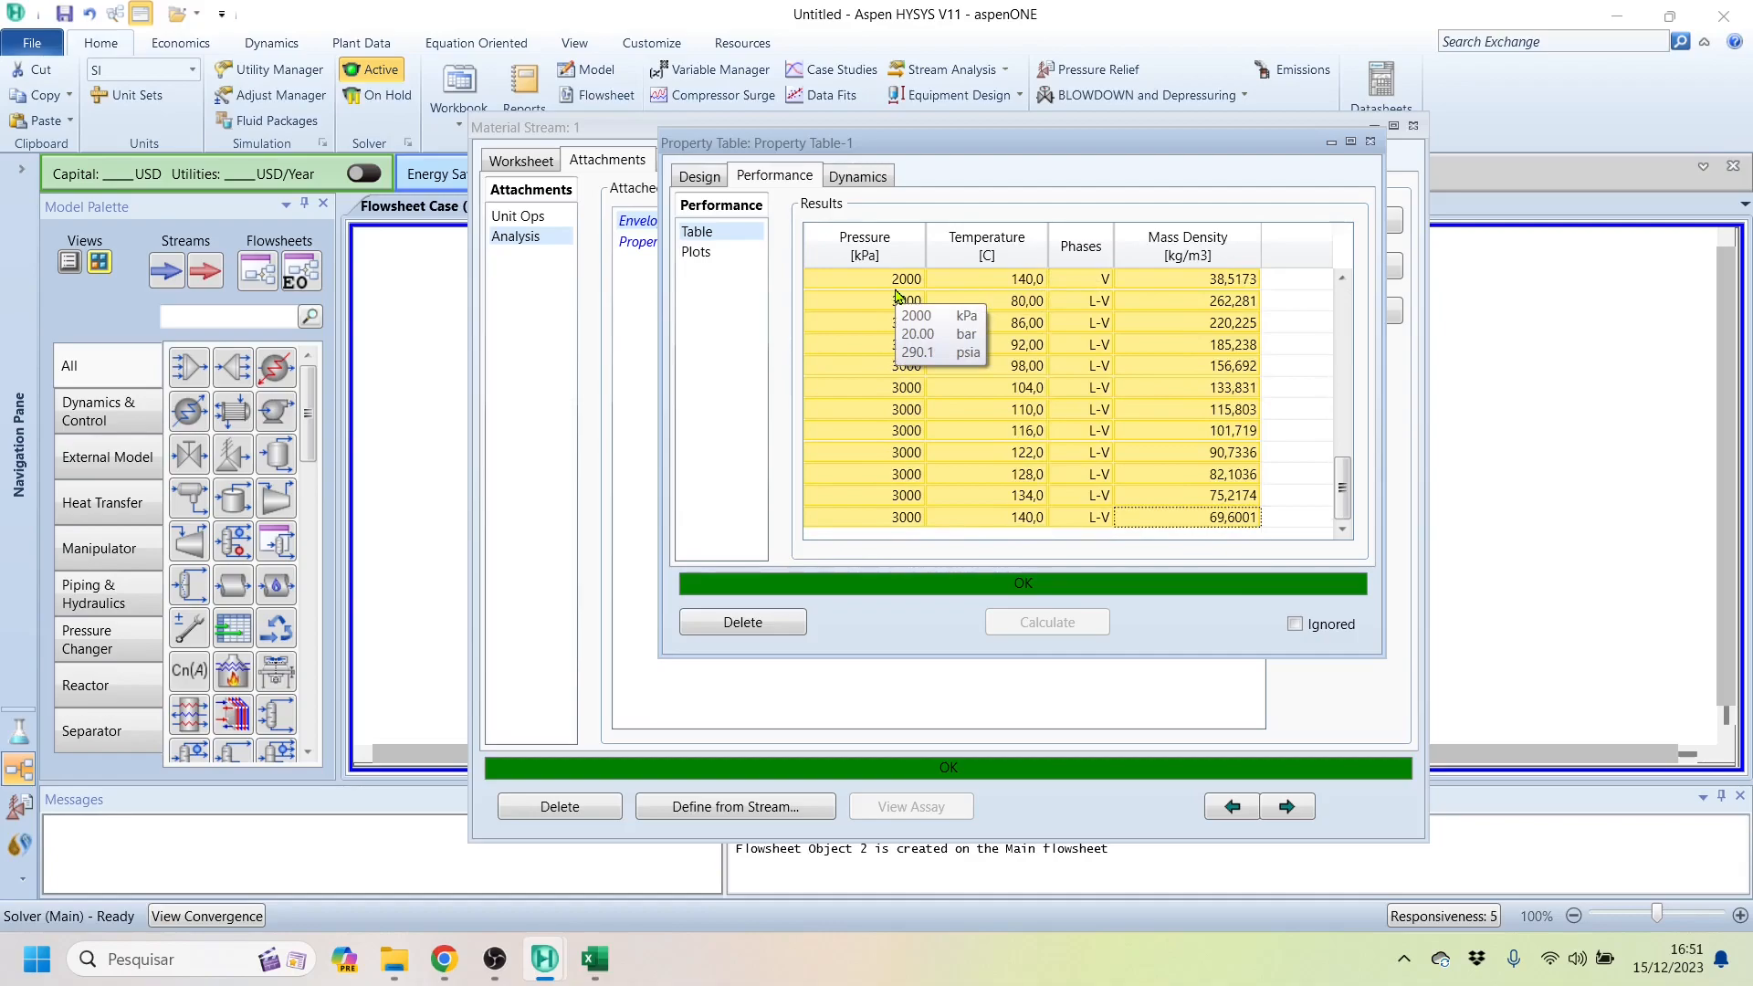
right_click(898, 295)
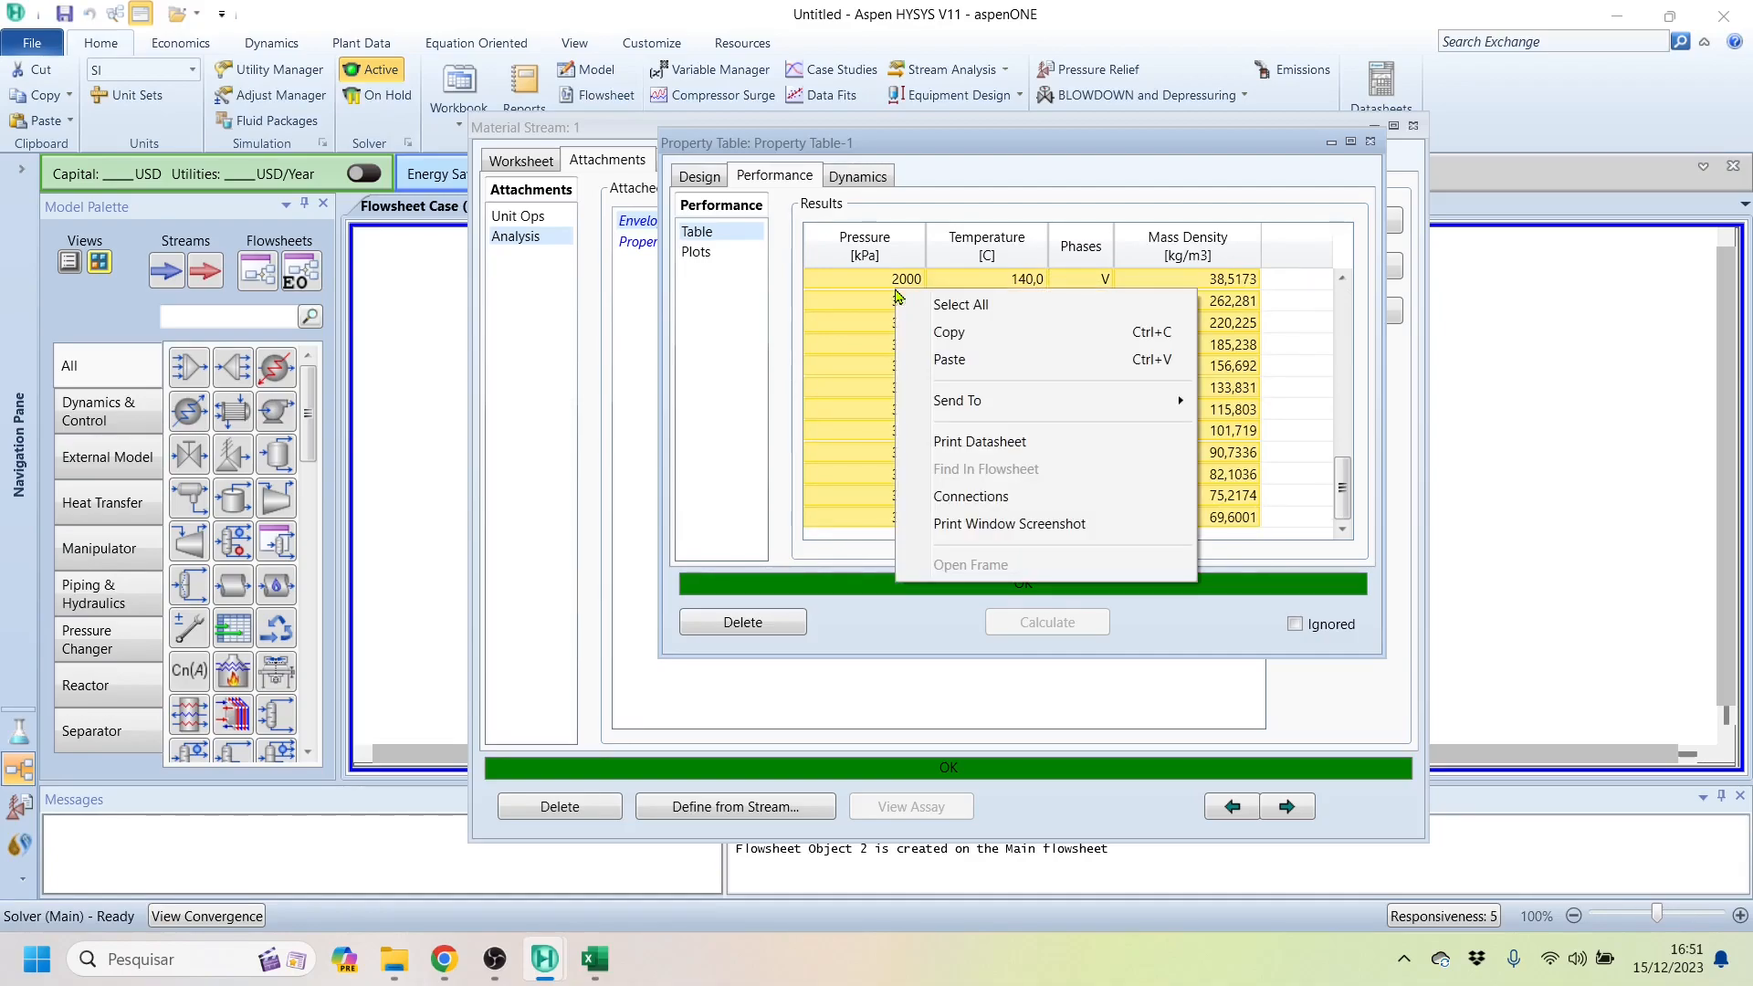
click(990, 338)
Step: Paste the copied property table results into the Excel sheet starting at cell S2, and return to HYSYS
key(alt+Tab)
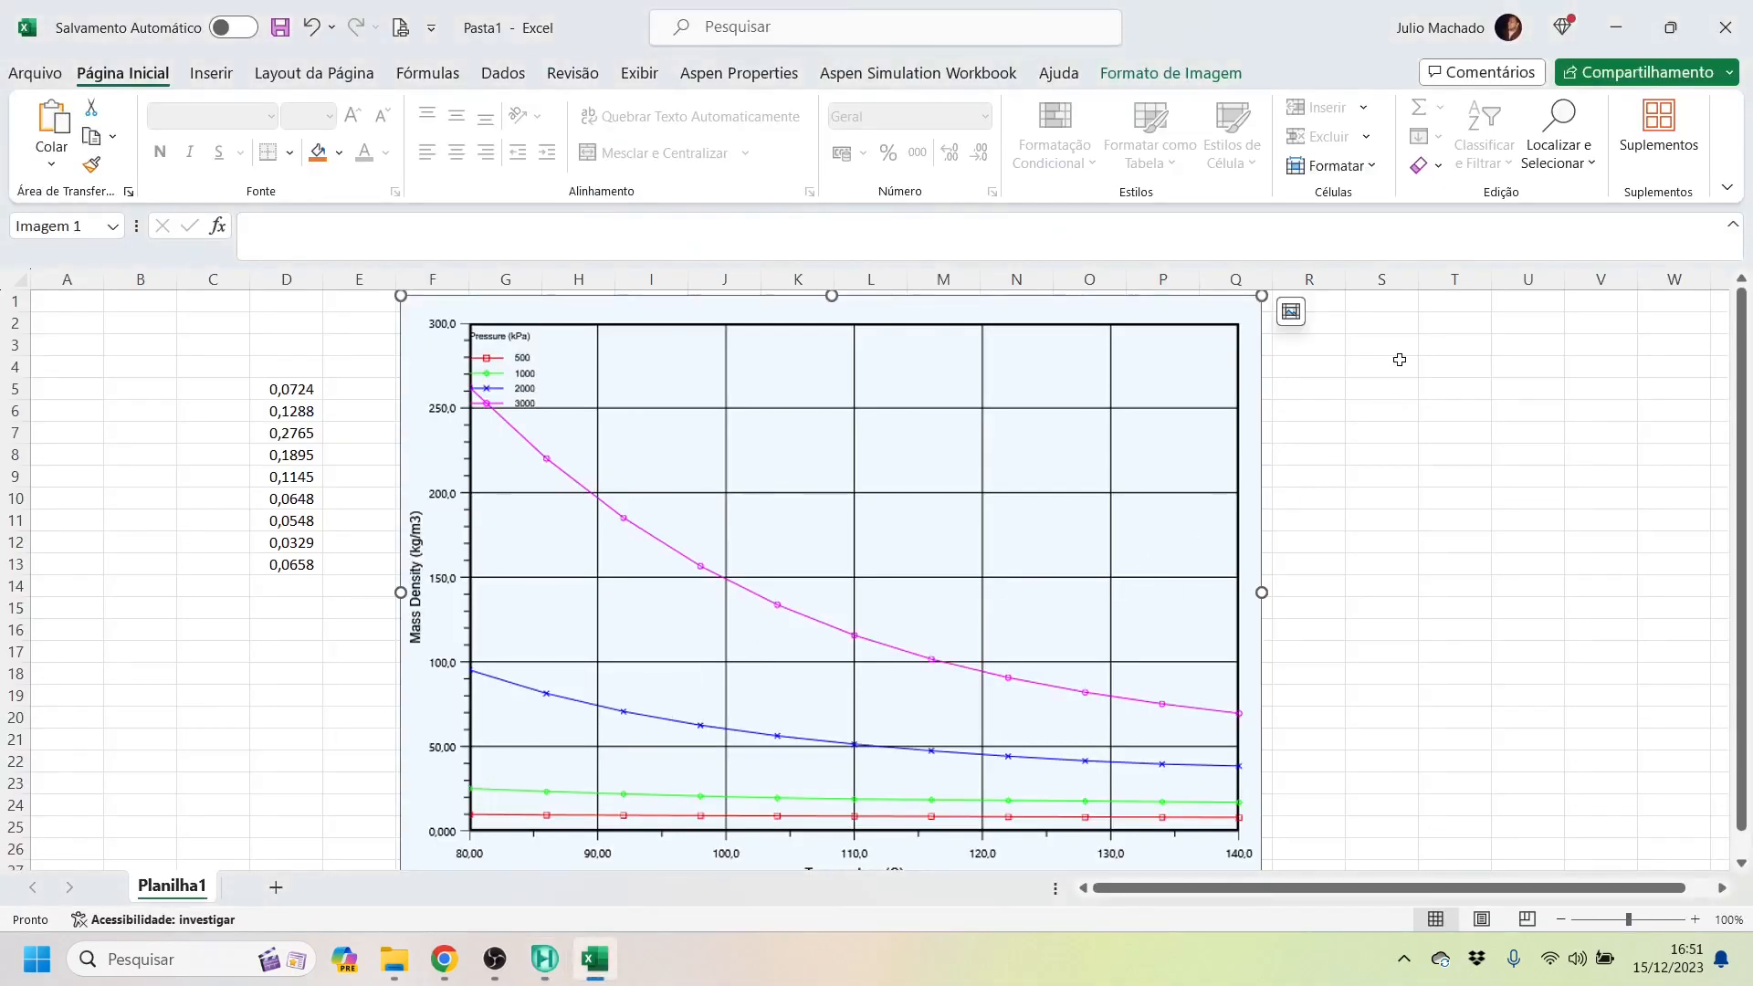
click(1381, 323)
key(ctrl+v)
key(alt+Tab)
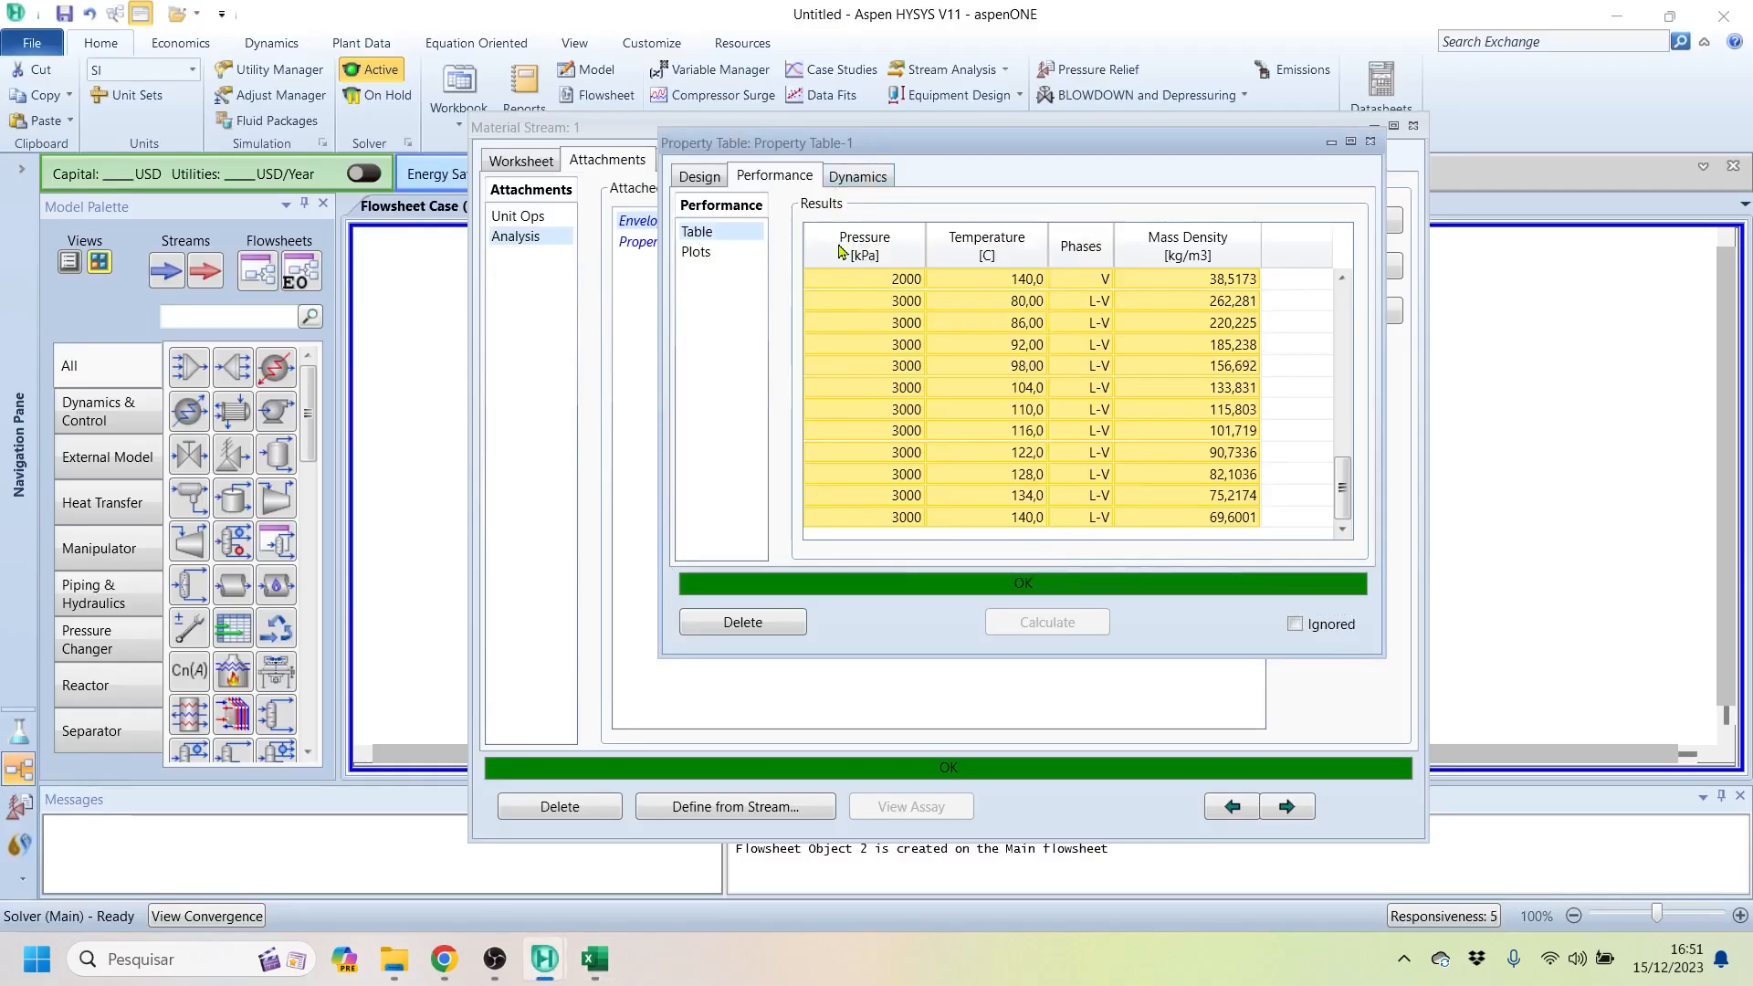
Step: Check the column options of the results table without changing them, and close the property table
right_click(840, 251)
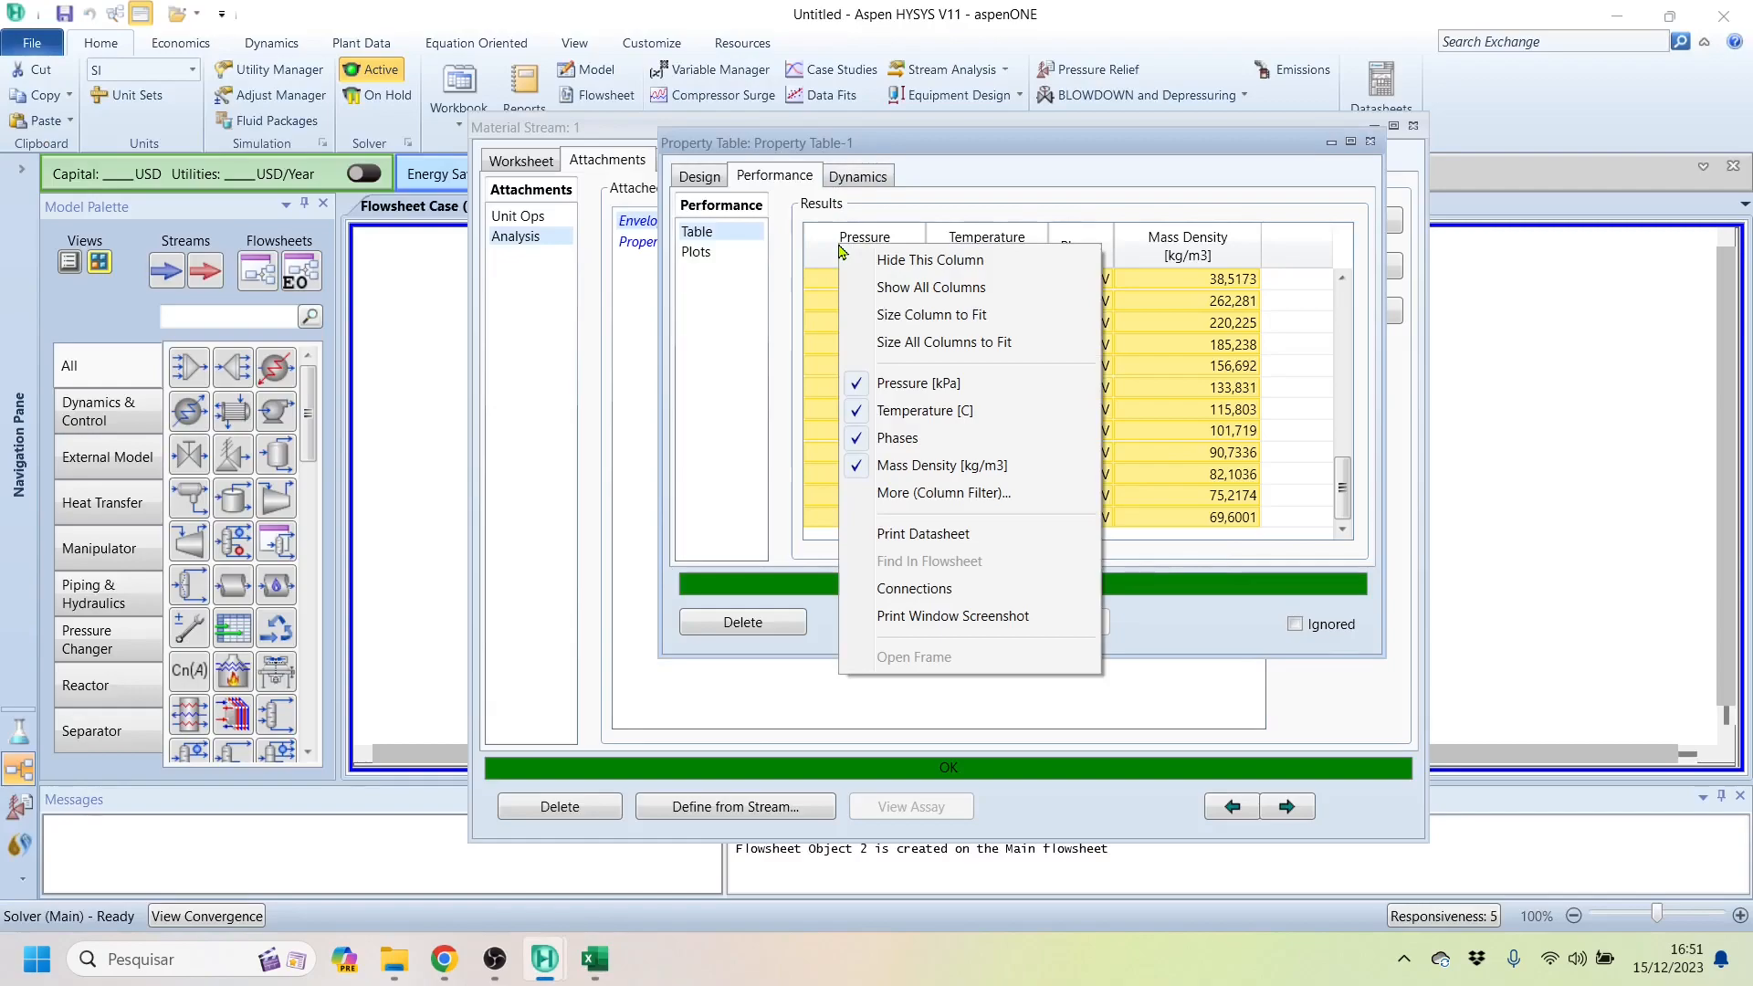
click(1219, 200)
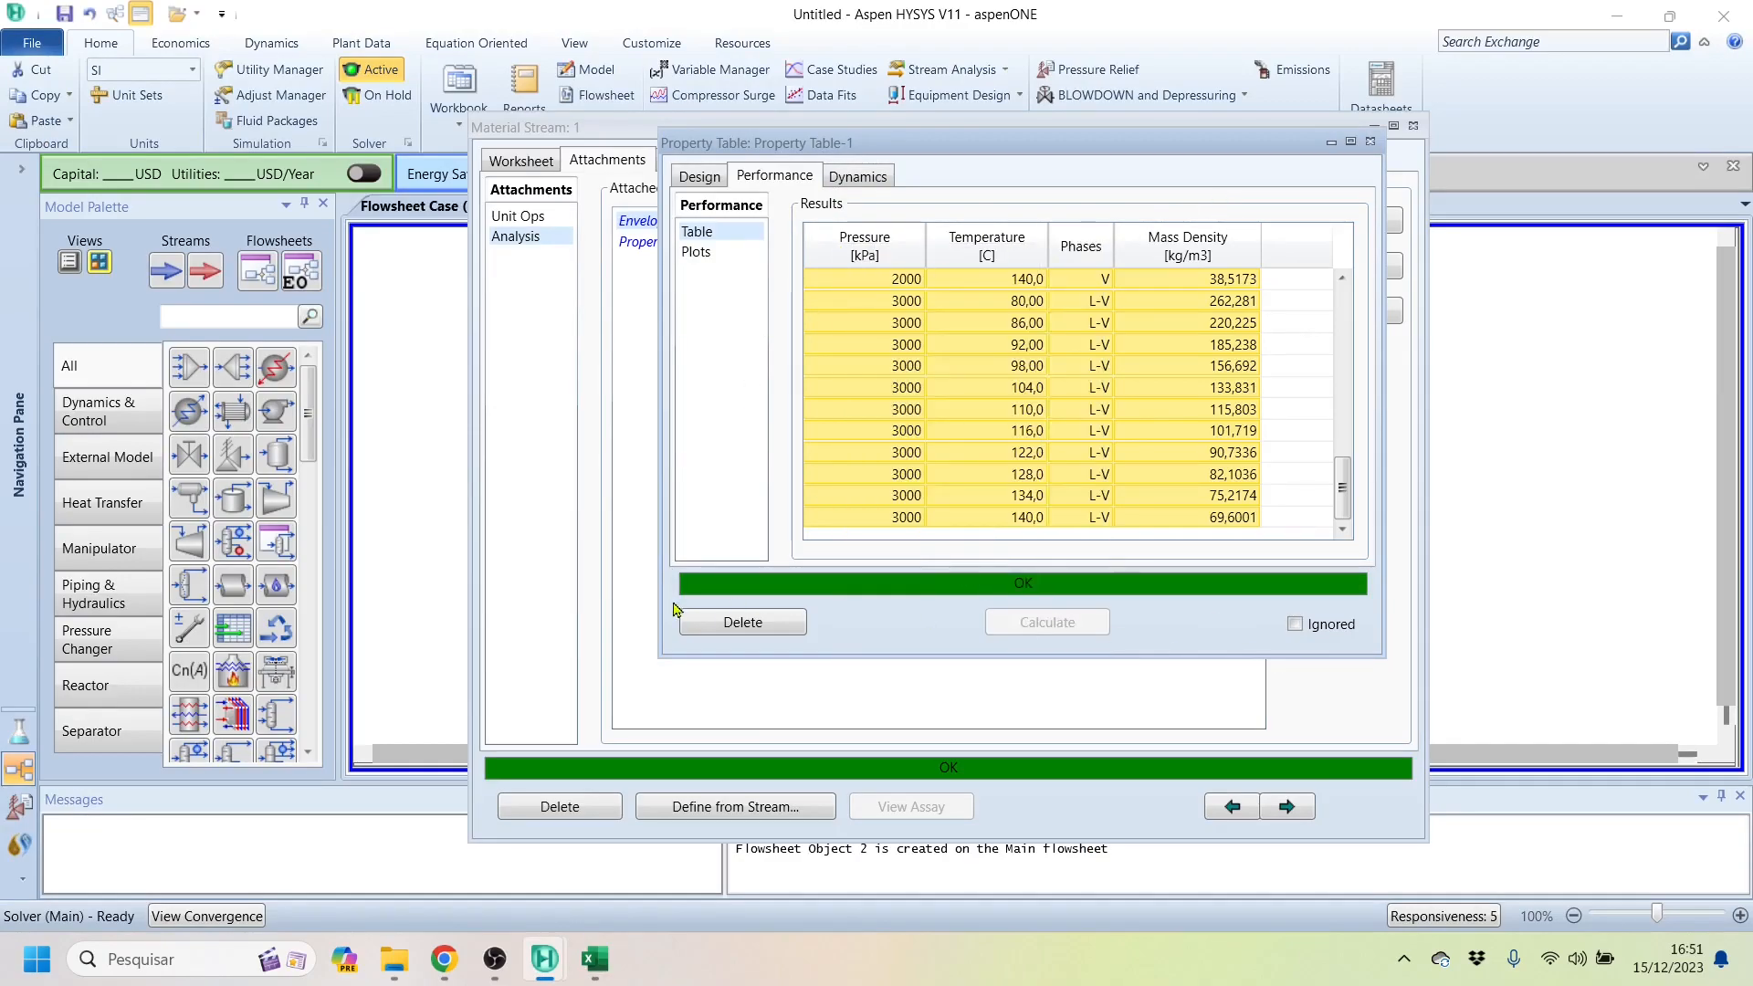
click(1371, 142)
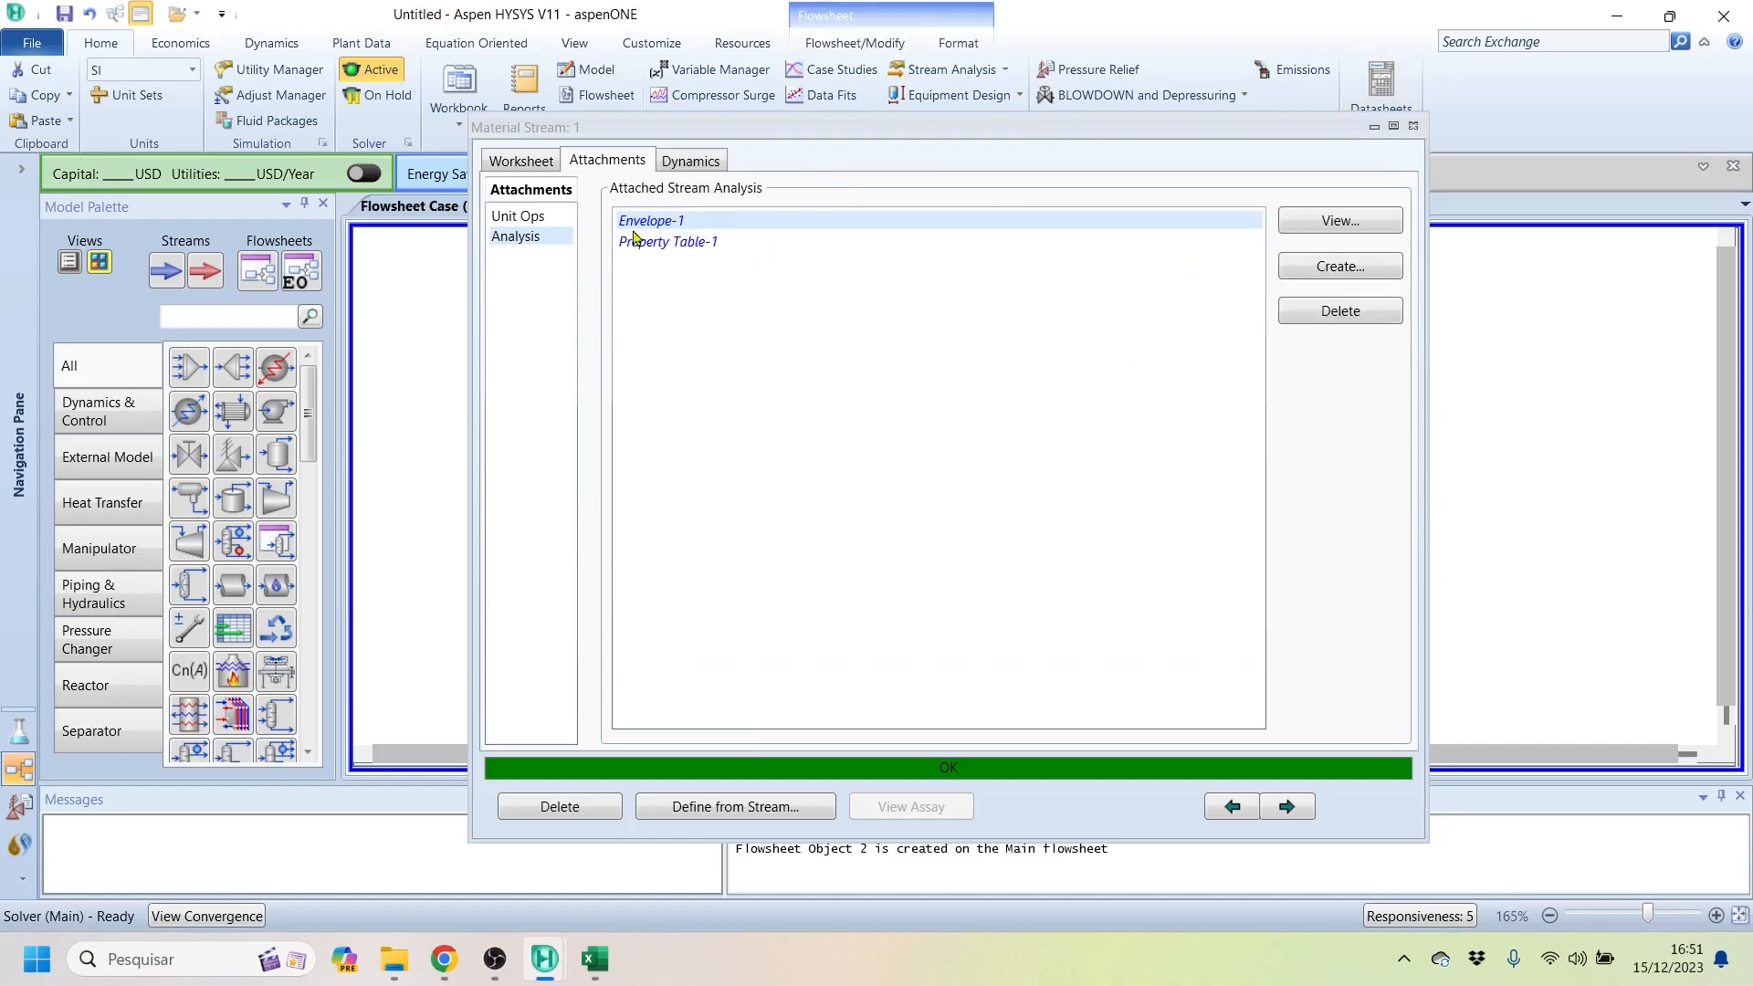
Step: Review the conditions of stream 1, and open its Envelope-1 analysis to view the pressure-temperature plot
click(521, 162)
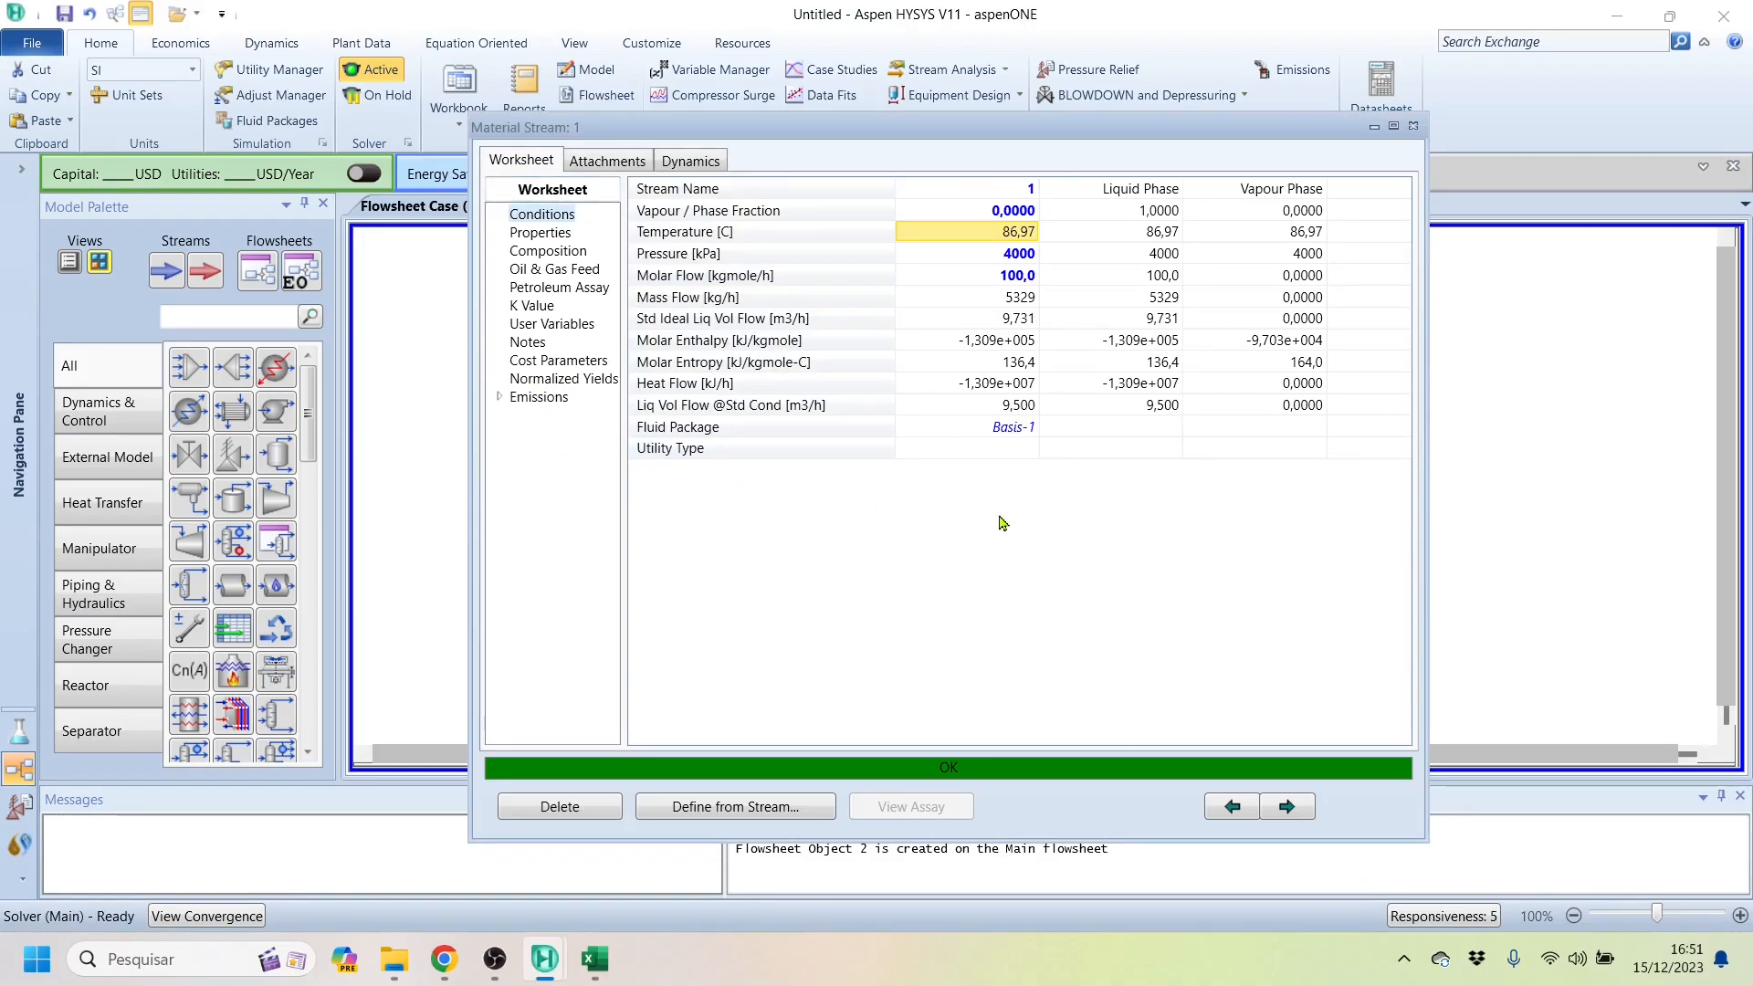
click(608, 162)
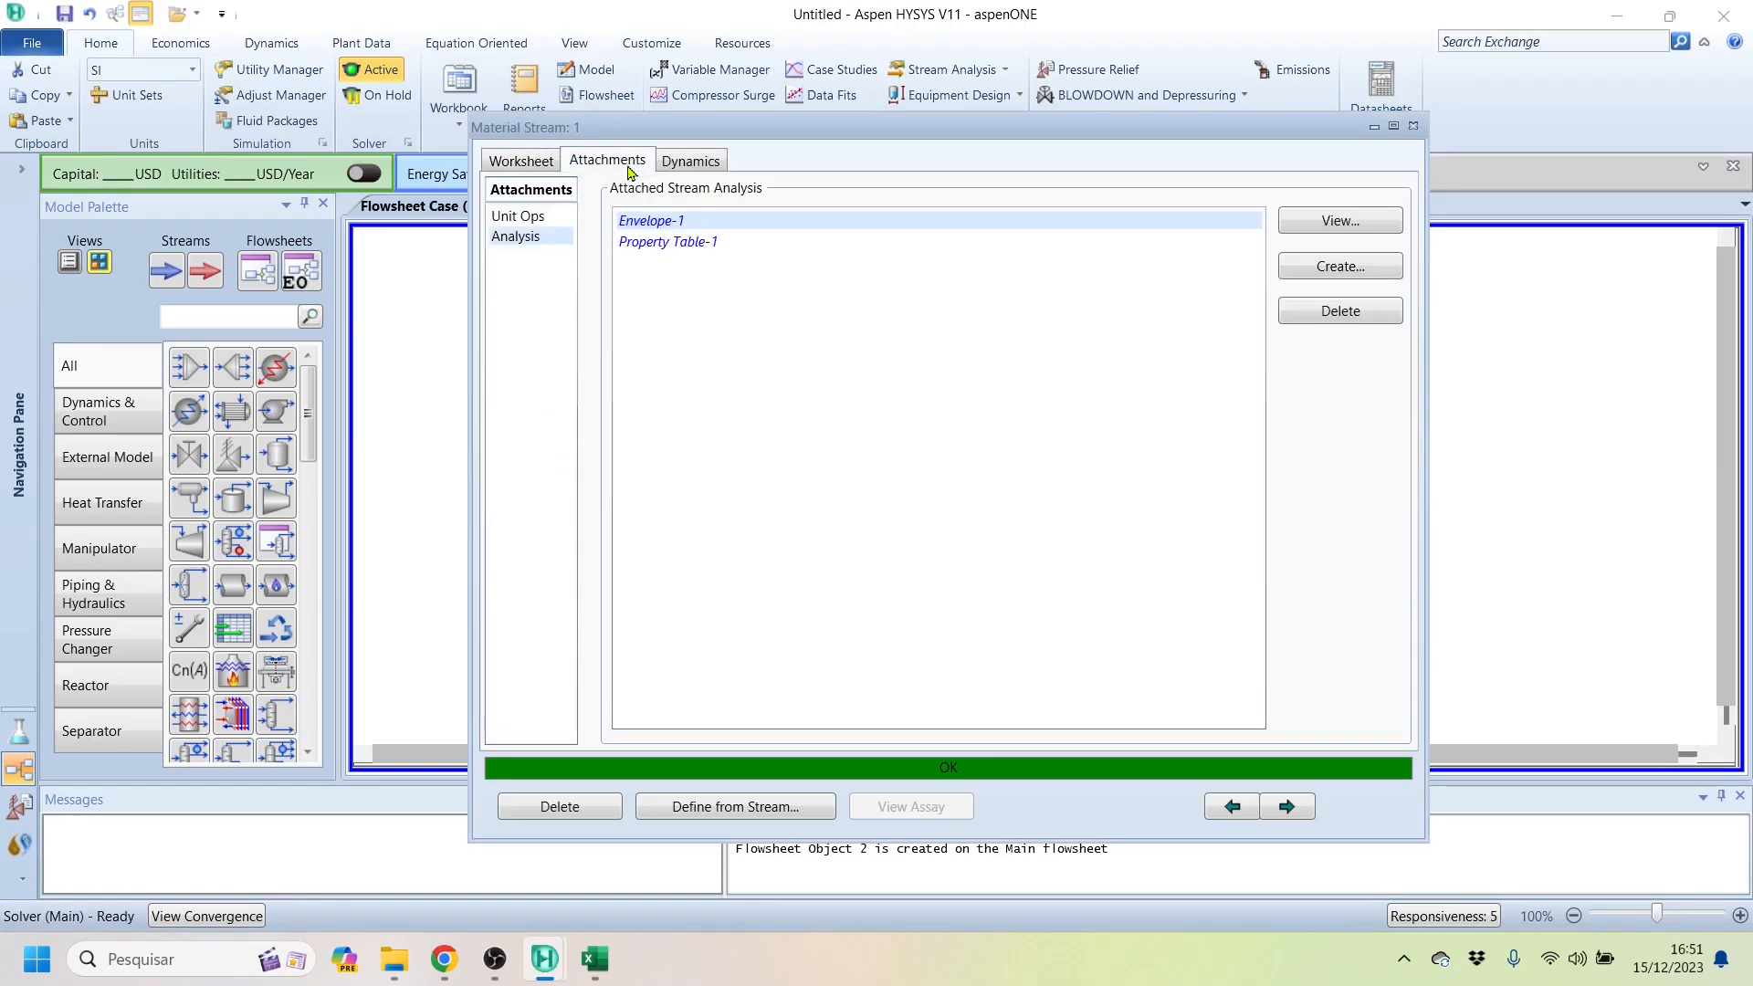
click(1340, 221)
drag(179, 208, 559, 180)
click(503, 197)
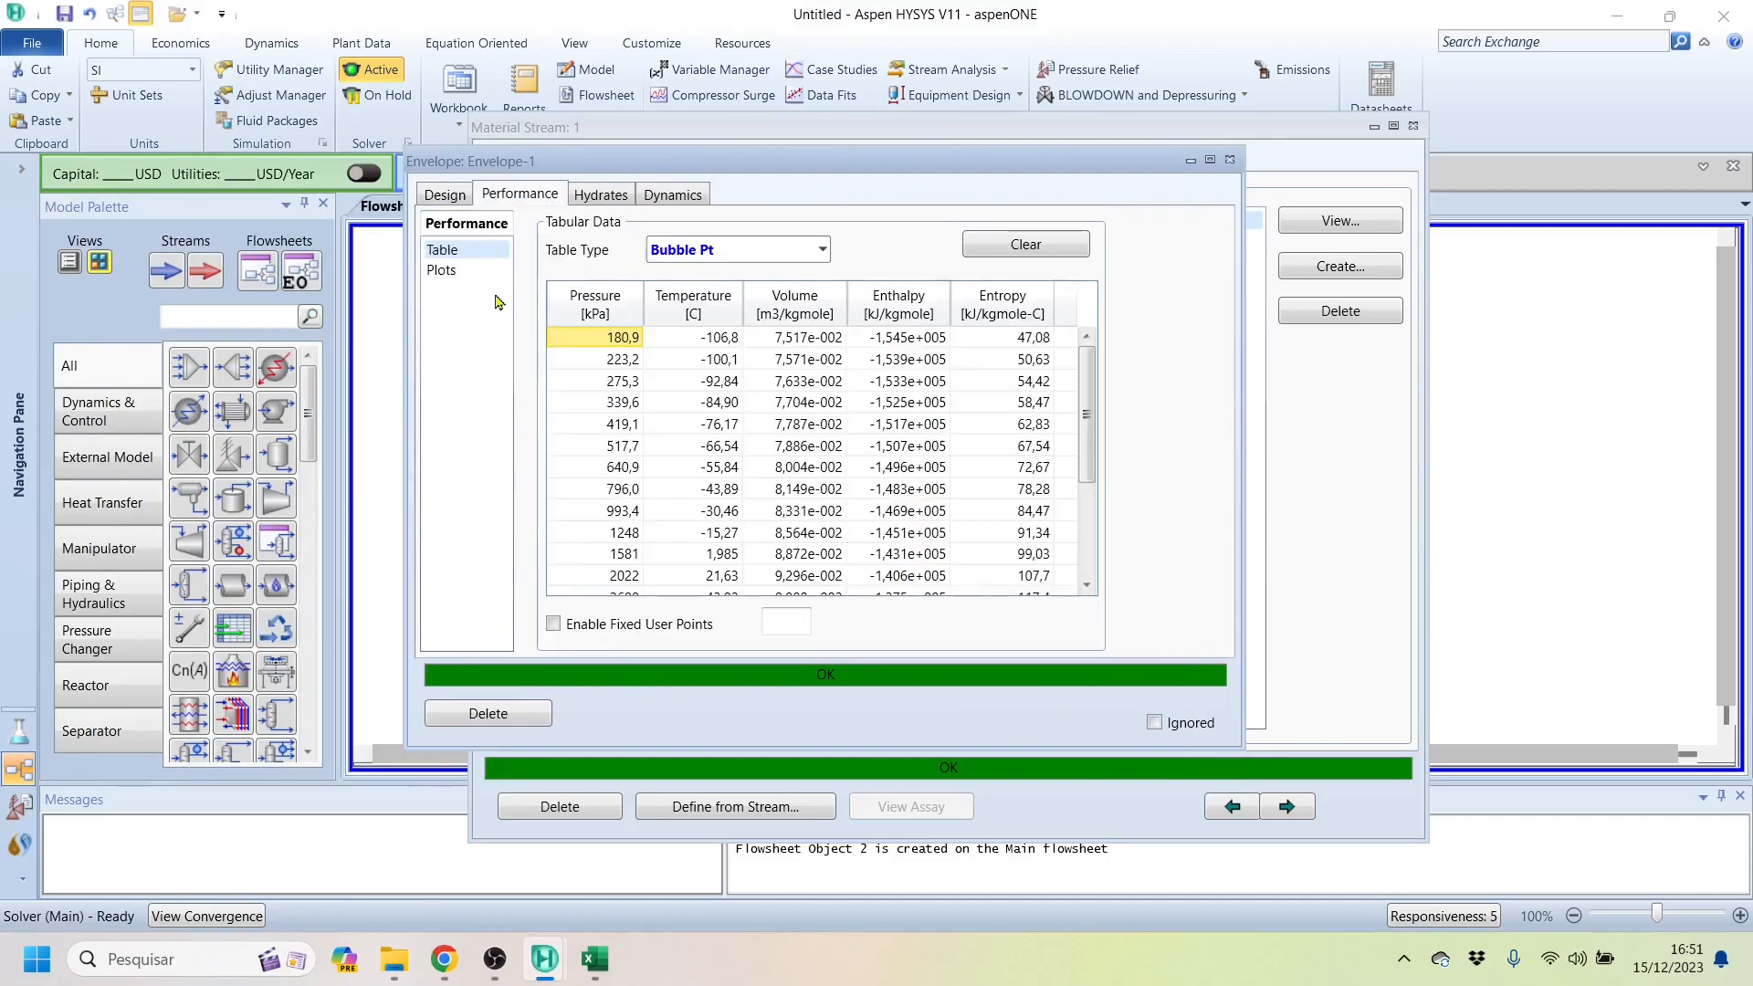
click(441, 271)
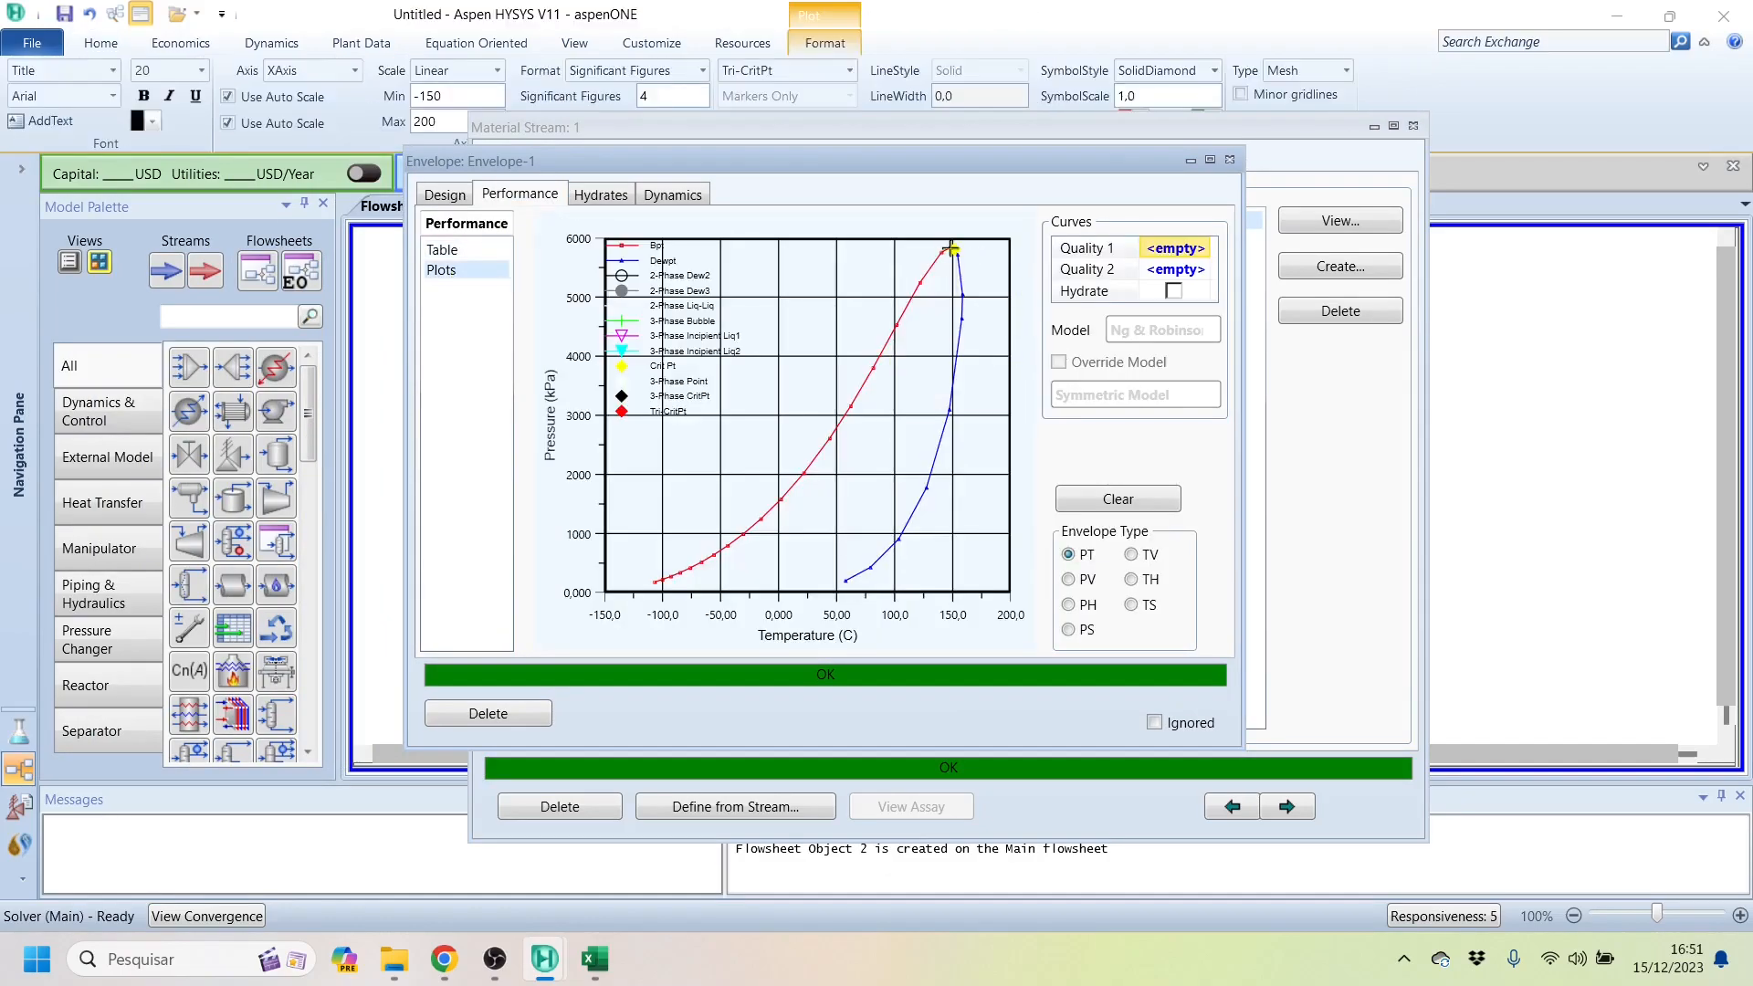